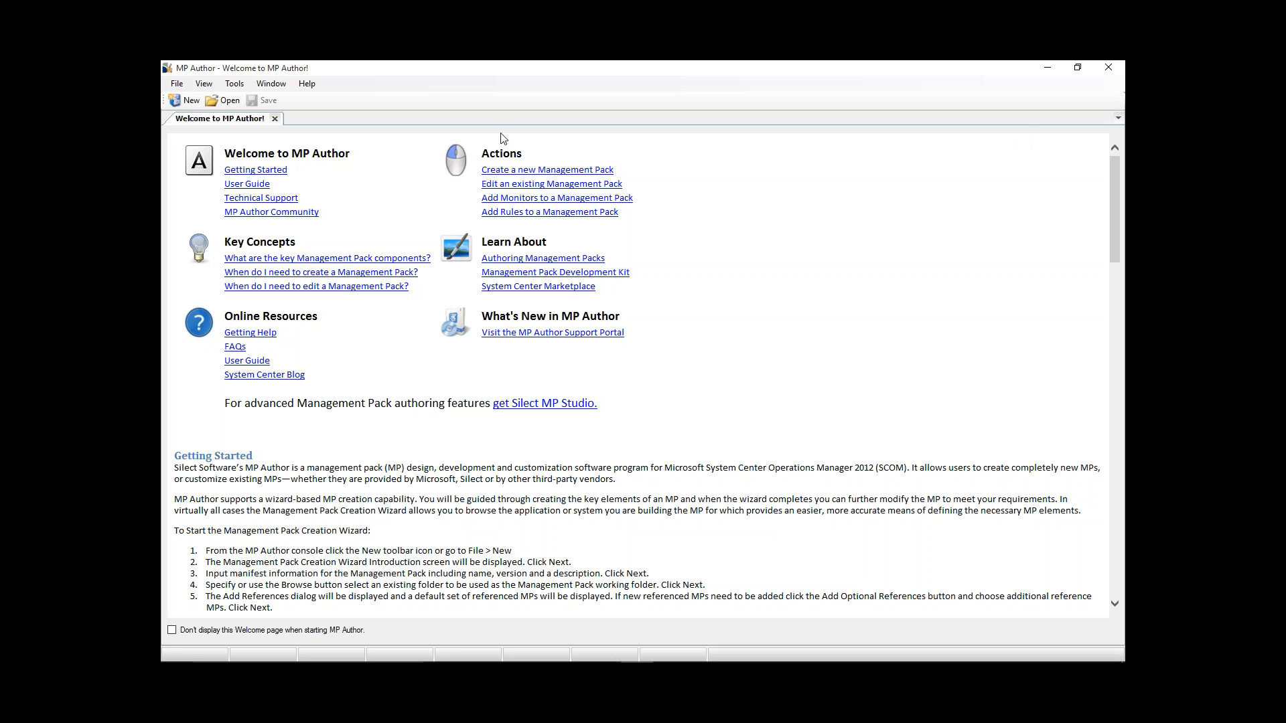
- Go to the Getting Started help section and start a new management pack in the creation wizard, passing its introduction
click(271, 173)
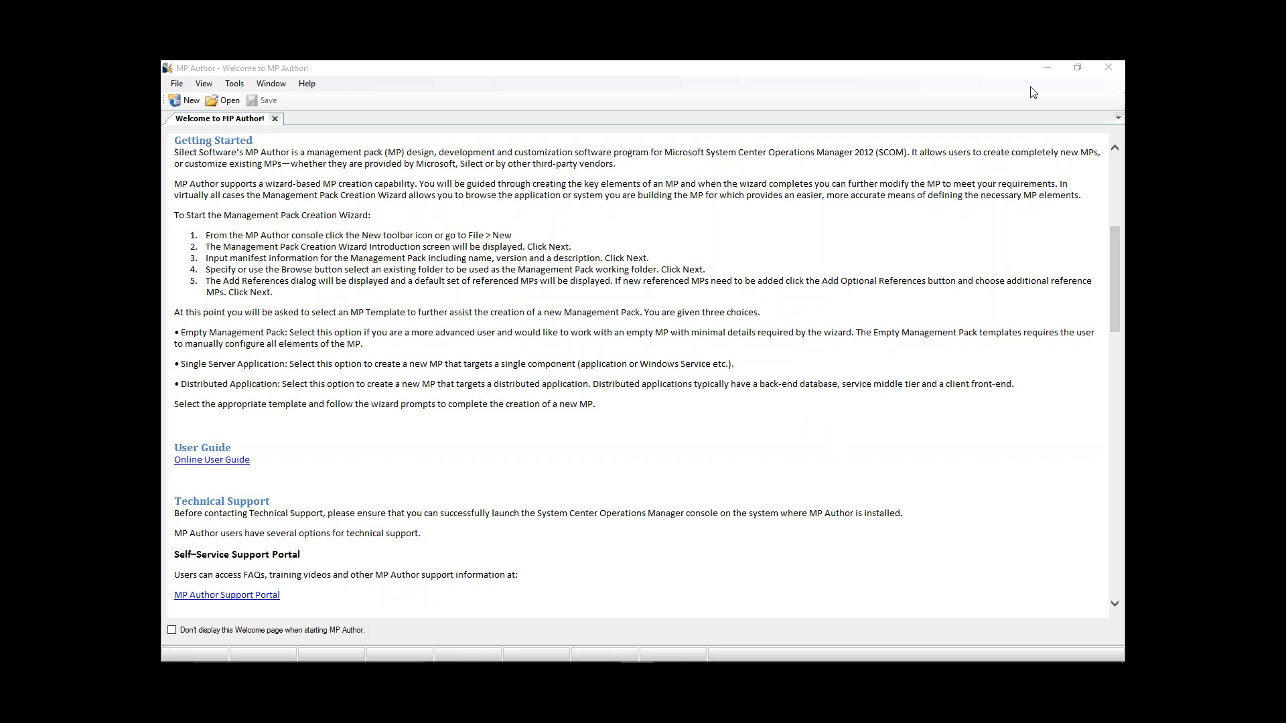
click(193, 101)
click(192, 100)
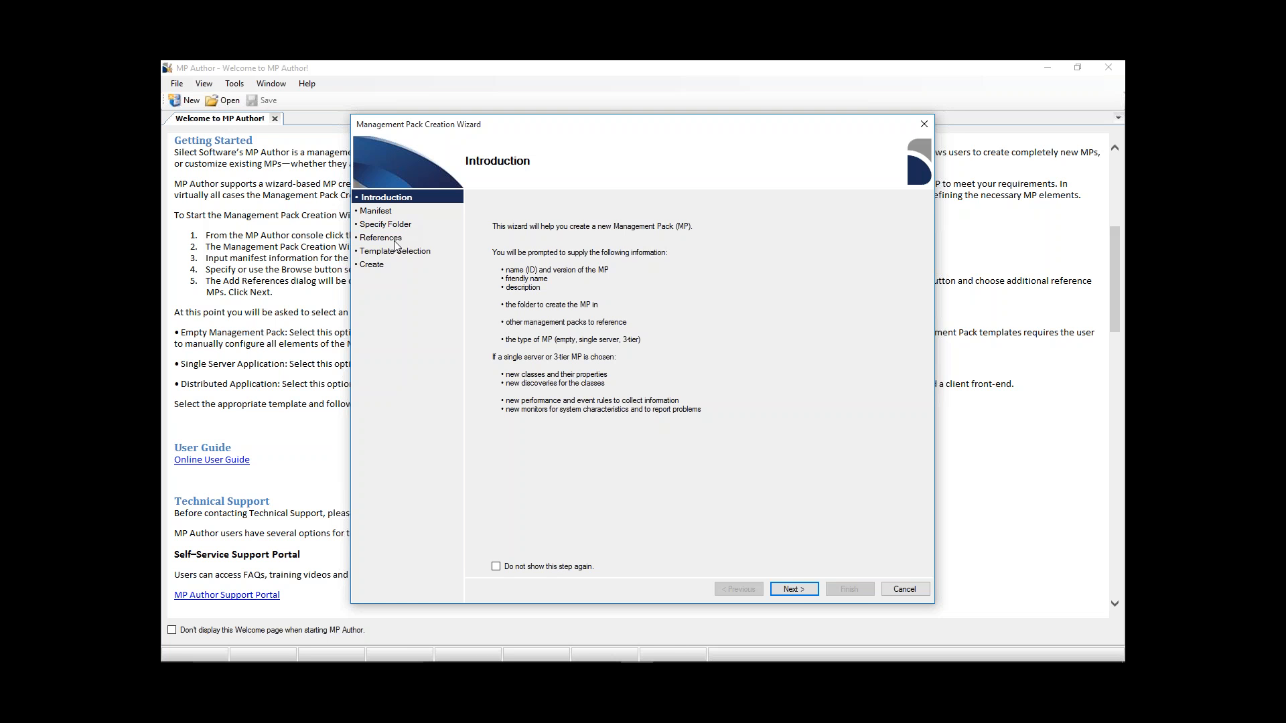
click(803, 590)
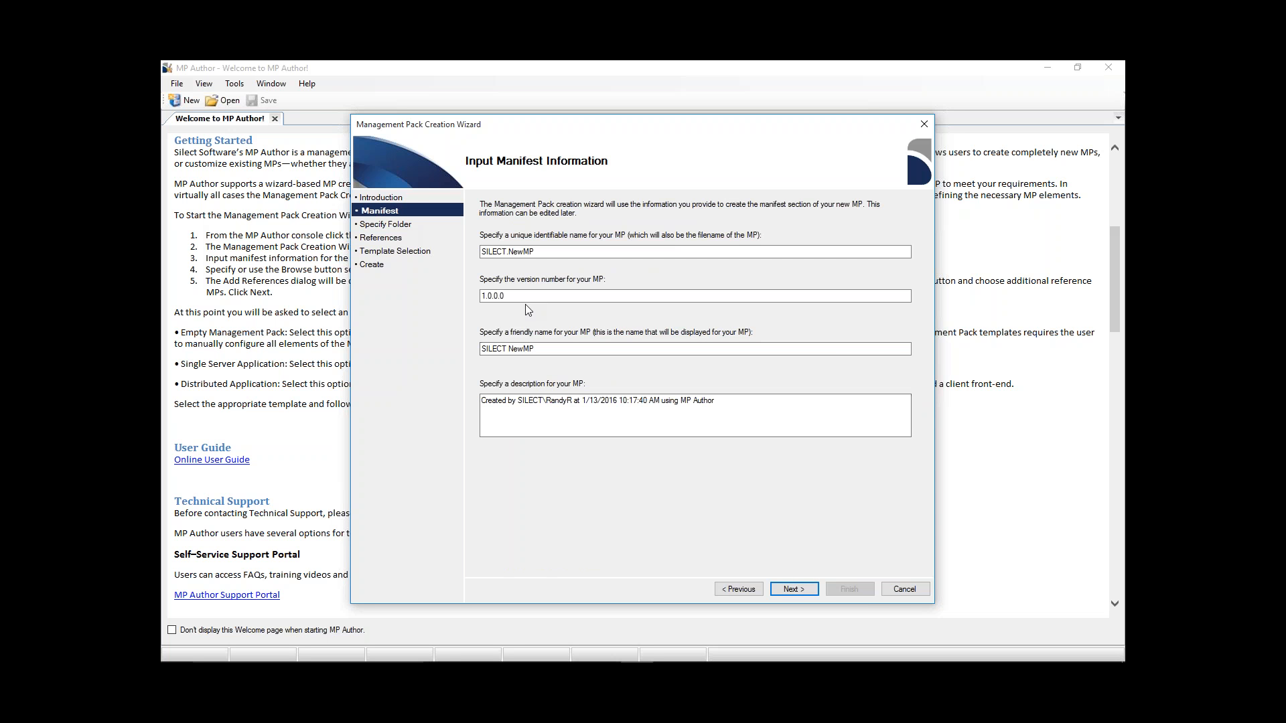
- Fill in the manifest with the unique name Demo.SILECT.NewMP and version 1.0.0.3, keeping the default description
click(485, 252)
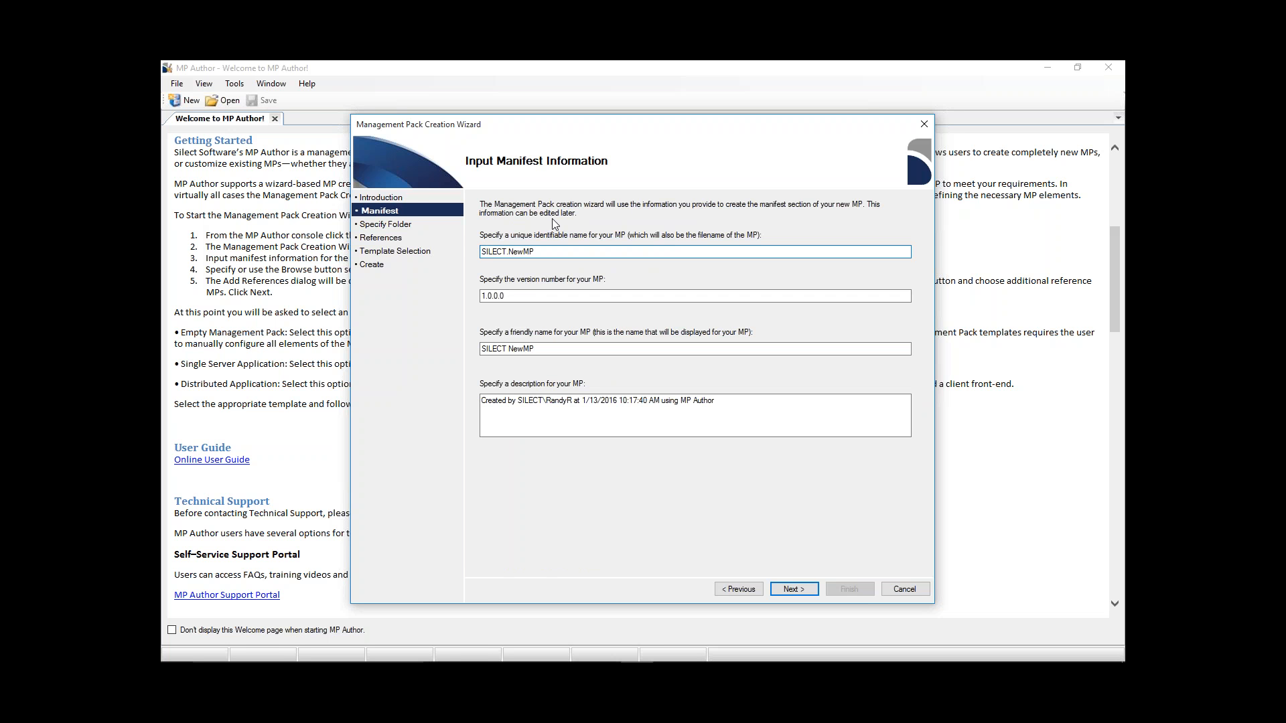
text(Demo.)
click(505, 296)
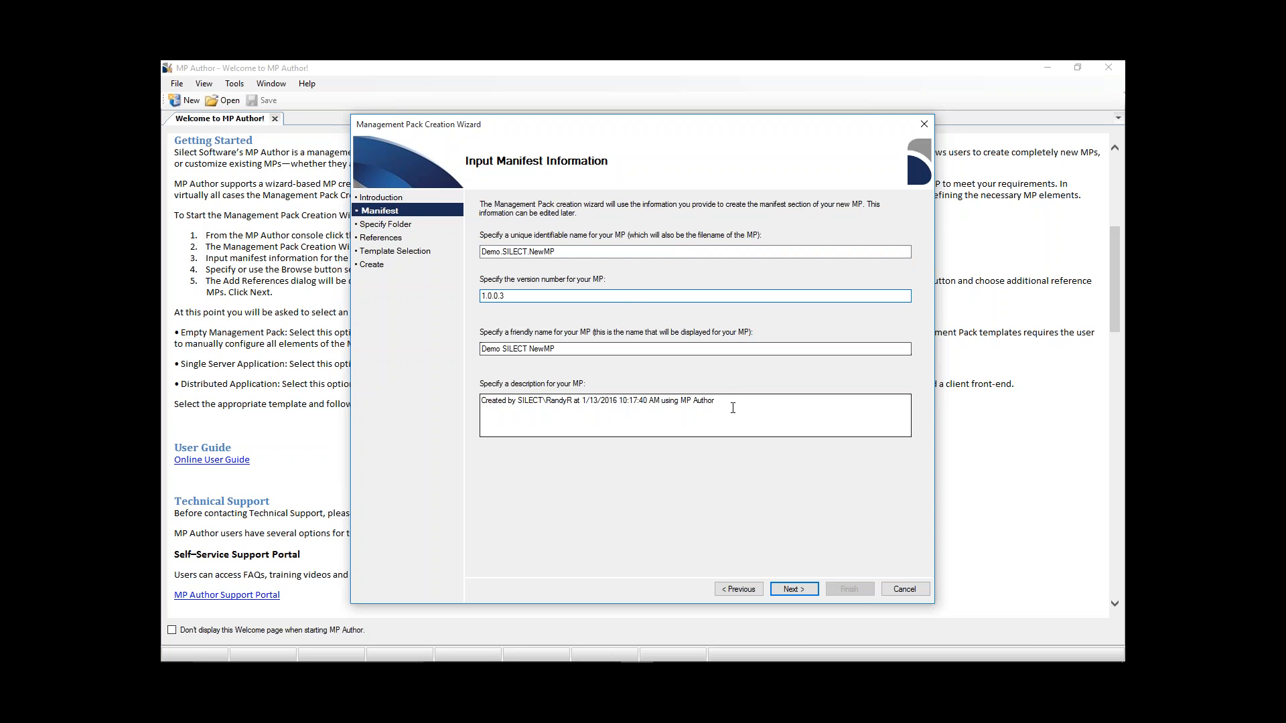
drag(737, 400, 481, 393)
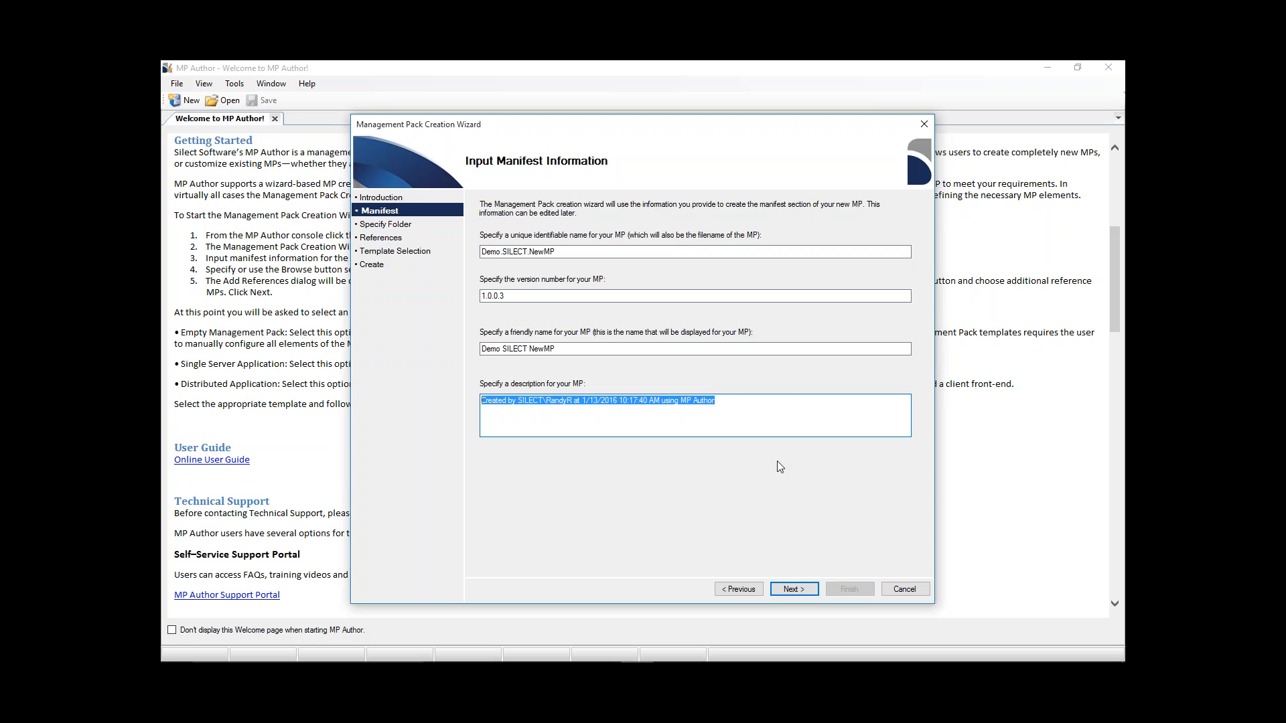
click(813, 420)
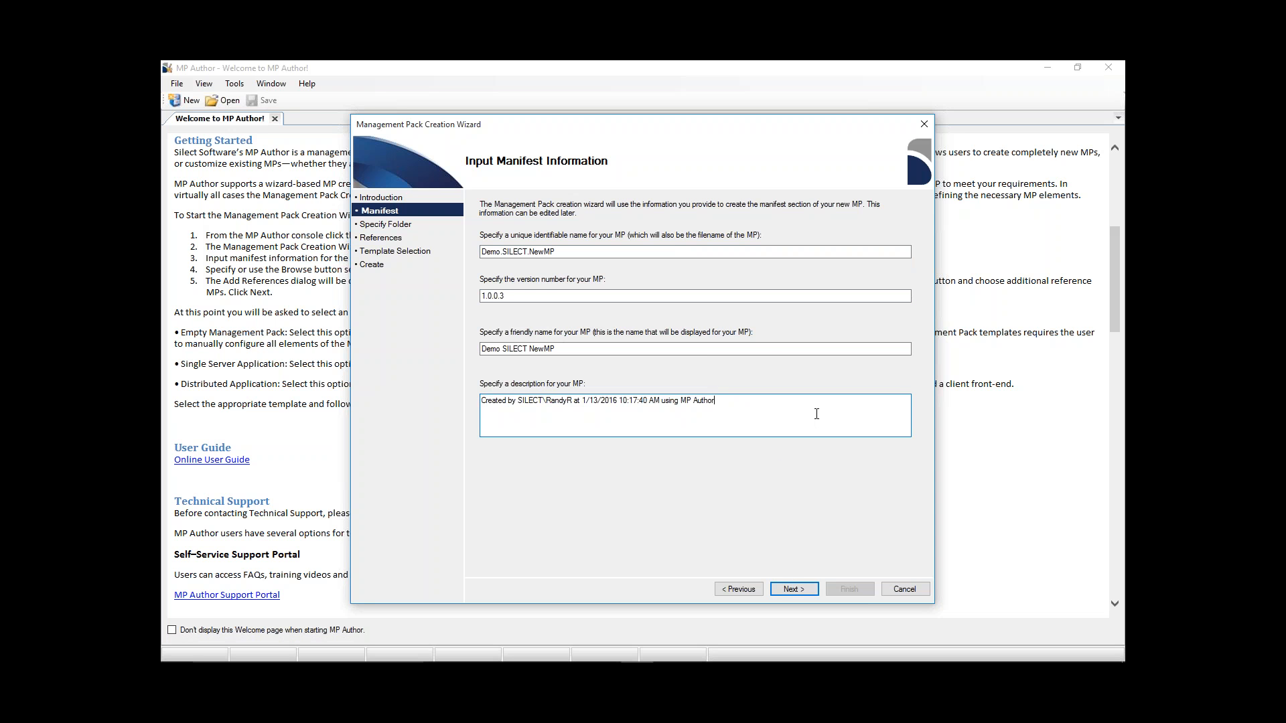
click(792, 590)
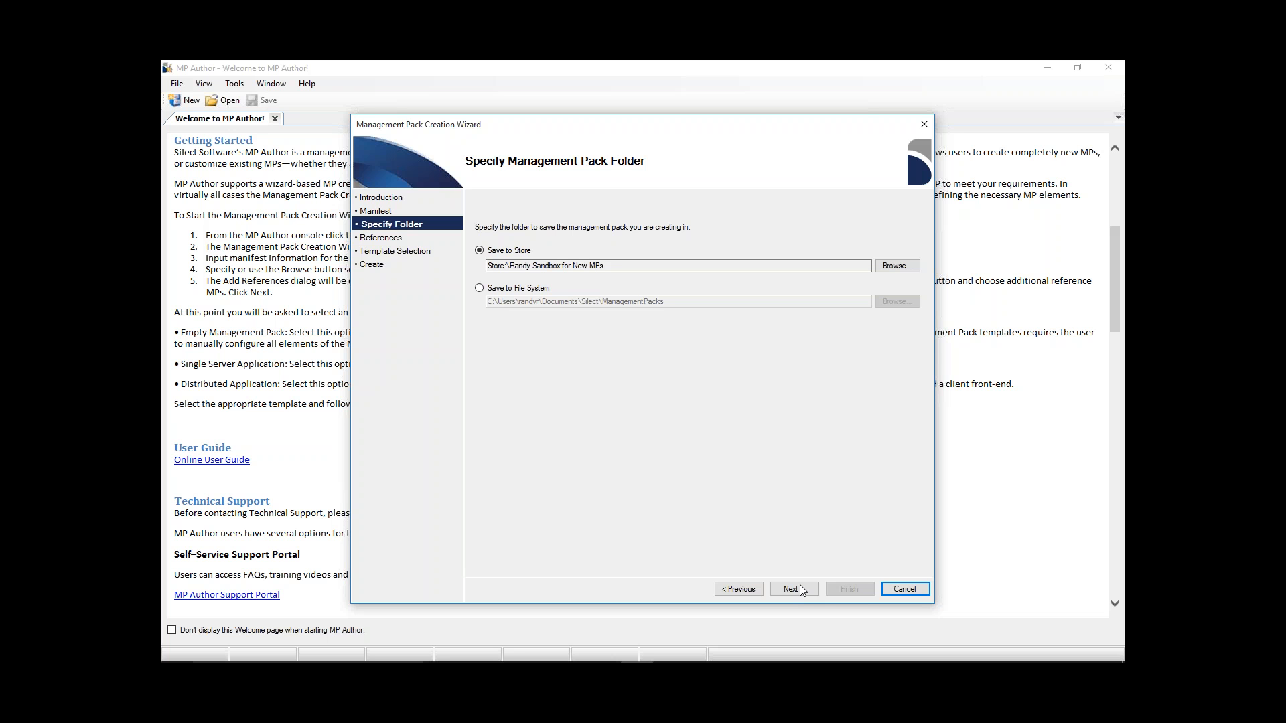
- Choose to save the management pack to the file system in the default folder and continue to the references
click(479, 288)
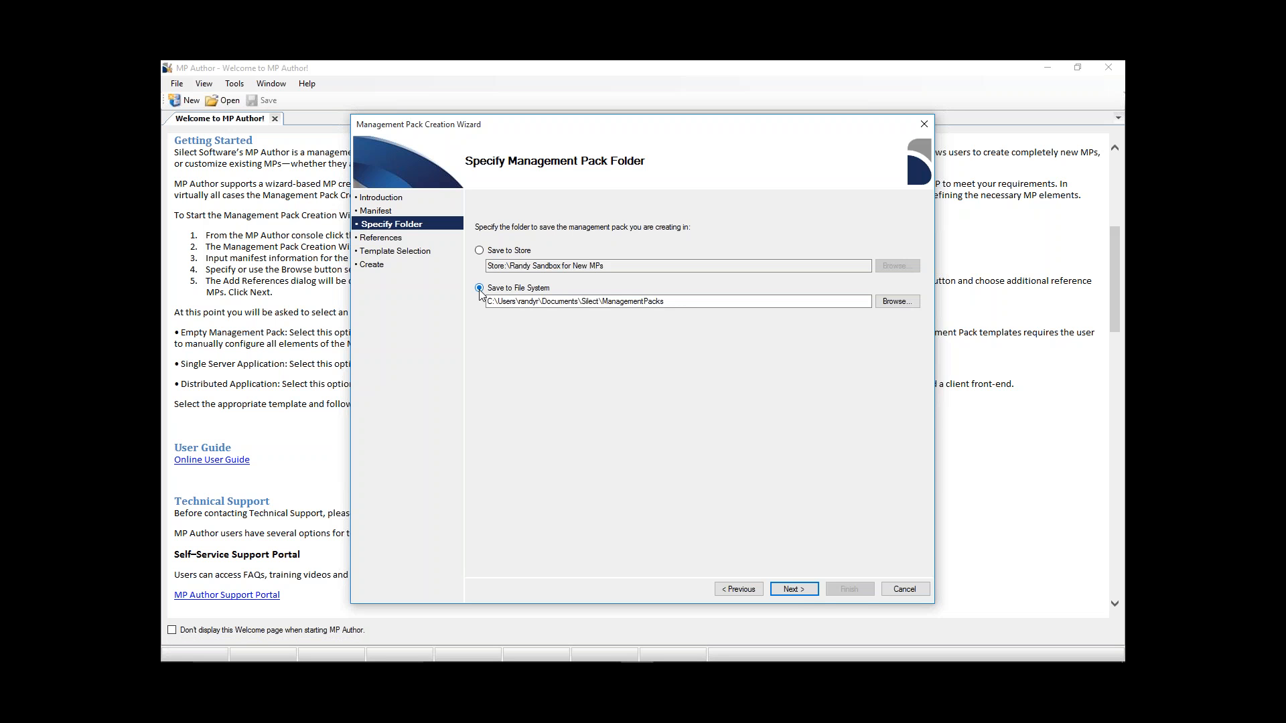
click(807, 592)
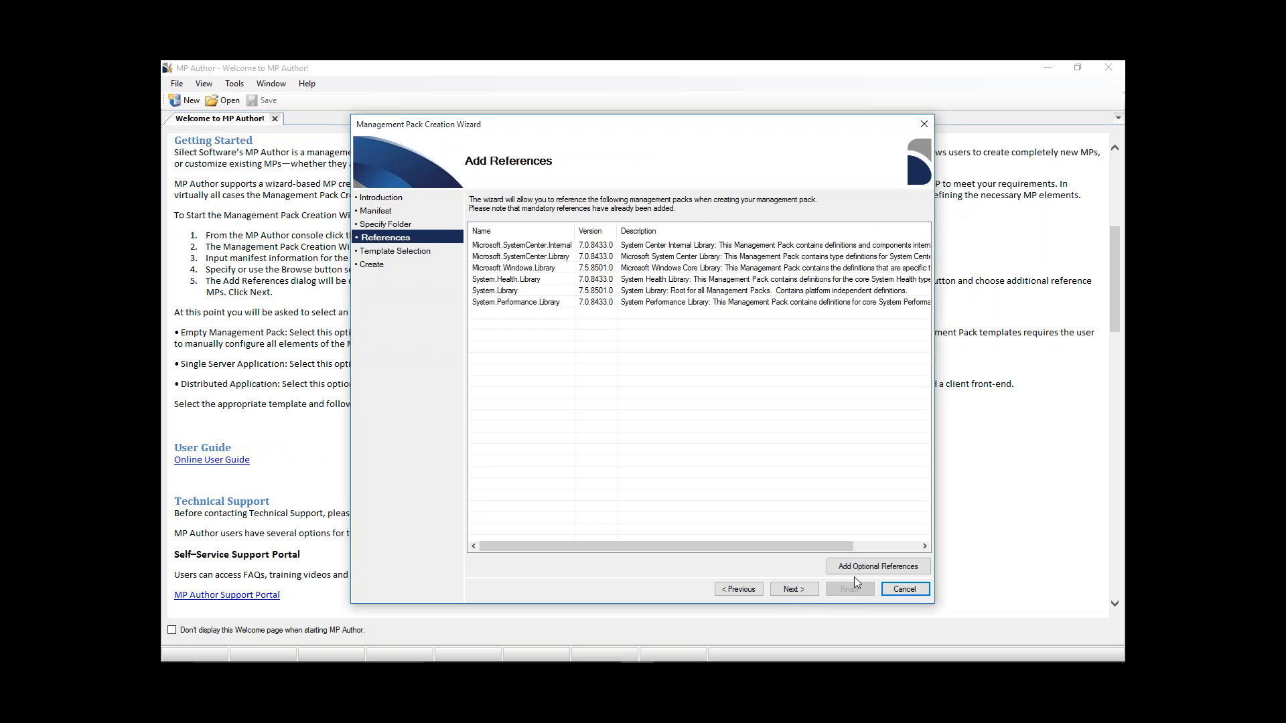
- Examine the store folders and the Microsoft Corporation management packs offered as optional references
click(898, 569)
click(897, 569)
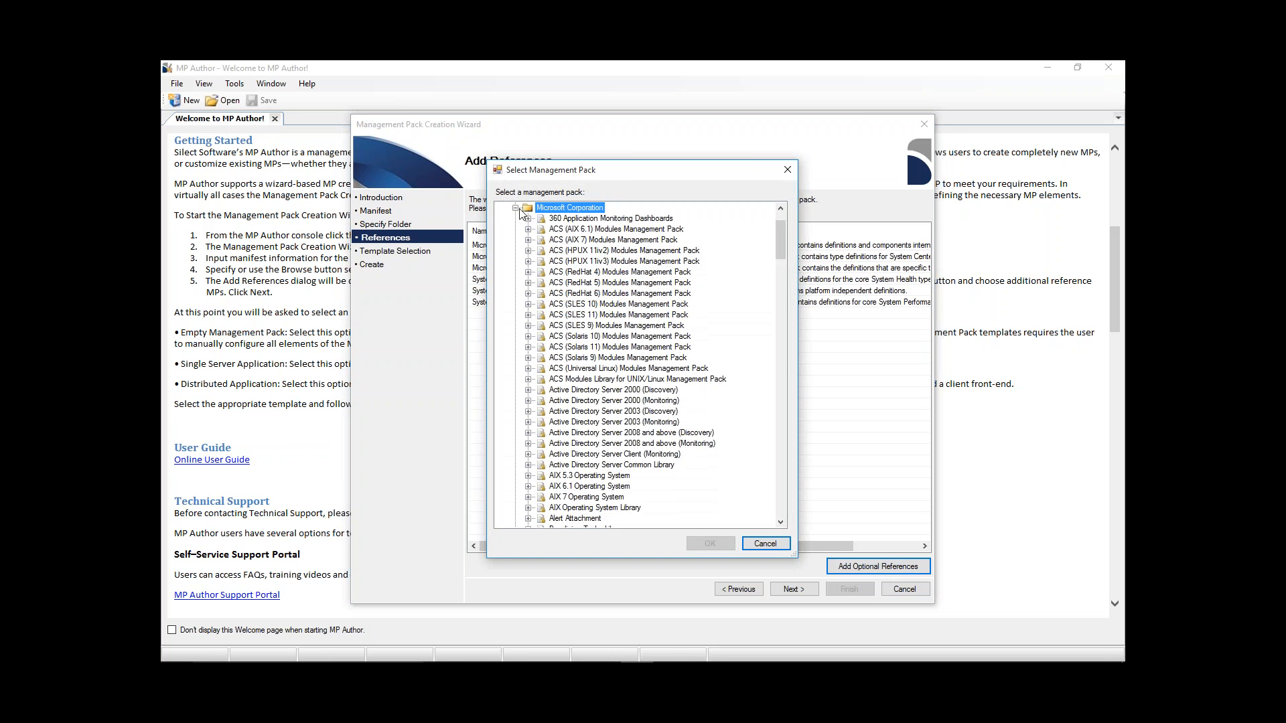
click(516, 208)
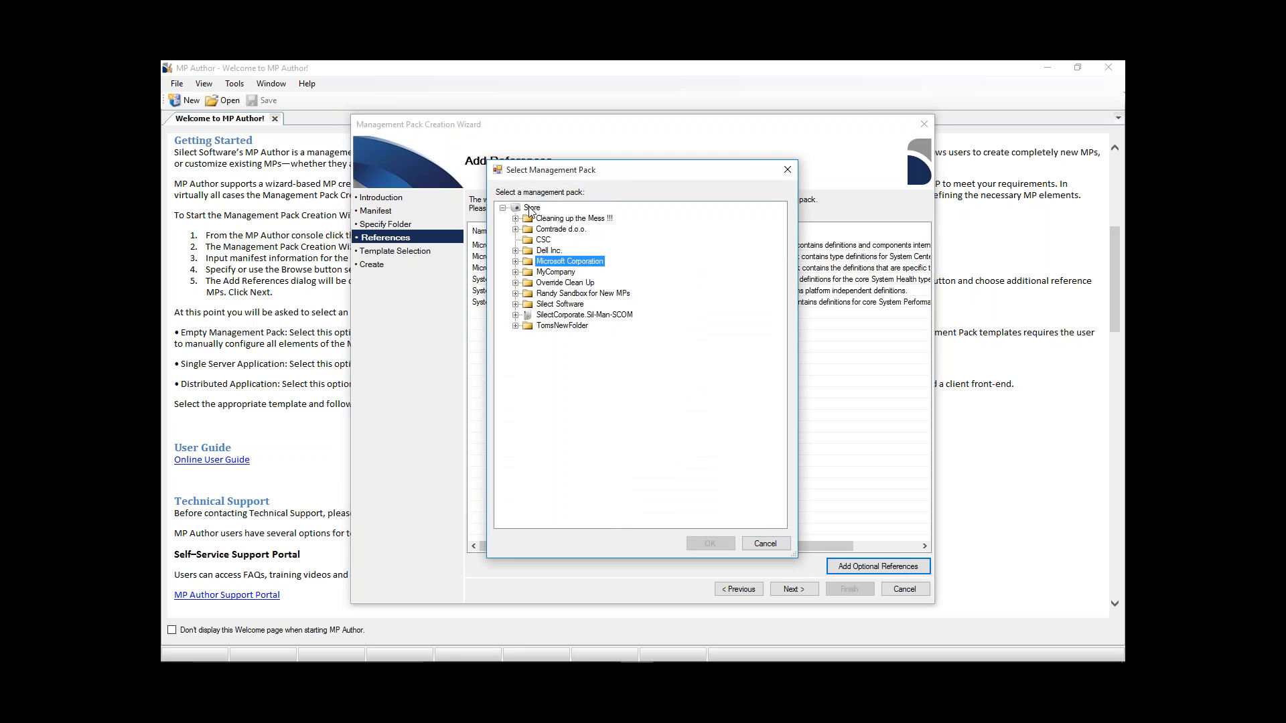
click(531, 208)
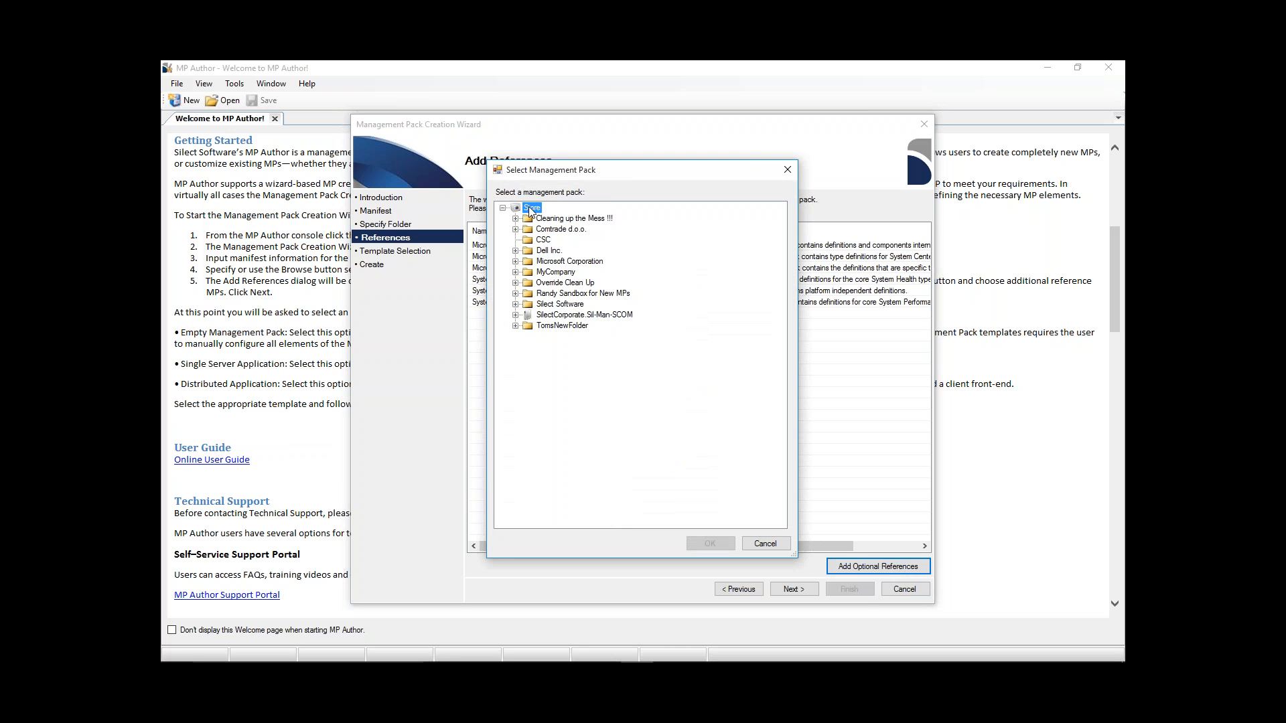
click(517, 262)
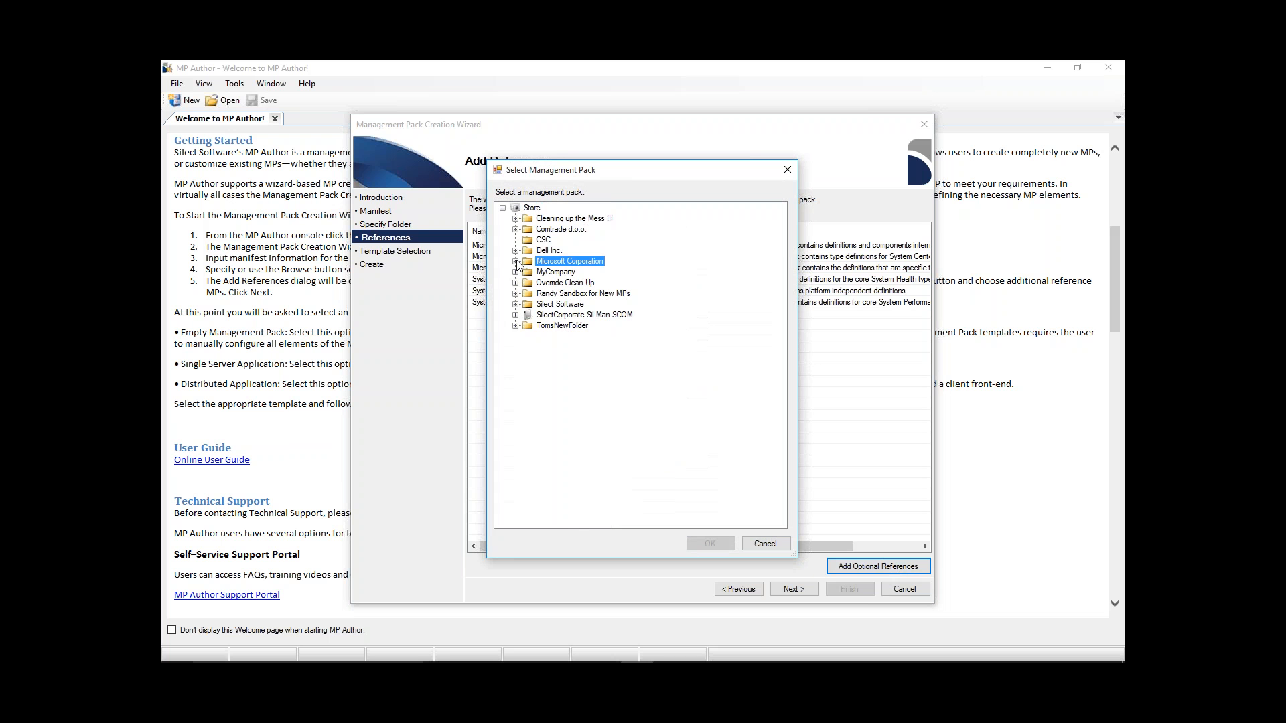
double_click(517, 262)
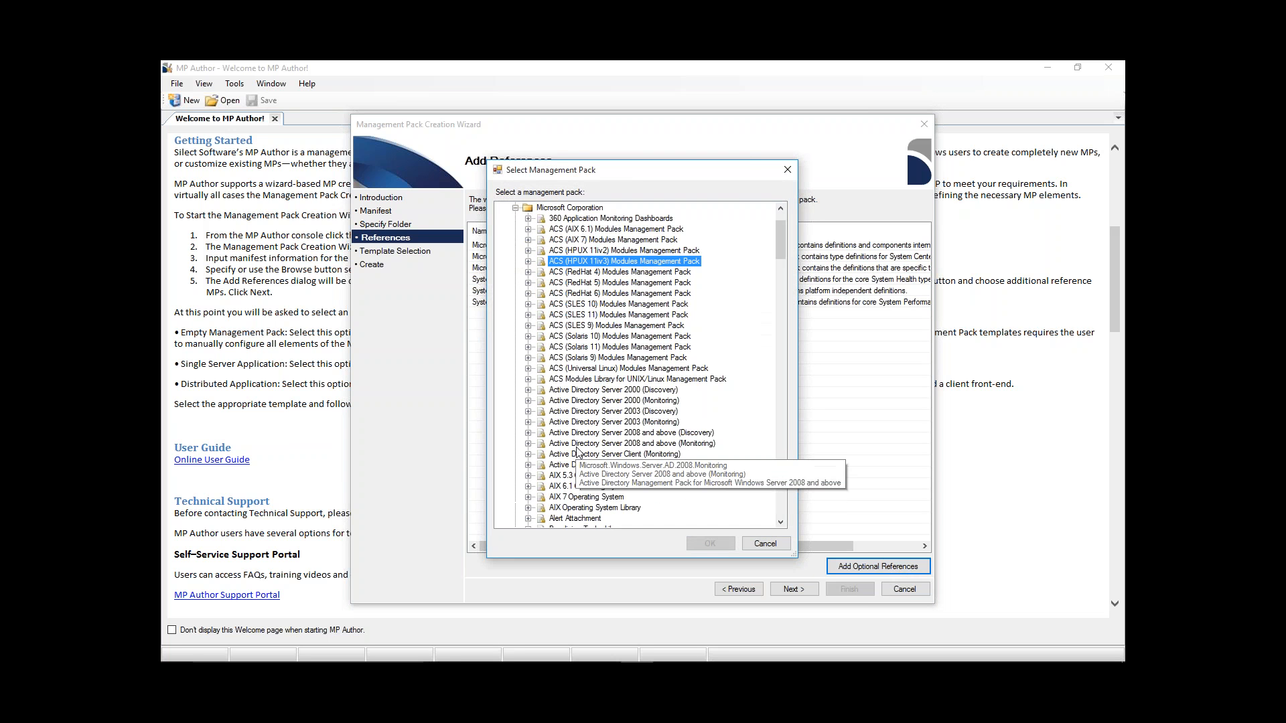
click(766, 544)
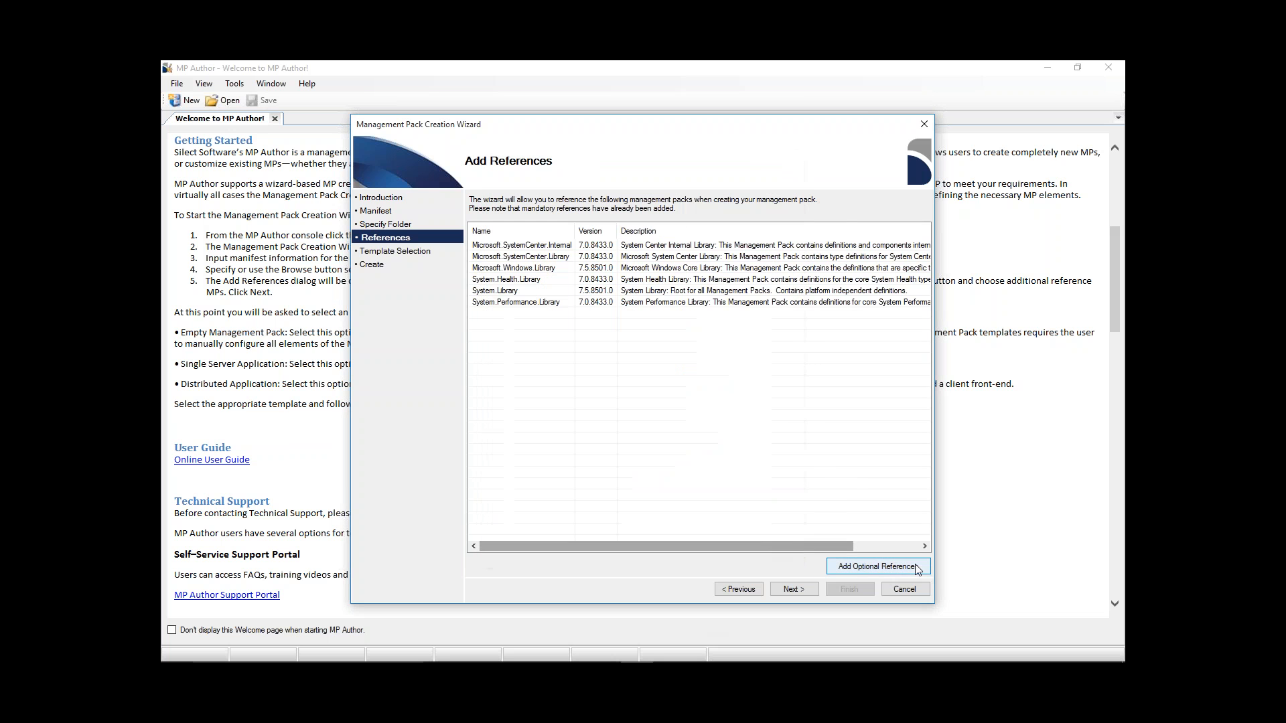
- Continue with only the mandatory references and select the Single Server Application template
click(794, 589)
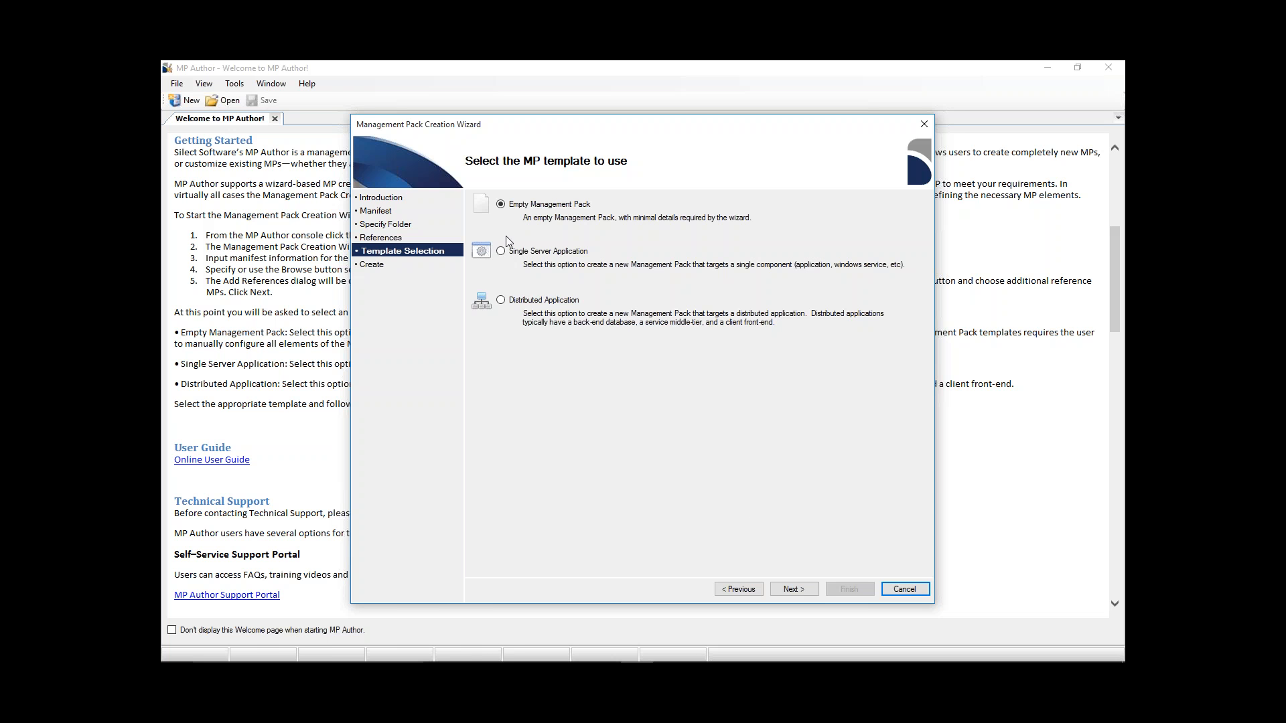
click(514, 254)
click(793, 591)
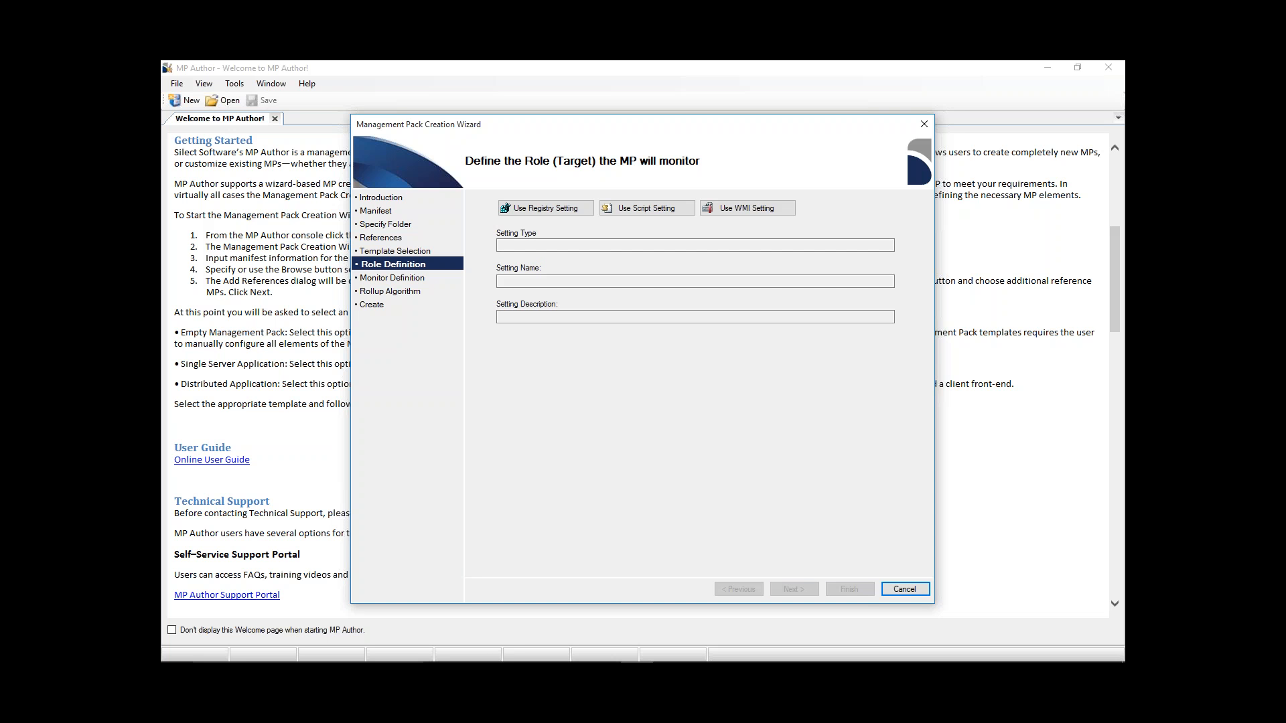
- Define the role target with a registry setting, reading the registry data from the prefilled computer instead of entering it manually
click(541, 209)
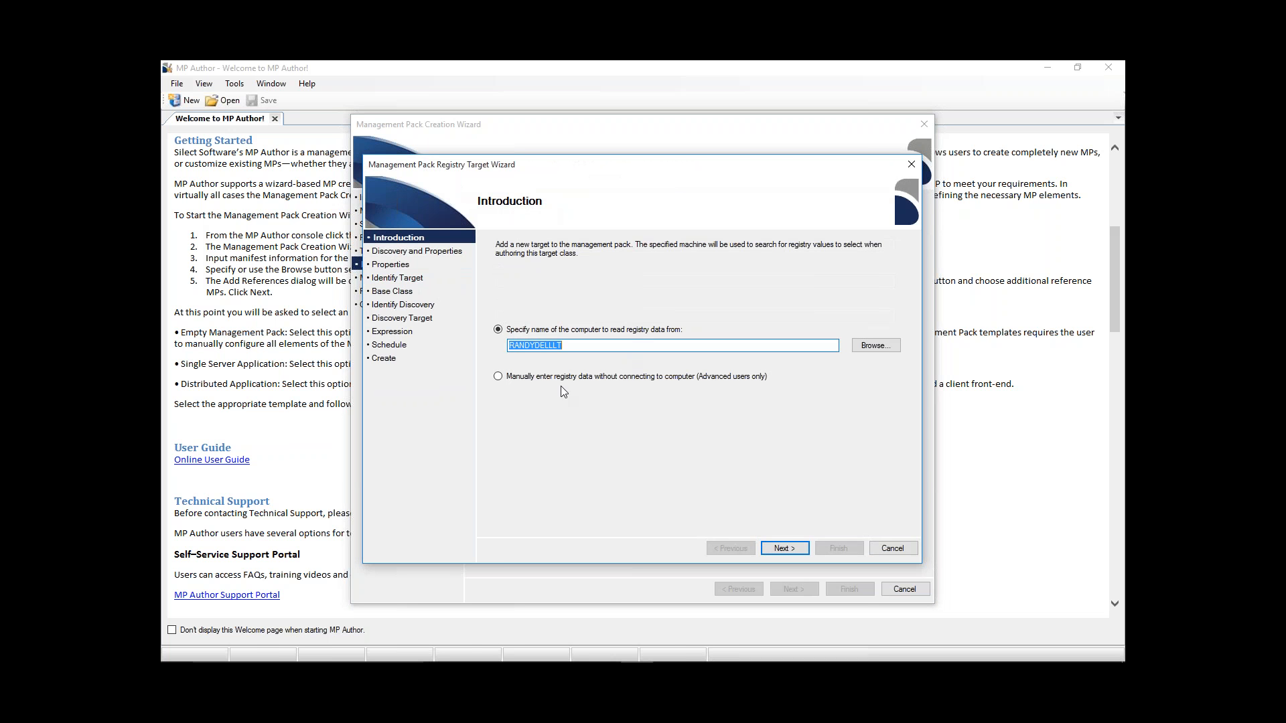
click(508, 379)
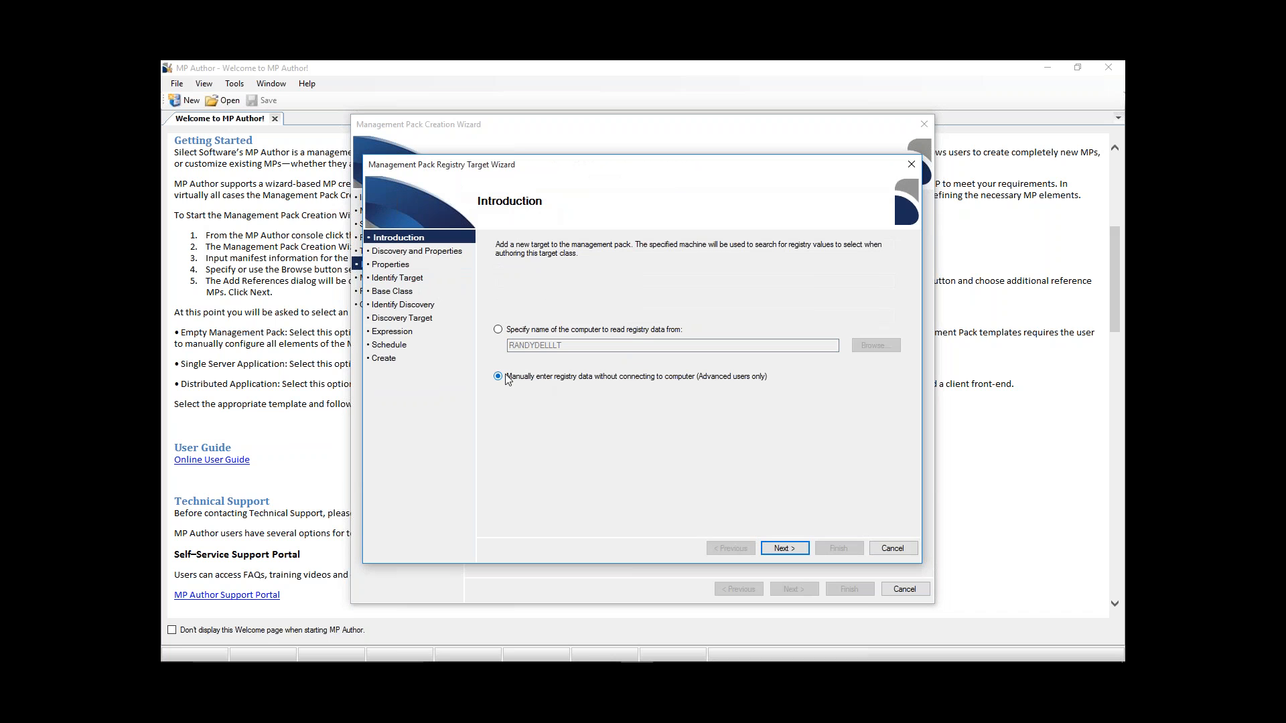
click(498, 330)
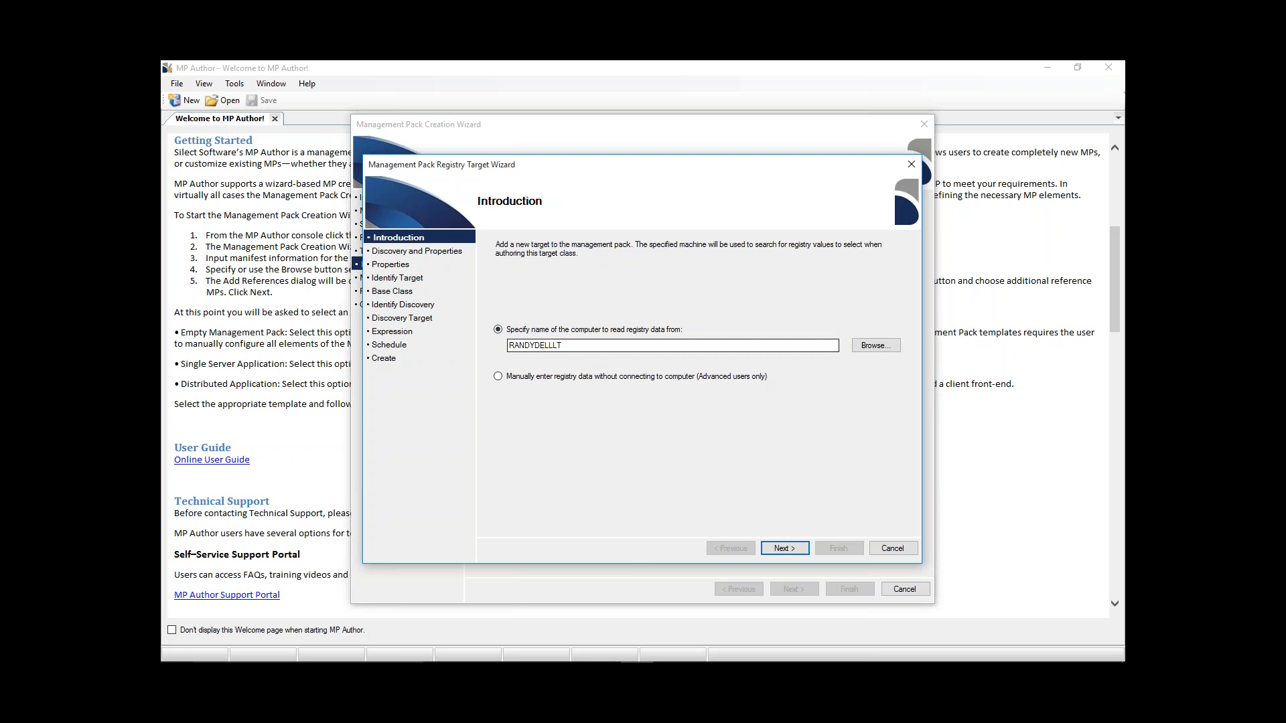
click(785, 550)
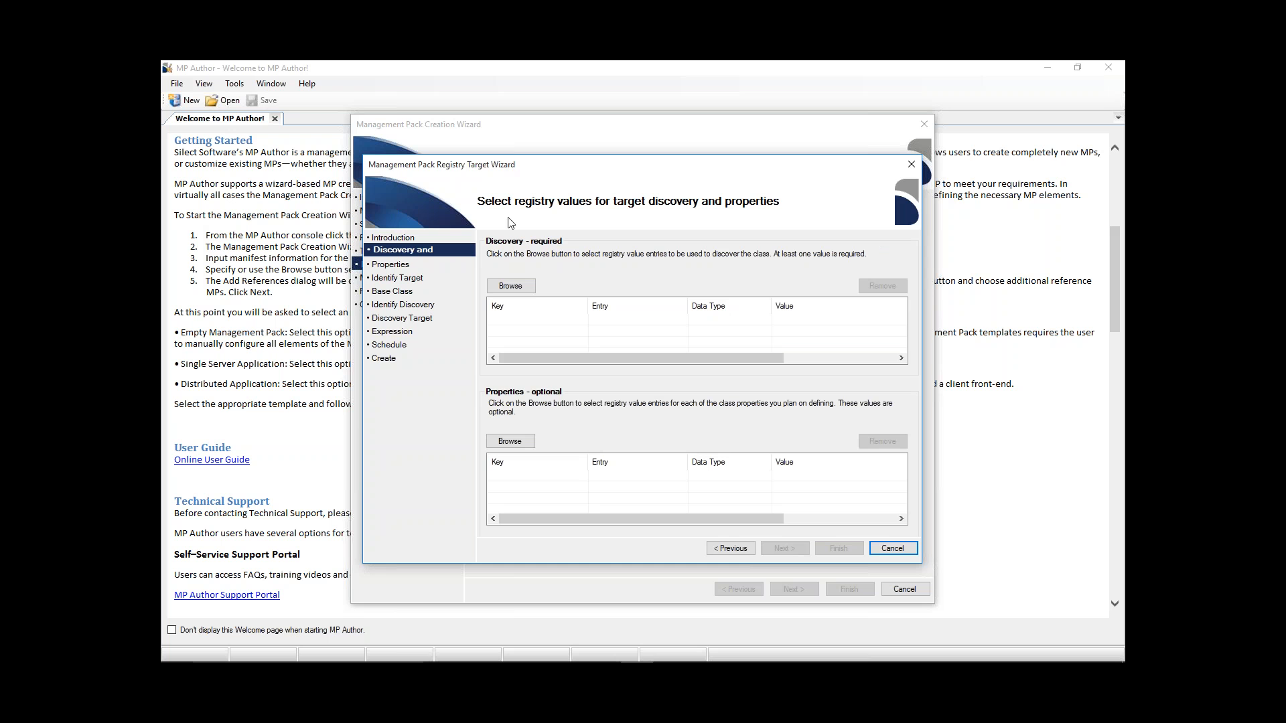
- Browse for the required discovery registry values and expand HKEY_LOCAL_MACHINE down to its SOFTWARE key
click(503, 288)
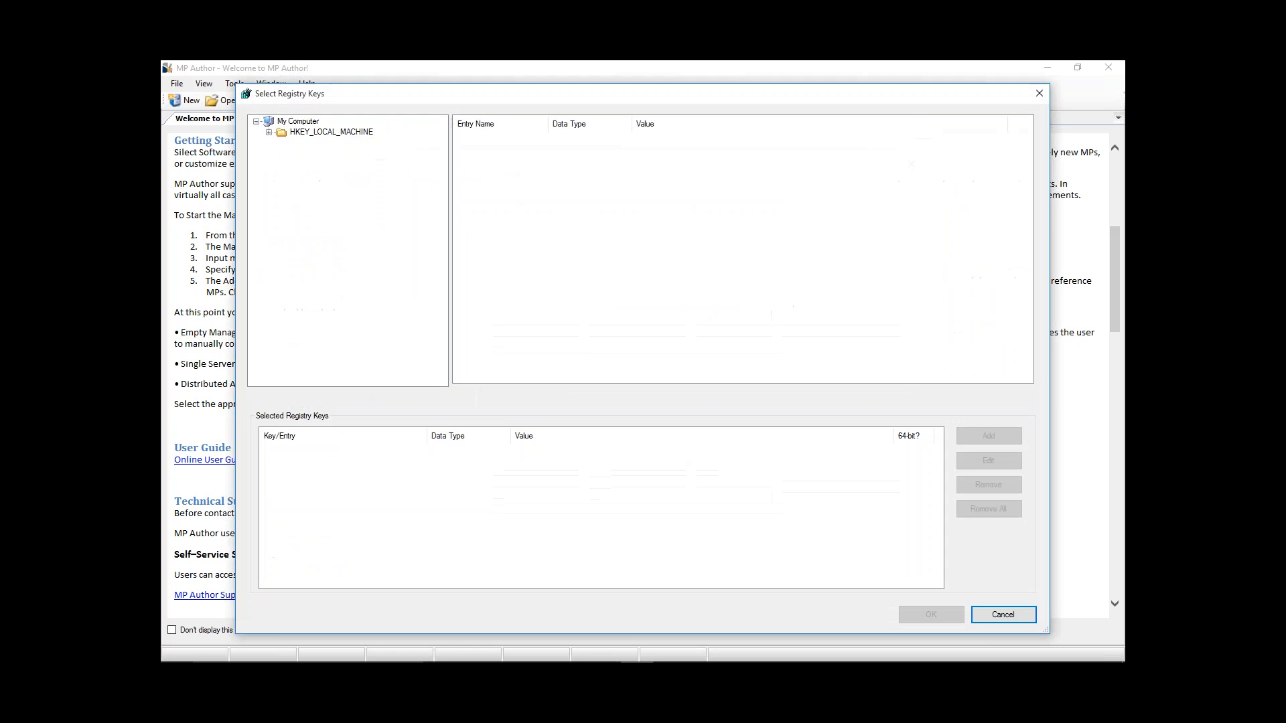
click(268, 132)
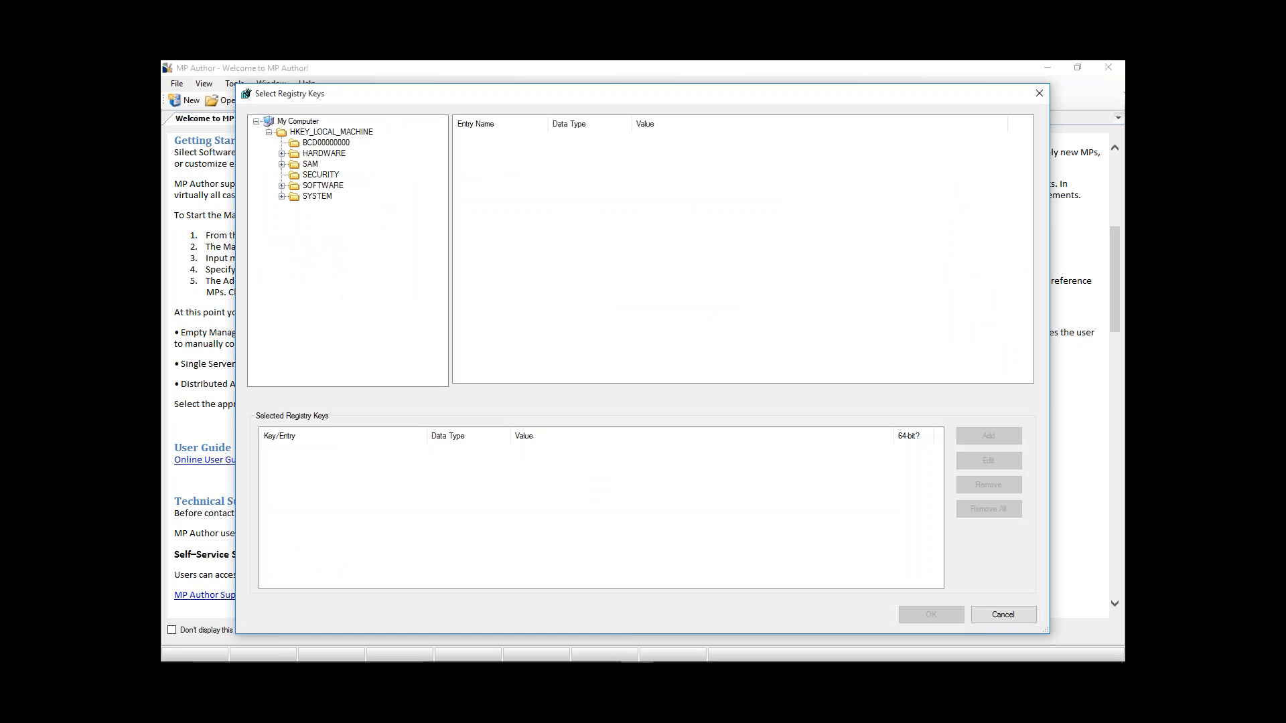
click(283, 186)
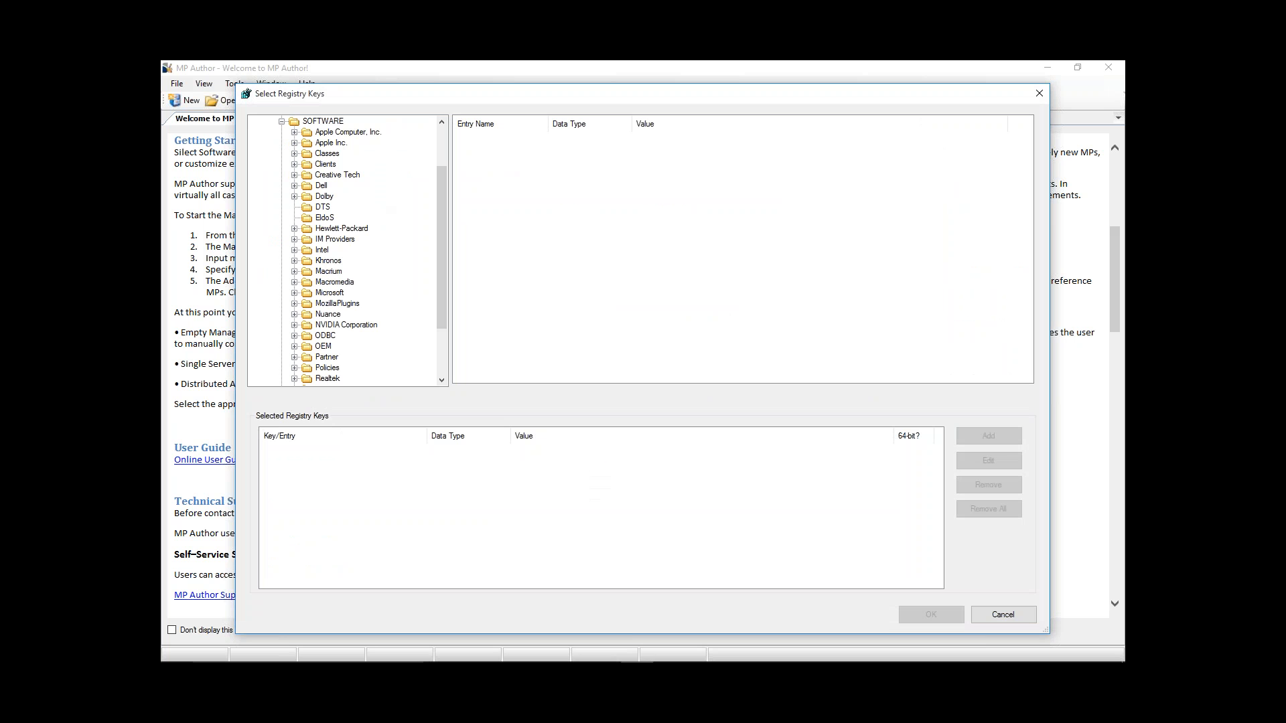
- Check the ConfigWise and MP Studio subkeys of the Silect registry key for usable entries
drag(441, 207, 447, 273)
click(294, 325)
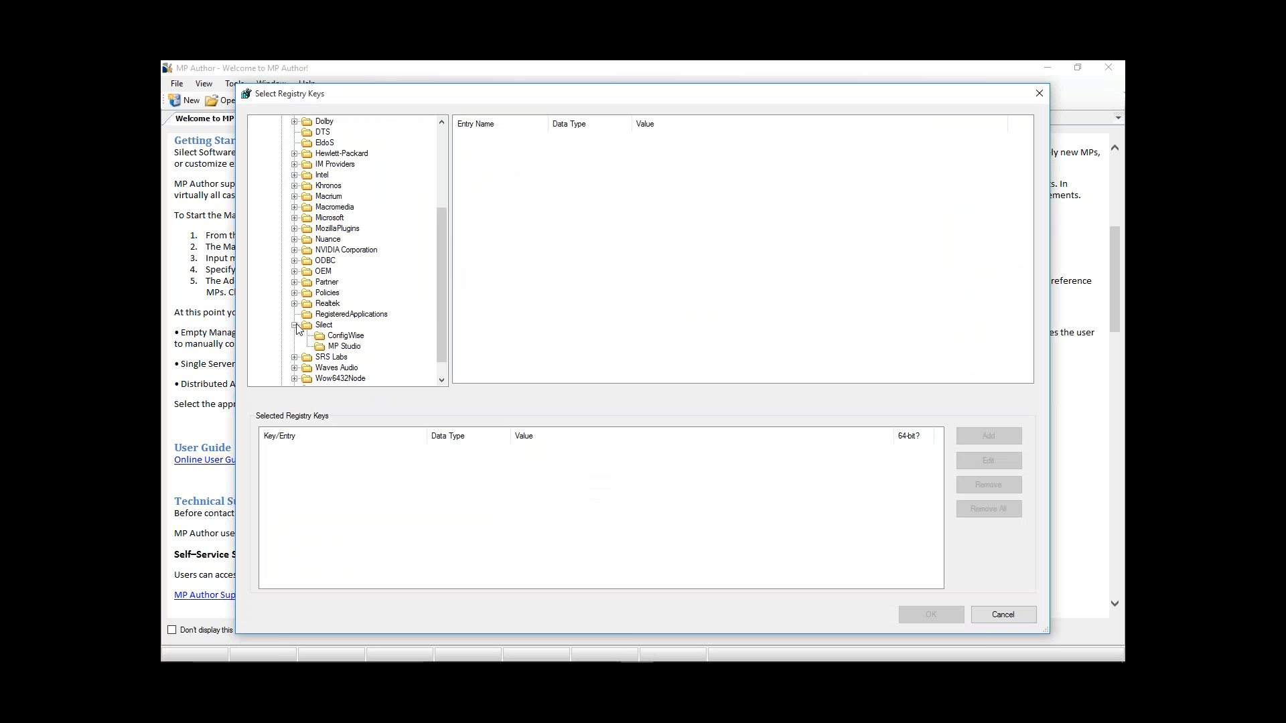
click(347, 346)
click(348, 337)
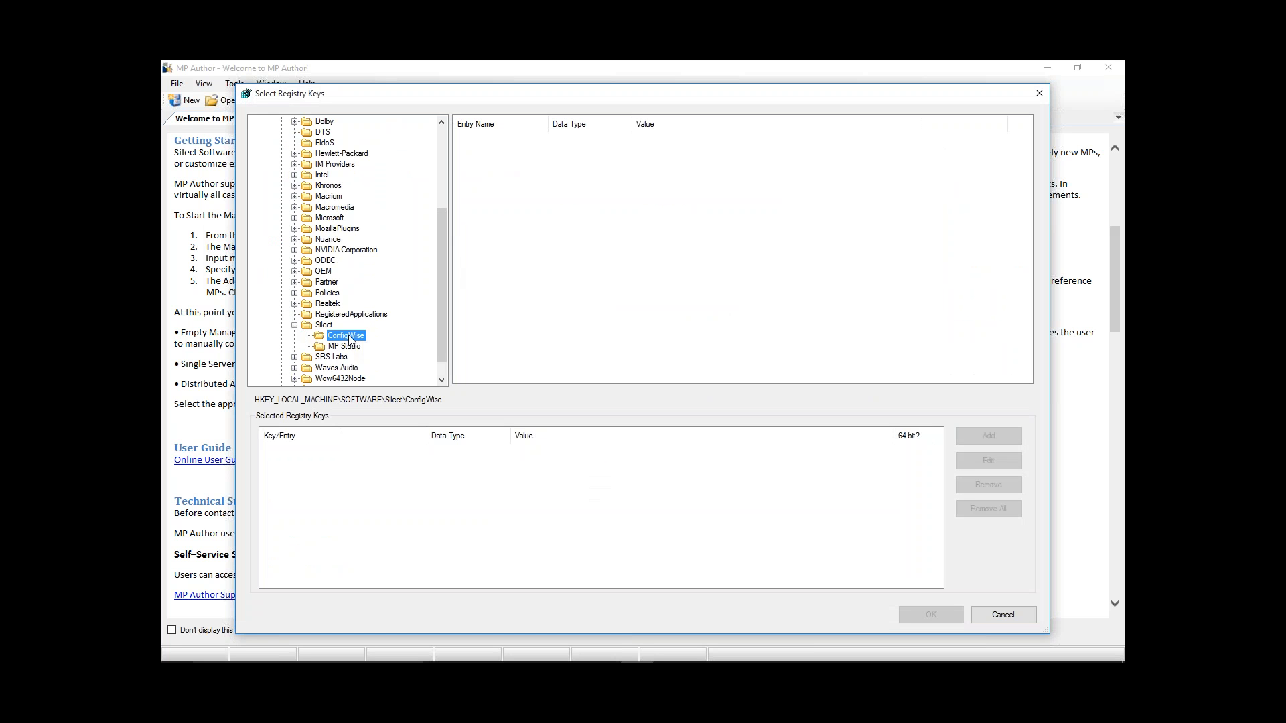
click(294, 326)
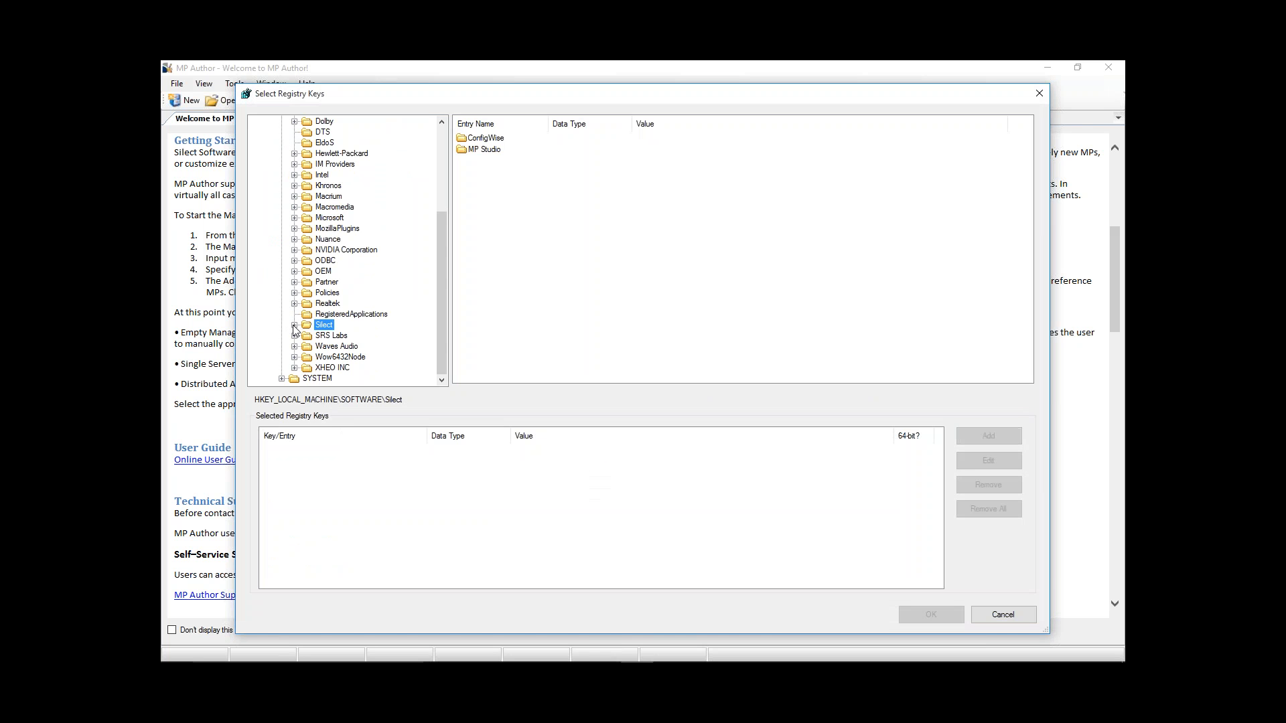
- Add the InstallDir entry of SOFTWARE\Apple Computer, Inc.\iTunes as the discovery registry value
drag(441, 267, 439, 148)
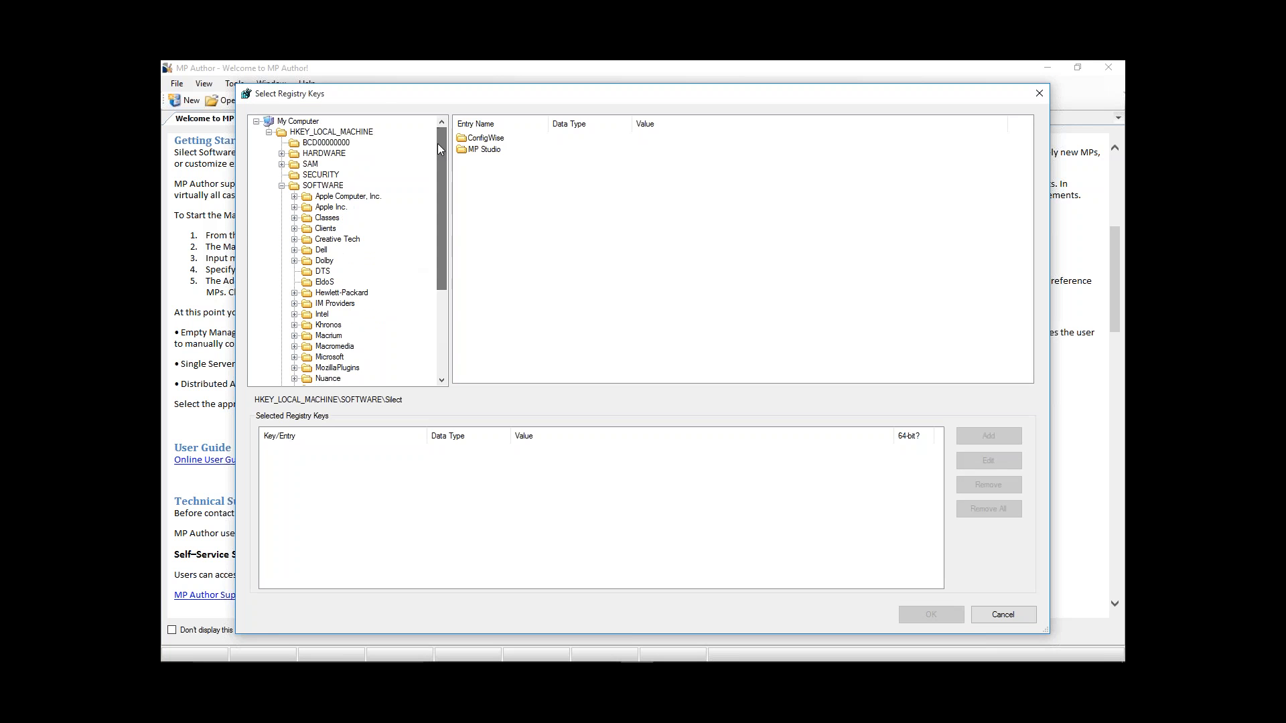
click(295, 198)
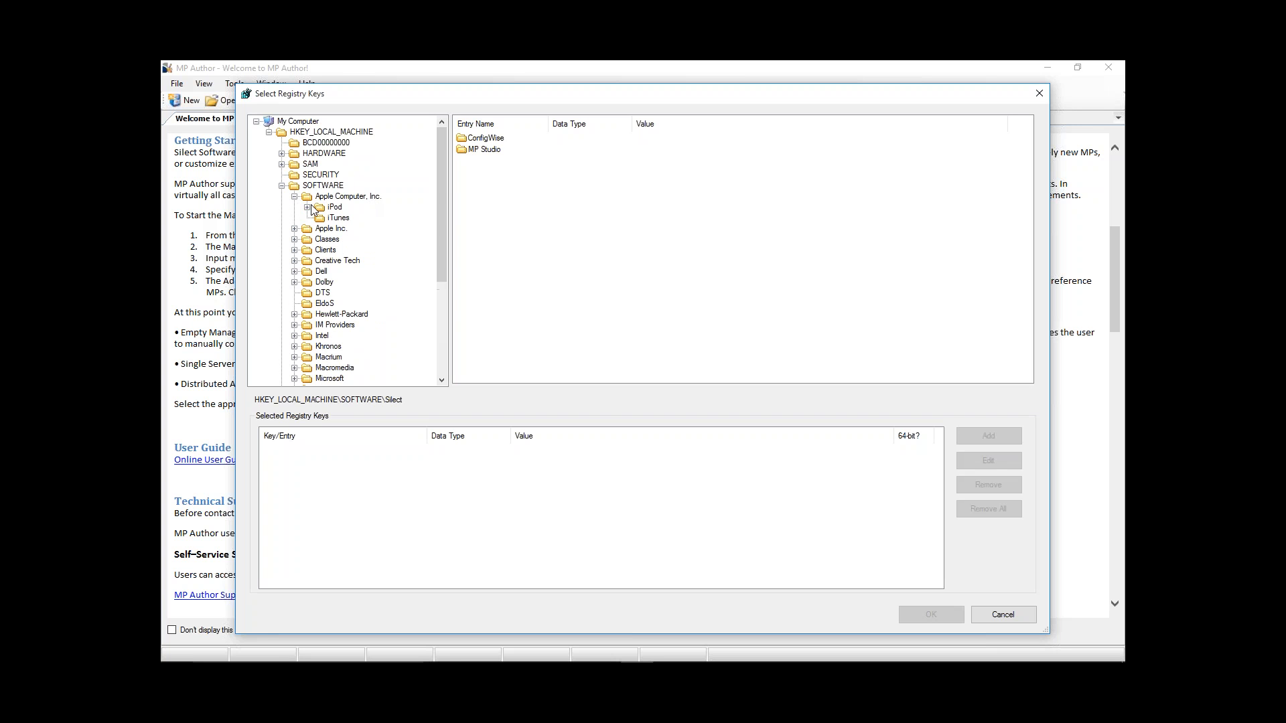
click(308, 207)
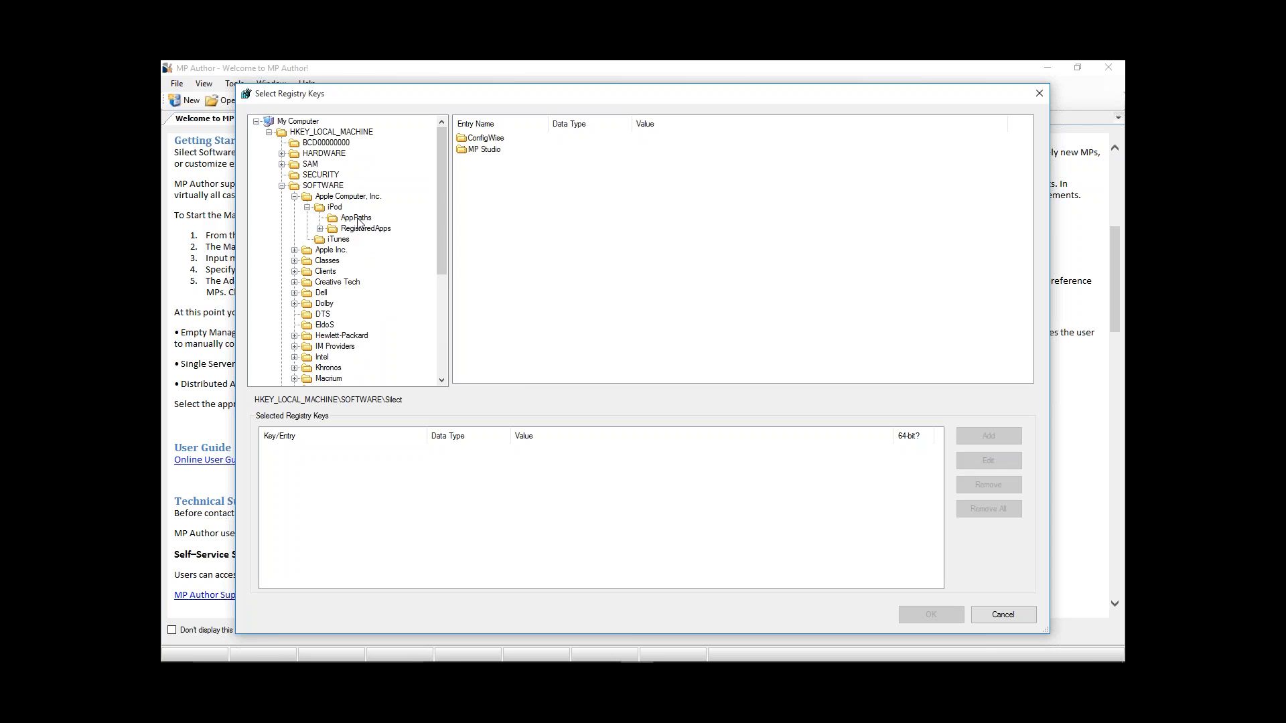
click(331, 241)
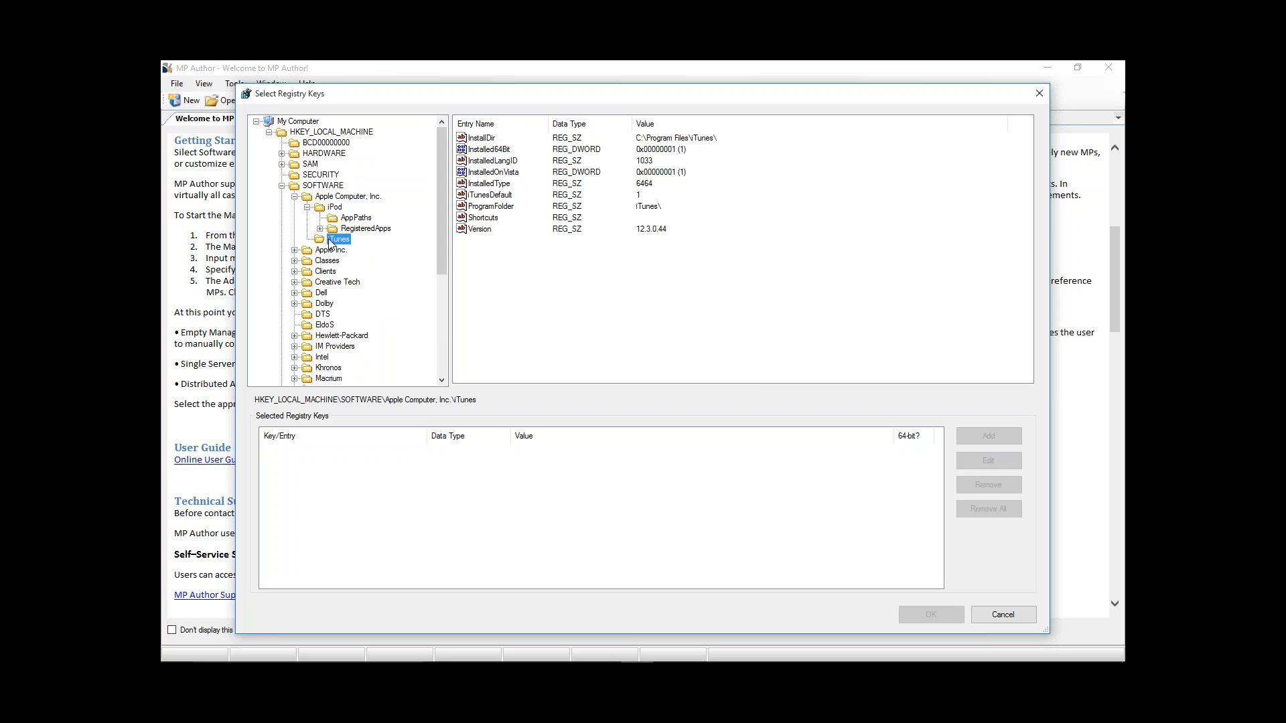
click(699, 143)
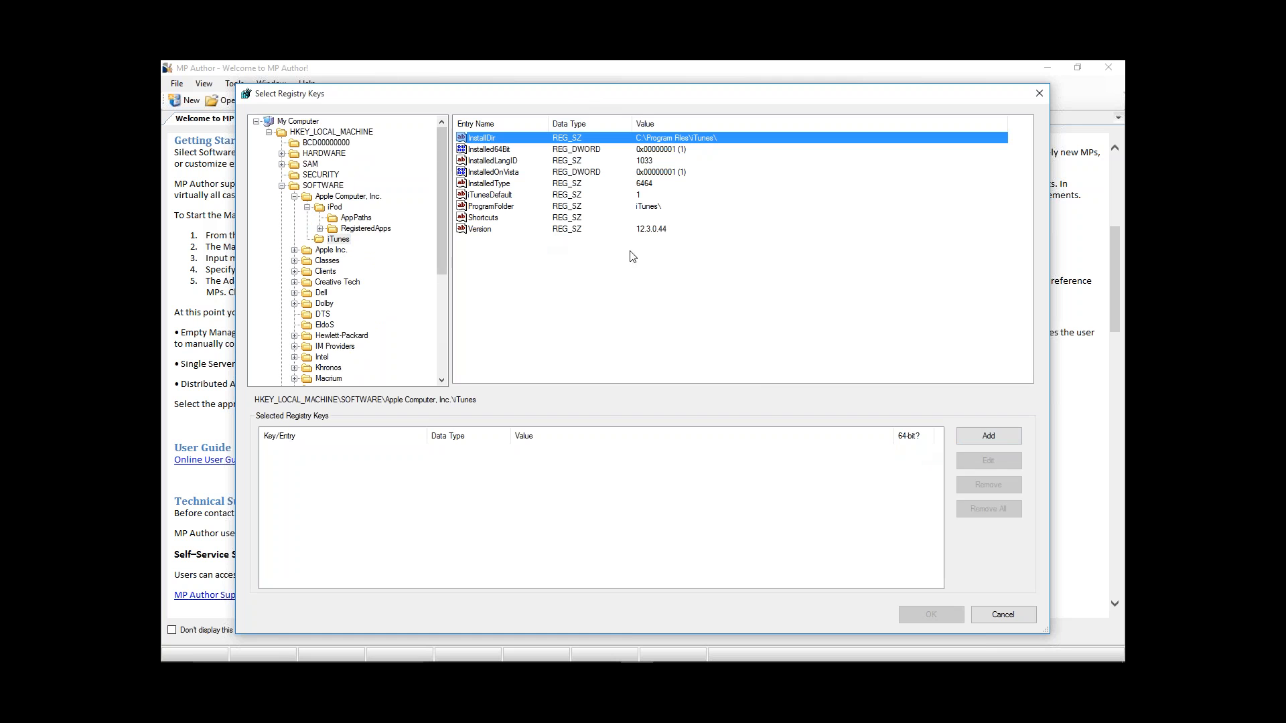
click(989, 436)
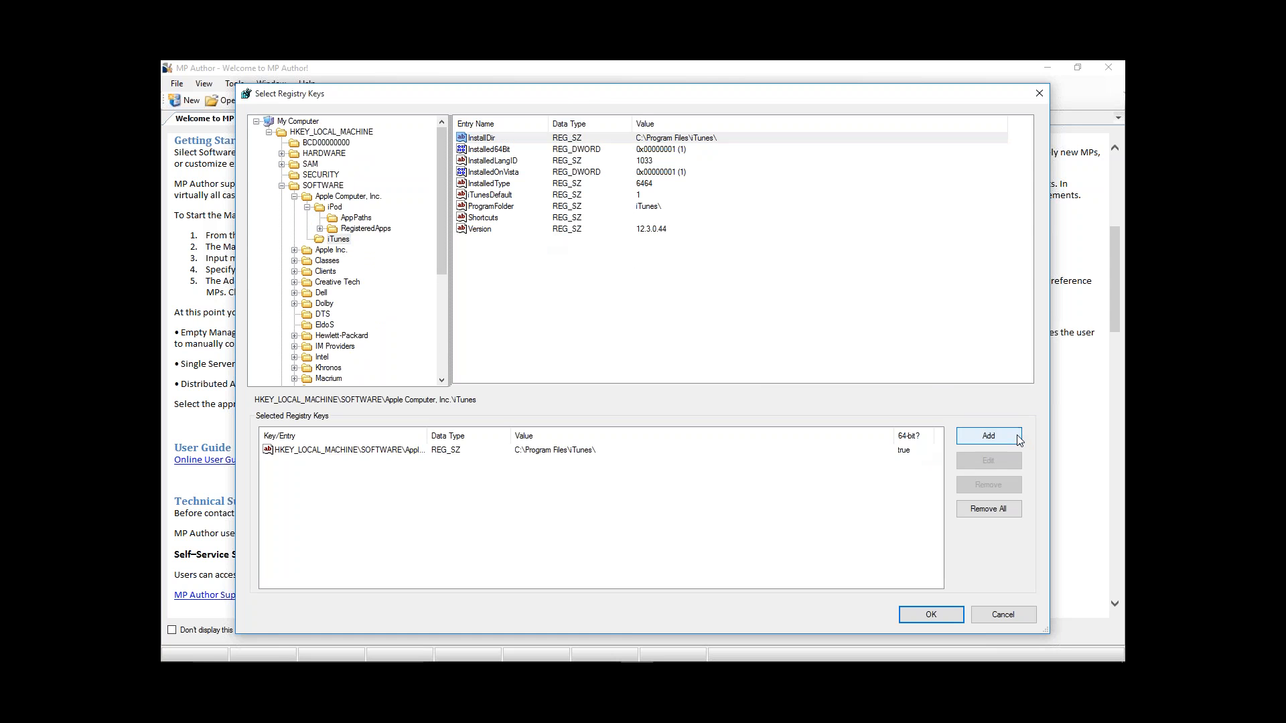
click(945, 615)
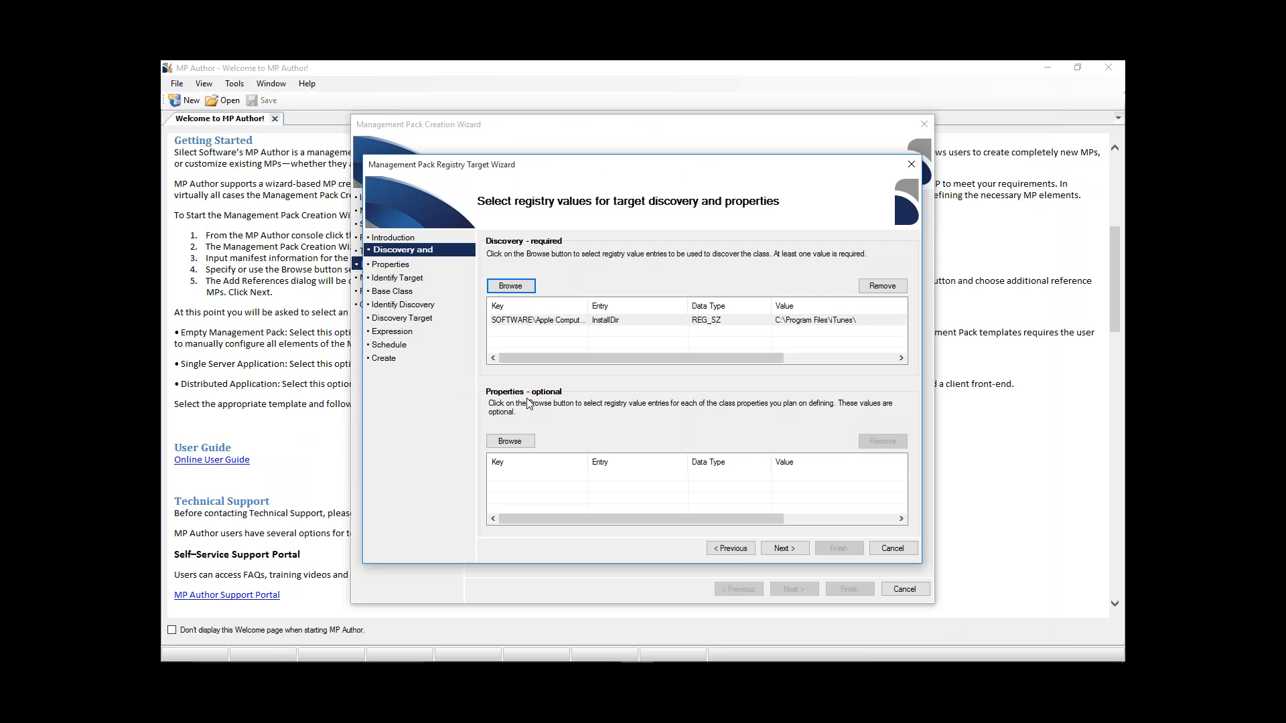
- Add the Version entry of SOFTWARE\Apple Computer, Inc.\iTunes as a second discovery registry value, leaving the optional properties empty
click(529, 287)
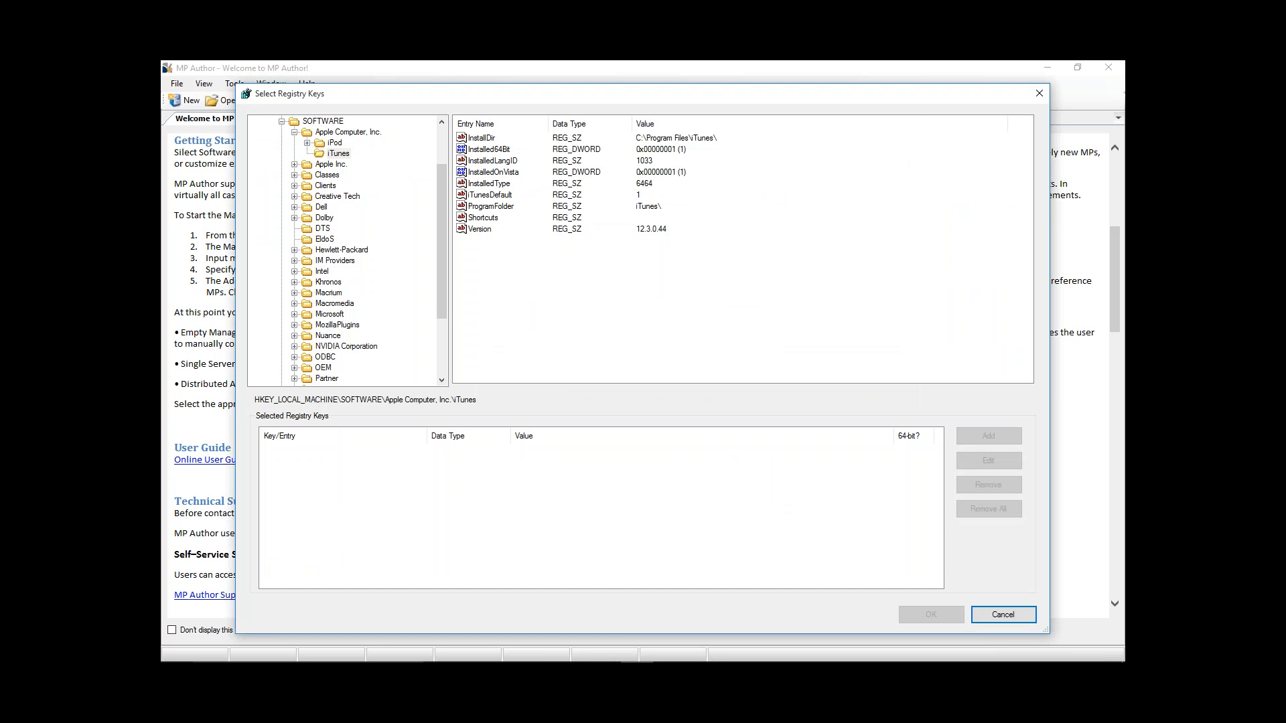
click(506, 230)
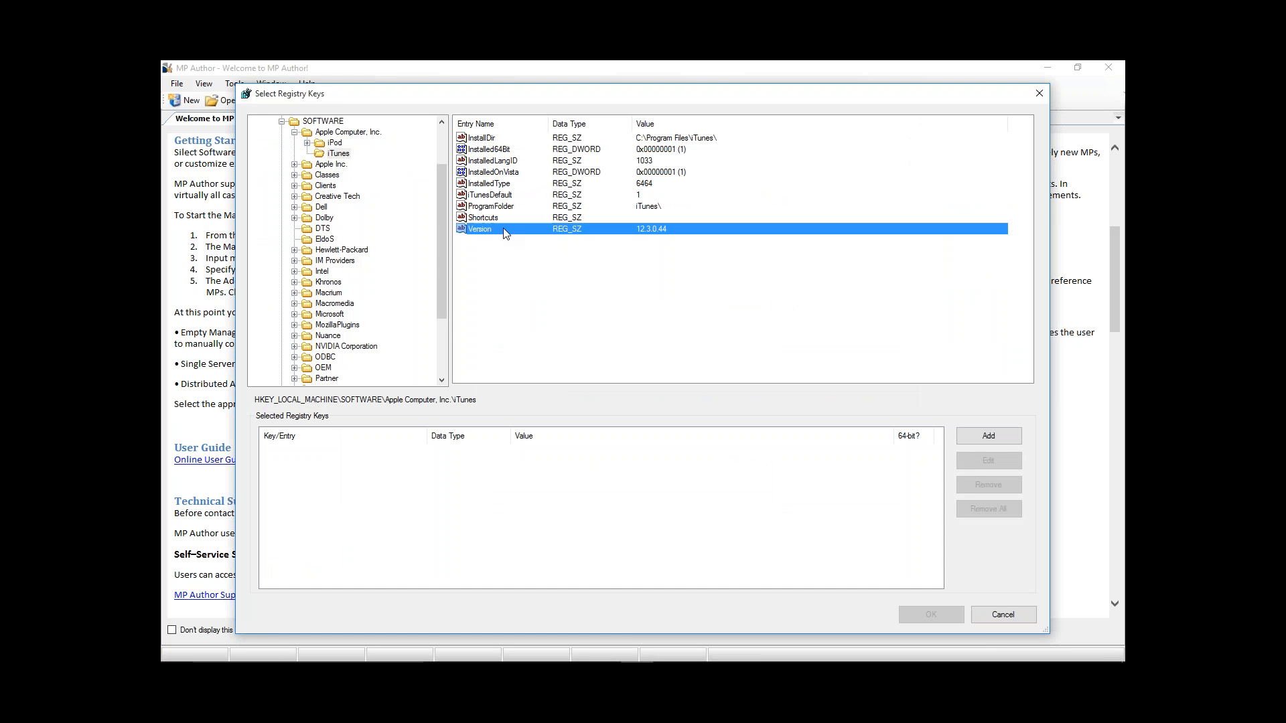
click(988, 436)
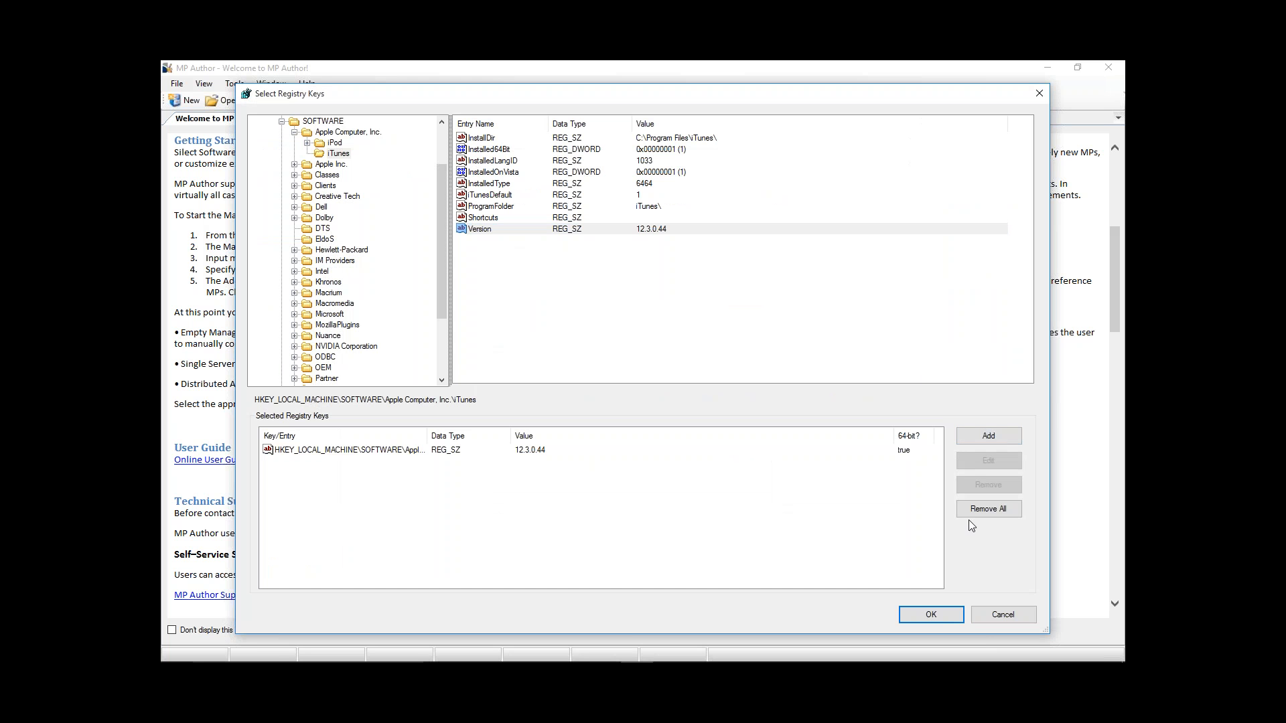
click(947, 616)
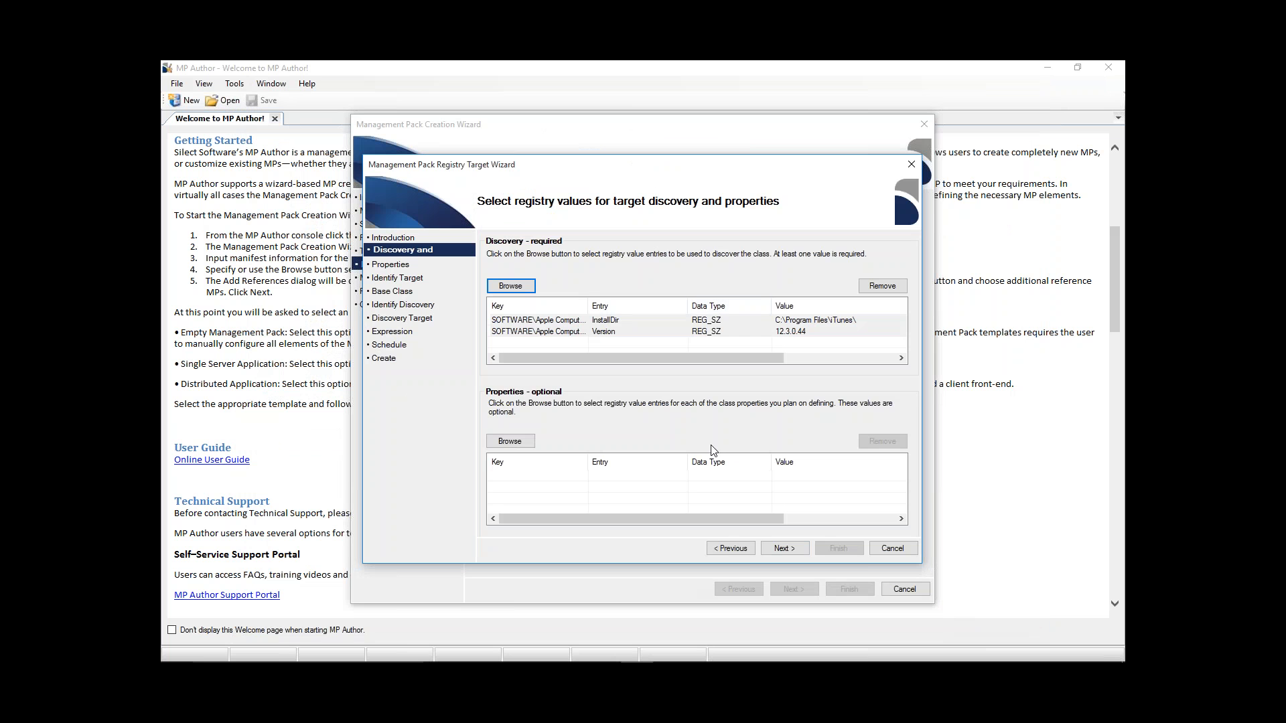
click(784, 549)
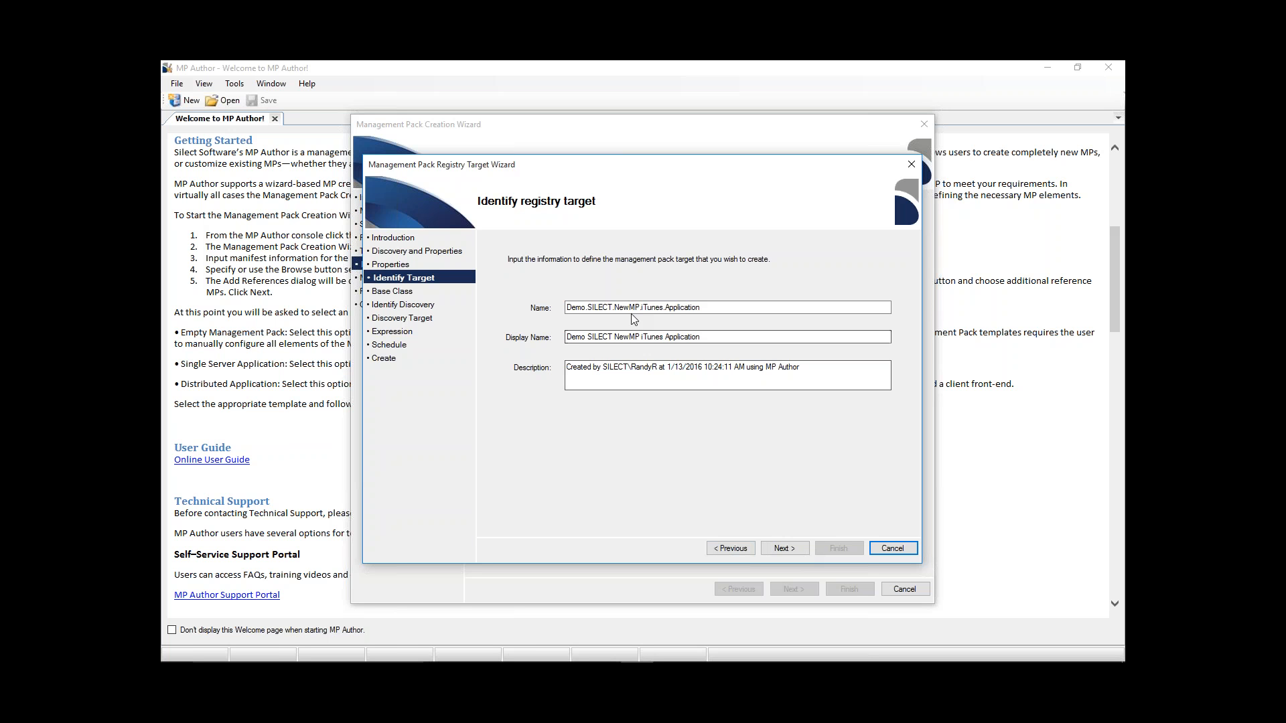
- Change the registry target's name to Demo.SILECT.MP.iTunes.Application.RDR
click(593, 308)
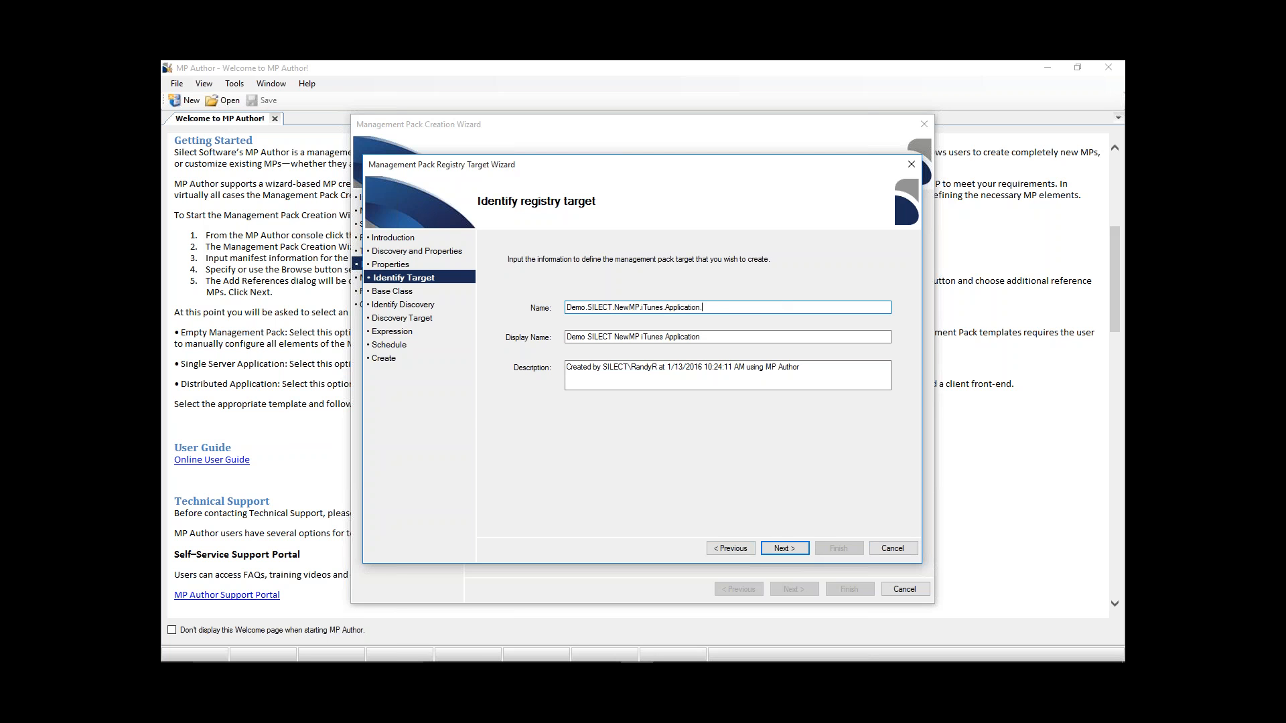
text(RDR)
click(630, 306)
key(BackSpace)
key(BackSpace)
key(BackSpace)
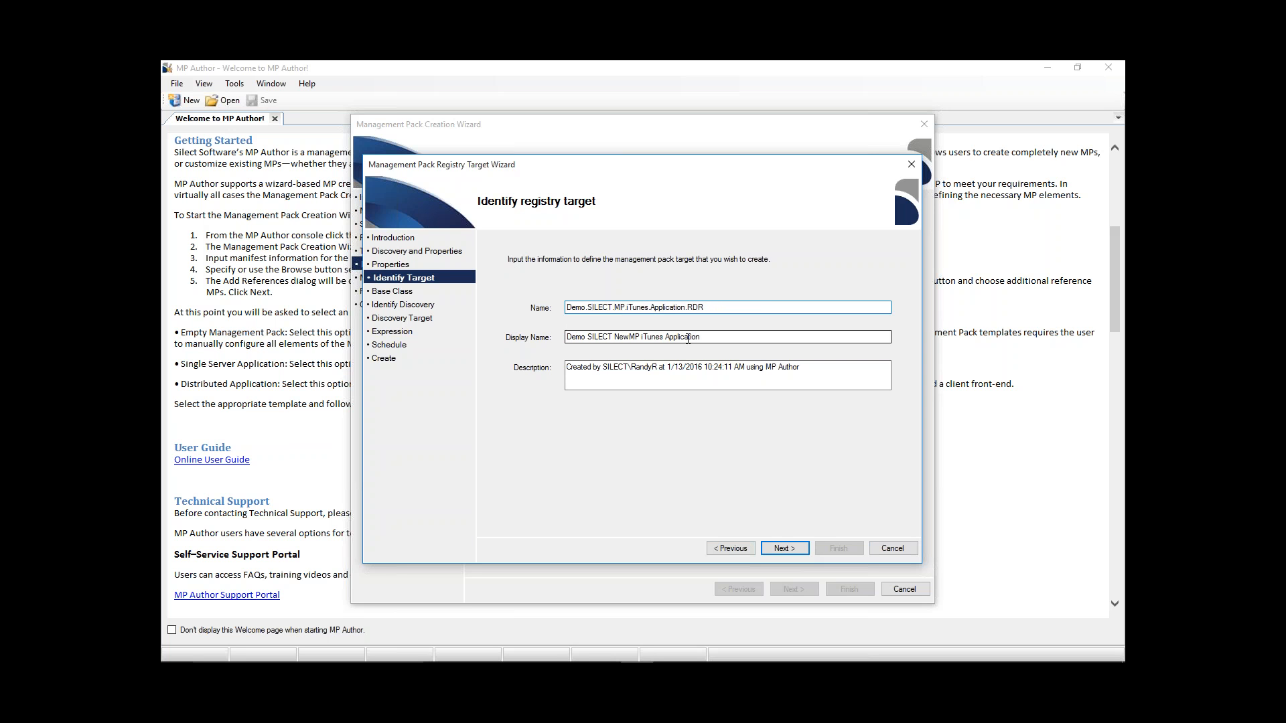
- Change the registry target's display name to Demo SILECT MP iTunes Application and continue to the base class settings
click(631, 337)
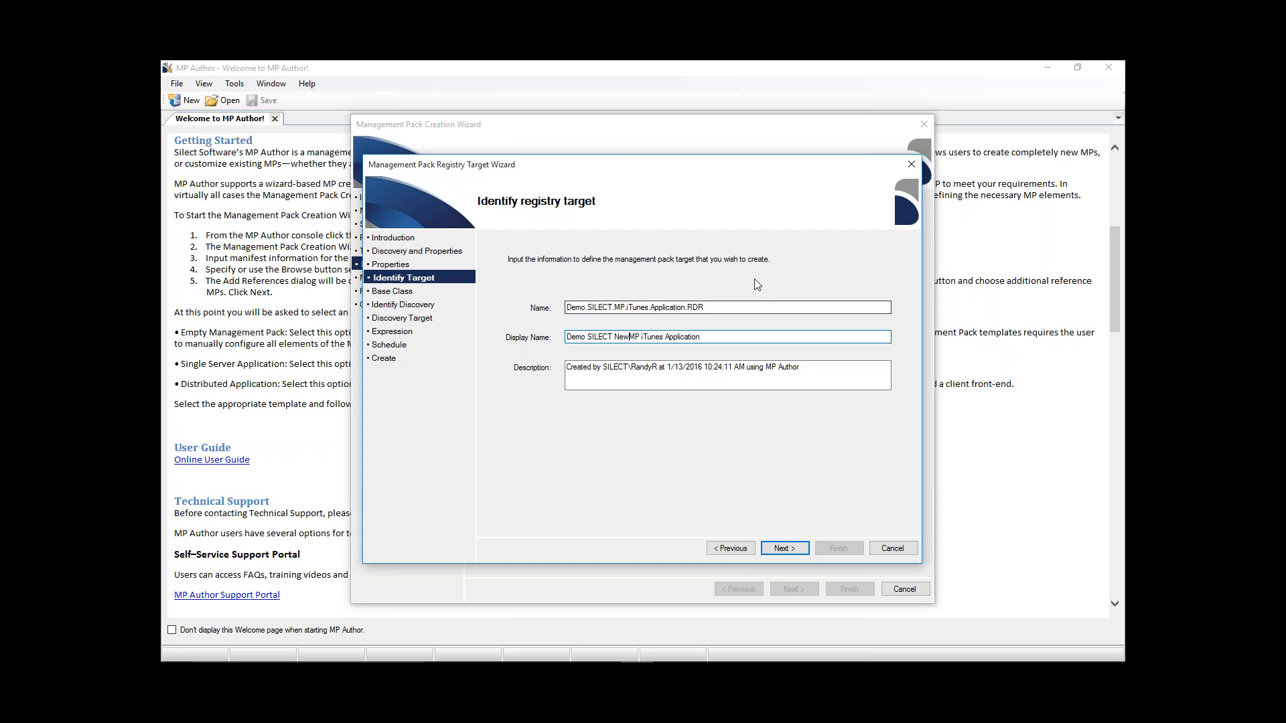
key(BackSpace)
key(BackSpace)
key(BackSpace)
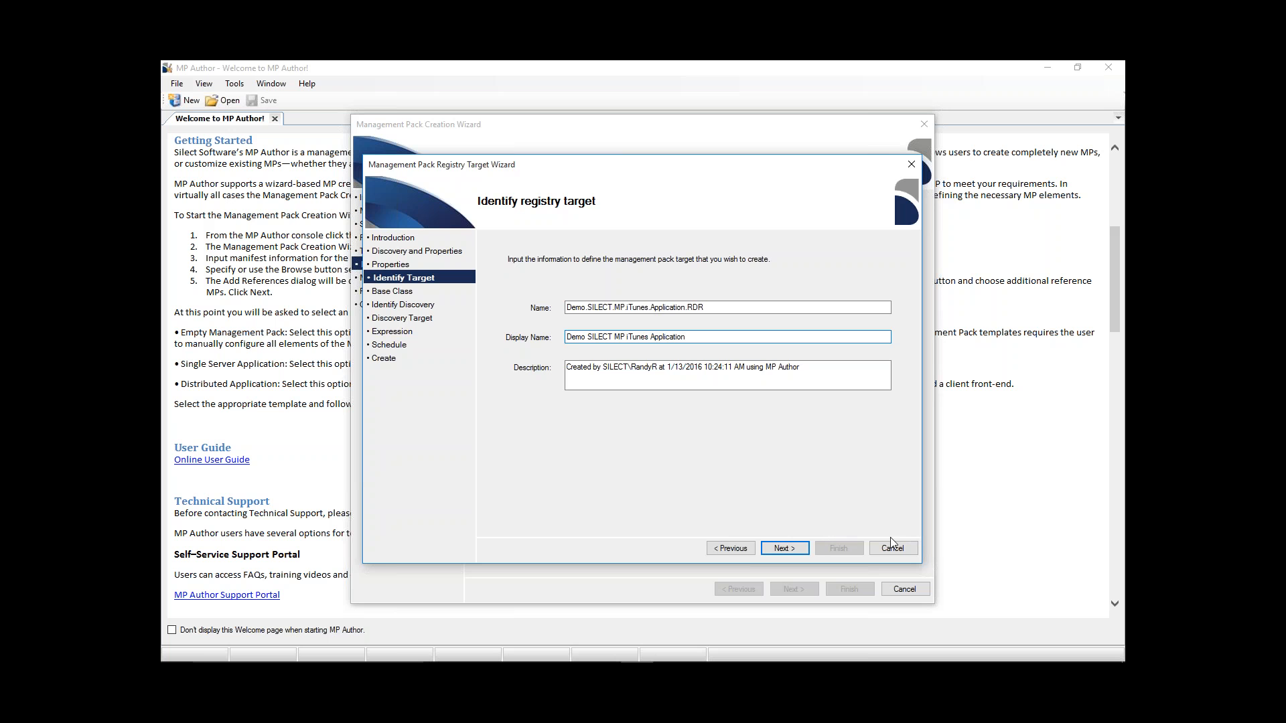
click(804, 552)
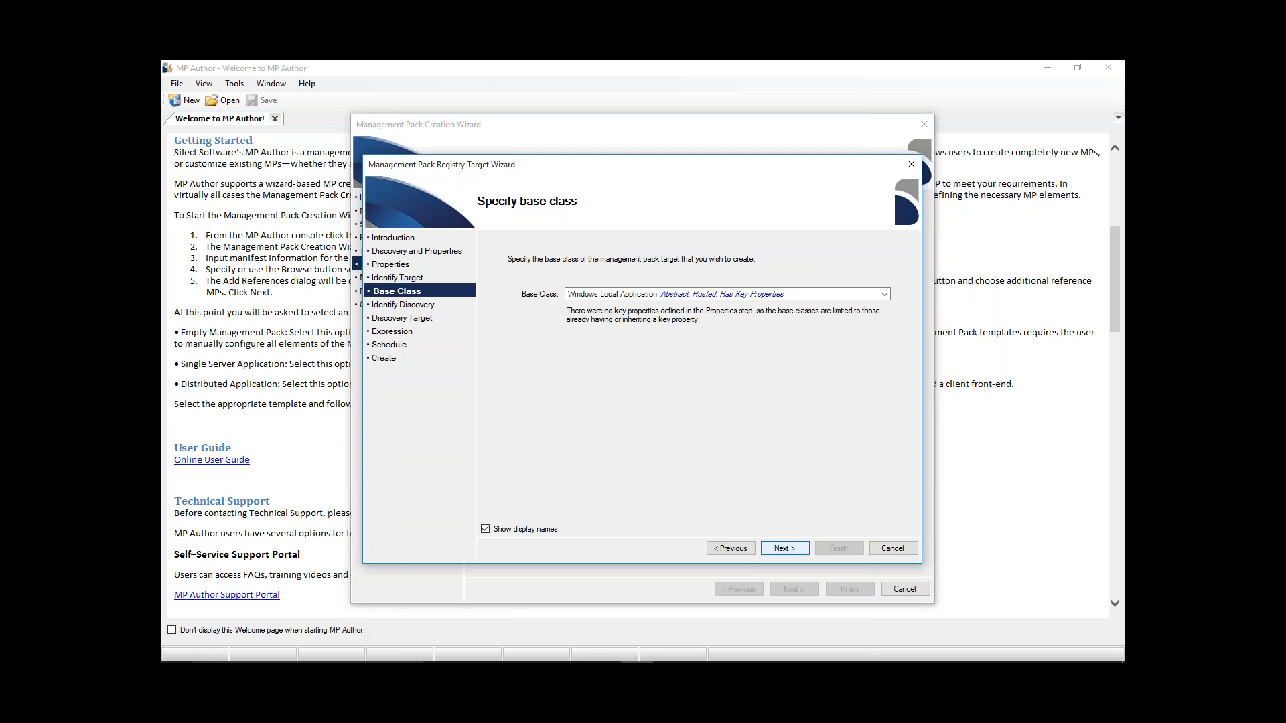
- Choose Windows Computer as the base class of the iTunes registry target
click(885, 295)
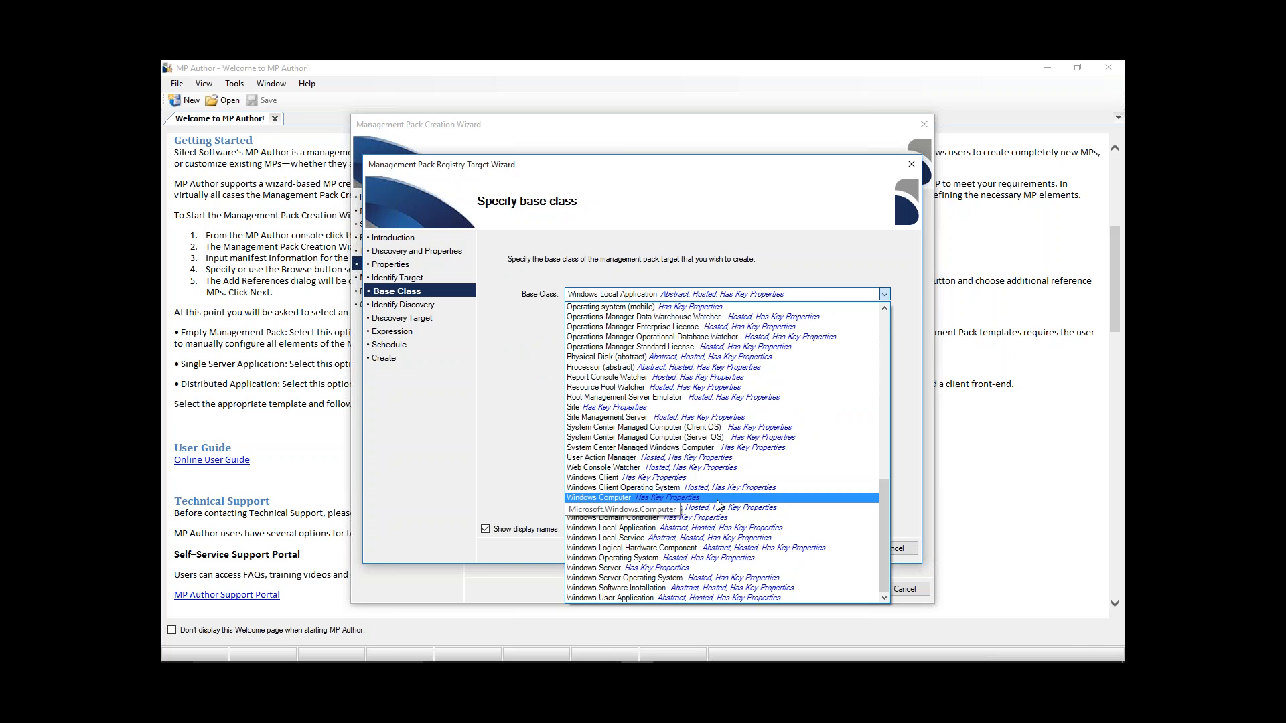
click(717, 499)
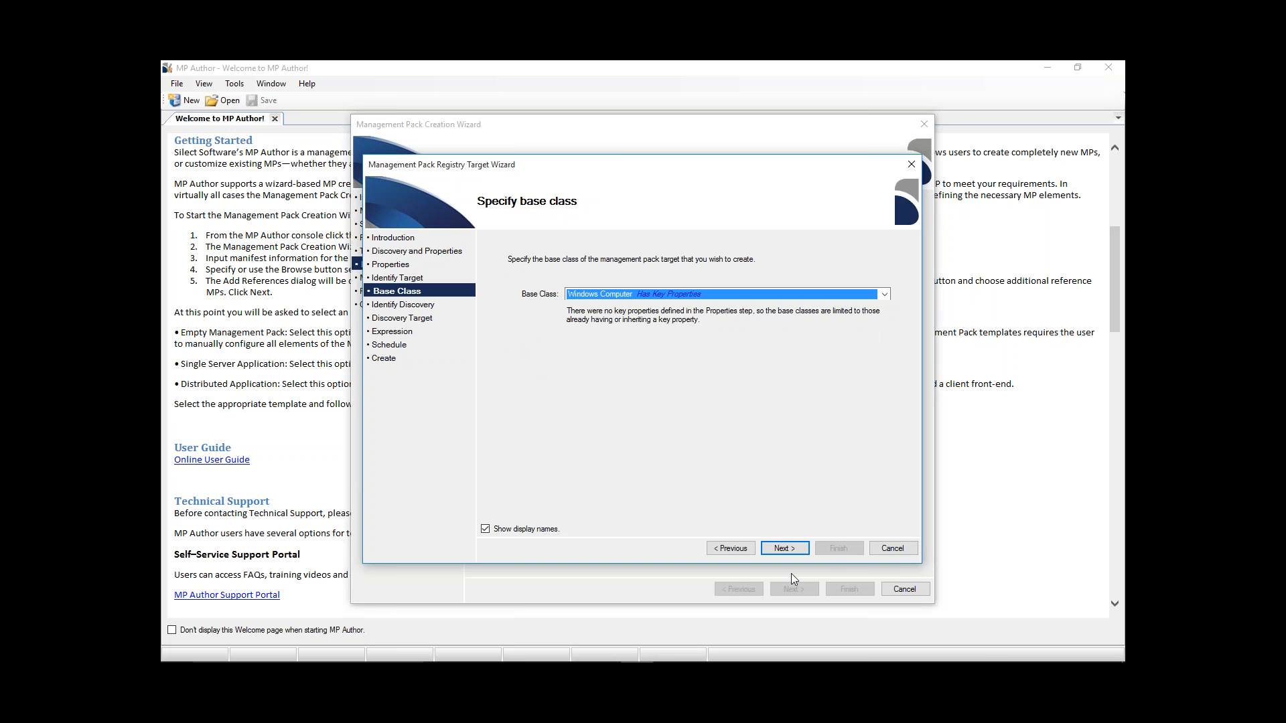
click(783, 549)
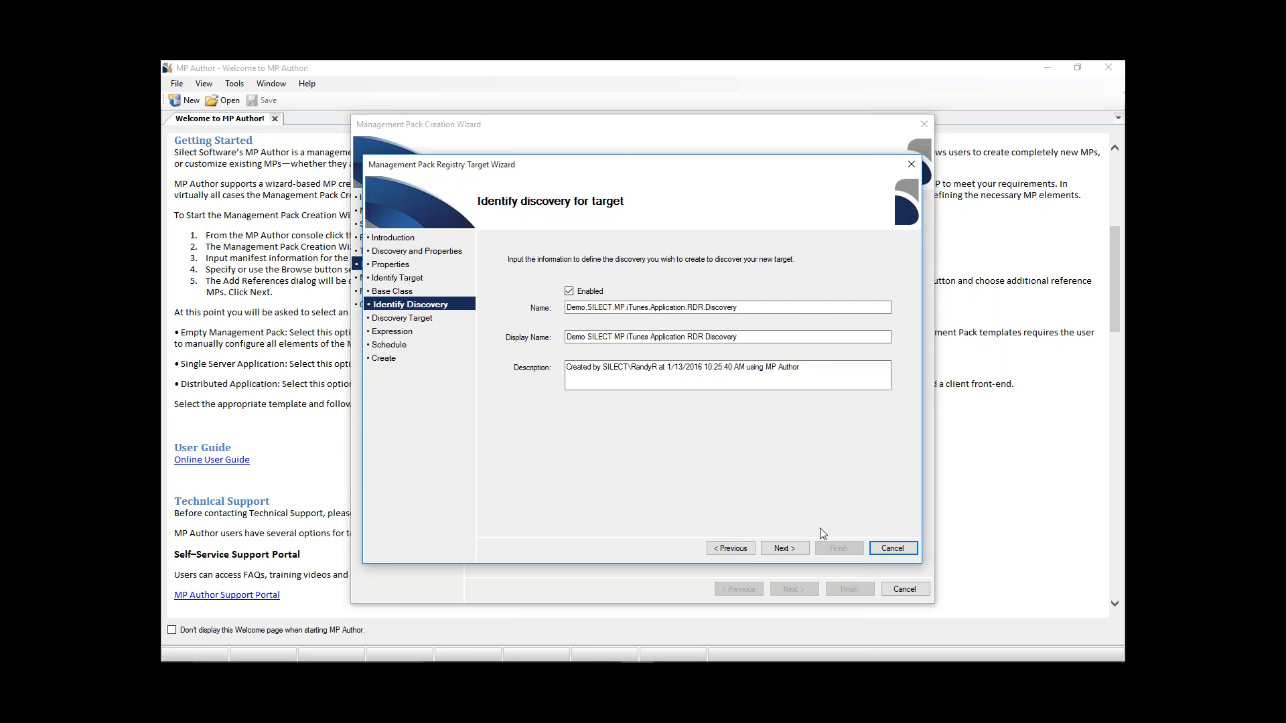
- Accept the prefilled, enabled discovery details and select Windows Computer as the discovery's target class
click(791, 544)
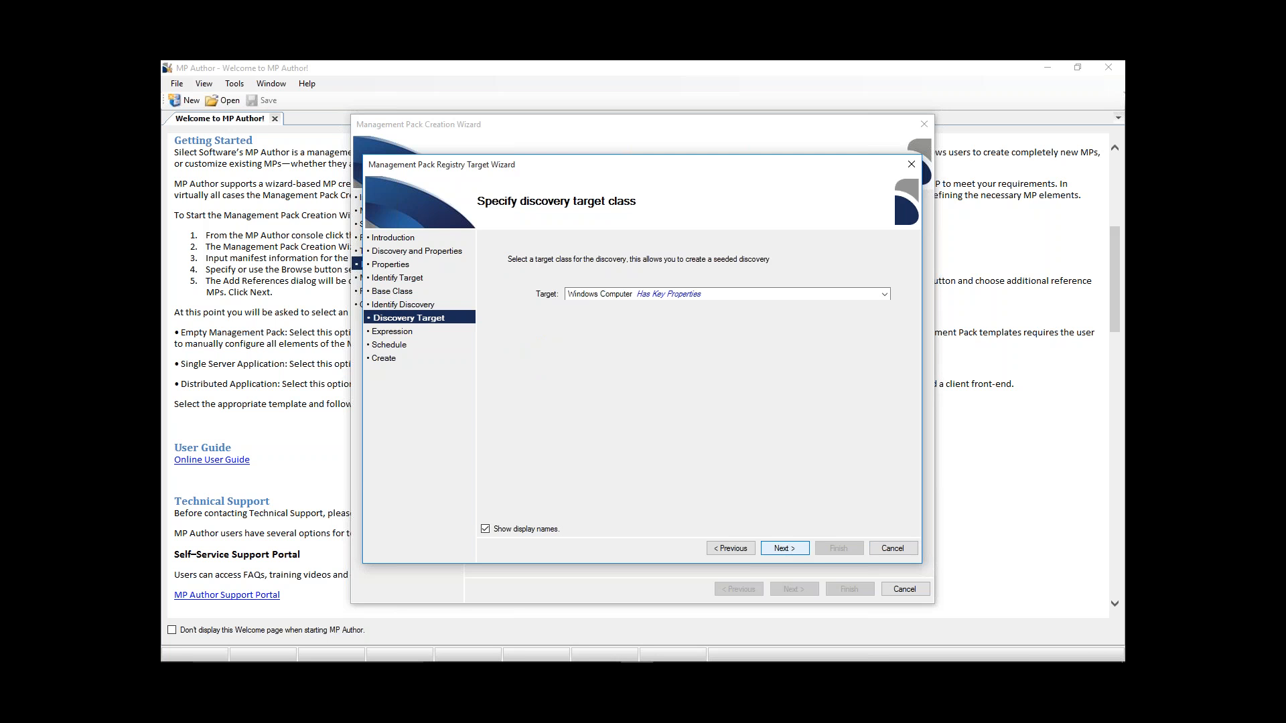
click(885, 294)
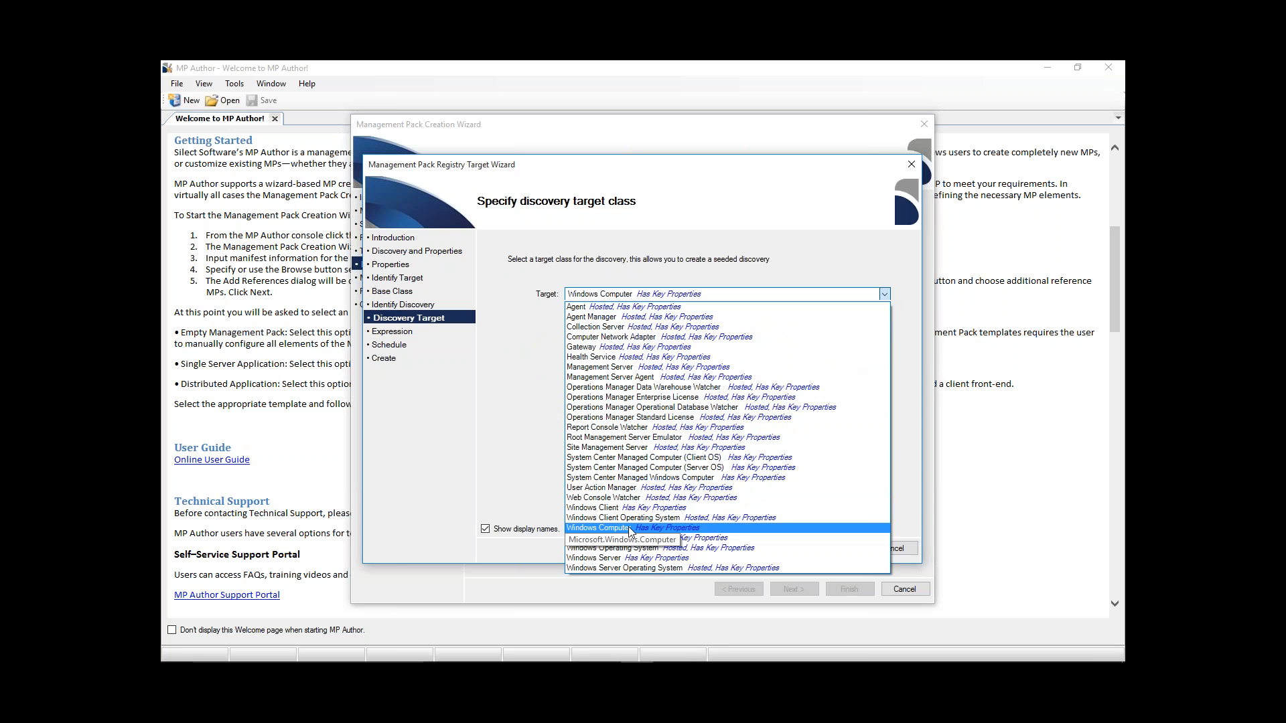
click(628, 526)
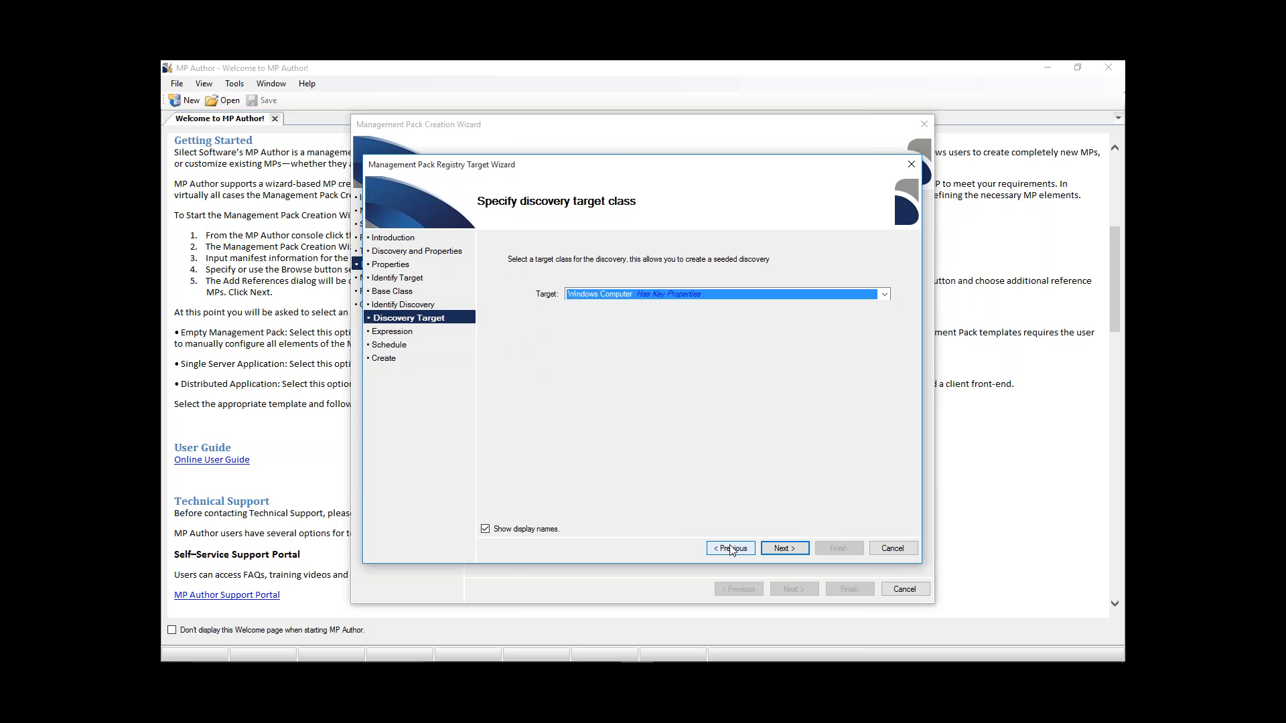
click(797, 550)
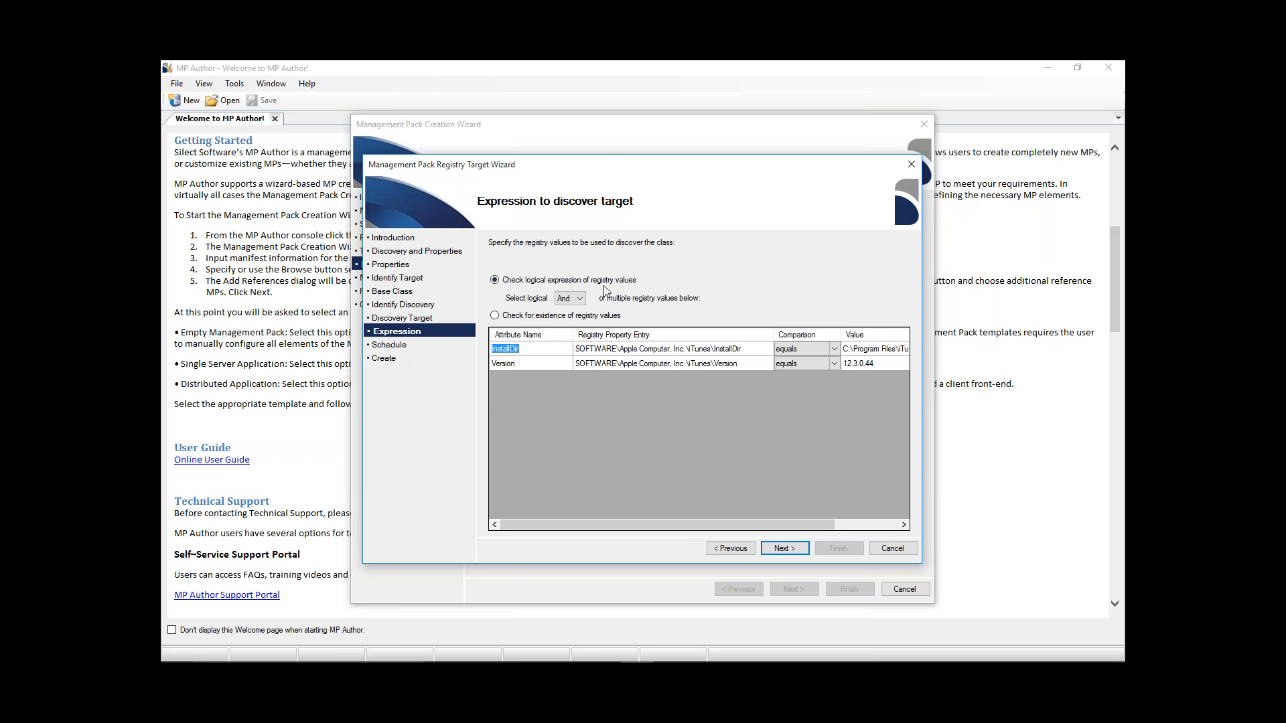
- Review the logical operators for the discovery expression, but set it to check for existence of the registry values instead
click(580, 299)
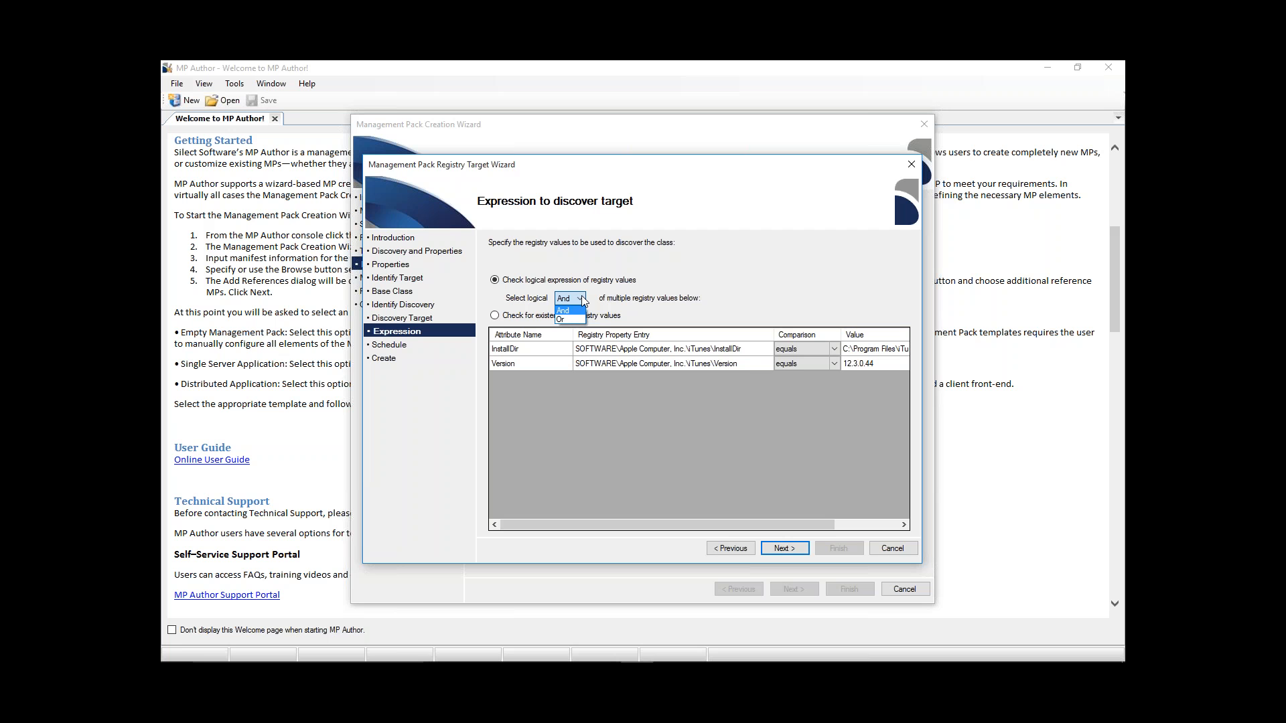
click(726, 283)
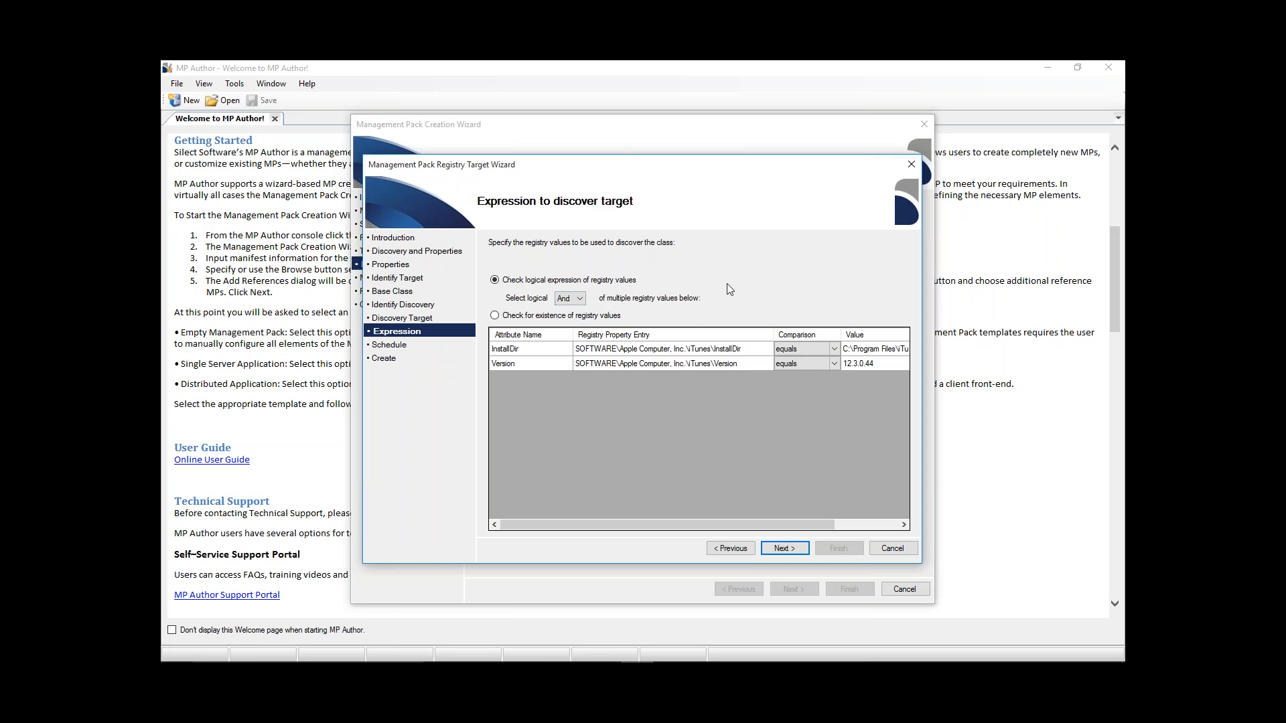
click(540, 319)
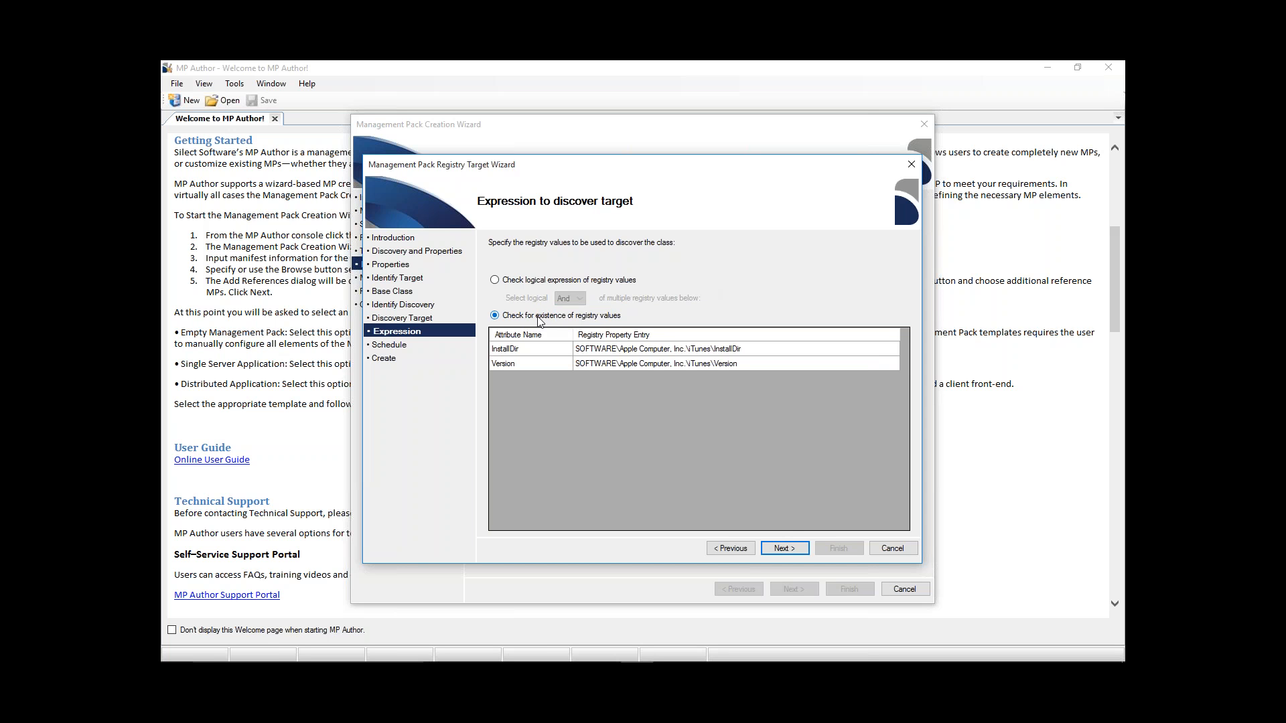
click(798, 549)
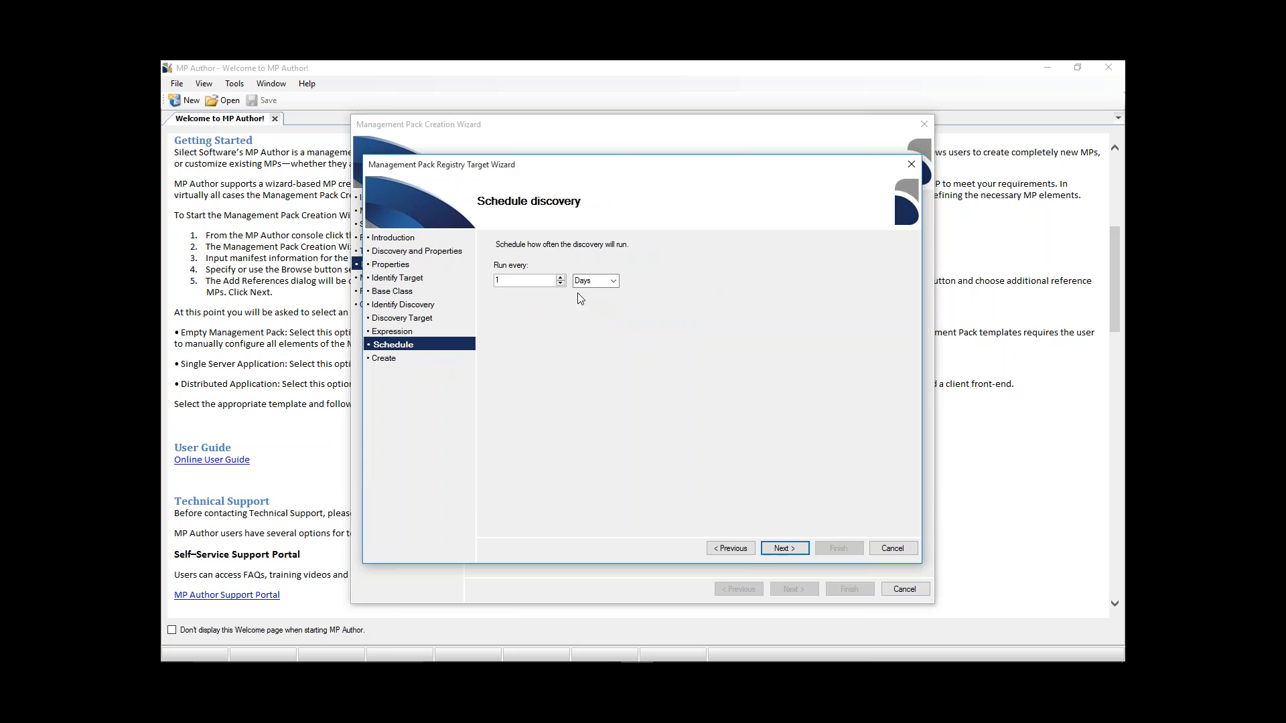
- Keep the discovery schedule at every 1 day and finish creating the registry target and its discovery
click(613, 282)
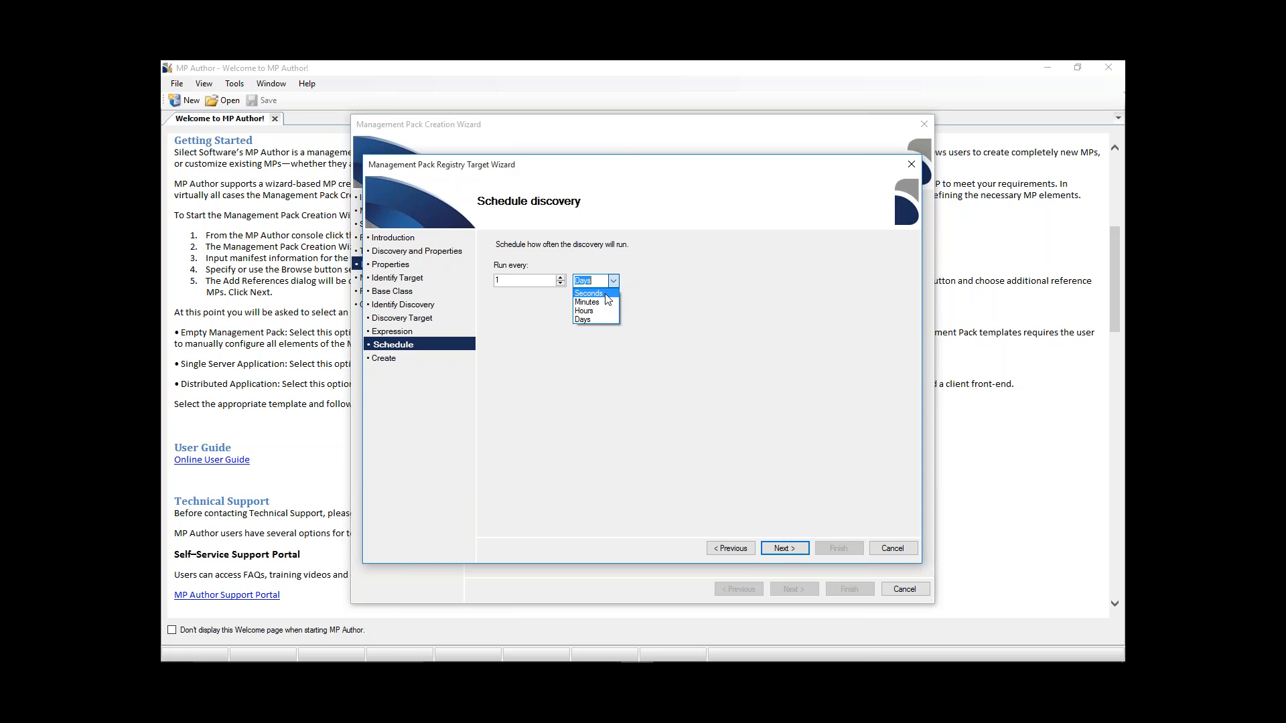
click(690, 294)
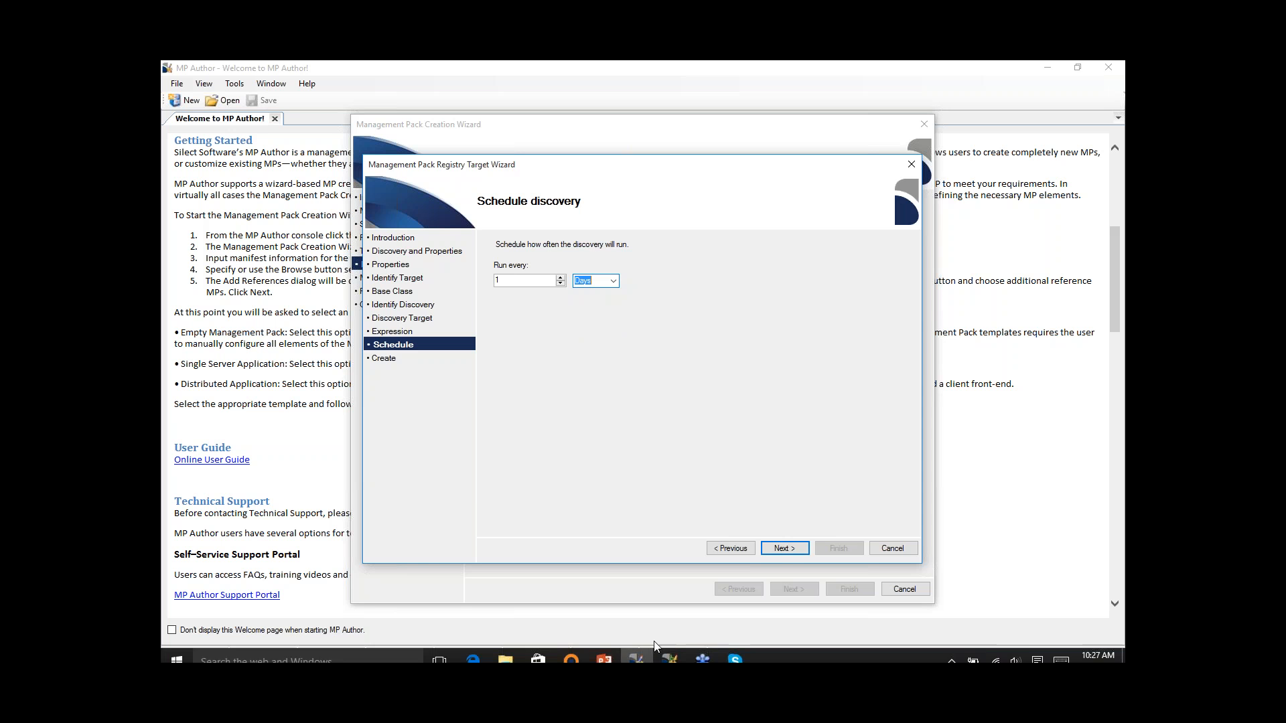
click(786, 548)
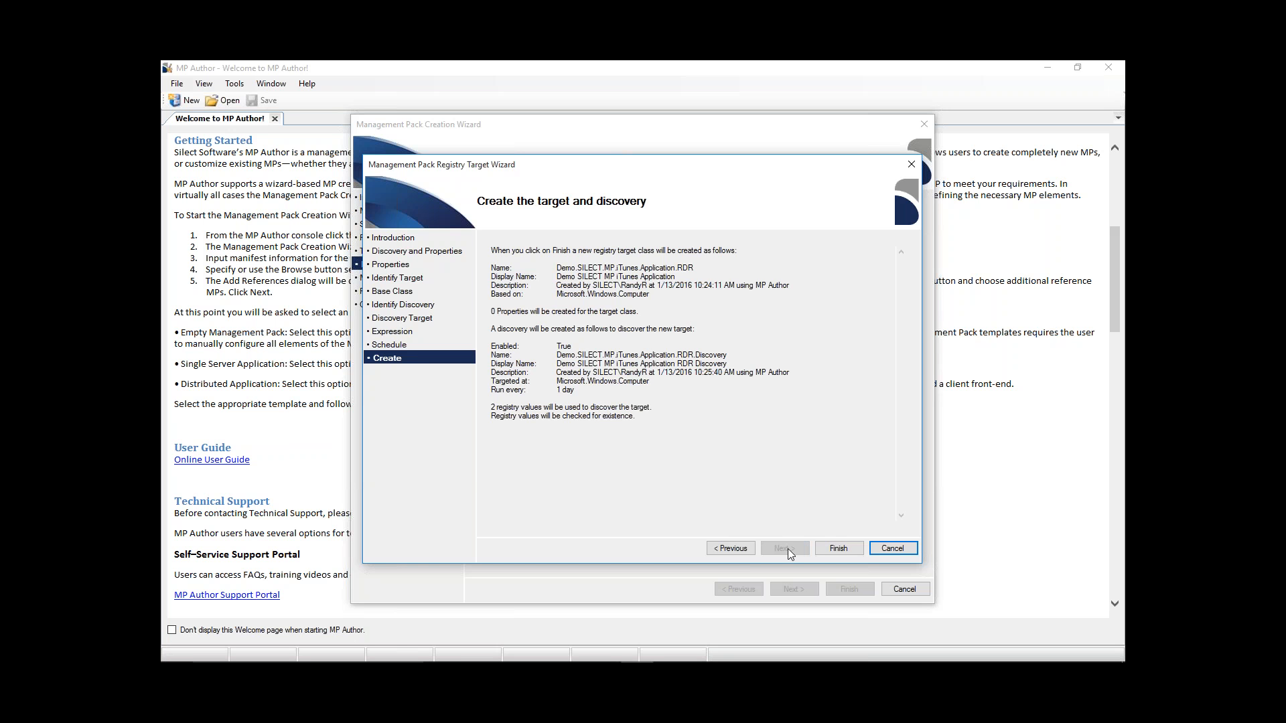
click(837, 548)
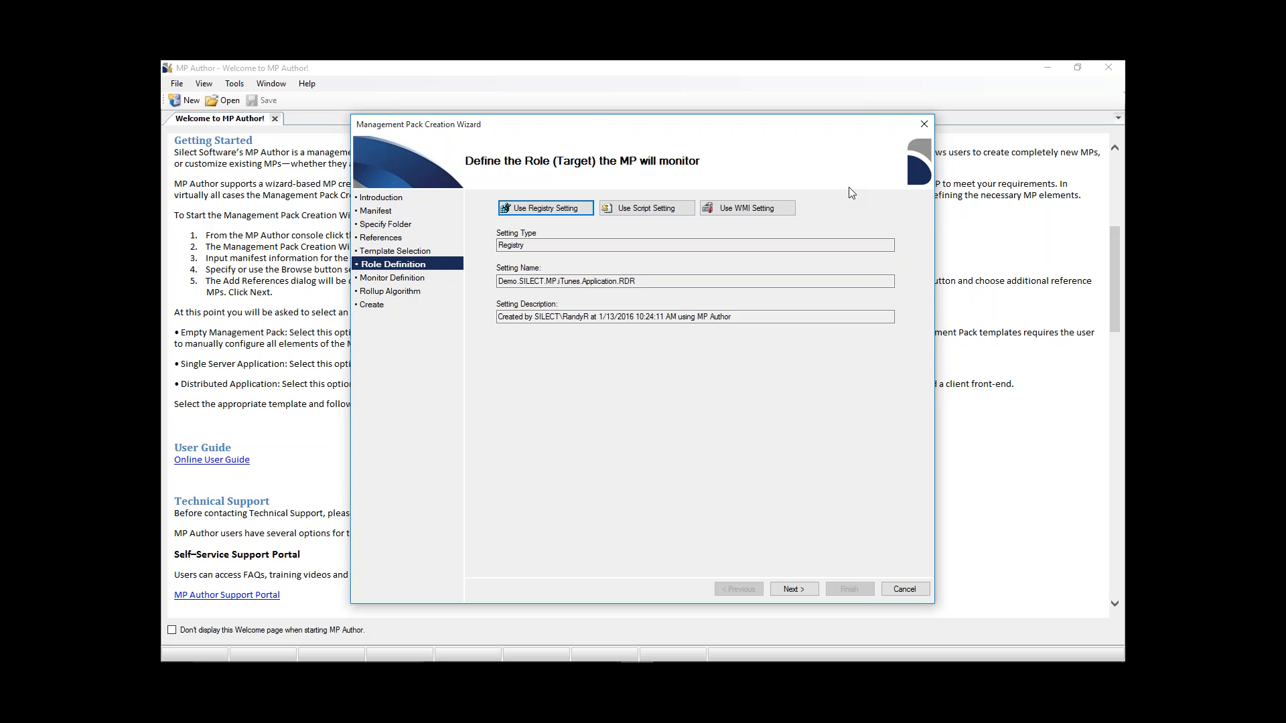
click(666, 210)
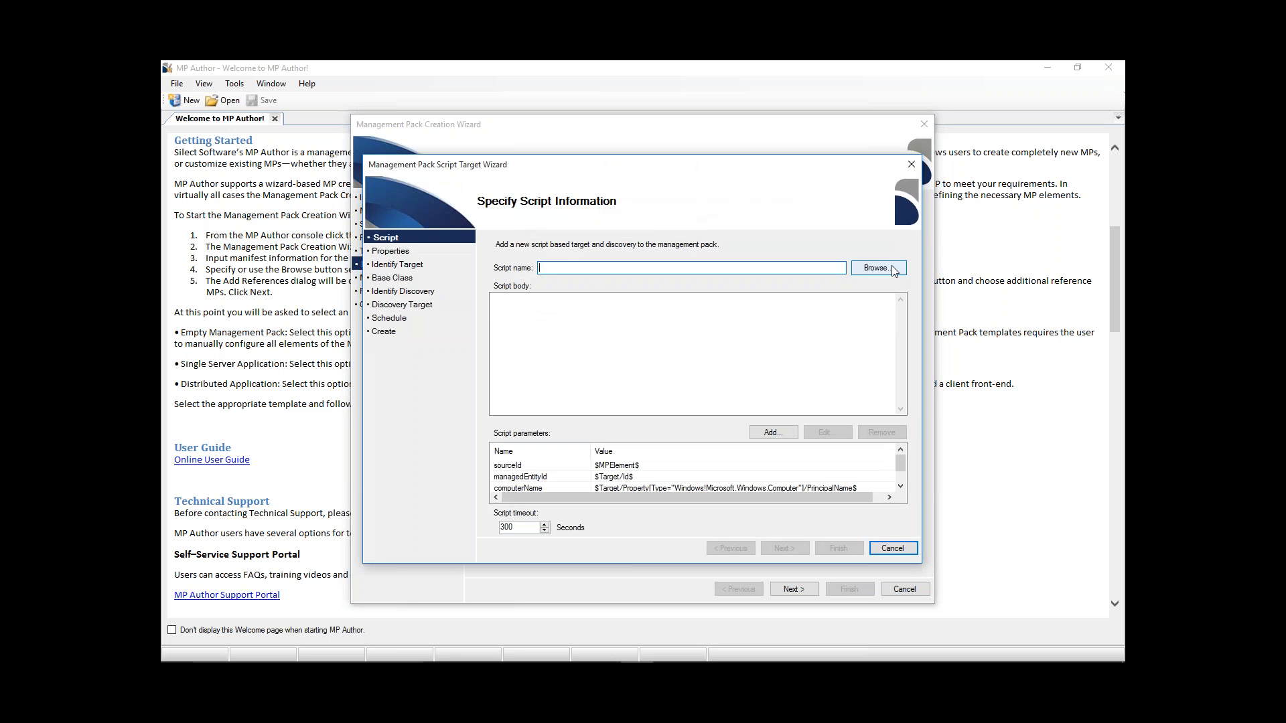
click(584, 313)
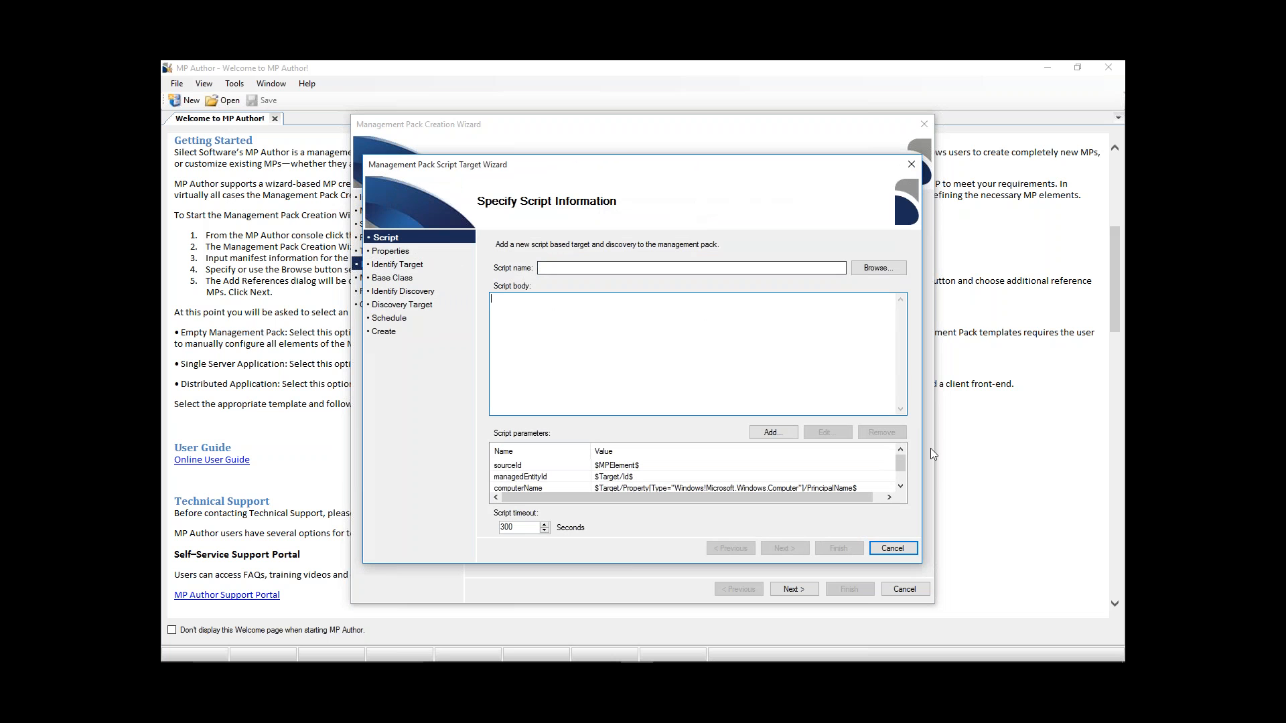
click(892, 548)
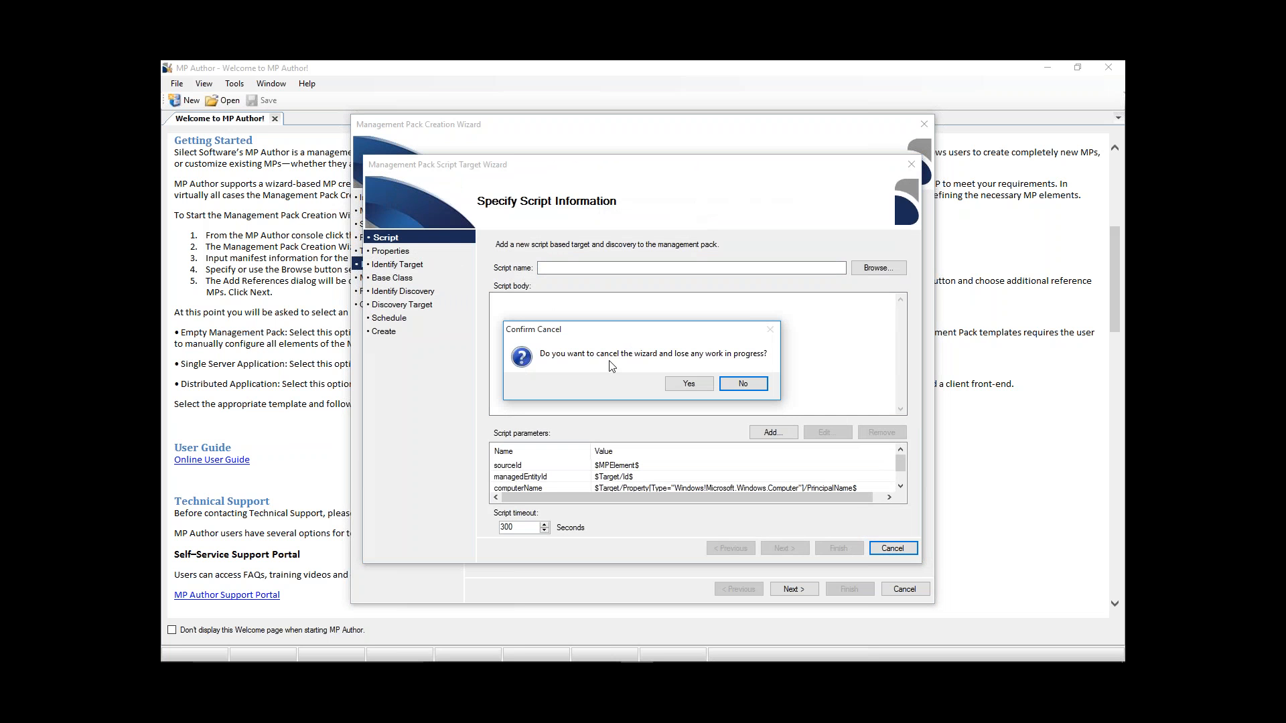
click(698, 382)
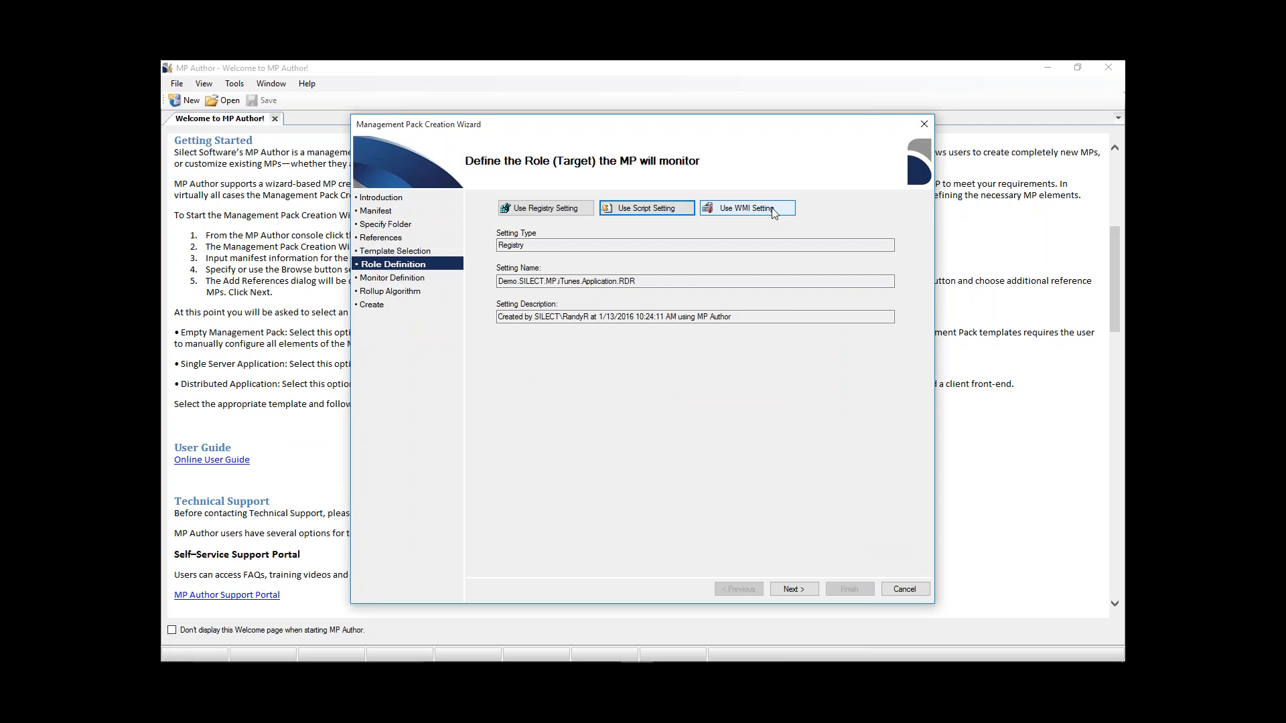
- Accept the registry-based role definition and start a new event monitor for the management pack
click(792, 588)
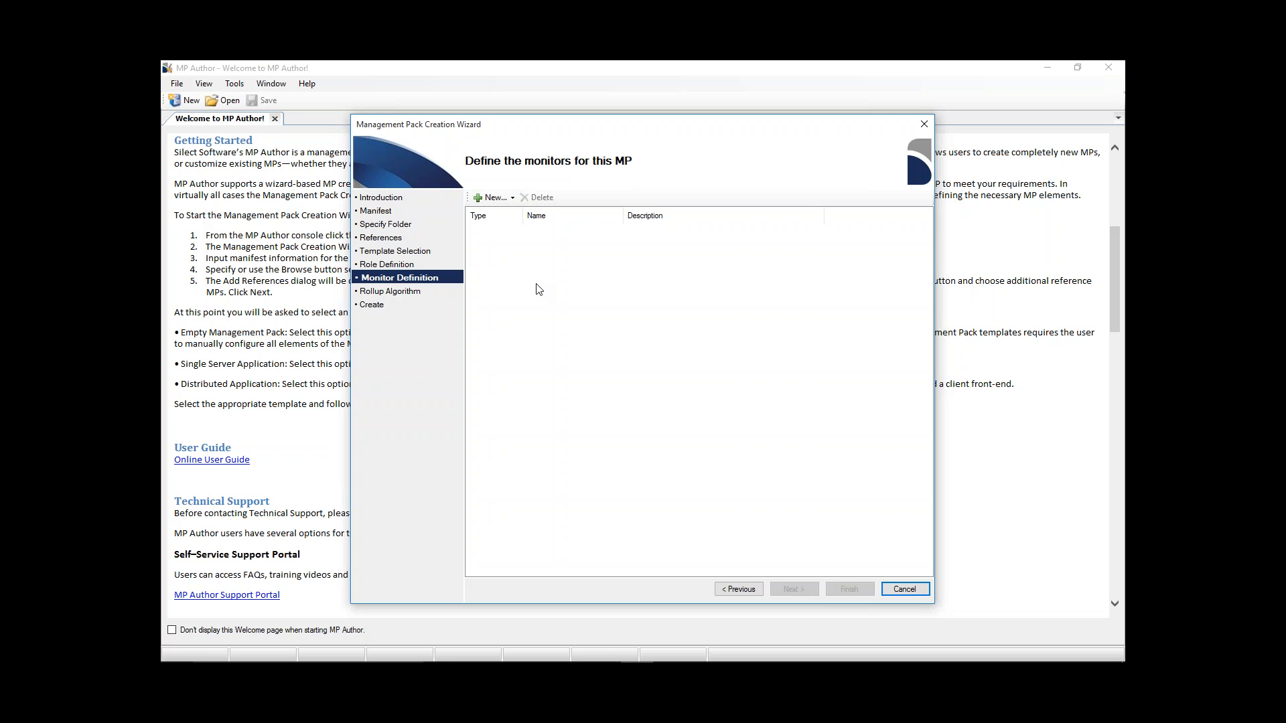
click(499, 201)
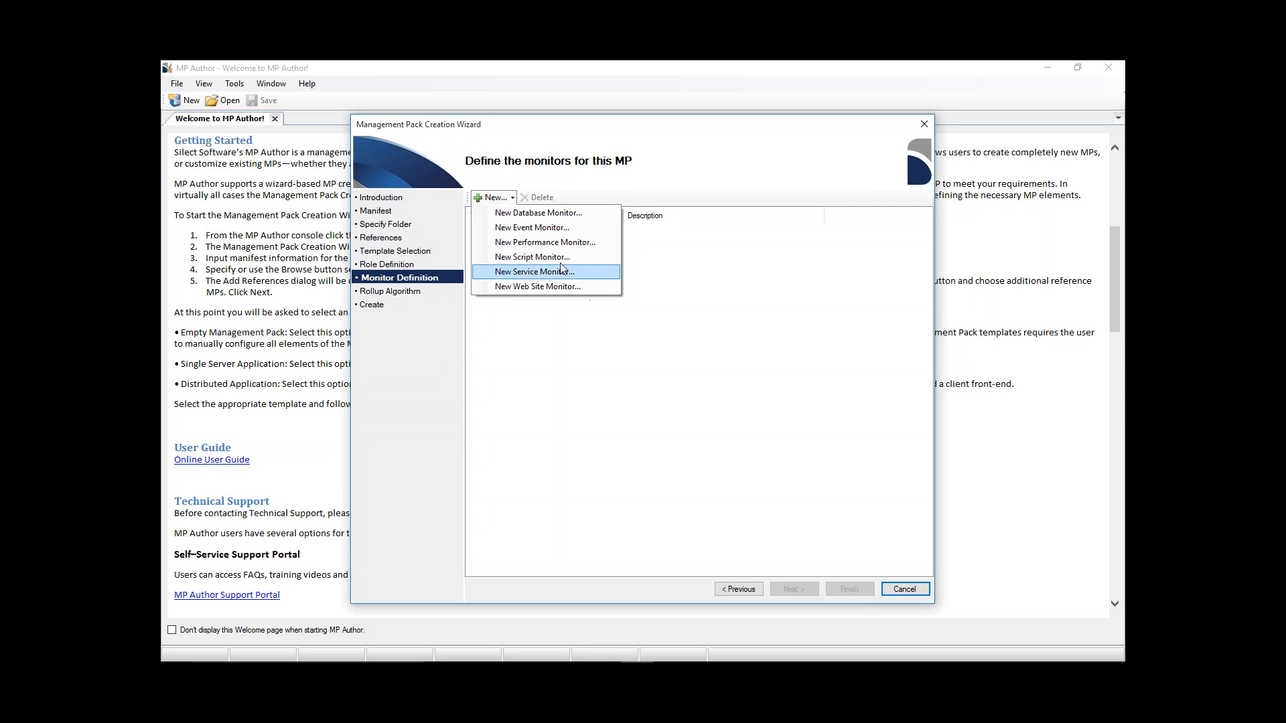
click(532, 228)
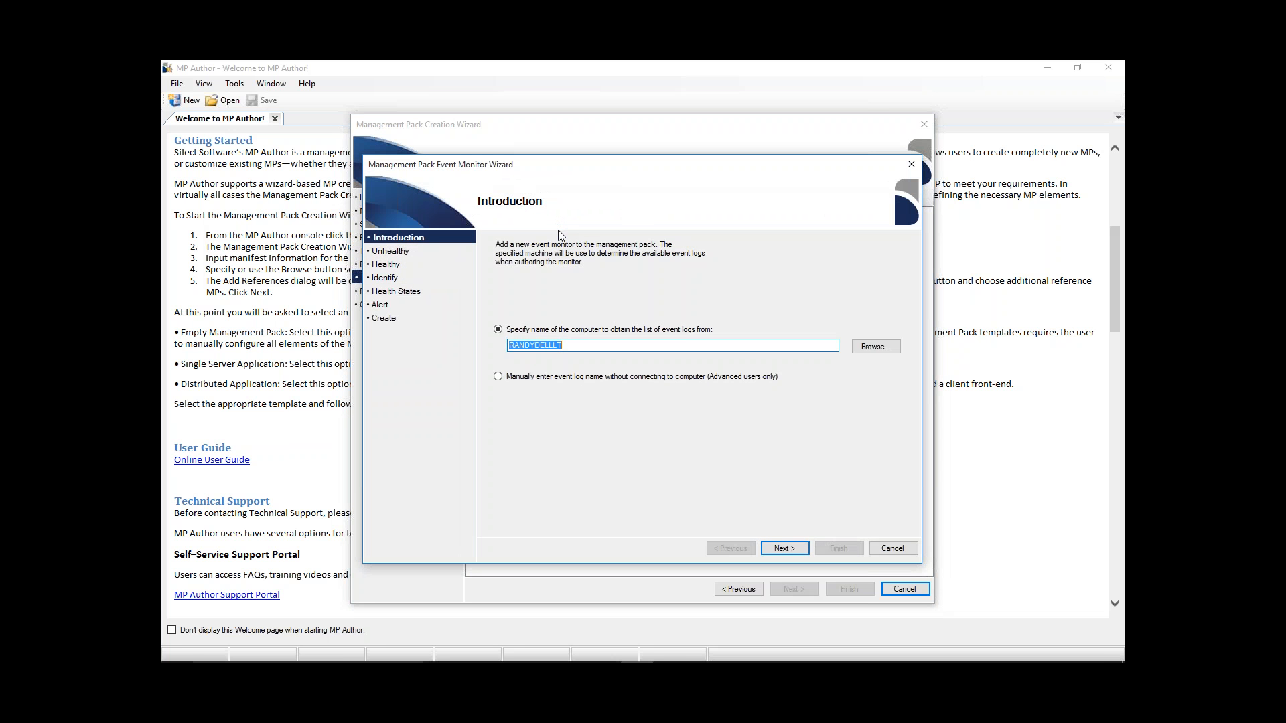
- Review the manual entry and network browsing options, but keep the prefilled computer as the source of the event log list
click(498, 376)
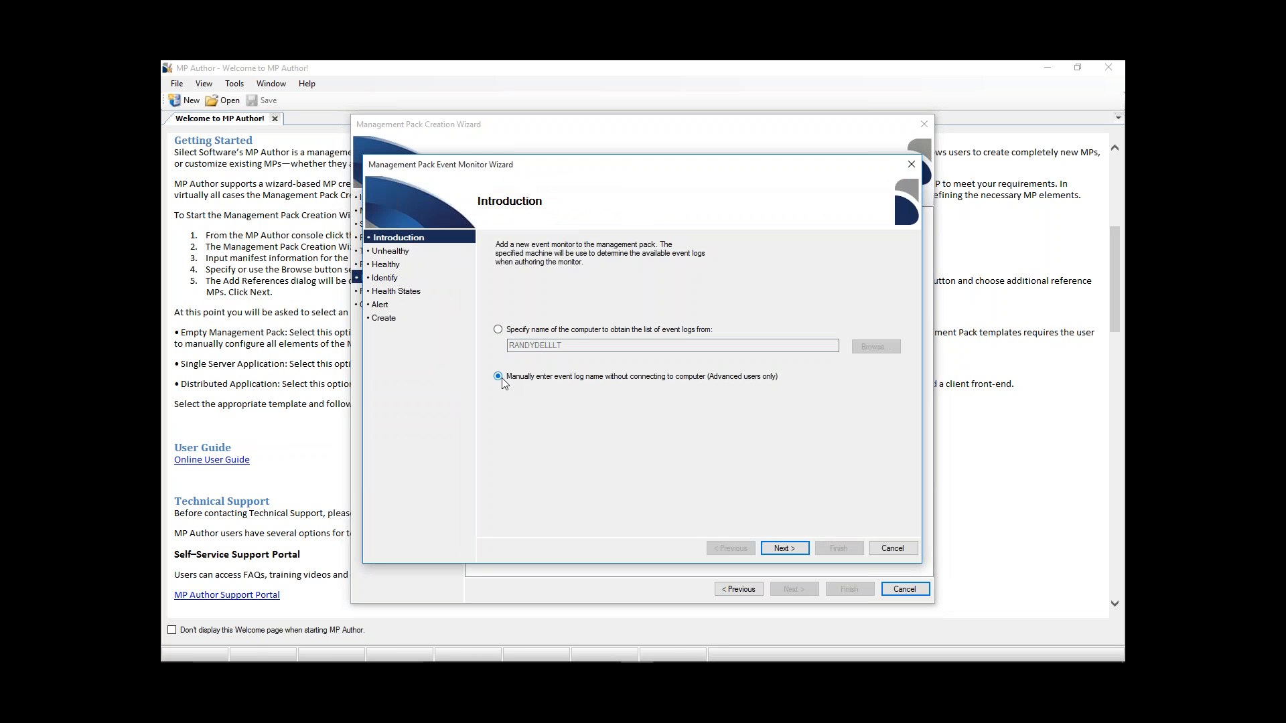
click(498, 330)
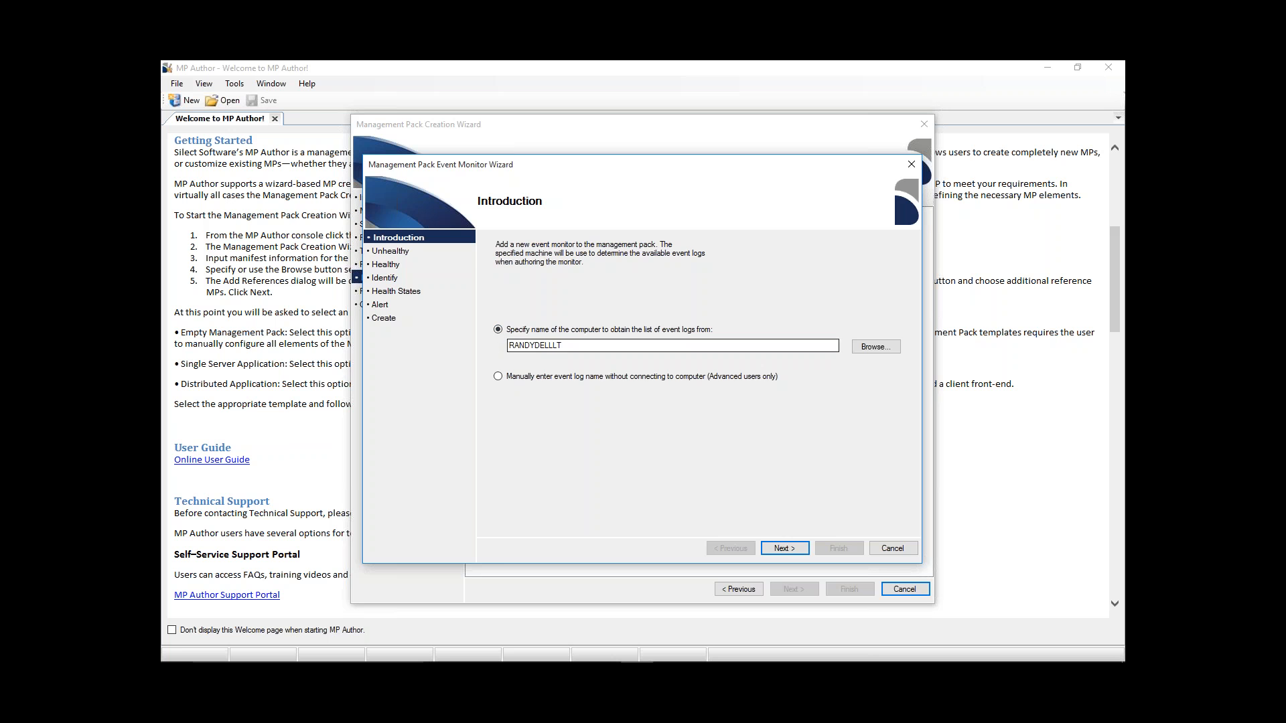
click(883, 353)
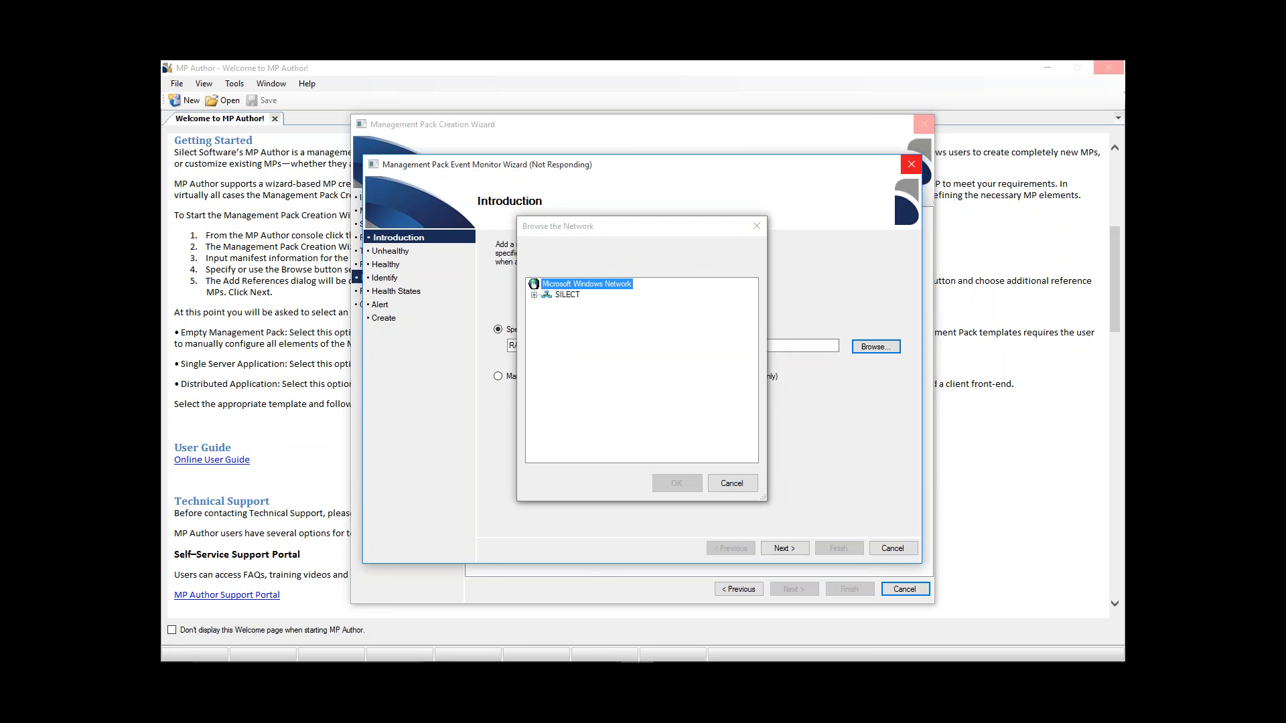
click(731, 483)
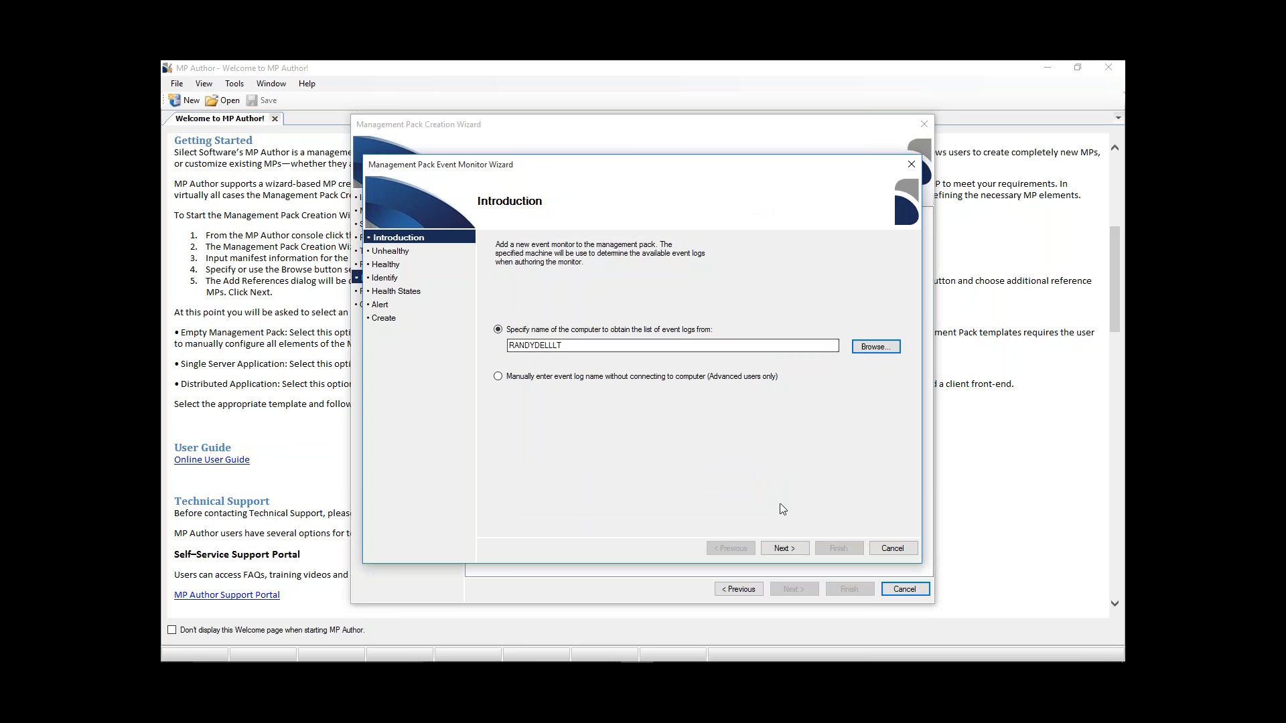
click(780, 546)
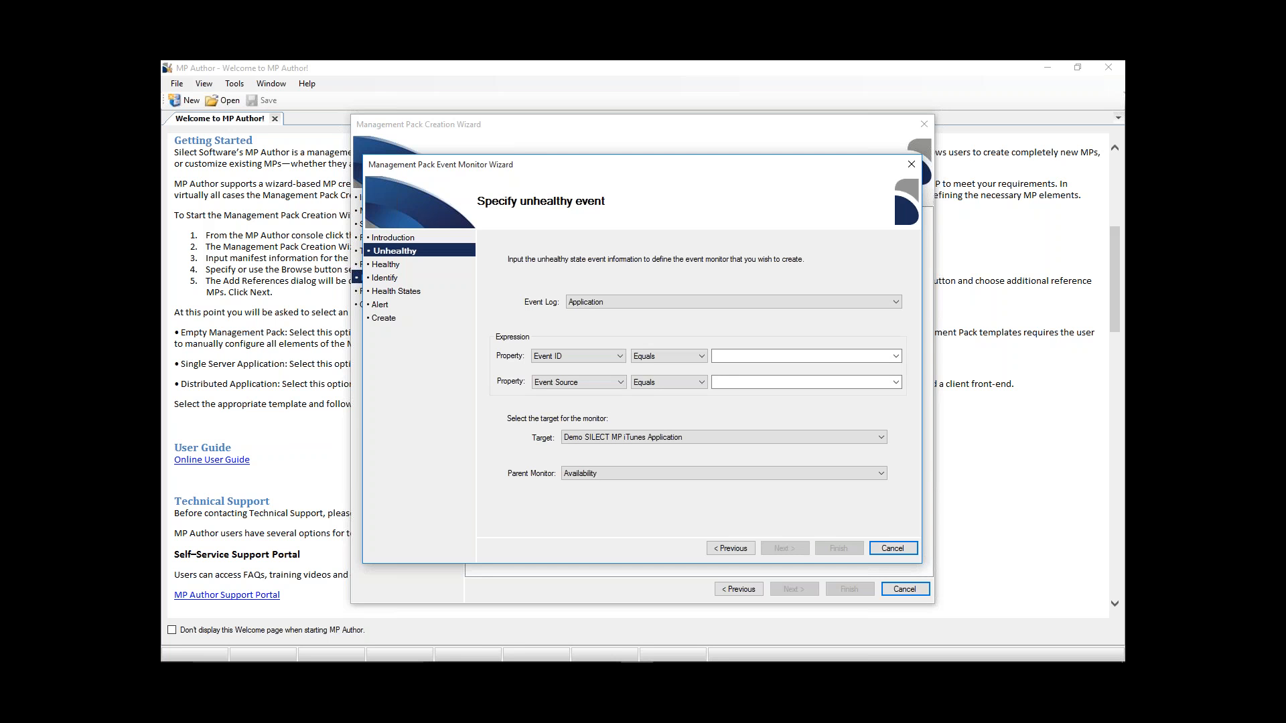
- Define the unhealthy event in the Application log with an Event ID that equals 10000
click(895, 302)
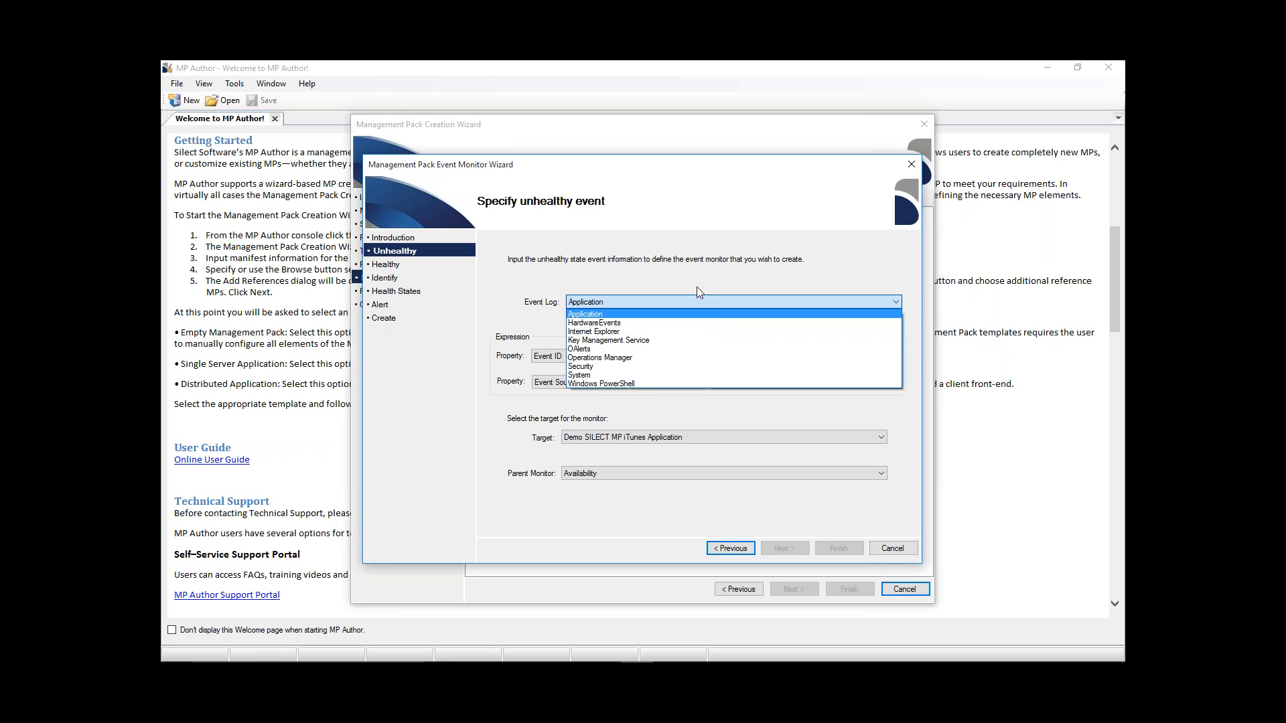
click(612, 314)
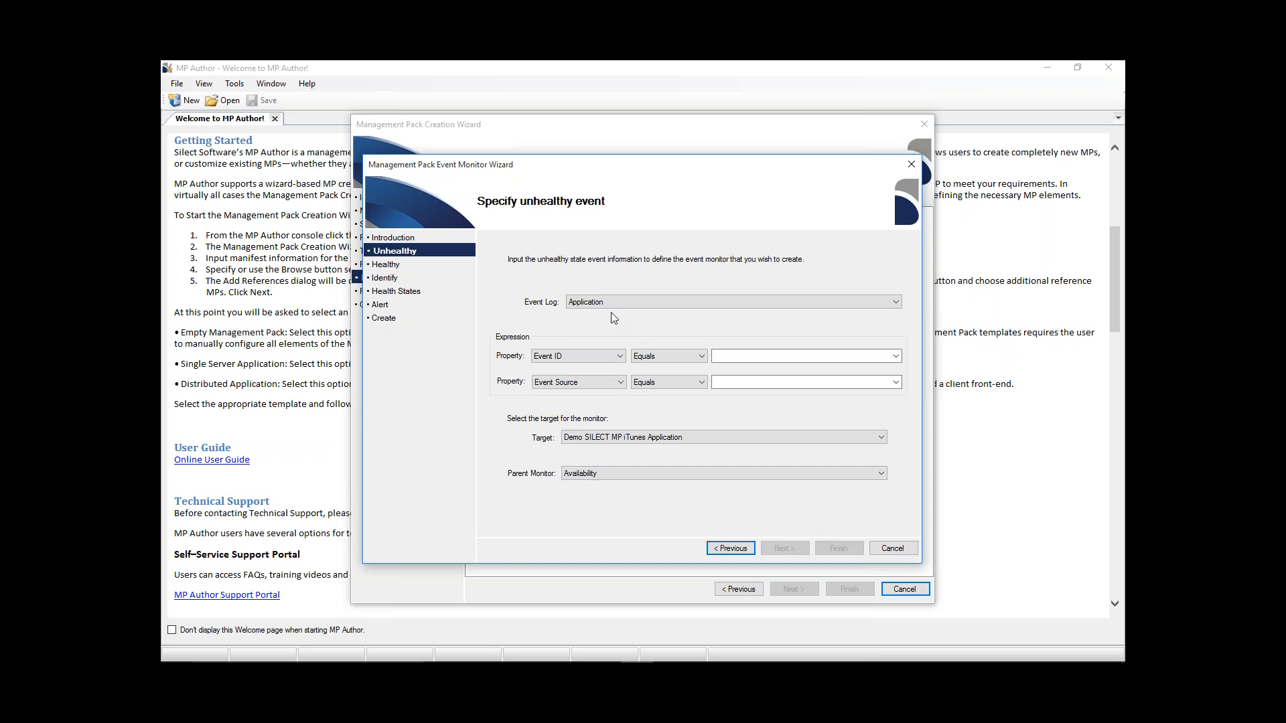
click(700, 356)
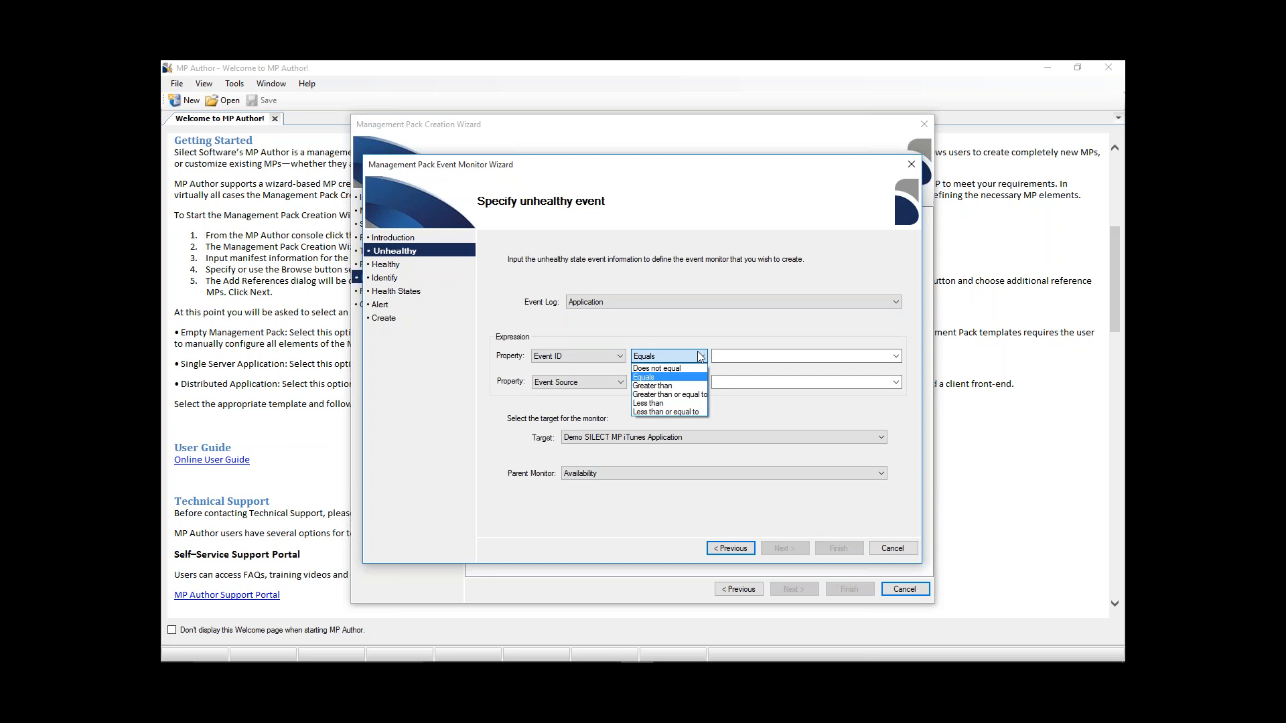
click(678, 379)
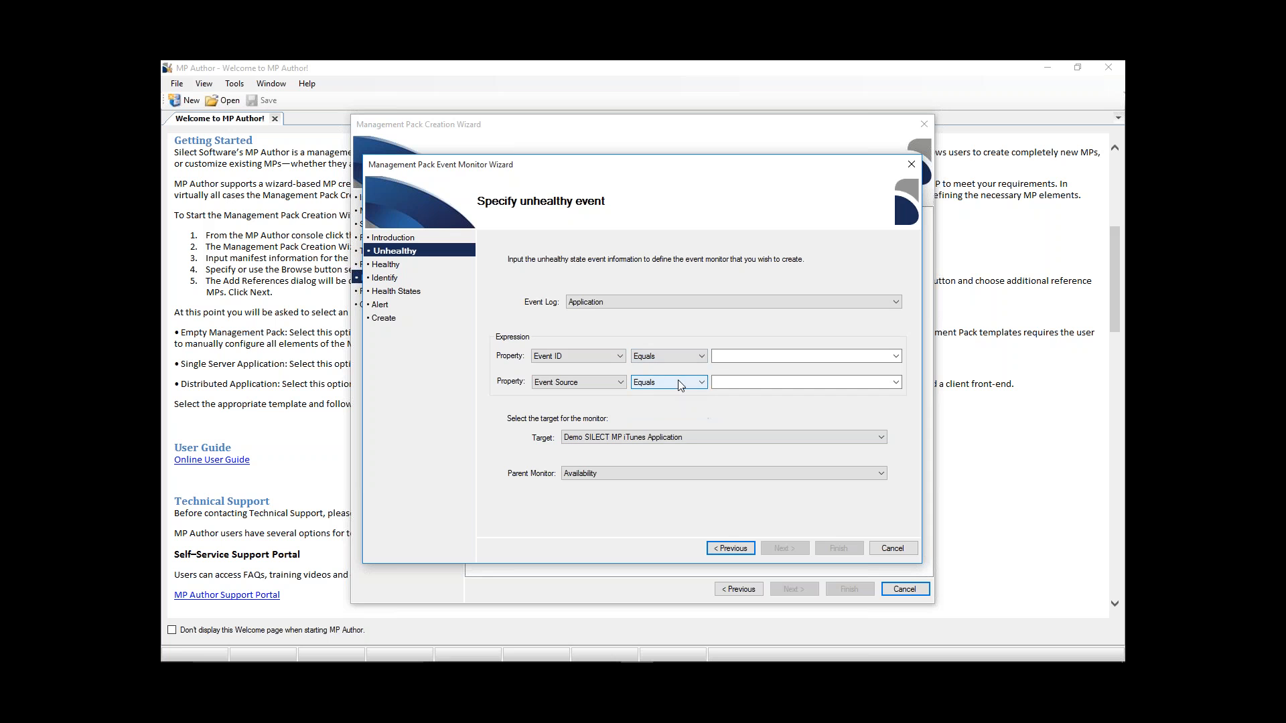
click(896, 354)
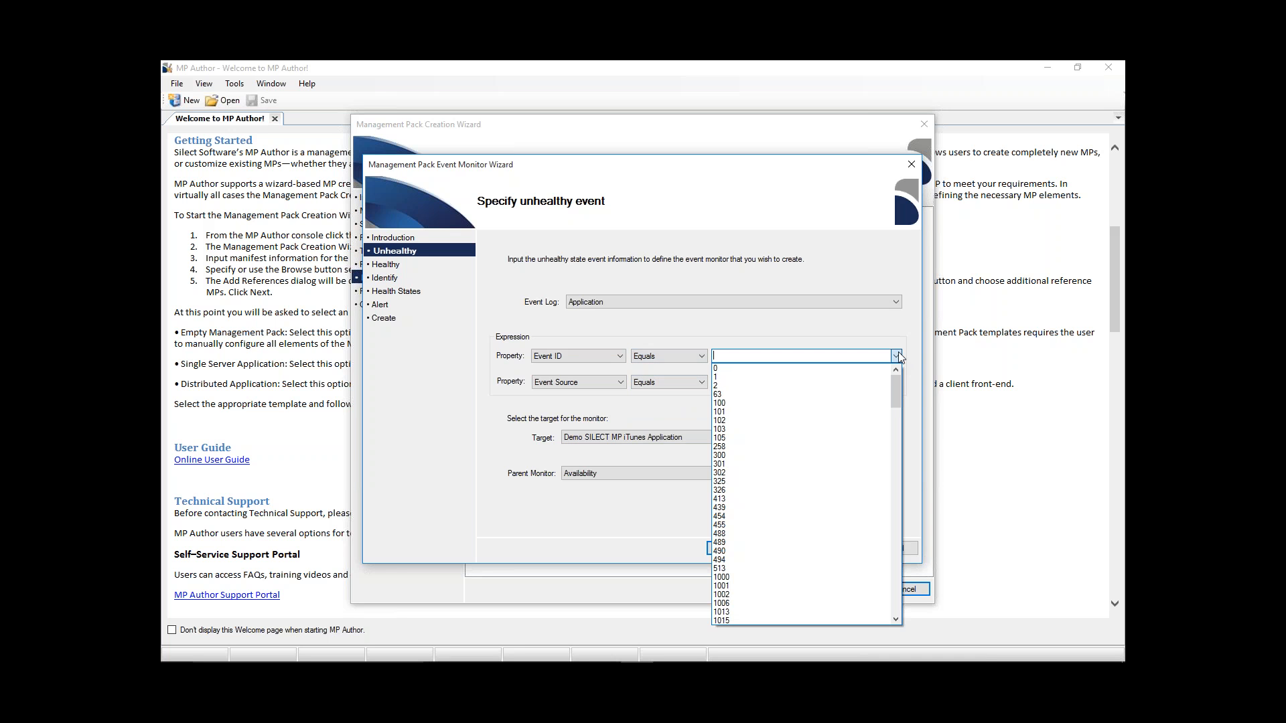
drag(897, 384, 898, 437)
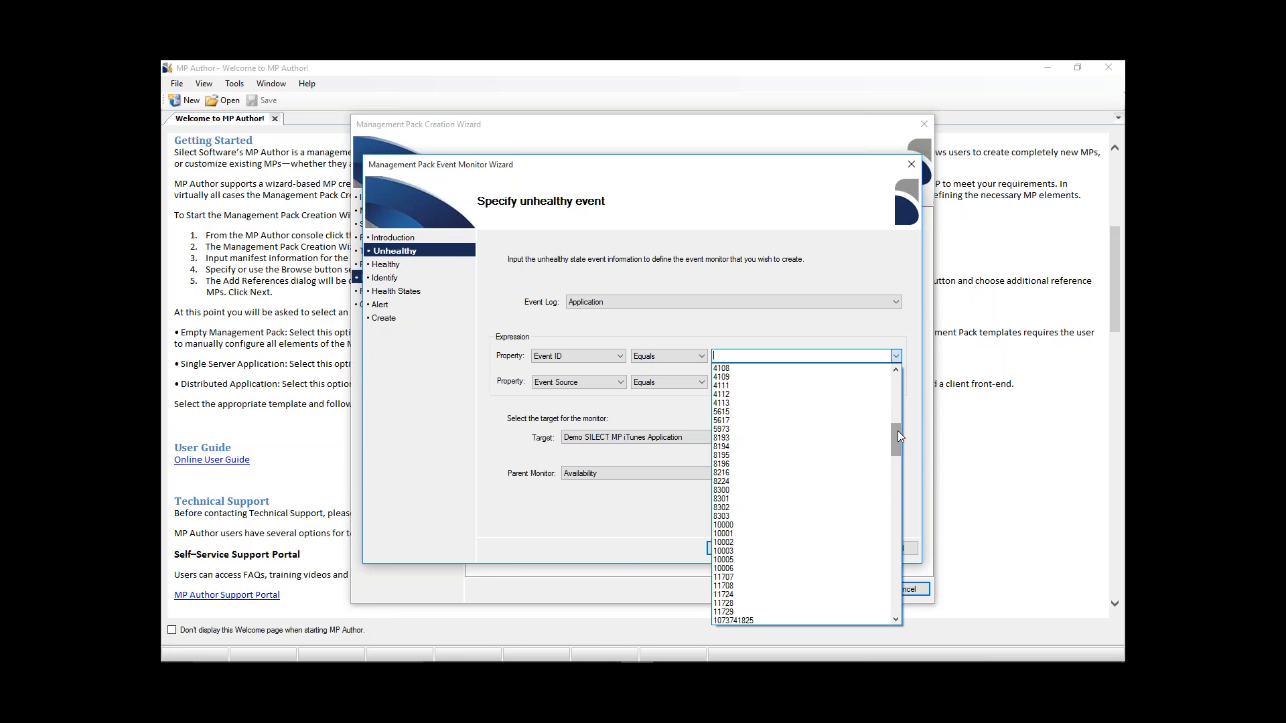
click(748, 525)
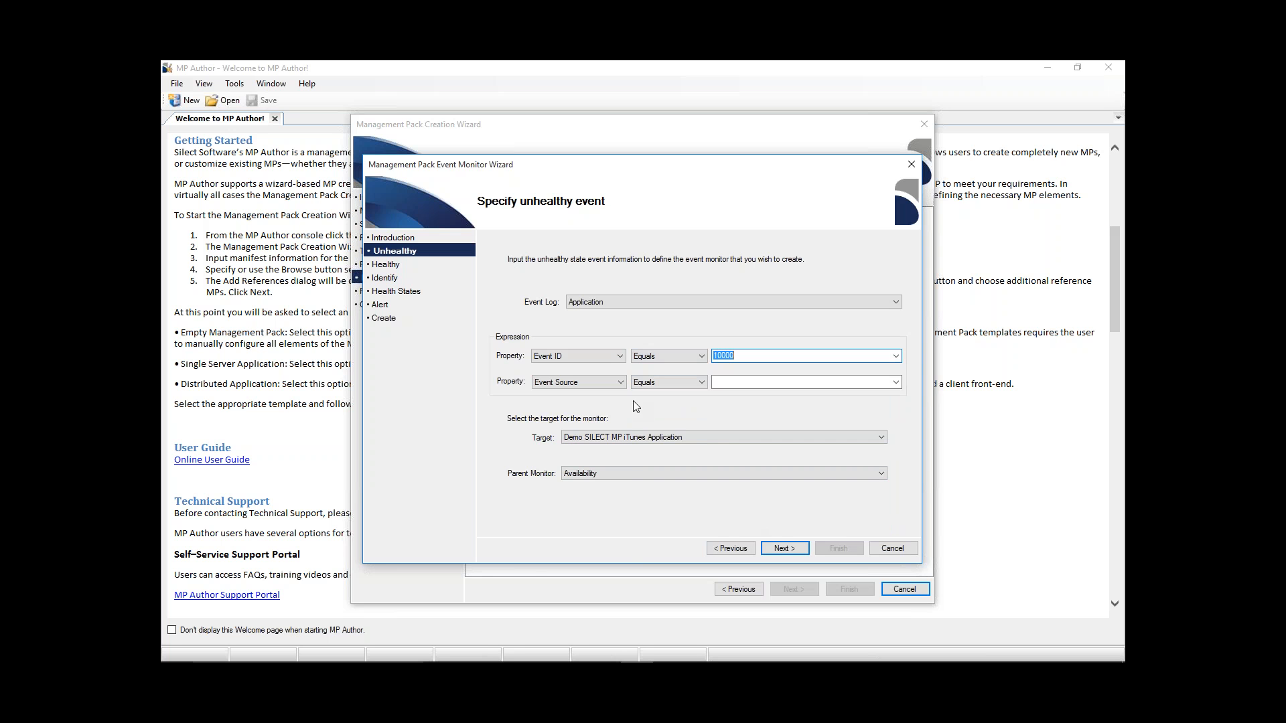
- Set the unhealthy event's Event Source to equal iPod Service and accept Availability as the parent monitor
click(621, 386)
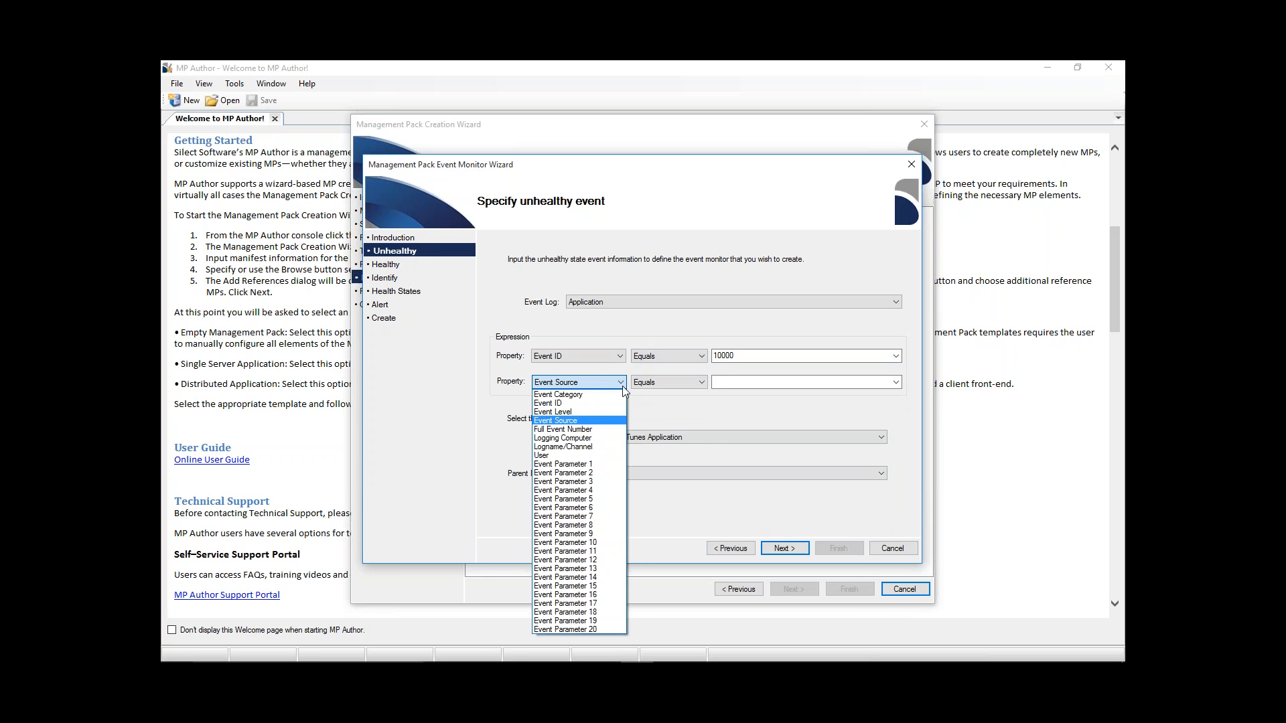
click(586, 421)
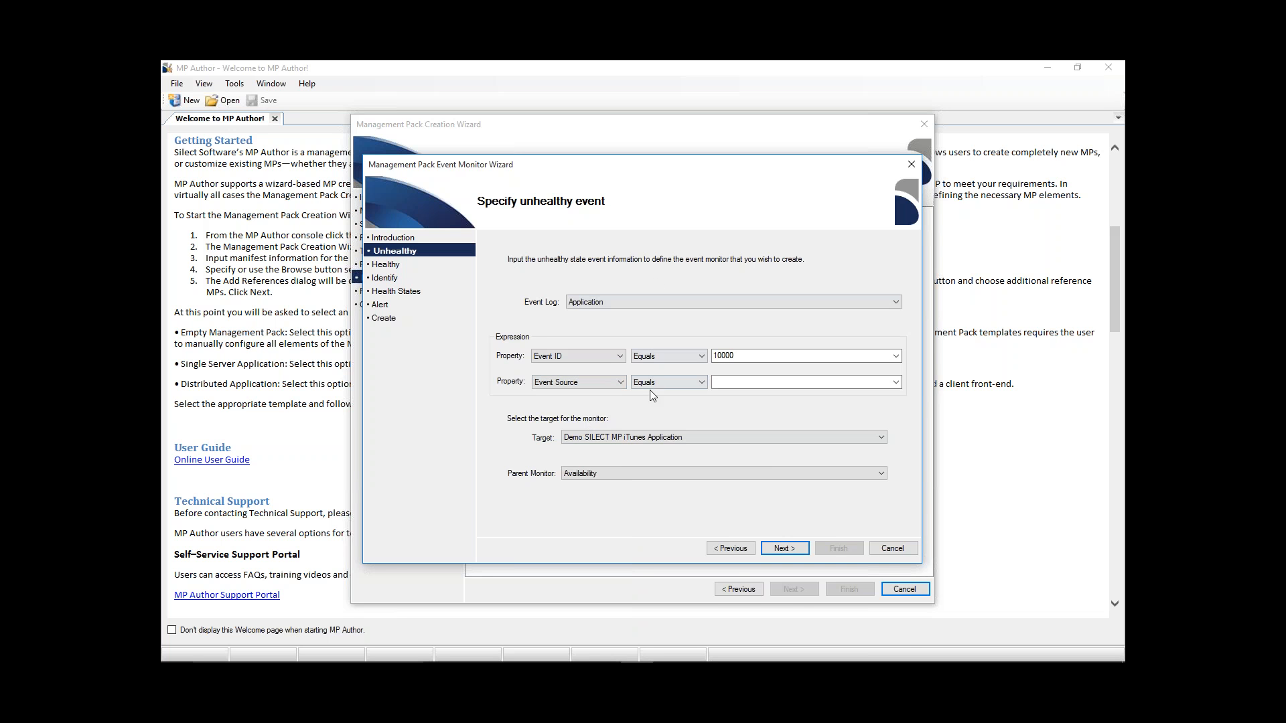
click(895, 382)
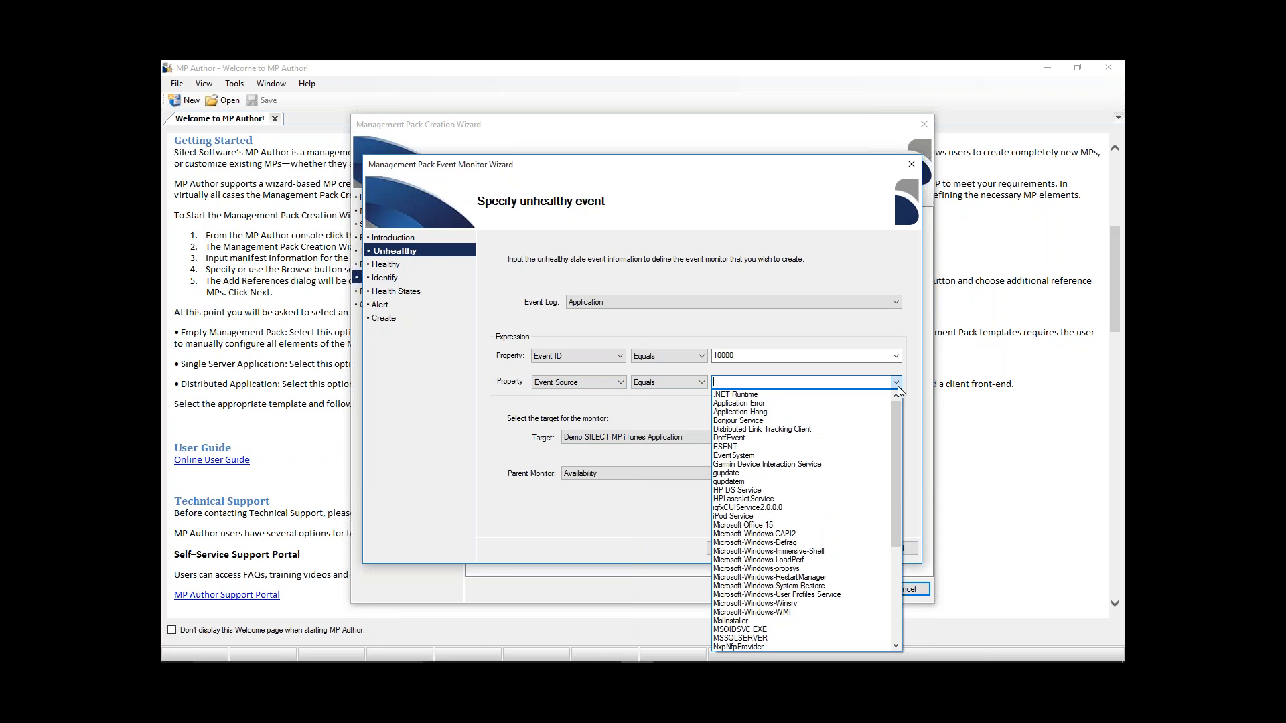
click(775, 517)
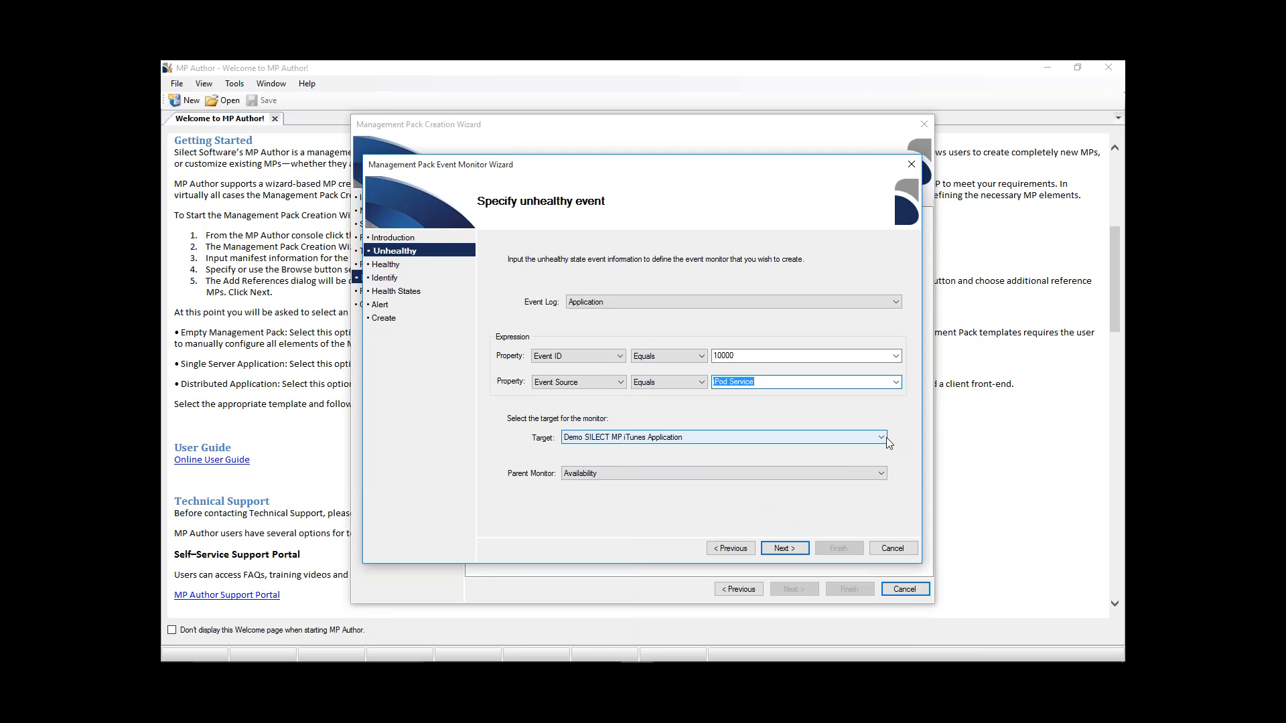
click(873, 475)
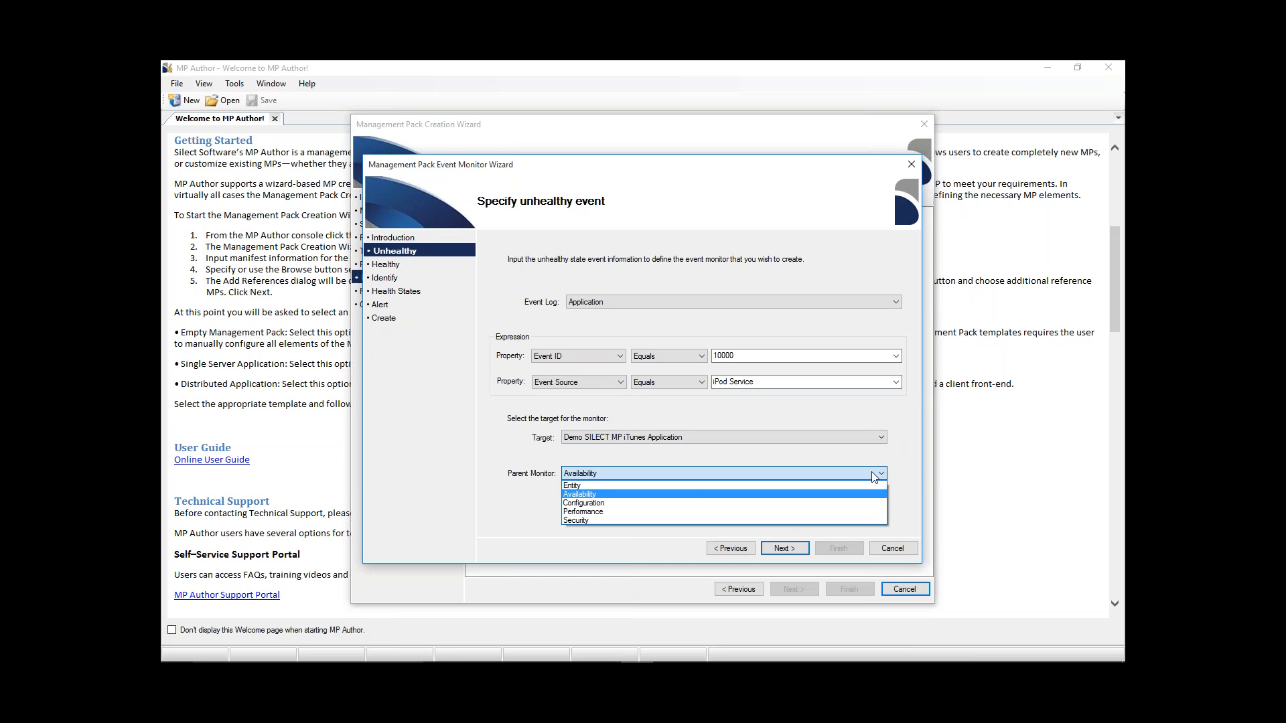
click(690, 495)
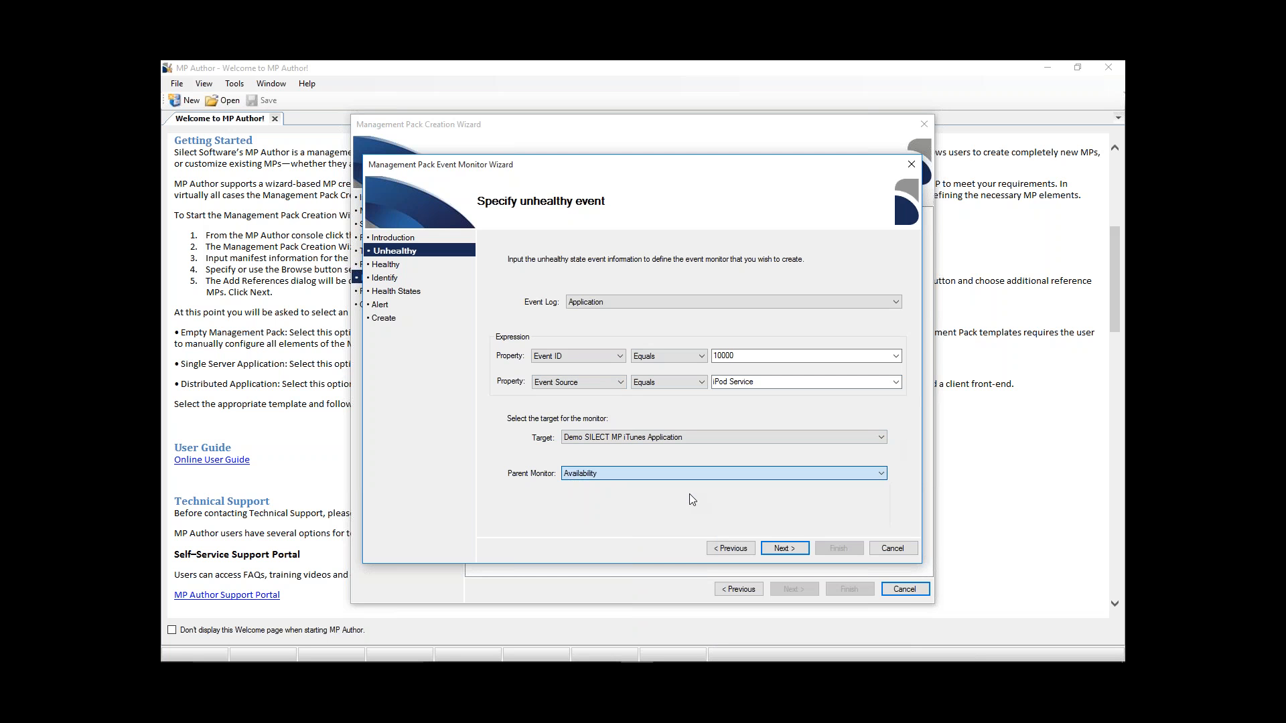
click(798, 551)
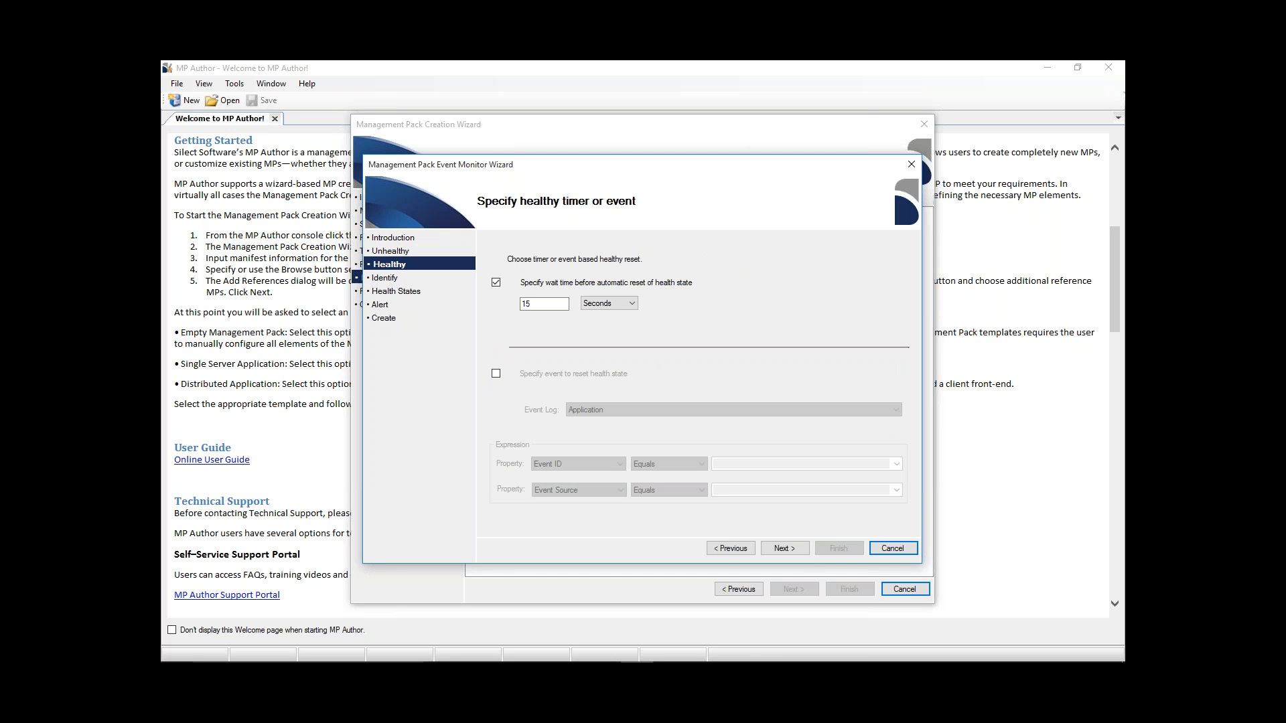
- Reset the health state by an event instead of a timer, using Event ID equals 10001 in the Application log
click(496, 373)
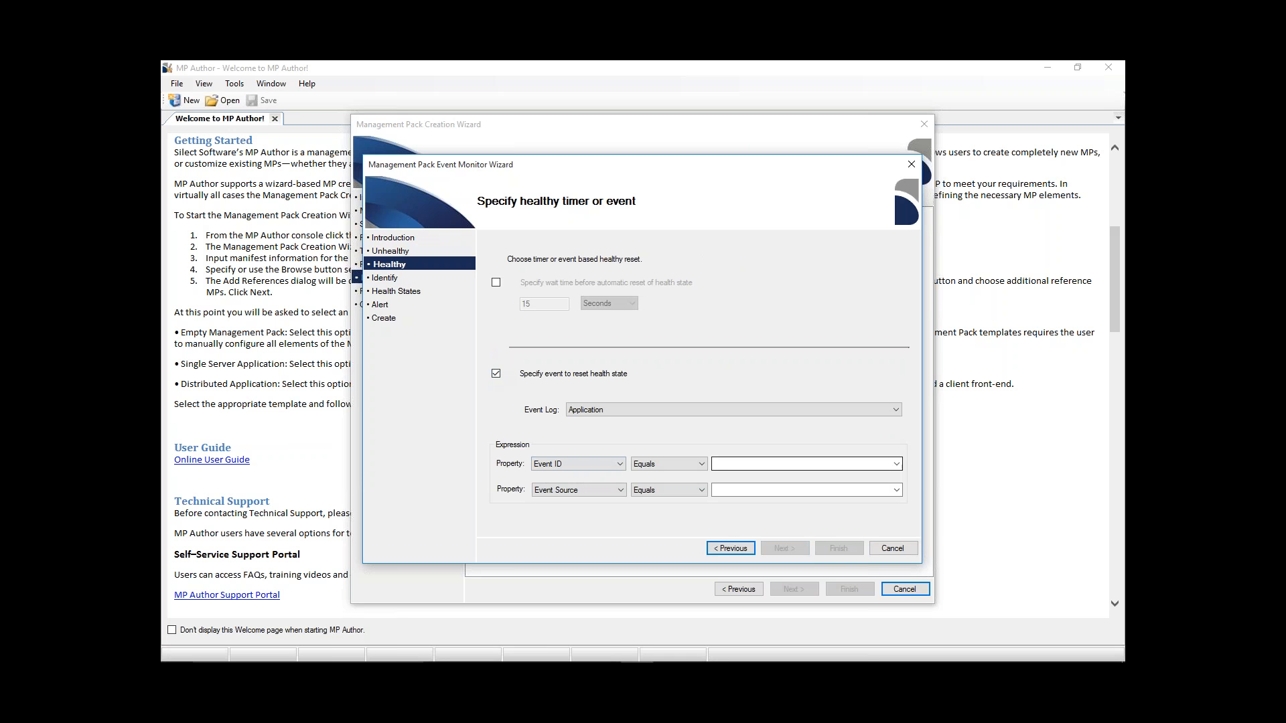
click(896, 463)
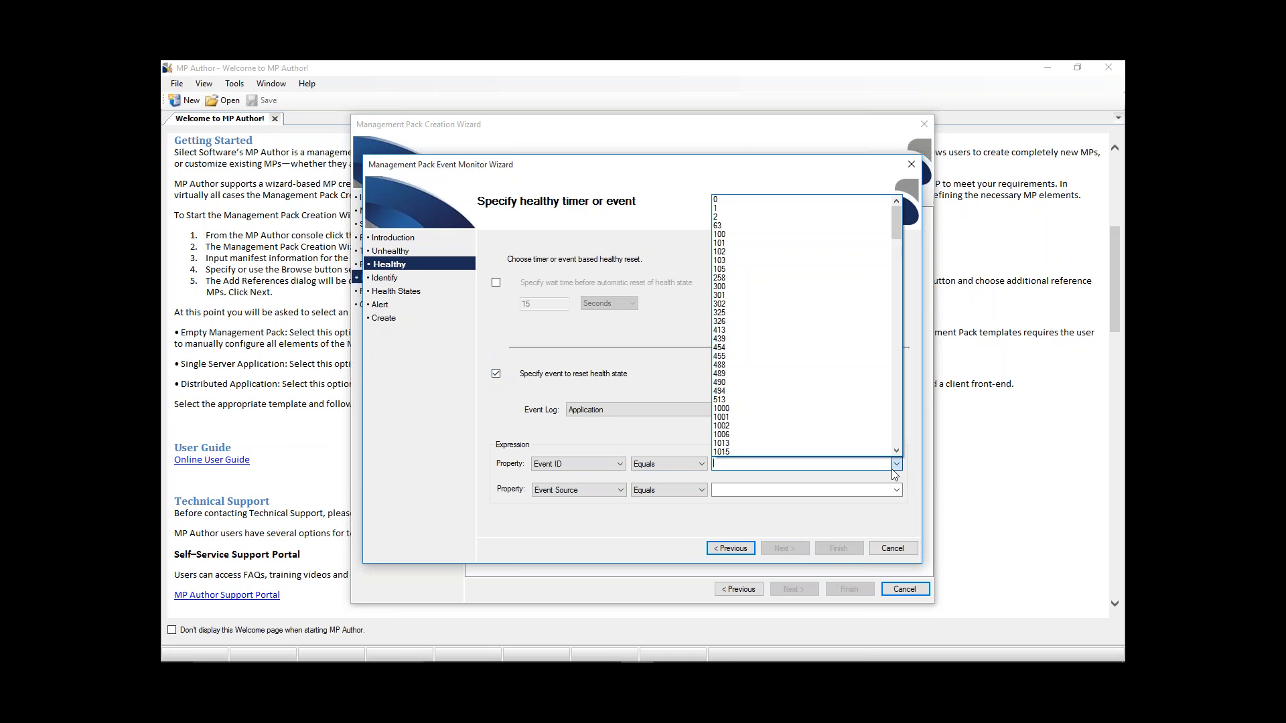
drag(897, 229, 902, 279)
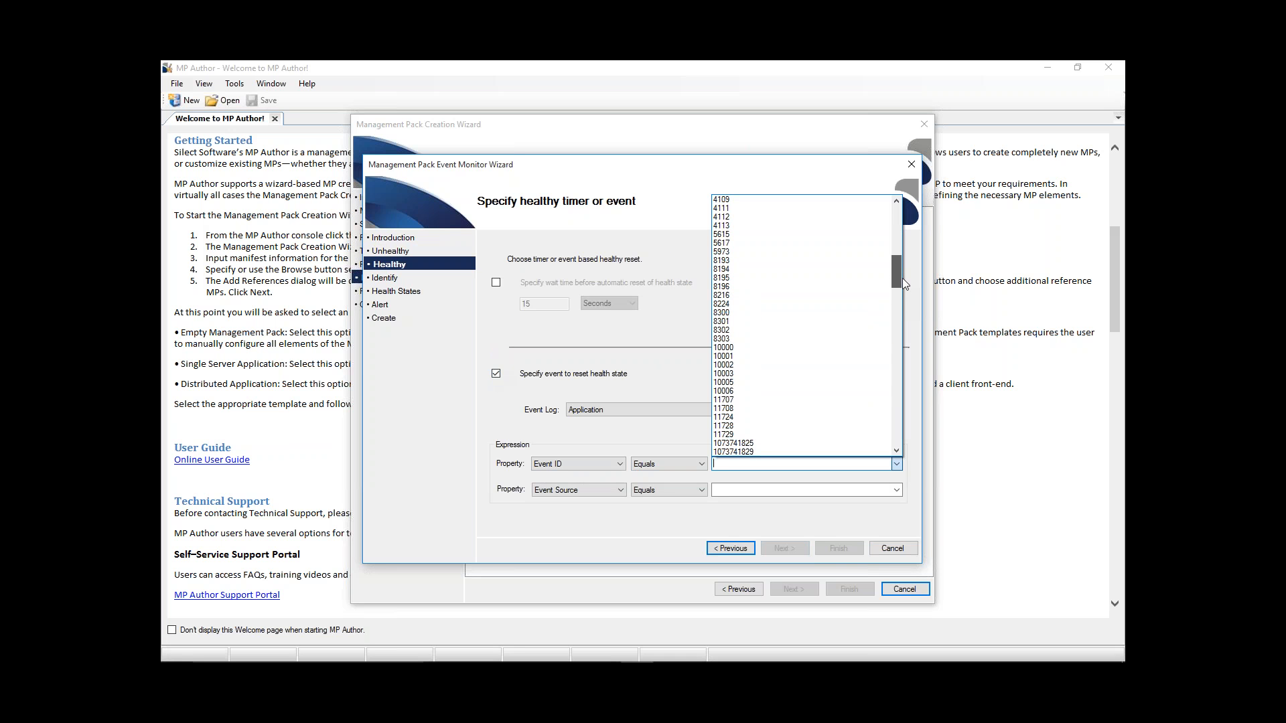
click(775, 357)
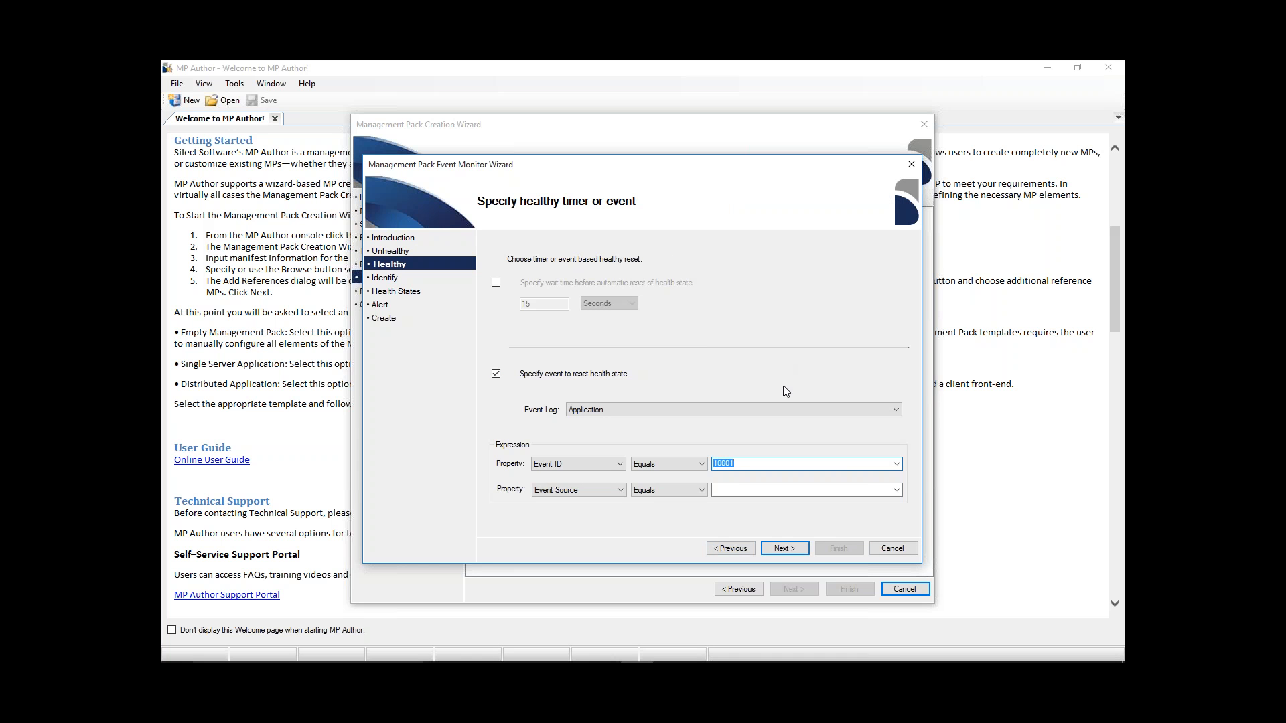
click(806, 549)
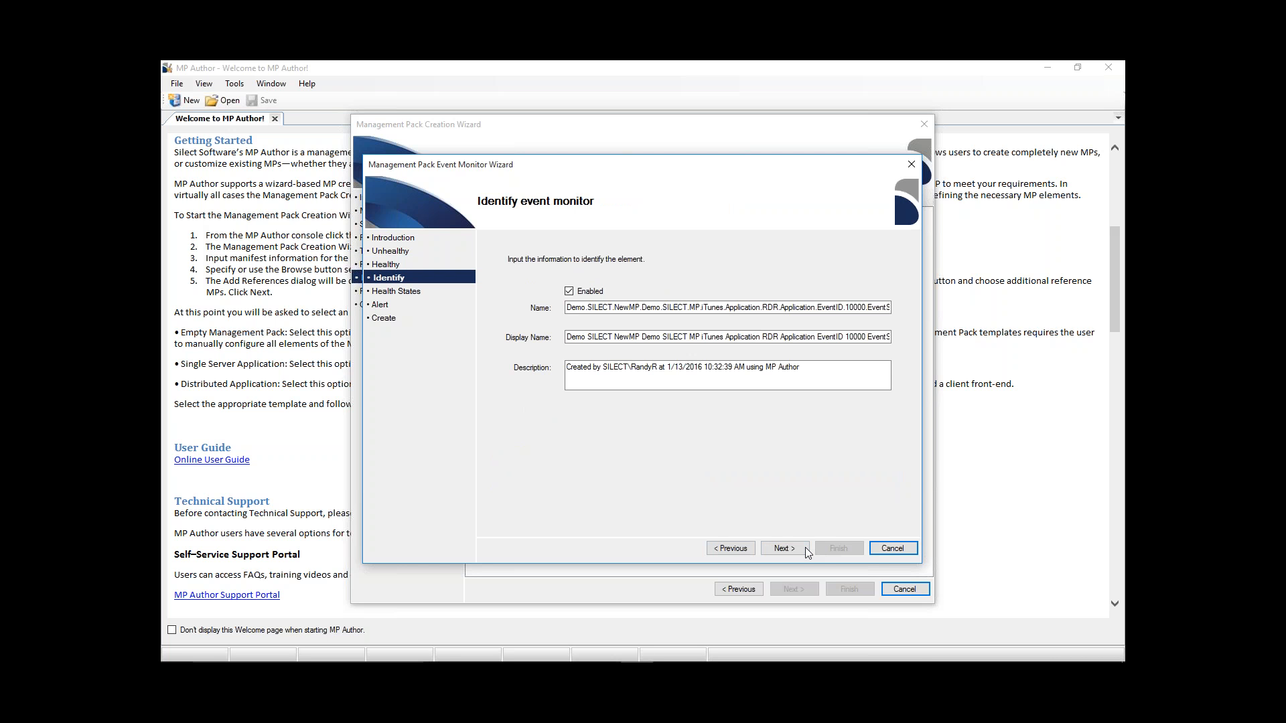
- Review the event monitor's full name and display name, and accept the prefilled, enabled identification details
click(684, 306)
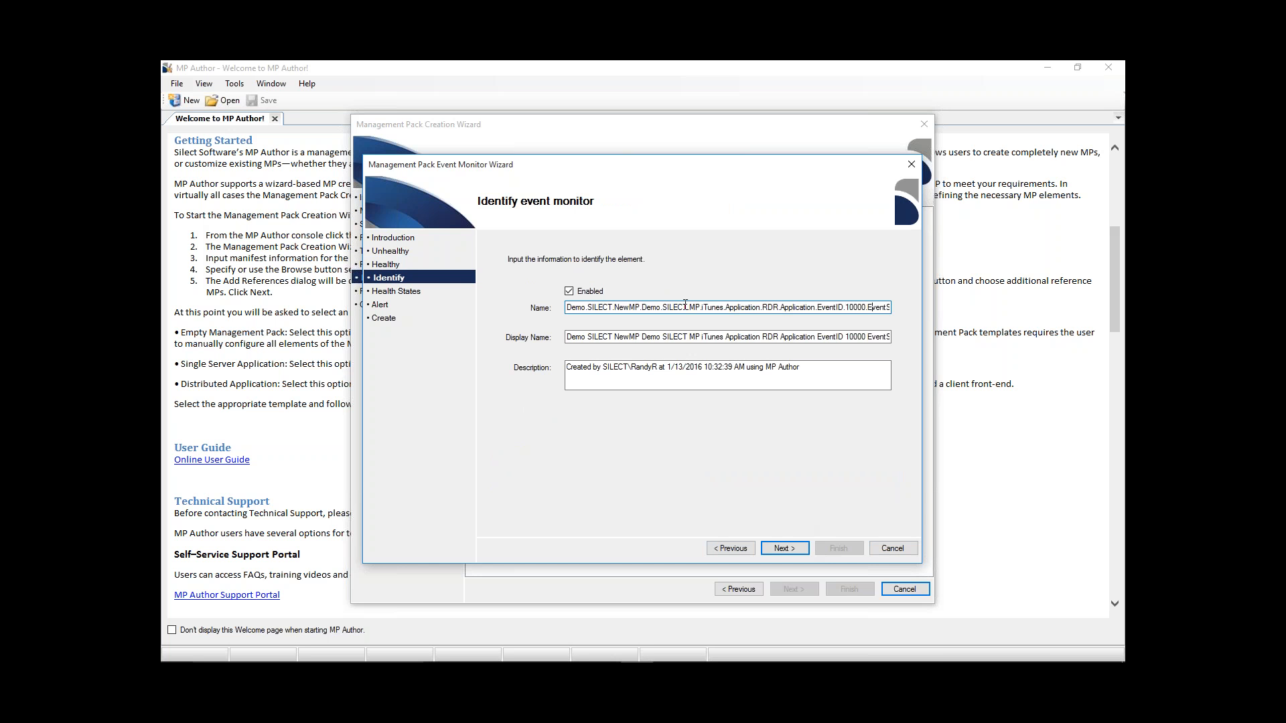
key(Right)
key(Right)
key(Right)
key(Right)
key(Right)
key(Right)
key(Right)
key(Right)
key(Right)
key(Right)
key(Right)
key(Right)
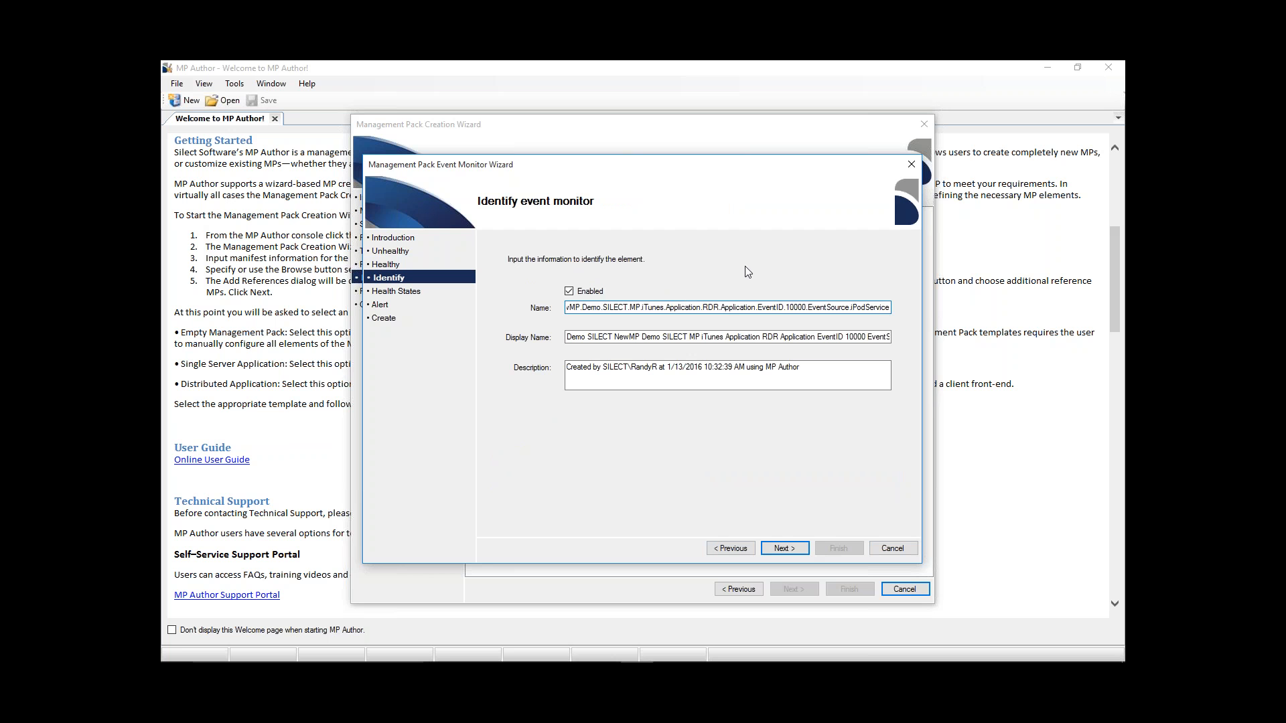
click(657, 338)
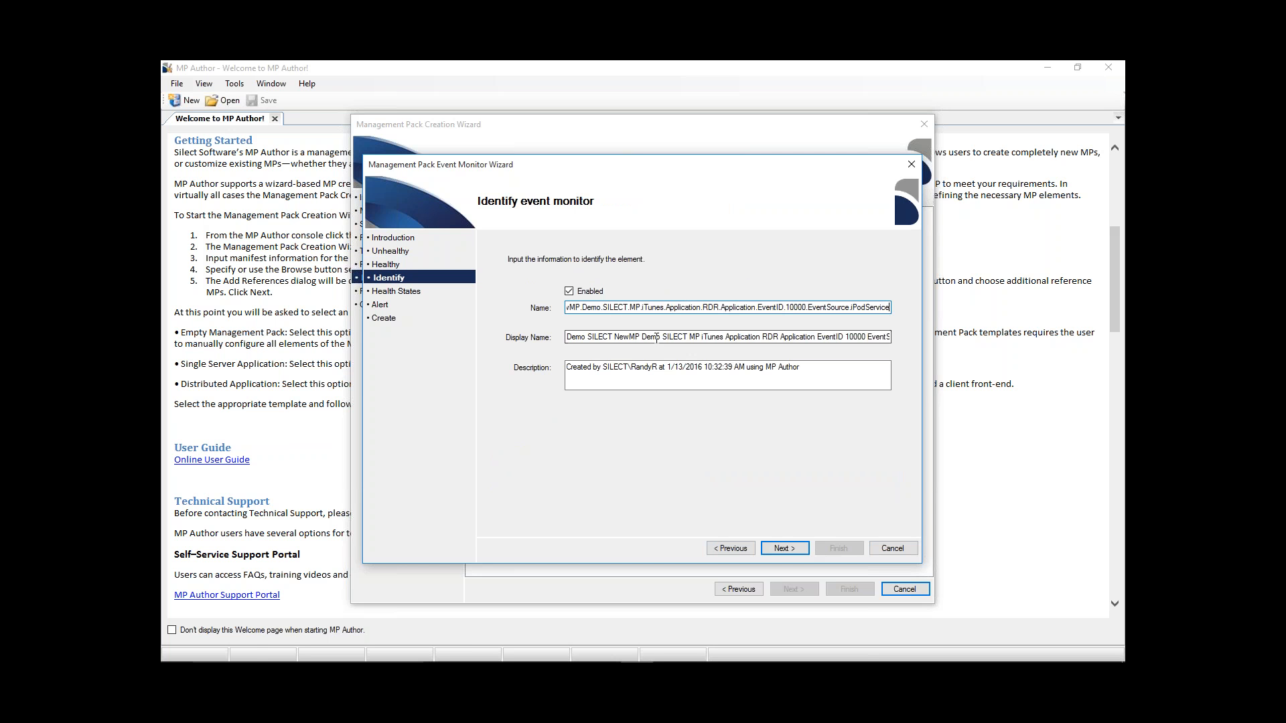
click(792, 550)
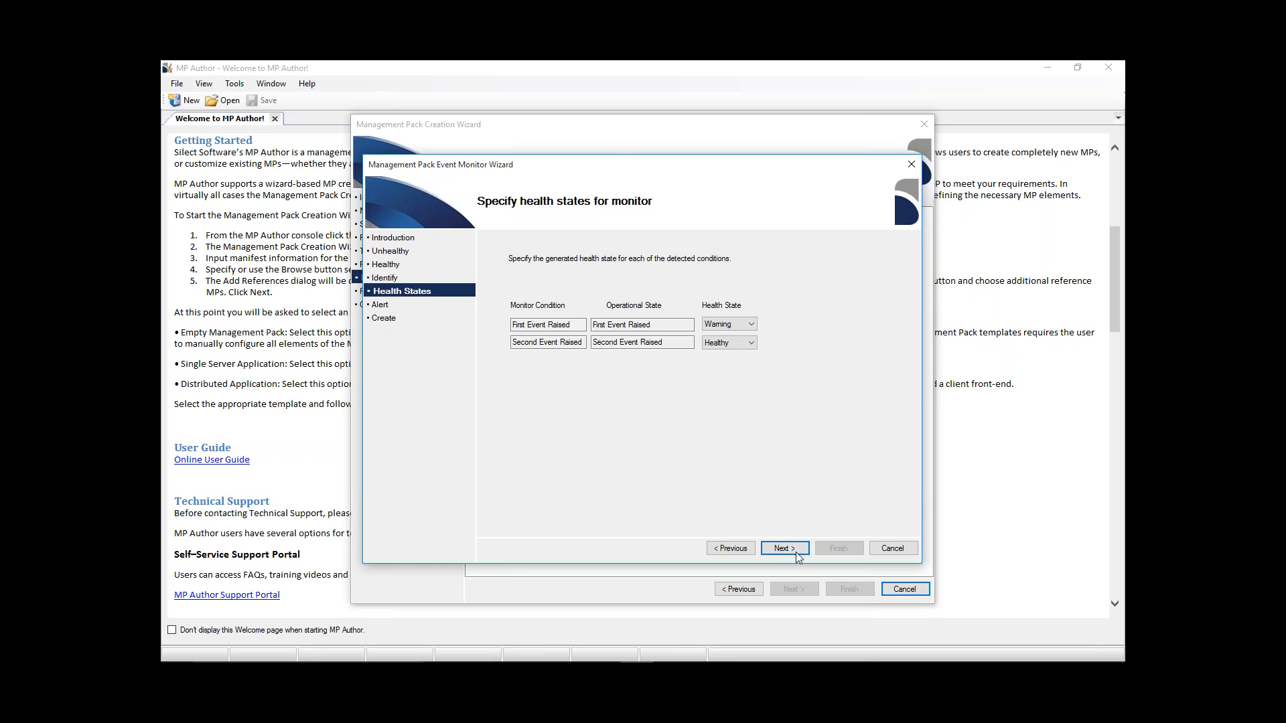
- Review the health state choices and keep Warning for the first event raised and Healthy for the second
click(752, 326)
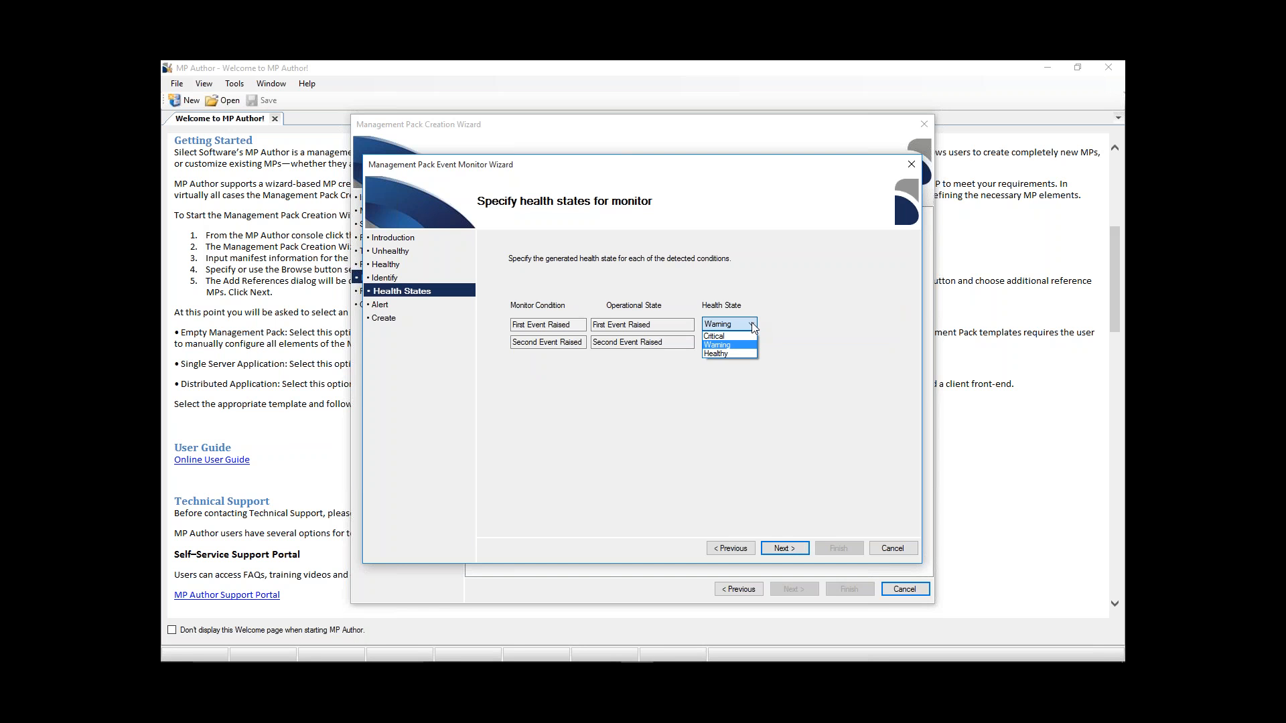
click(753, 327)
click(750, 344)
click(750, 344)
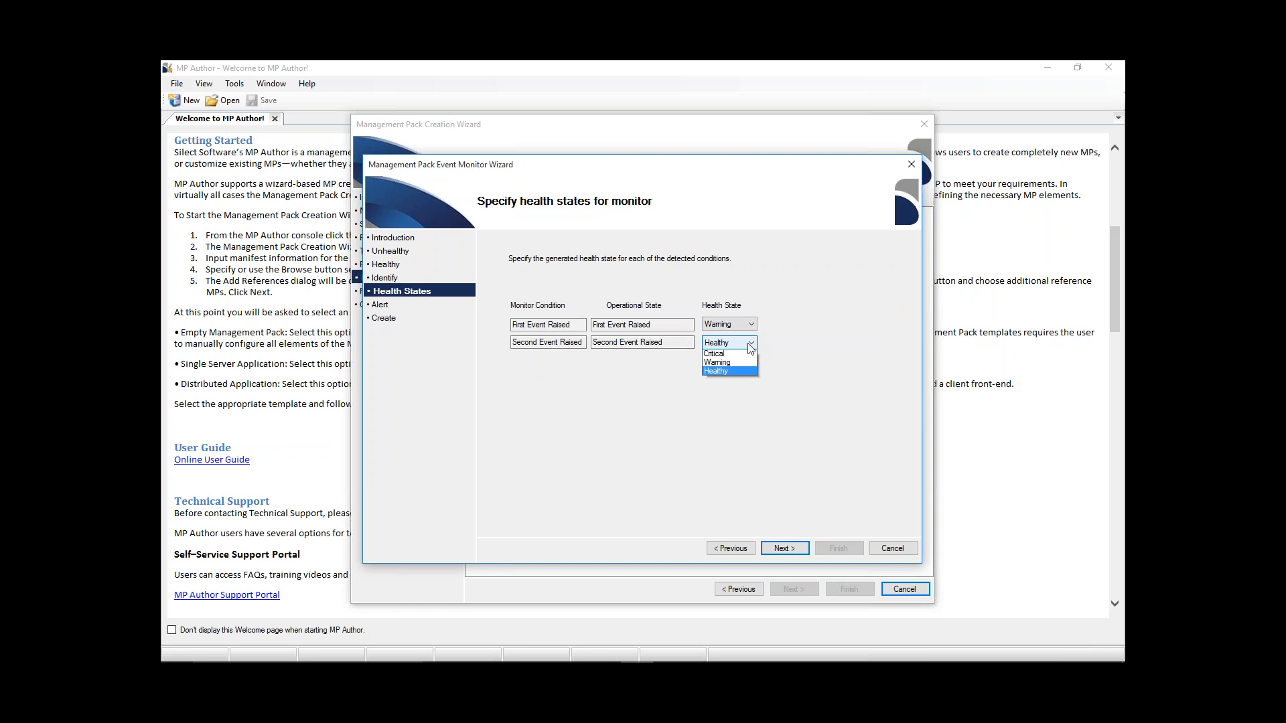
click(827, 338)
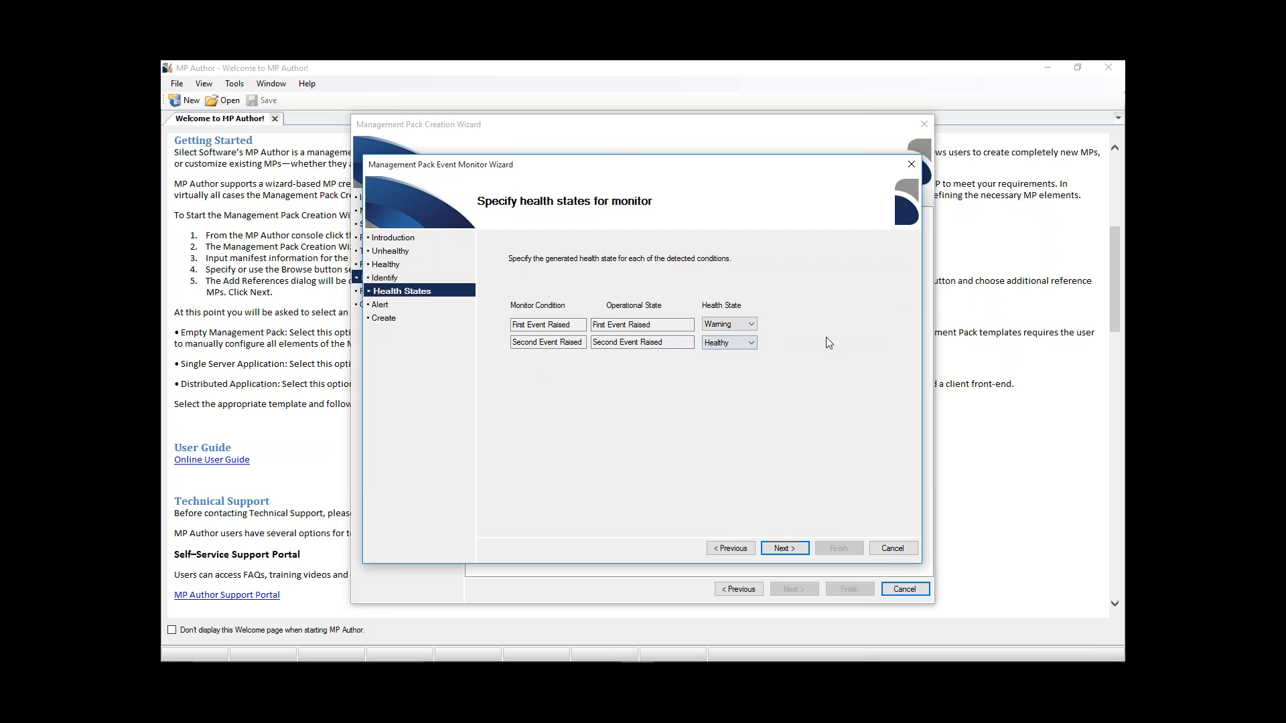
click(796, 549)
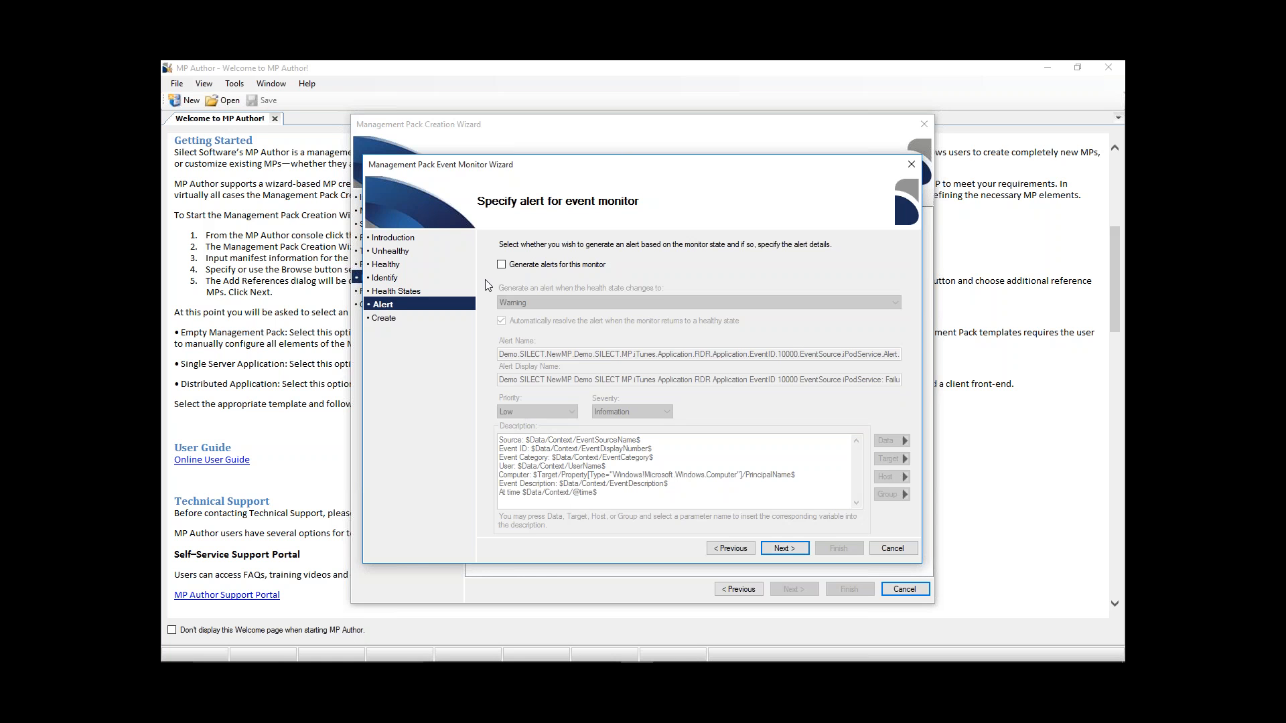
- Enable alert generation for the monitor and keep it triggered when the health state changes to Warning
click(502, 265)
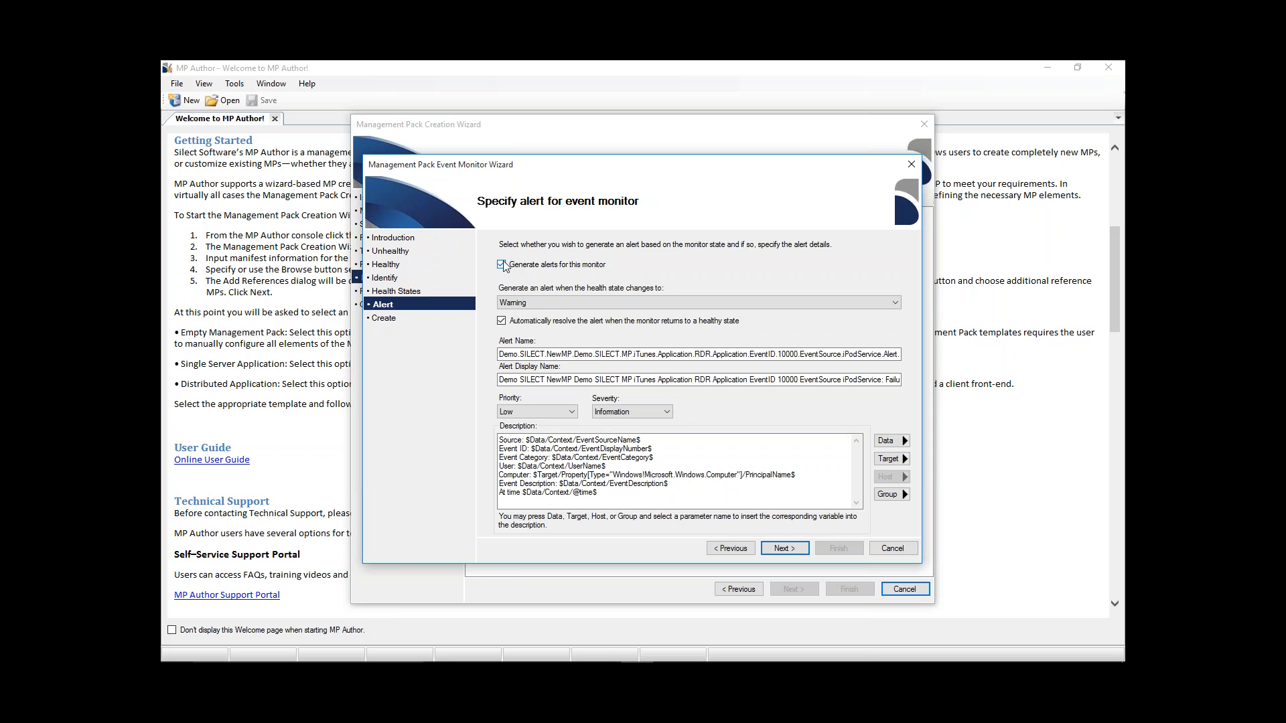
click(896, 302)
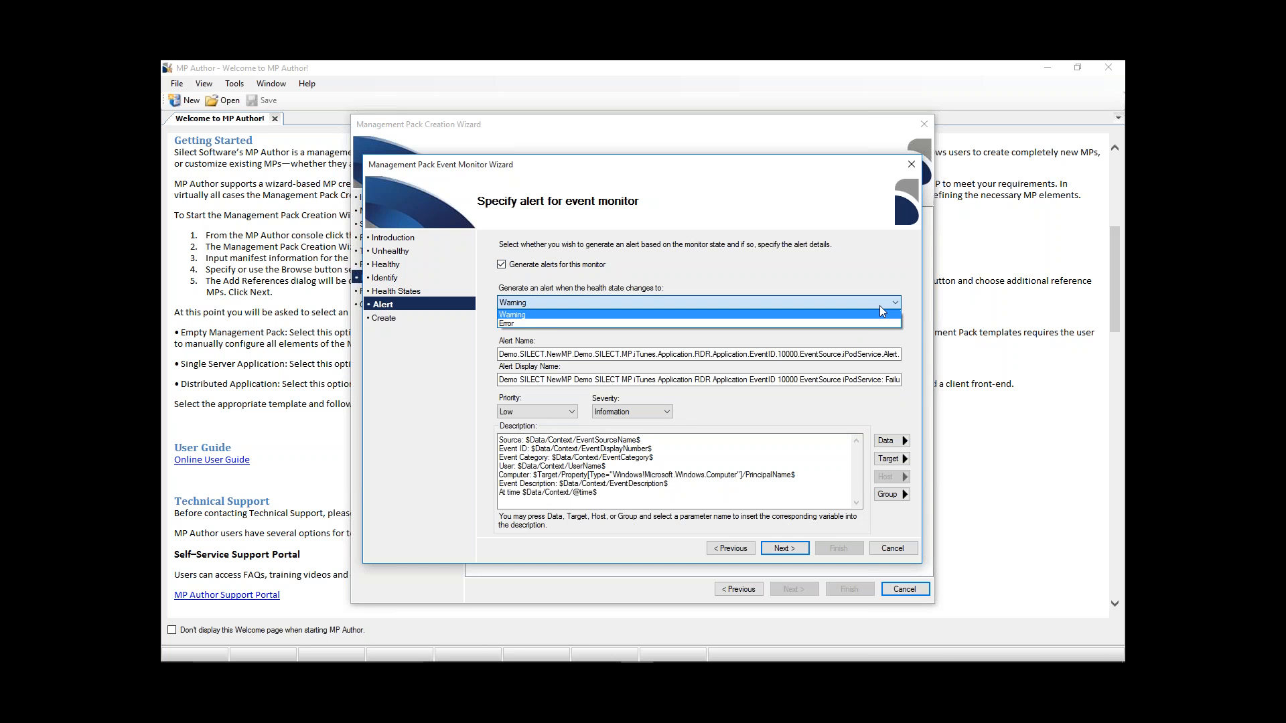
click(881, 309)
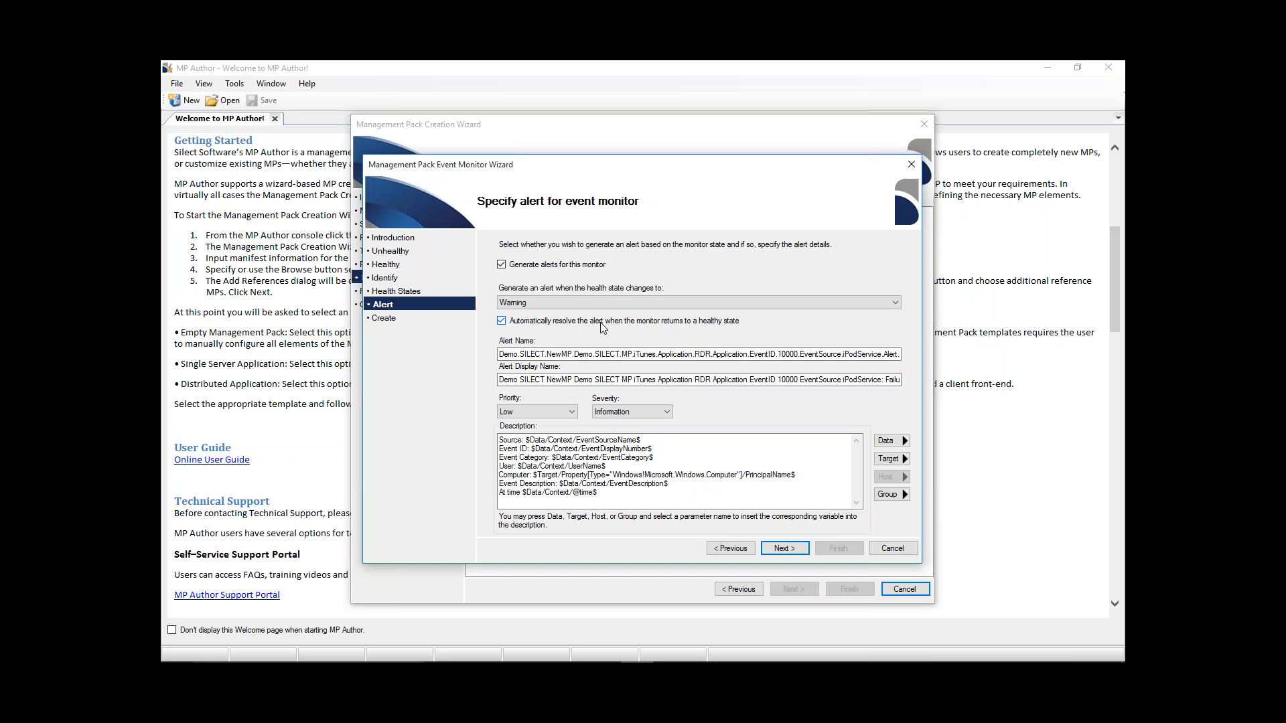
- Keep automatic alert resolution on, with the alert priority at Low and the severity at Information
click(501, 321)
click(571, 412)
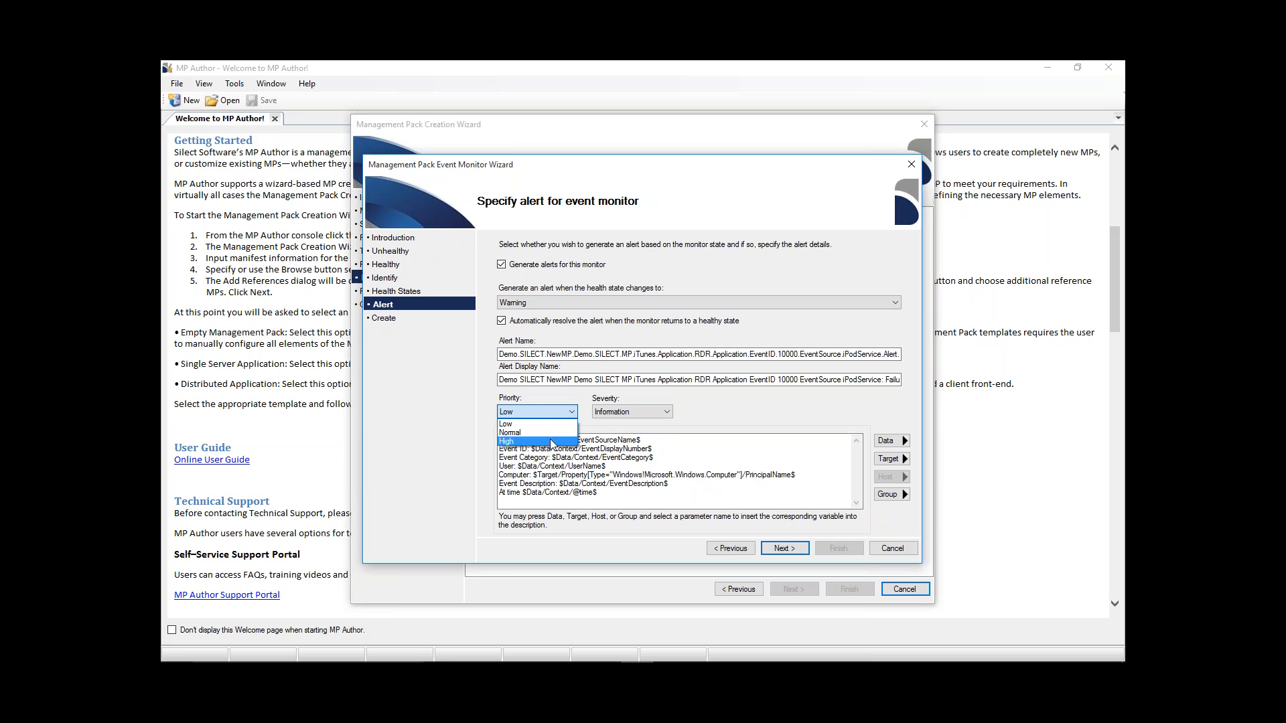
click(561, 413)
click(667, 412)
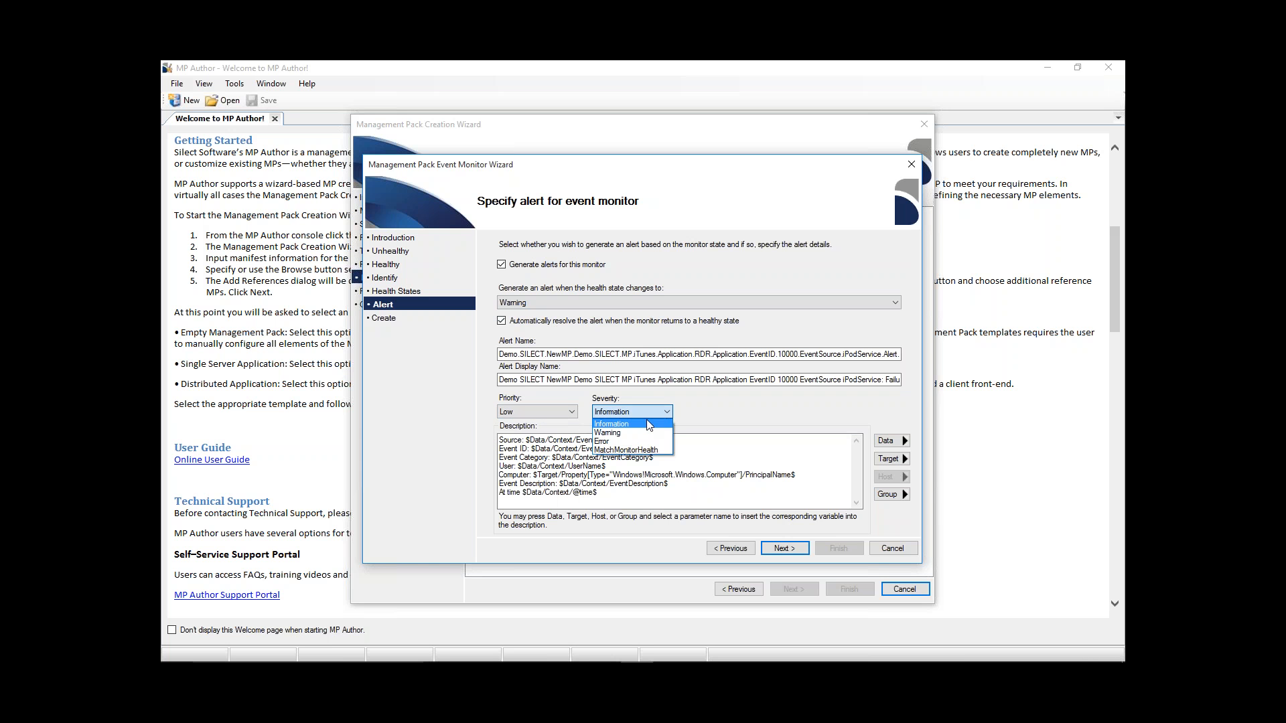
click(646, 423)
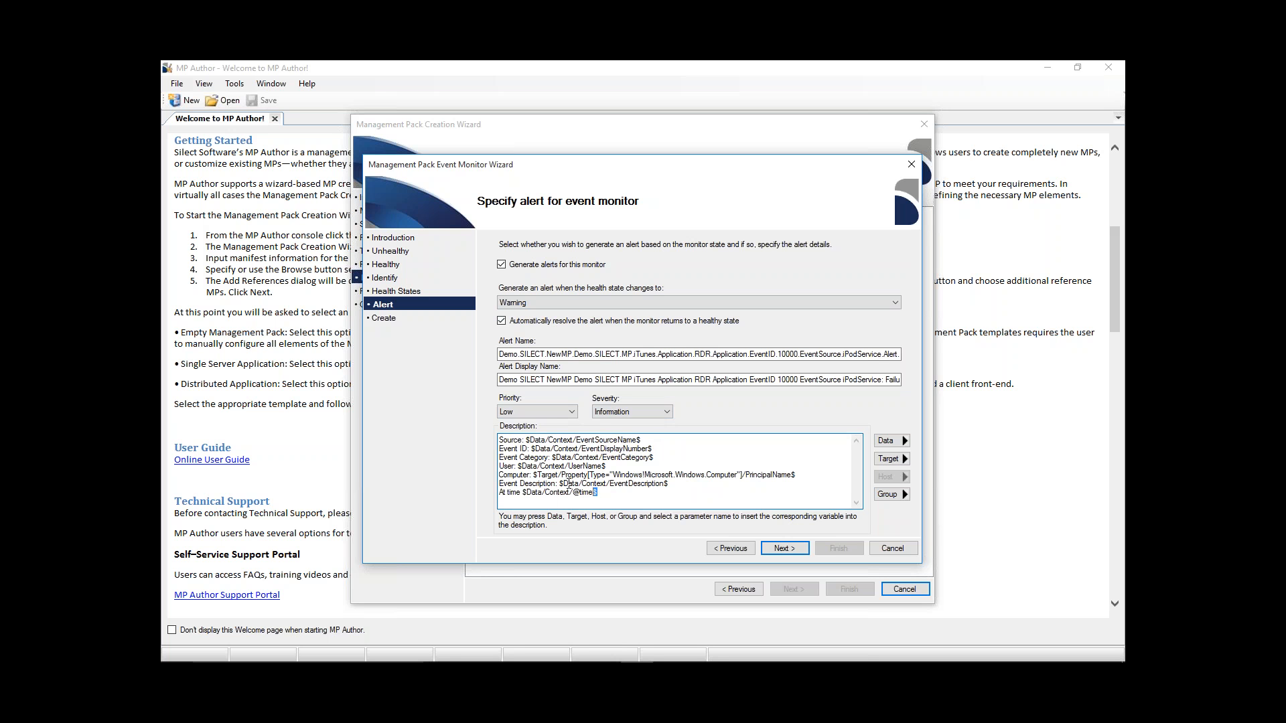
- Insert the Process ID data variable after the event category in the alert description, and look through the available target and group variables
drag(614, 493, 484, 438)
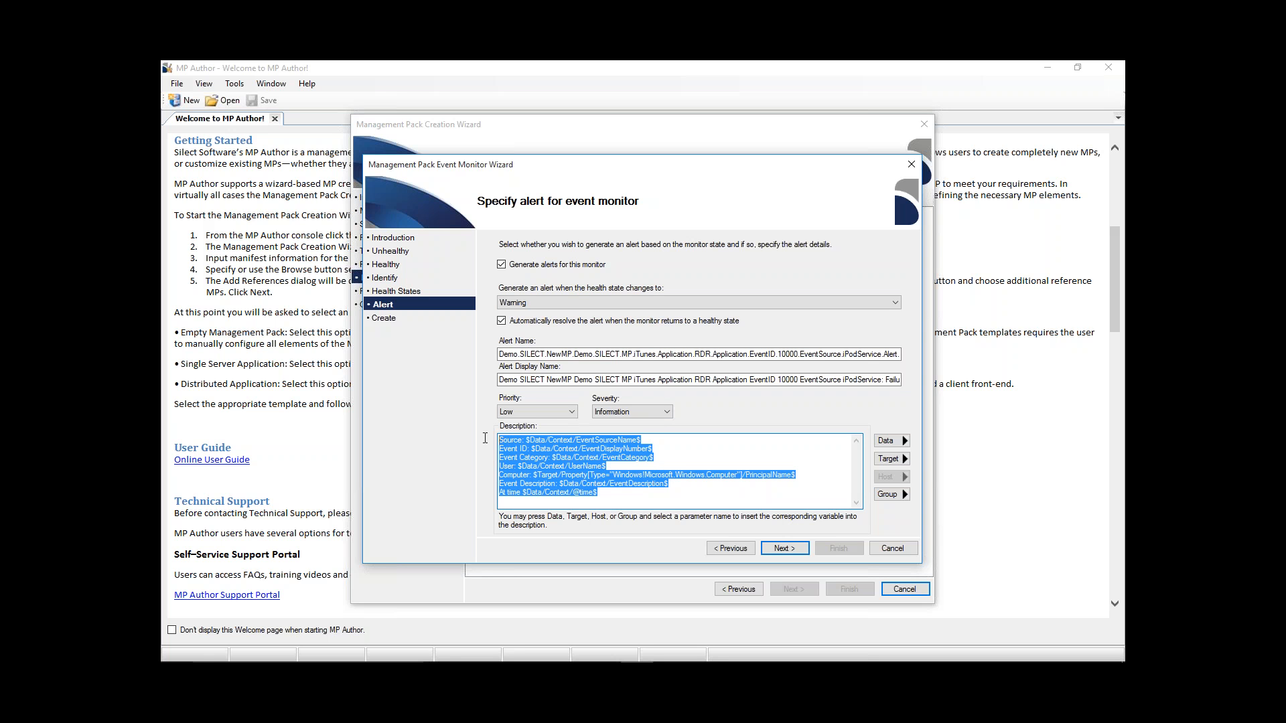
click(694, 455)
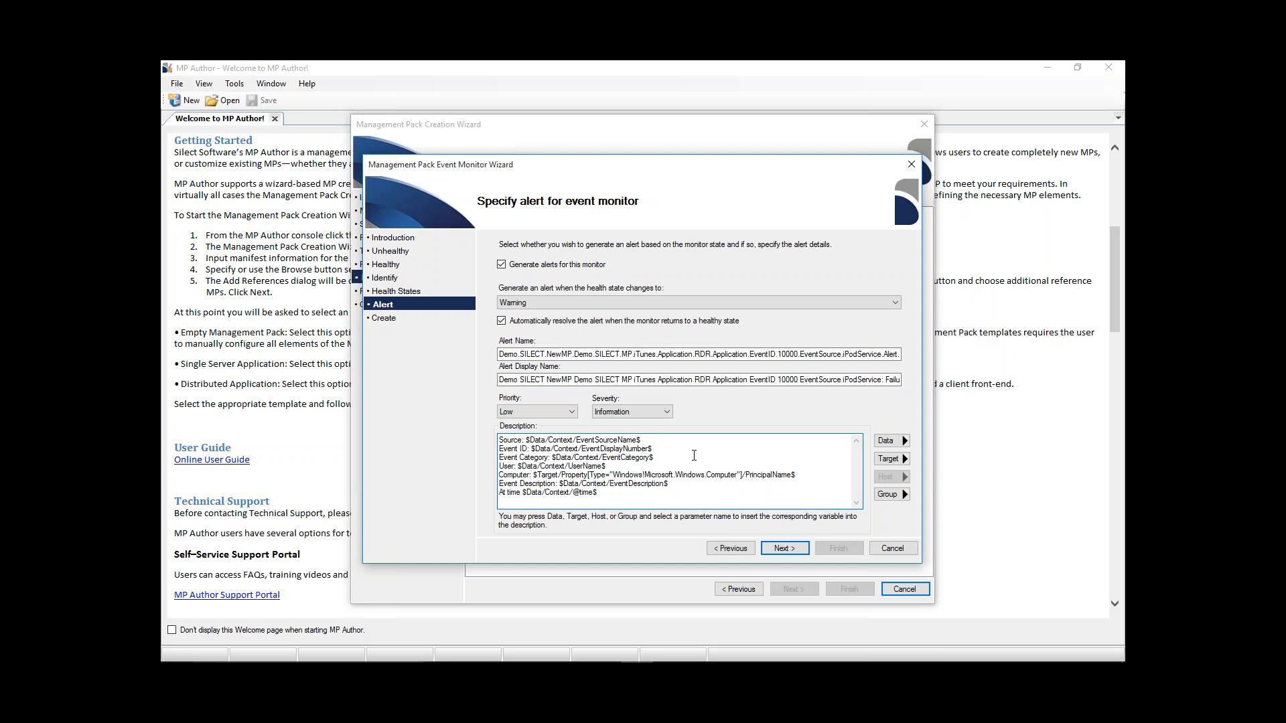
click(905, 442)
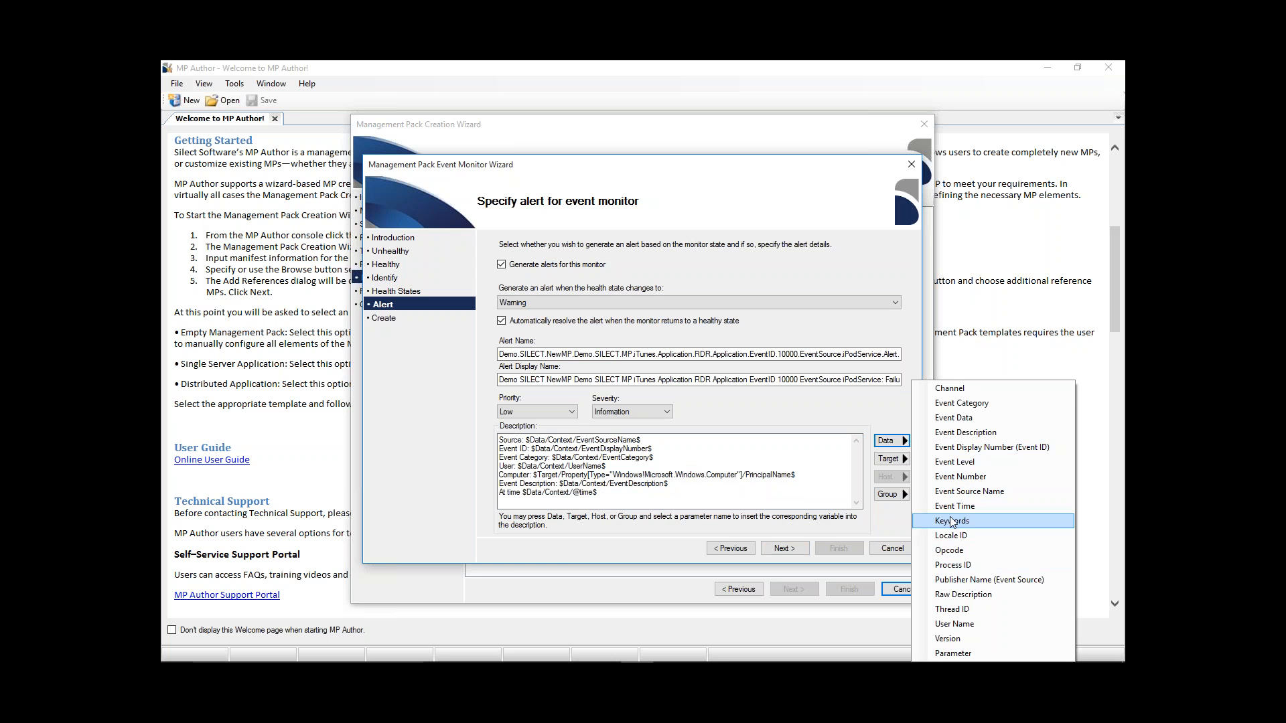
click(958, 566)
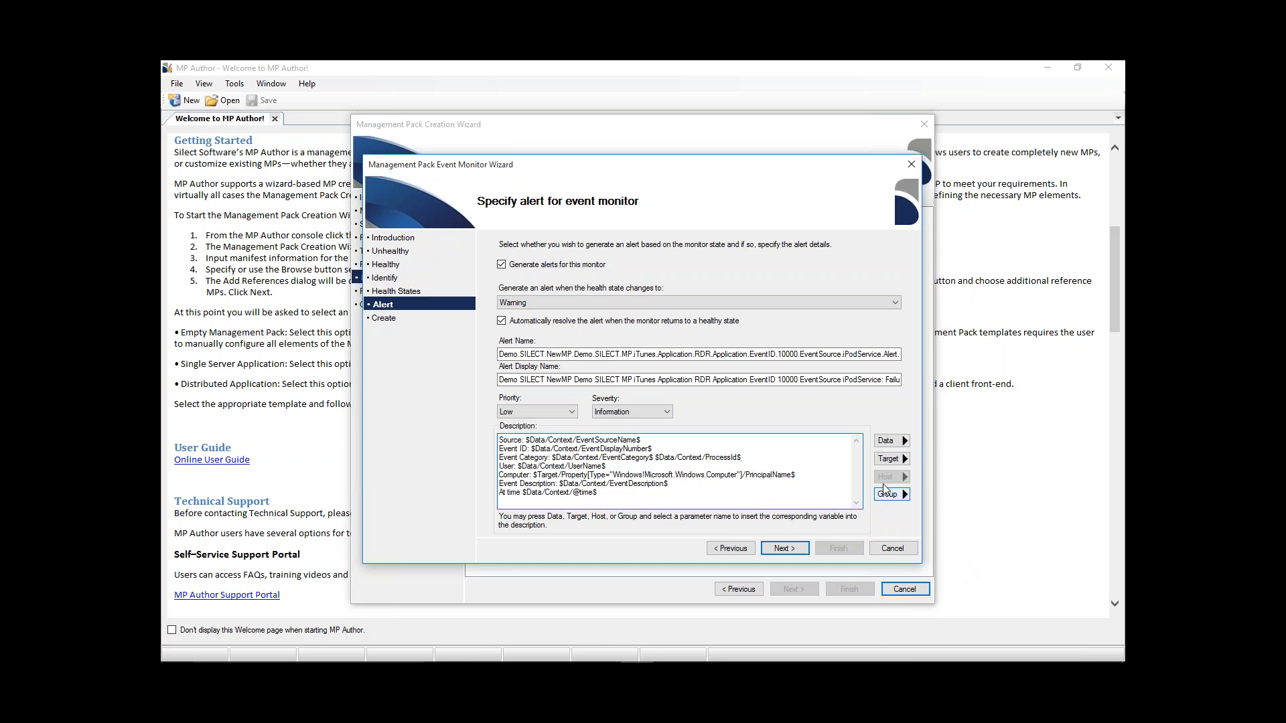
click(890, 459)
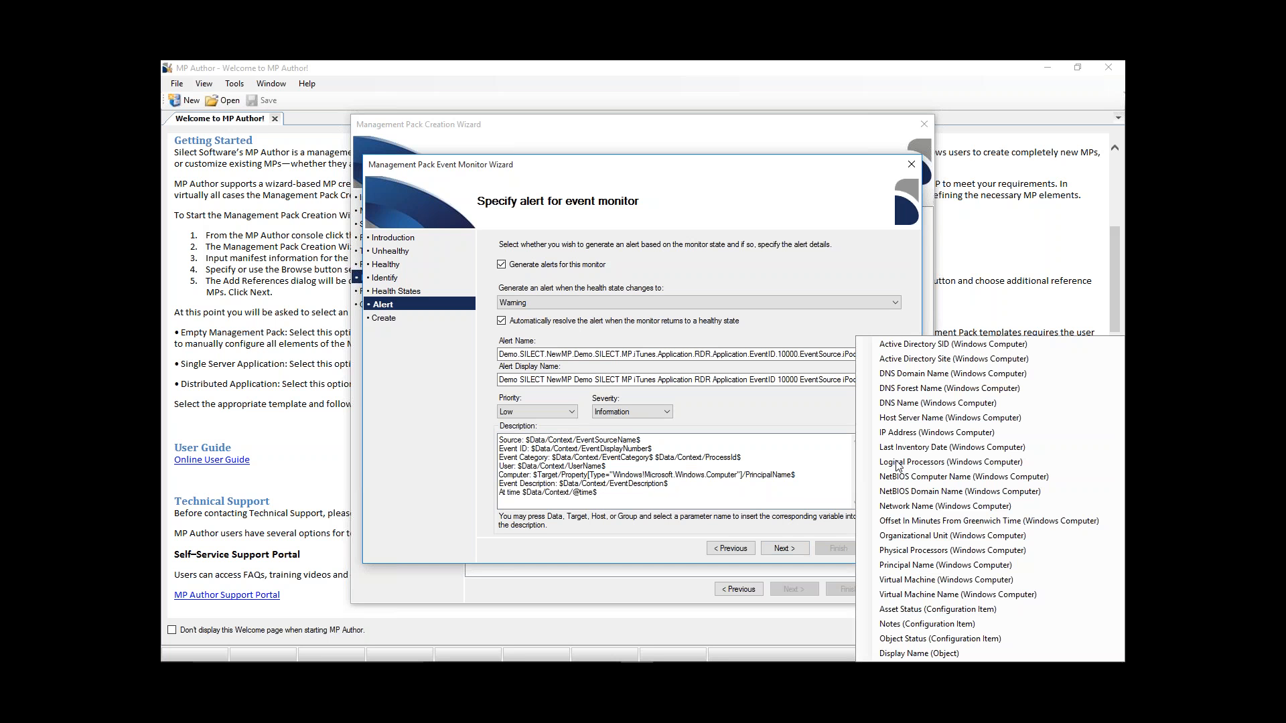
click(807, 468)
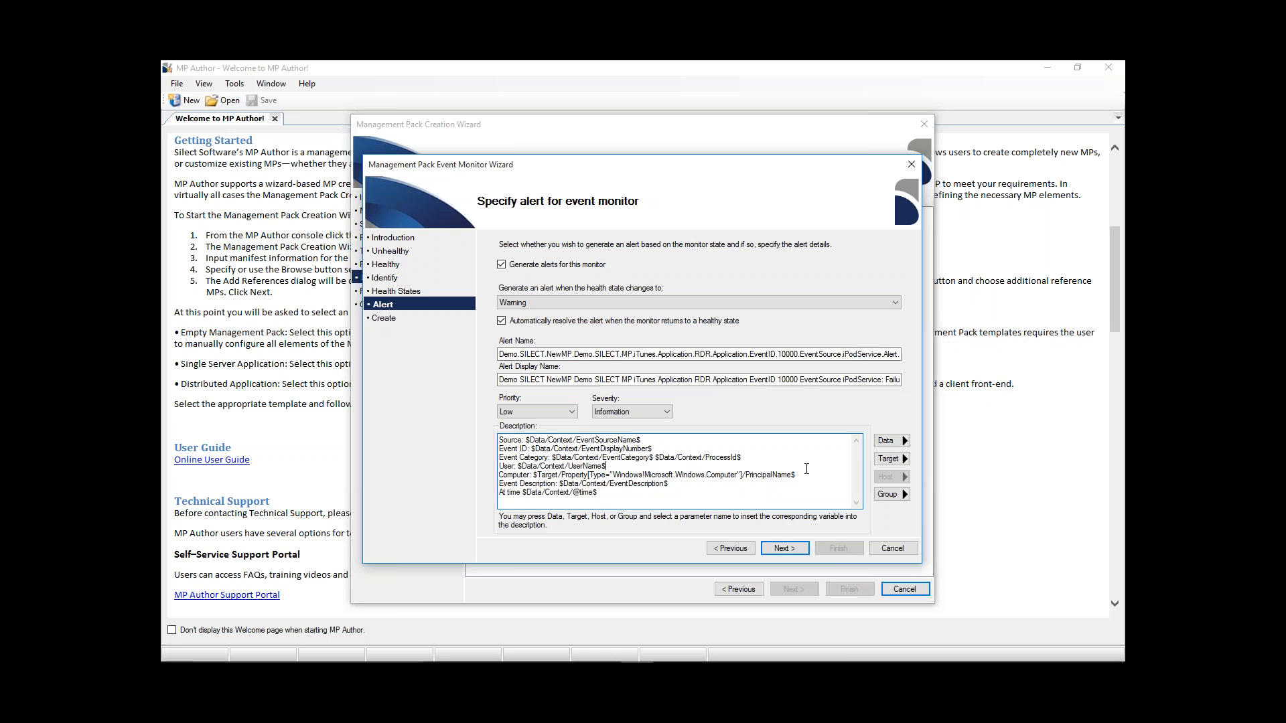
click(902, 498)
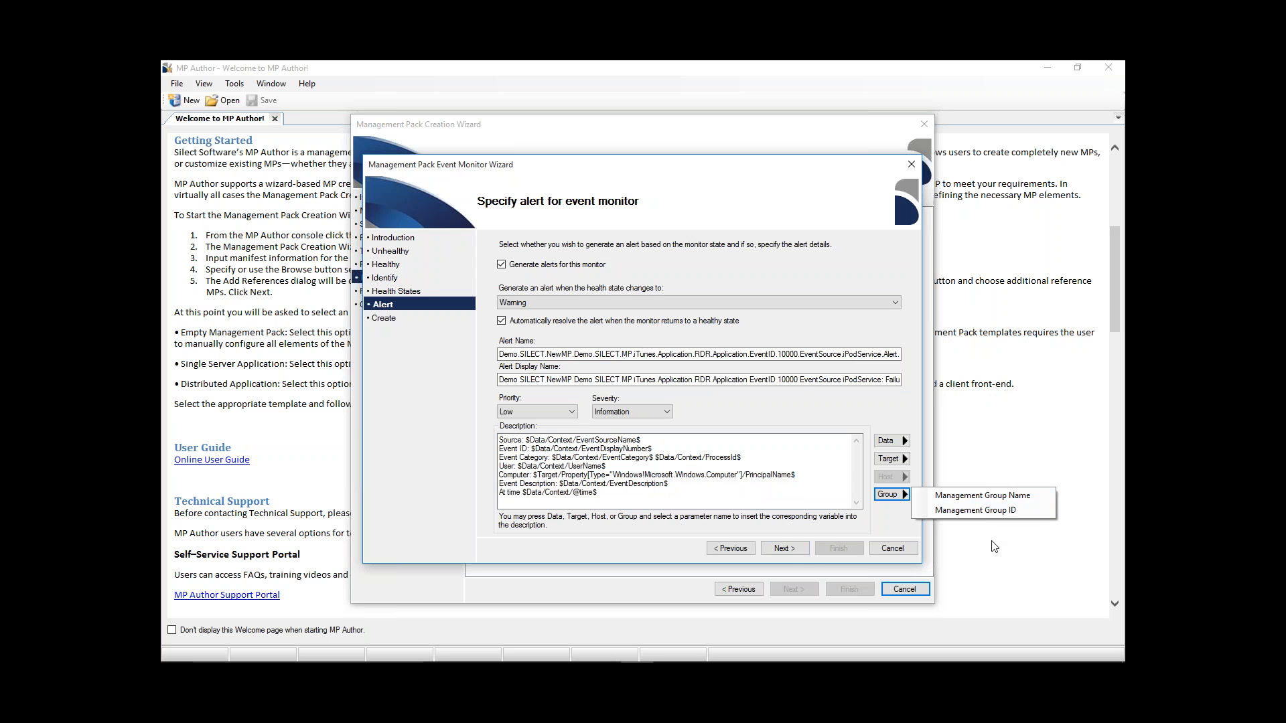
- Accept the alert settings, review the event monitor summary and create the monitor
click(797, 549)
click(797, 549)
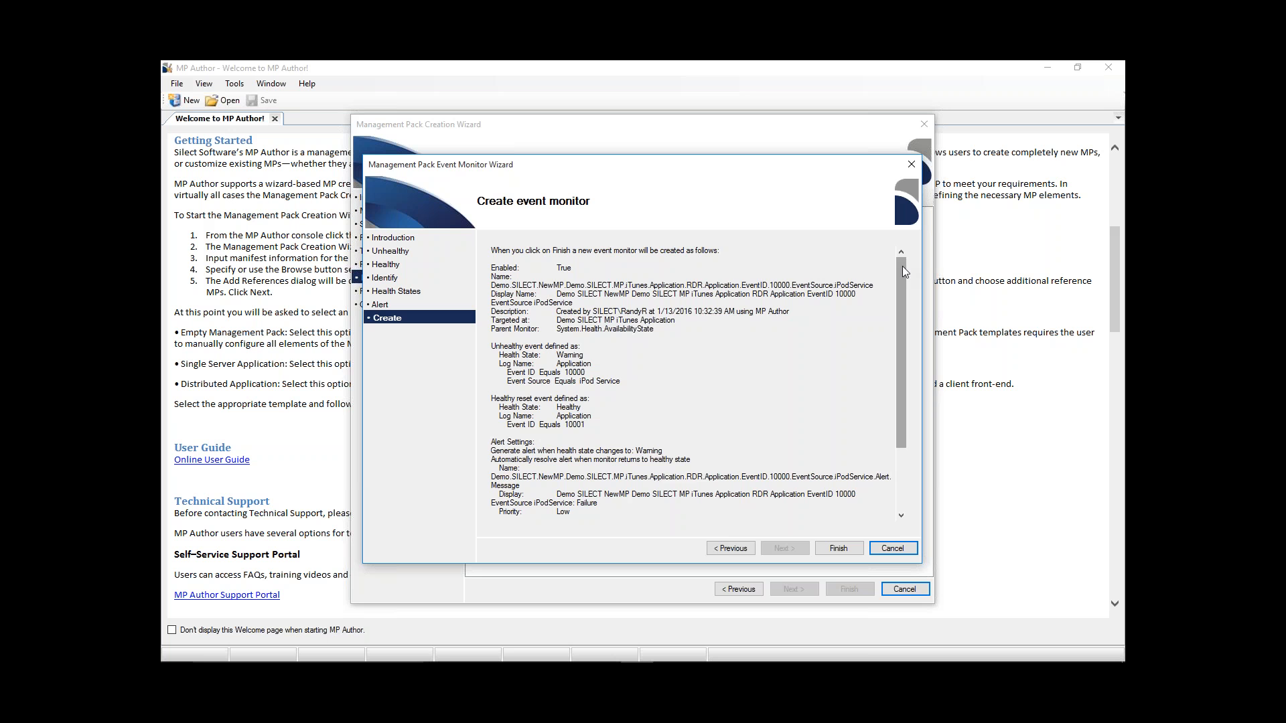
drag(902, 267, 910, 334)
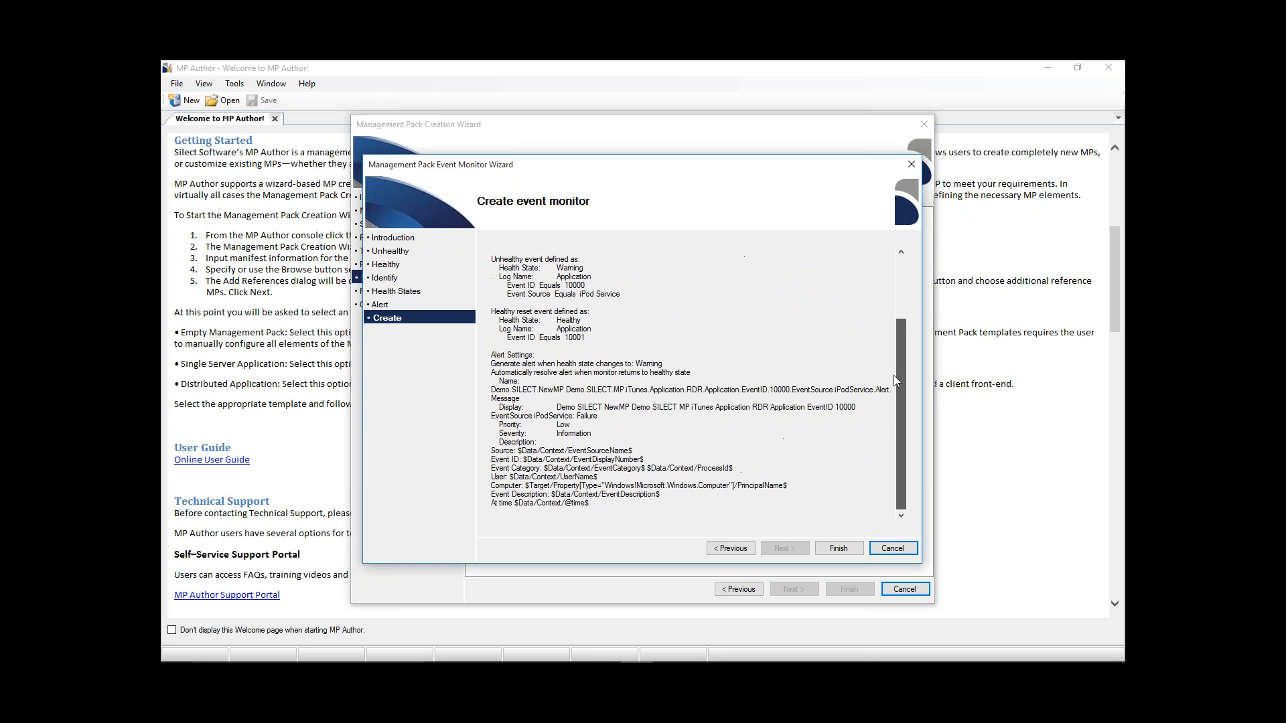
drag(895, 380, 898, 314)
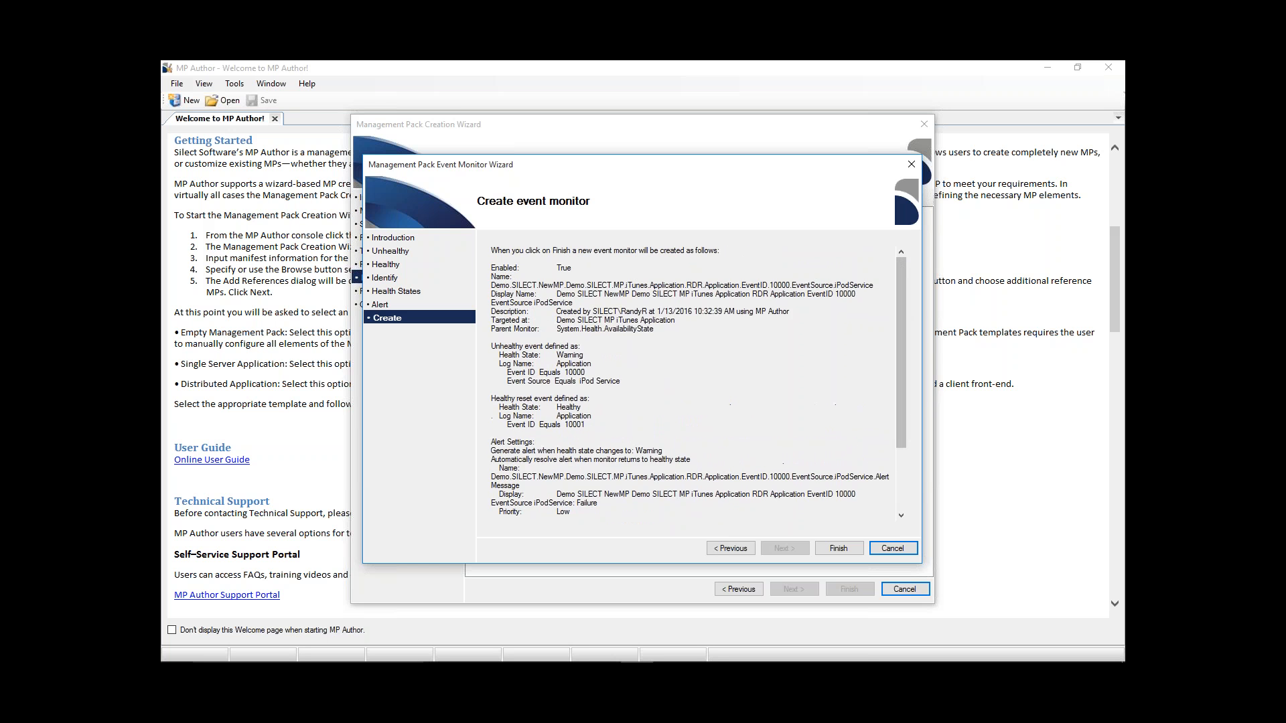
click(839, 548)
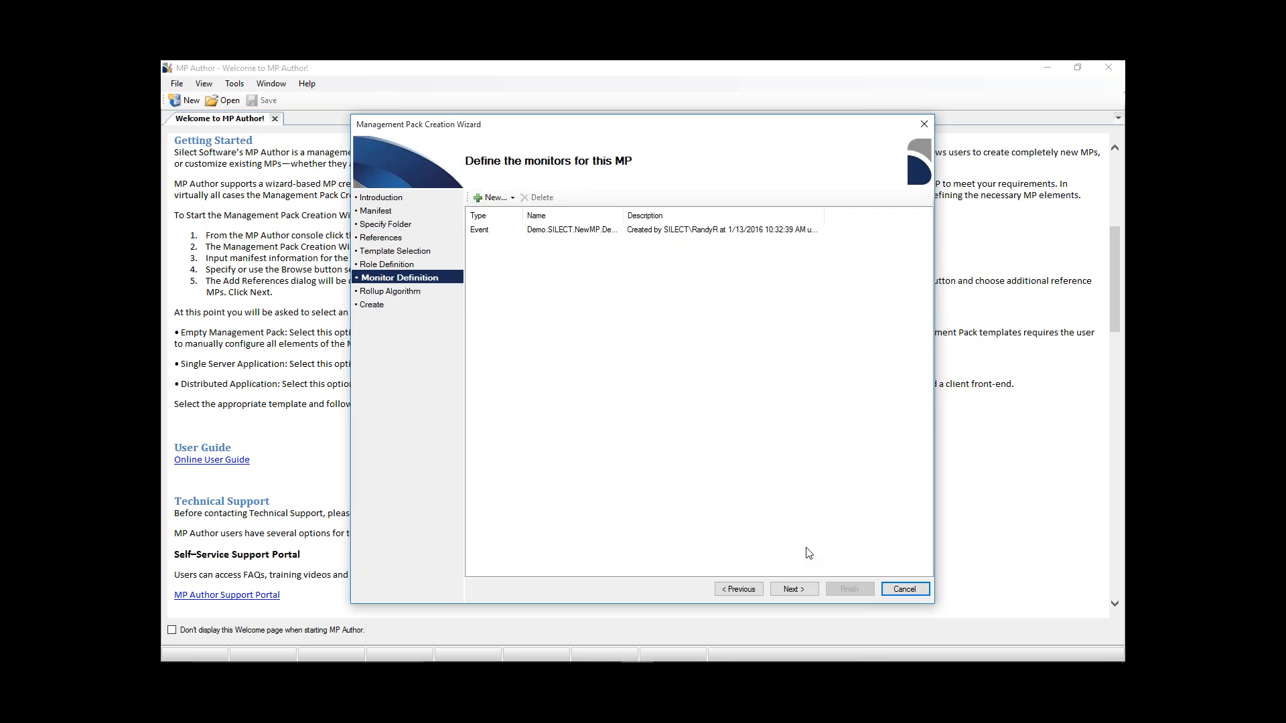
- Start a new performance monitor for the management pack, taking the counters from the prefilled computer
click(494, 199)
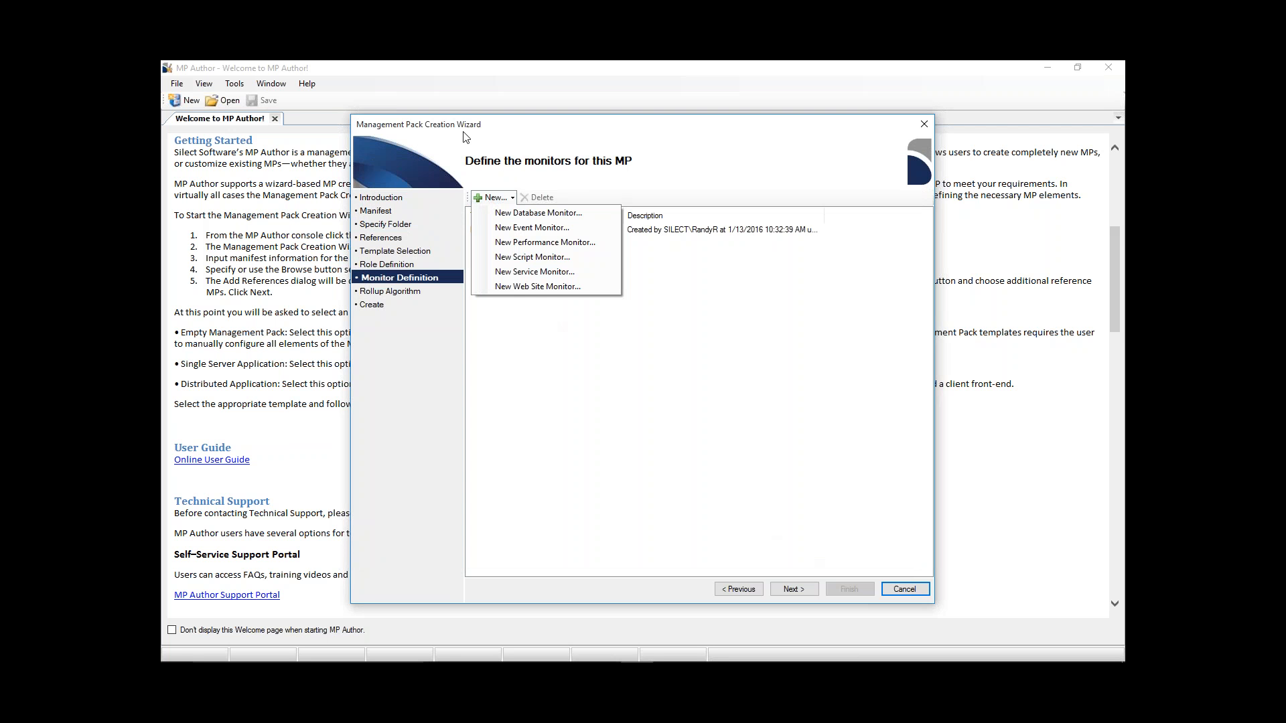
click(548, 242)
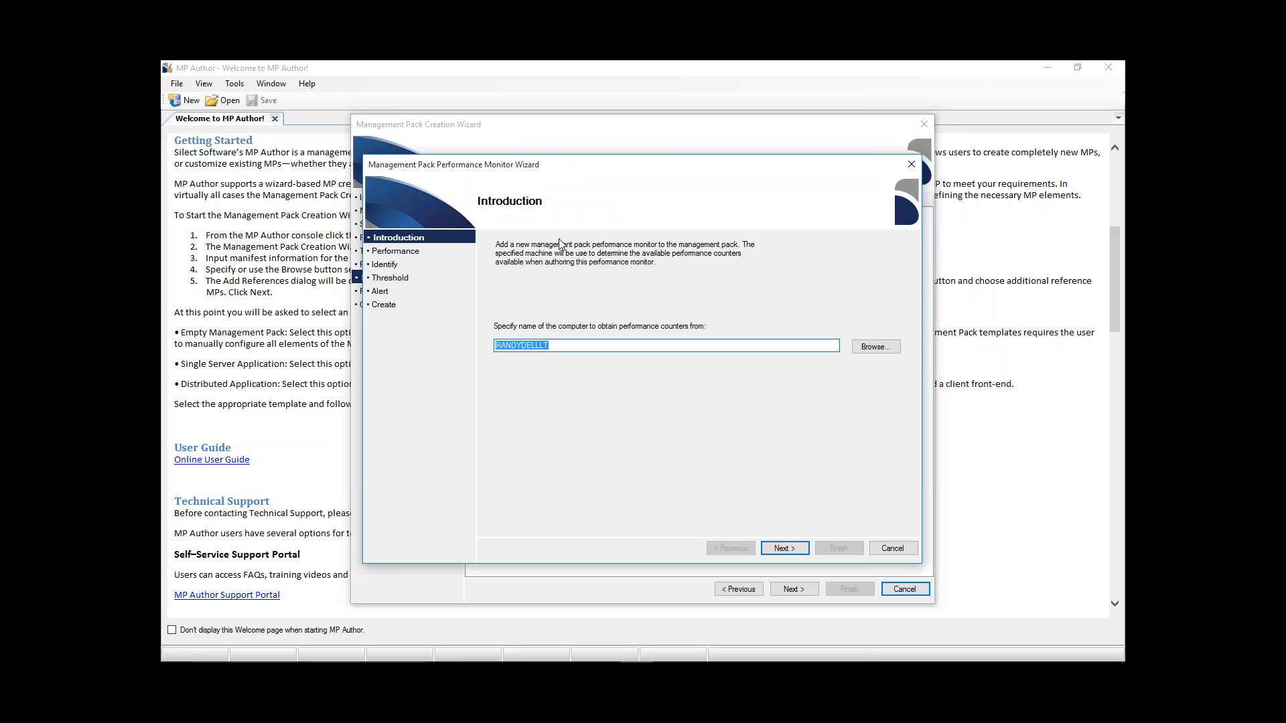
click(785, 548)
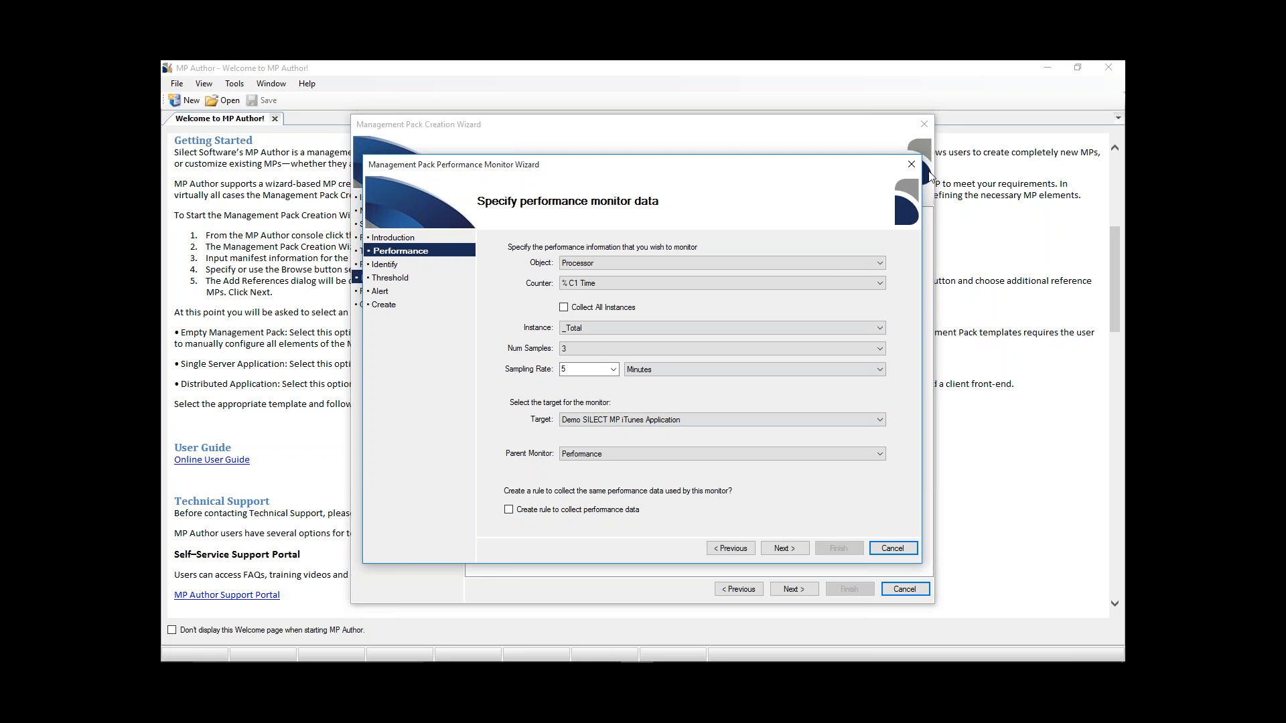
- Monitor the % Processor Time counter of the Process object for the MPStudio instance
click(883, 263)
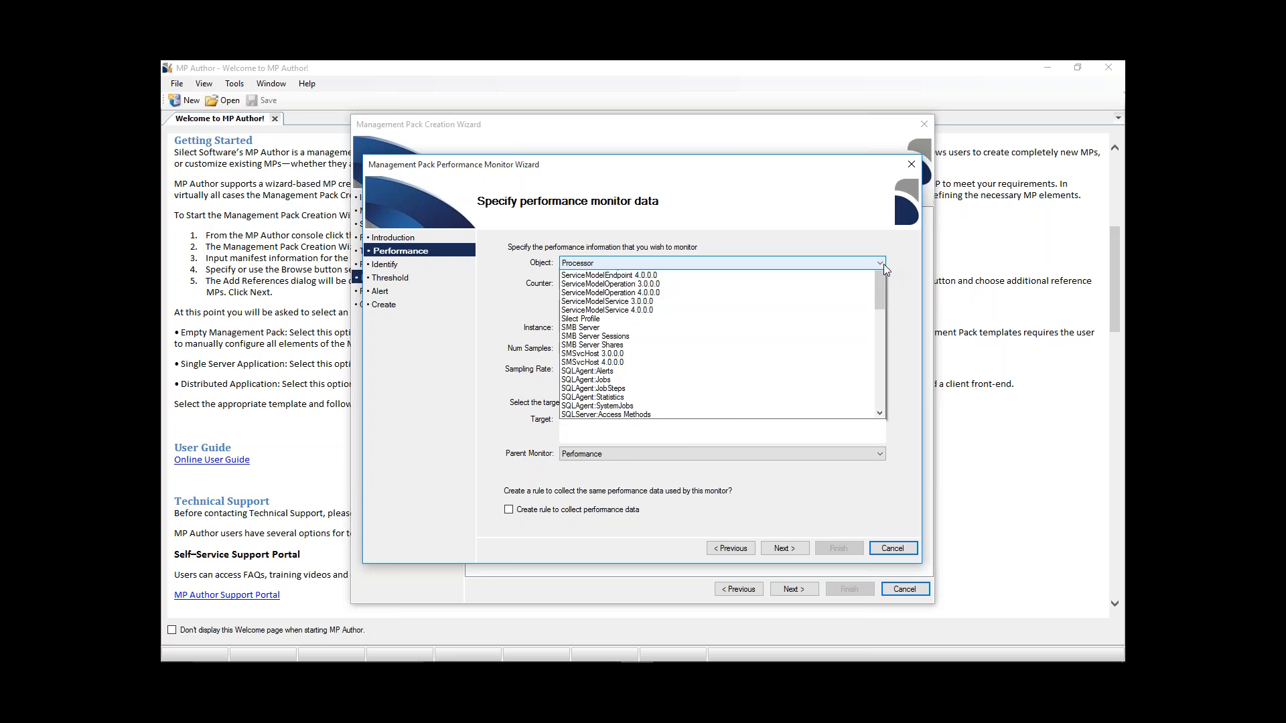
click(880, 274)
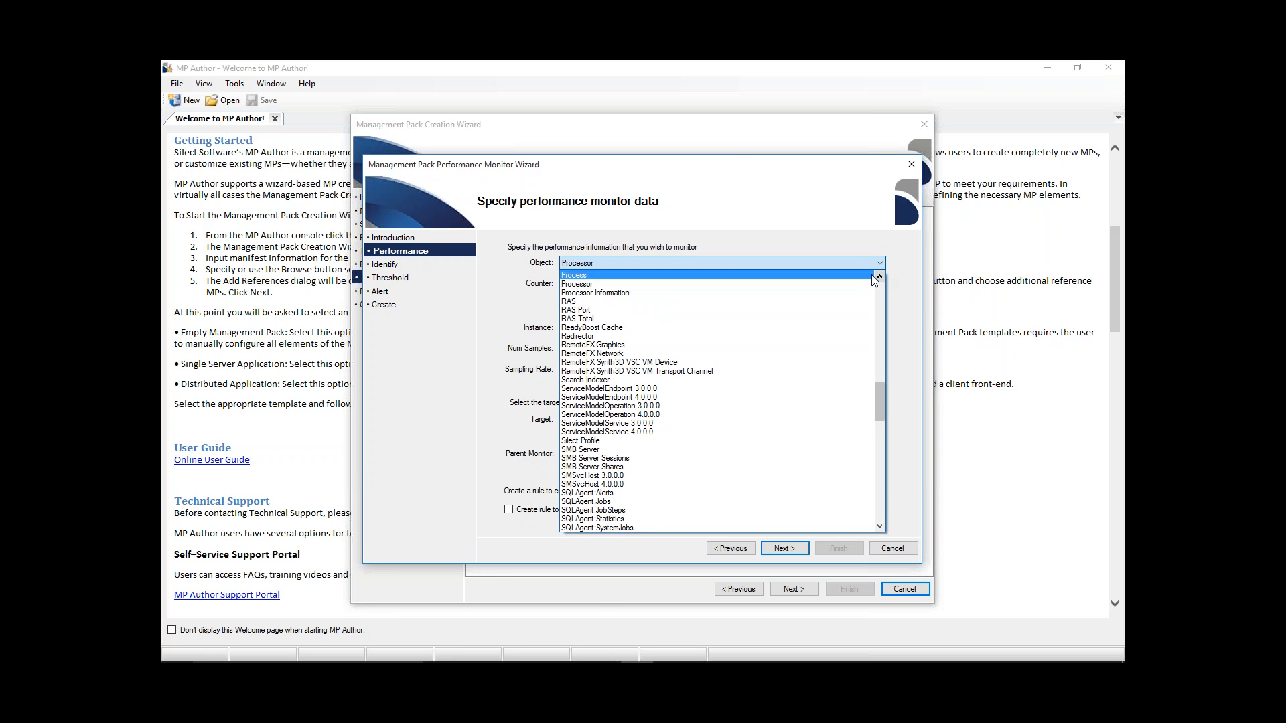
click(862, 276)
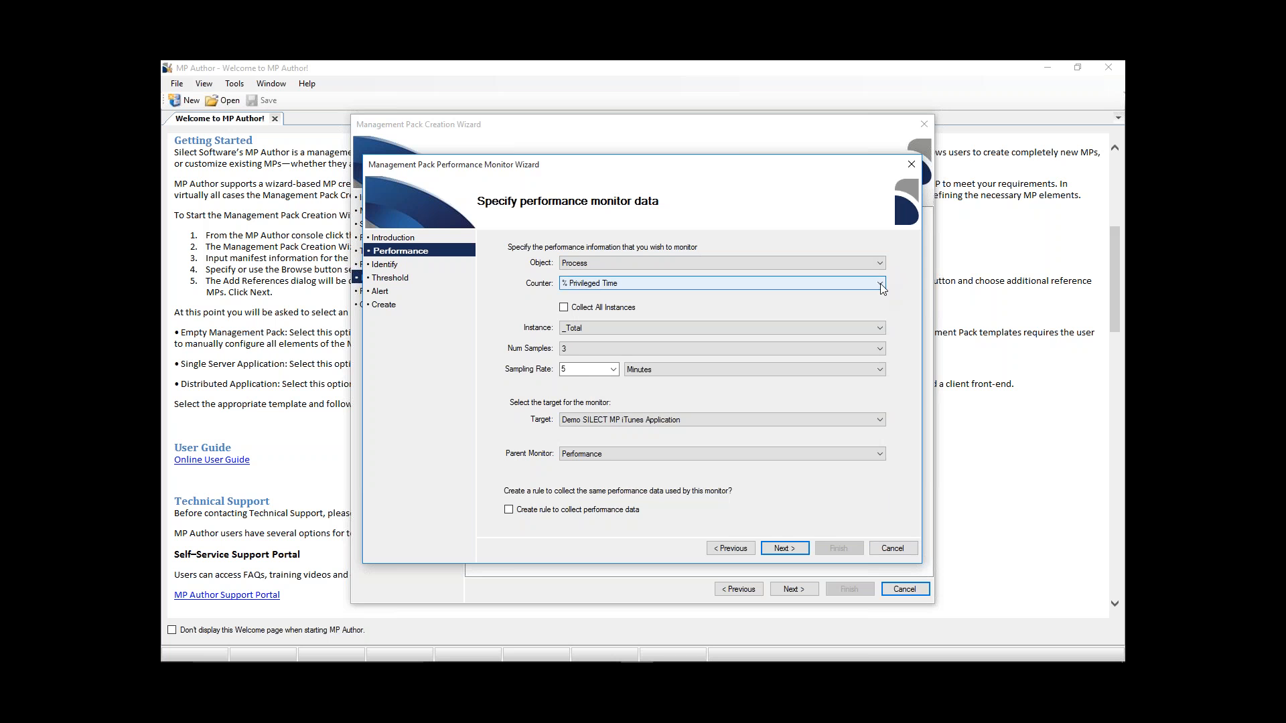
click(880, 284)
click(801, 304)
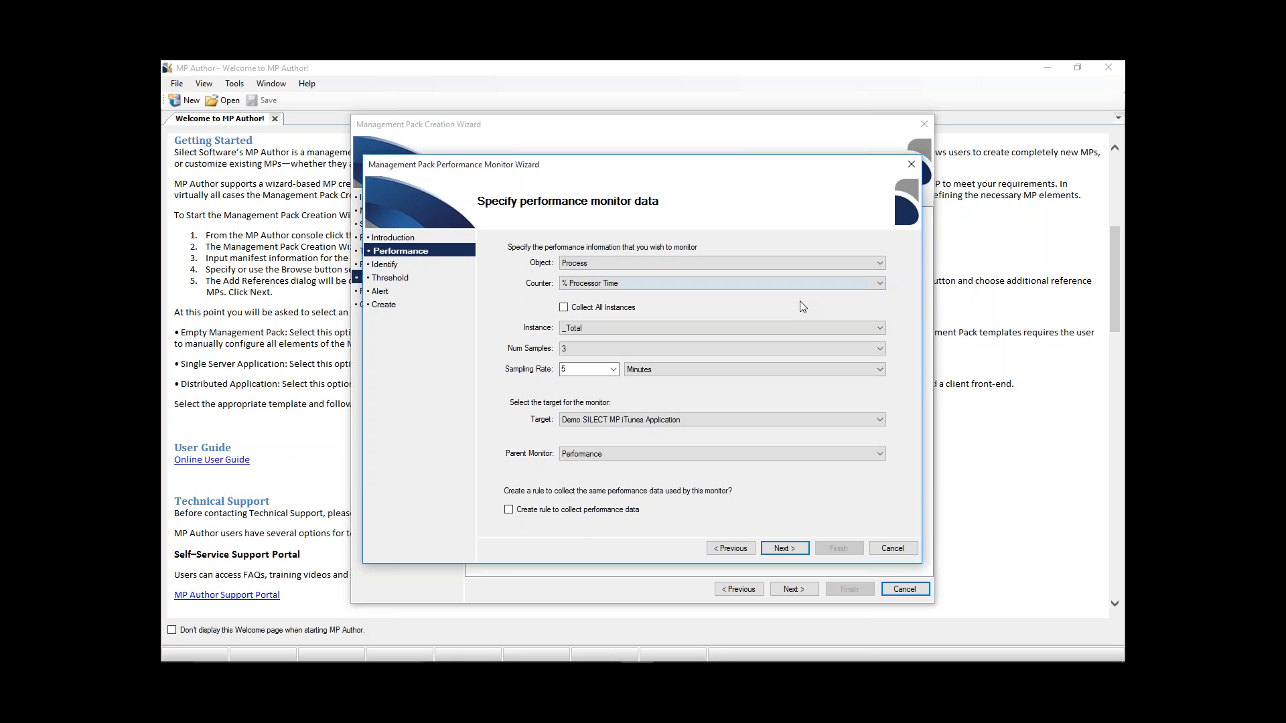
click(879, 329)
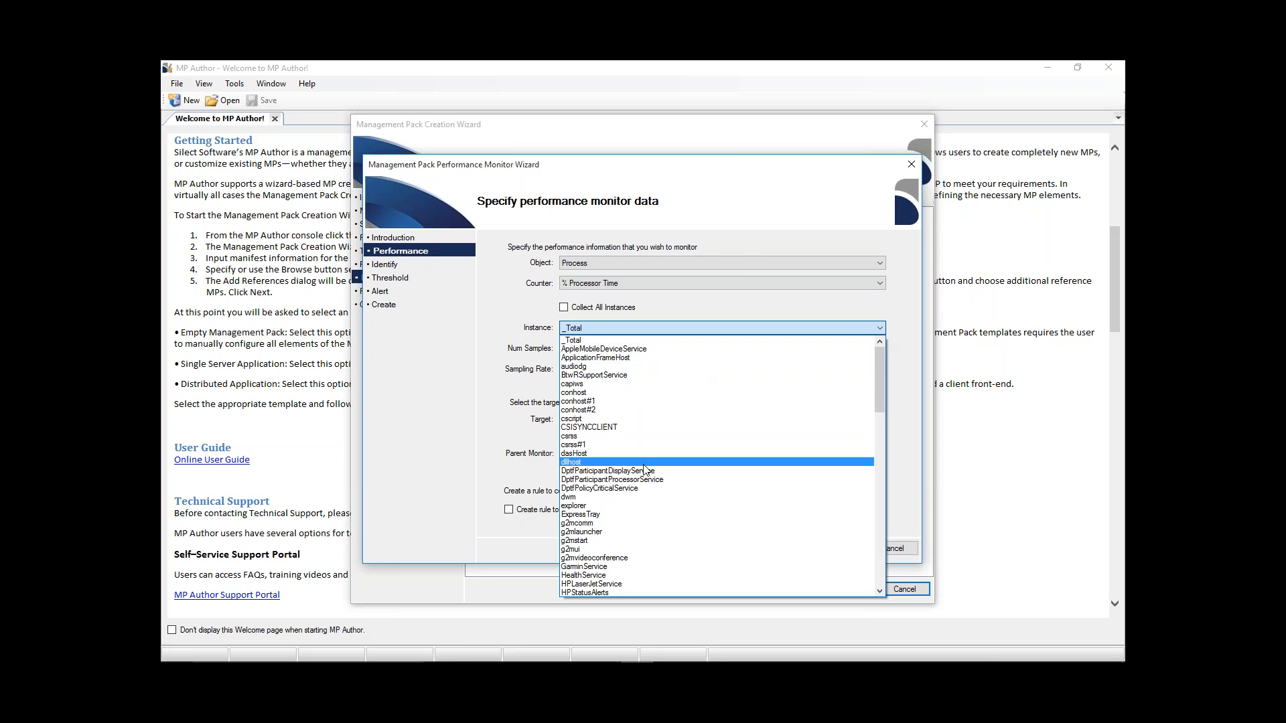
drag(877, 372, 880, 423)
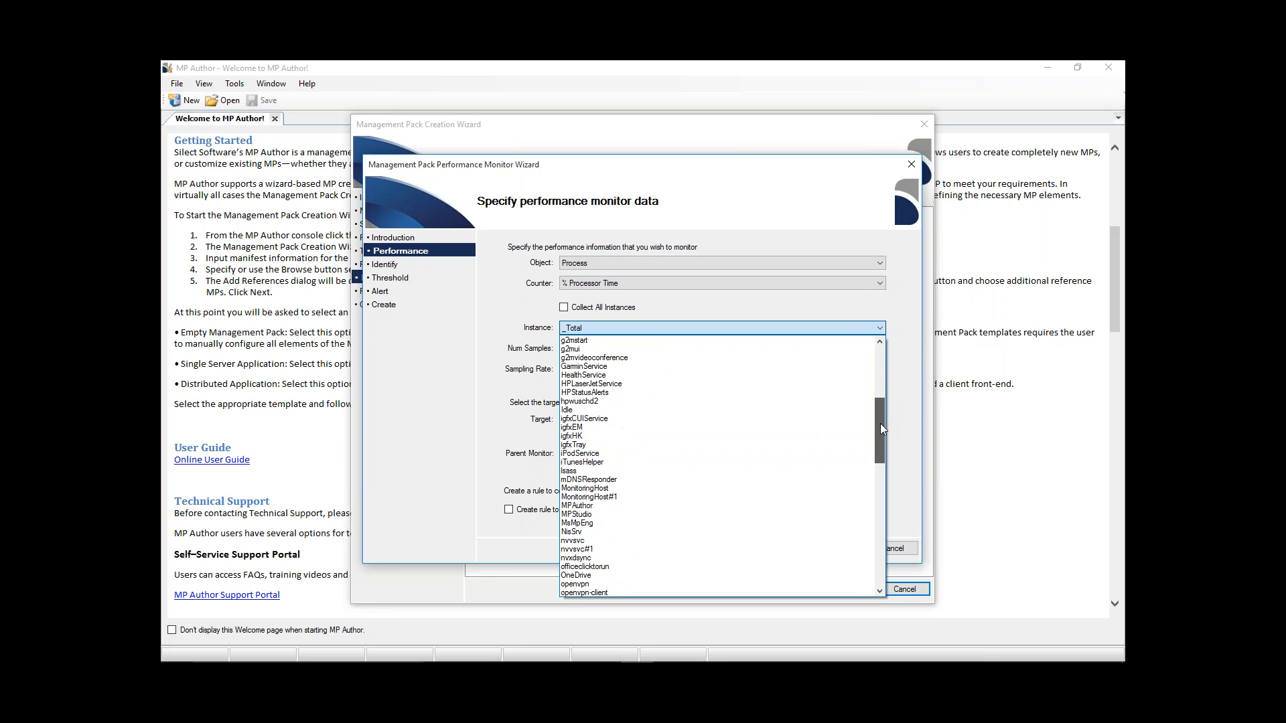
click(577, 515)
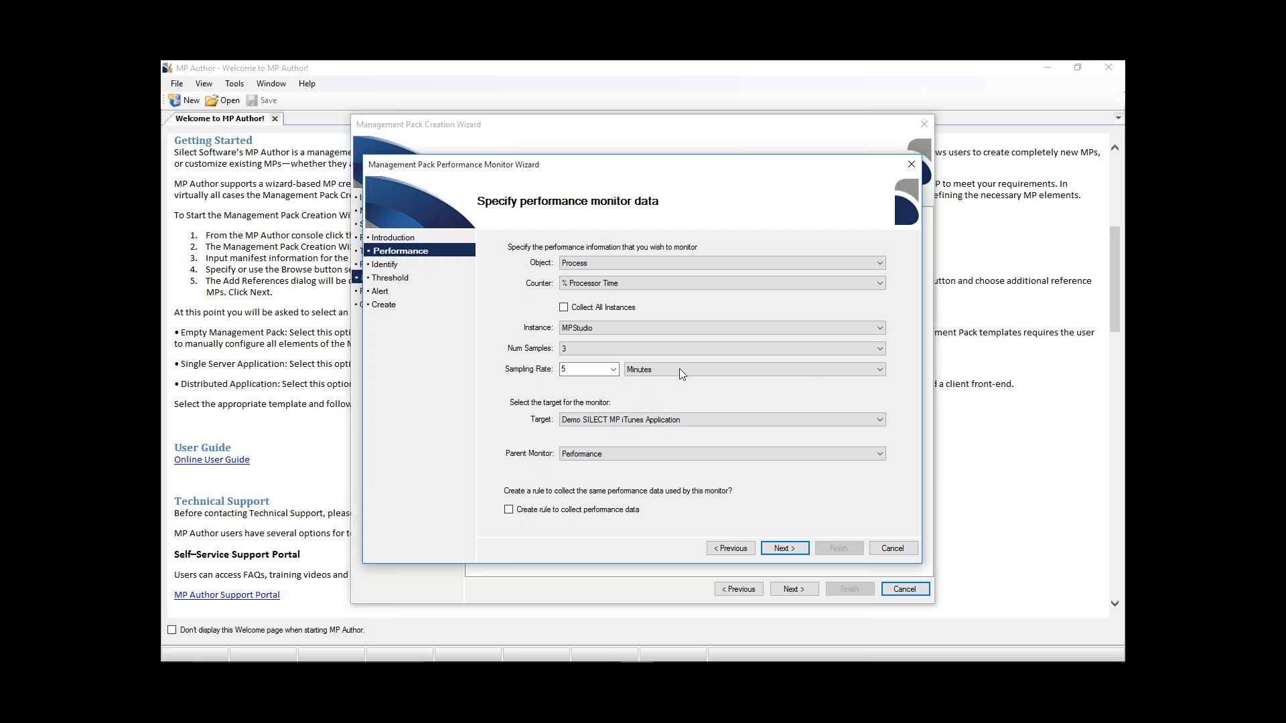
- Keep the 5-minute sampling rate, Demo SILECT MP iTunes Application target and Performance parent monitor, and add a rule to collect the performance data
click(880, 371)
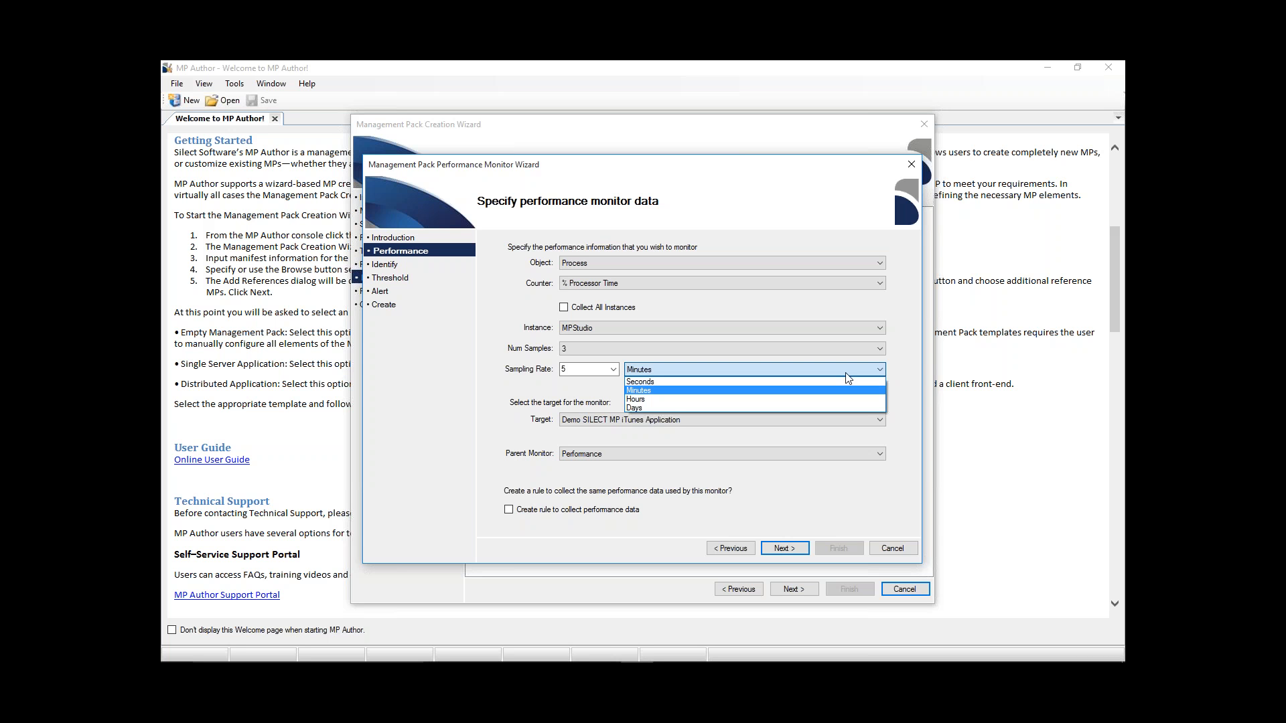
click(720, 392)
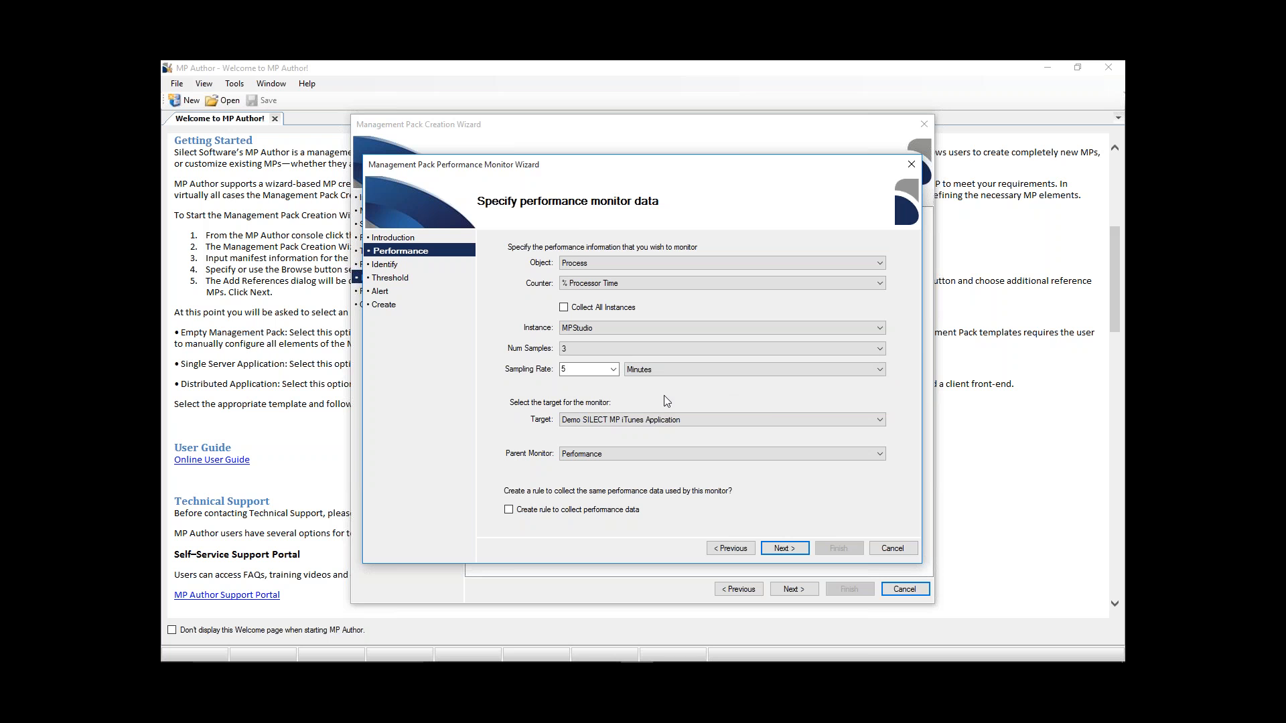
click(879, 420)
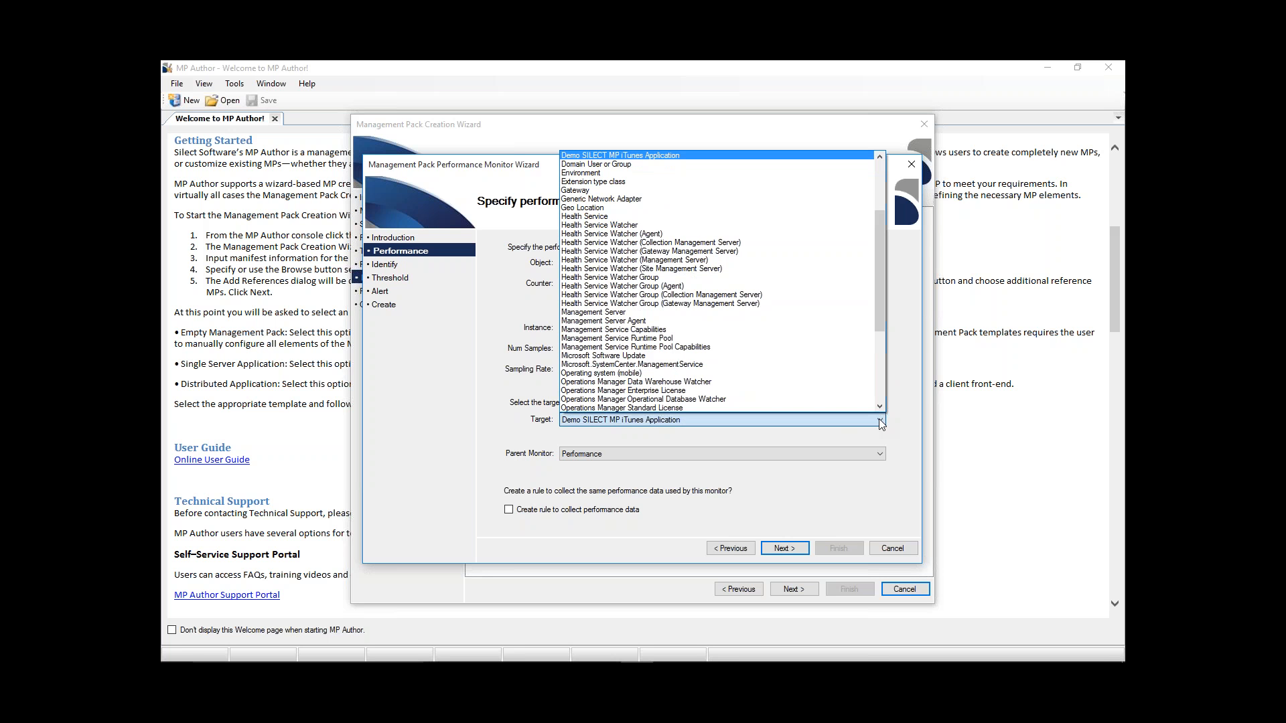
click(758, 153)
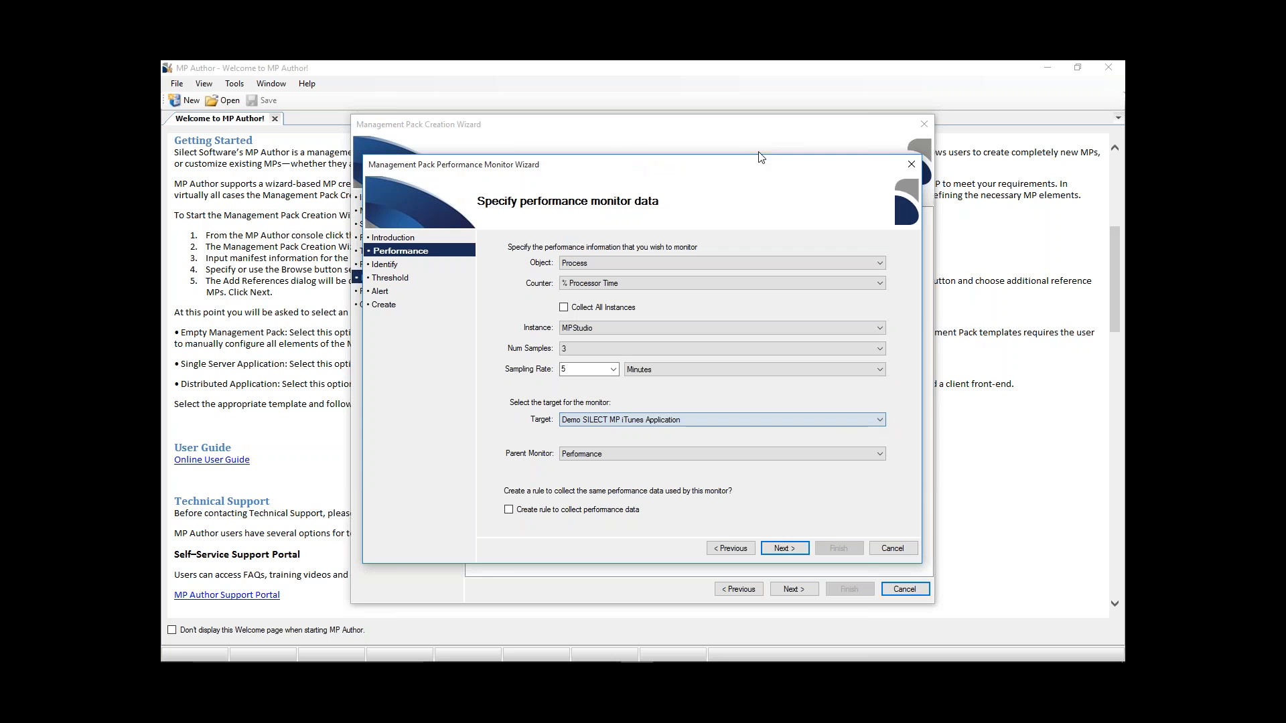
click(873, 457)
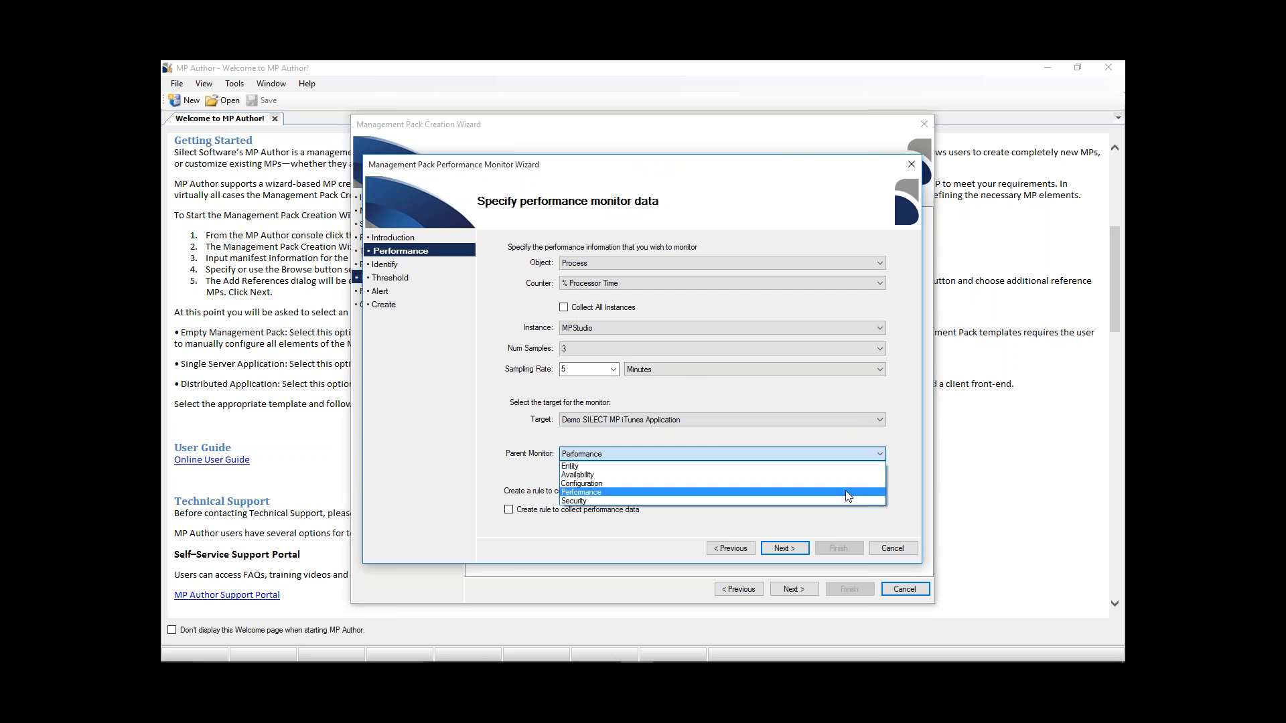
click(846, 492)
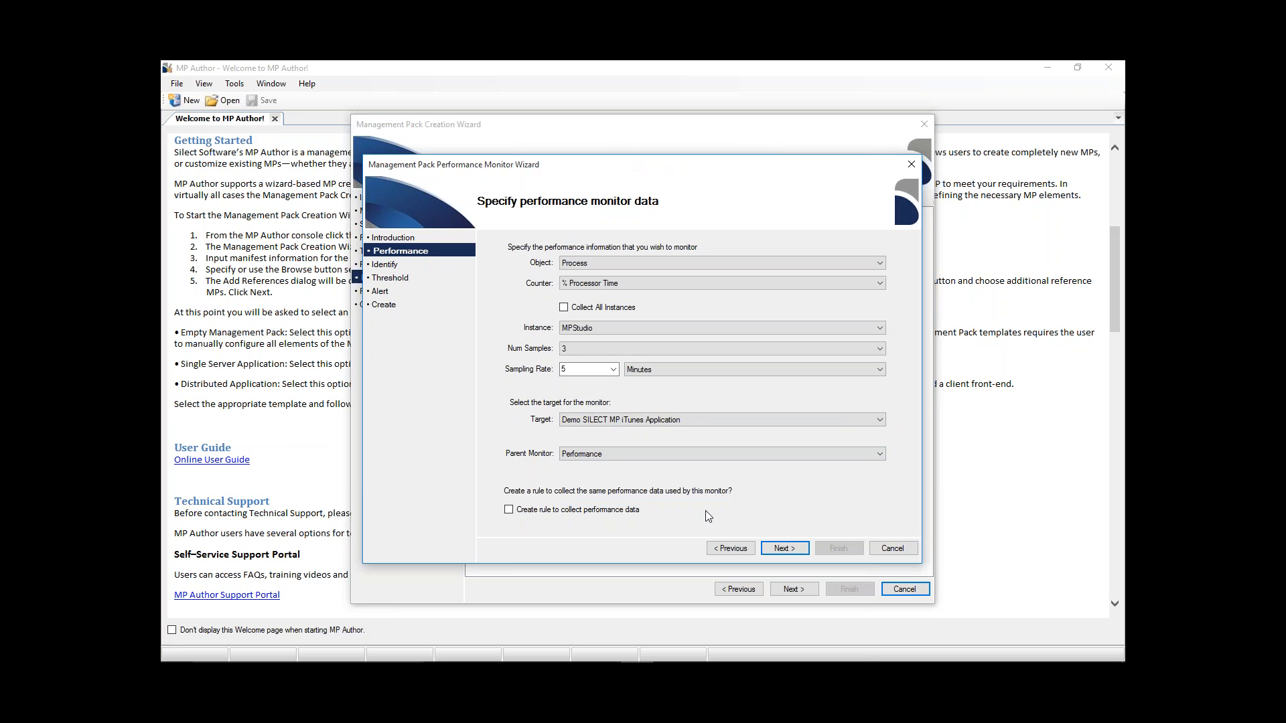
click(509, 510)
click(792, 553)
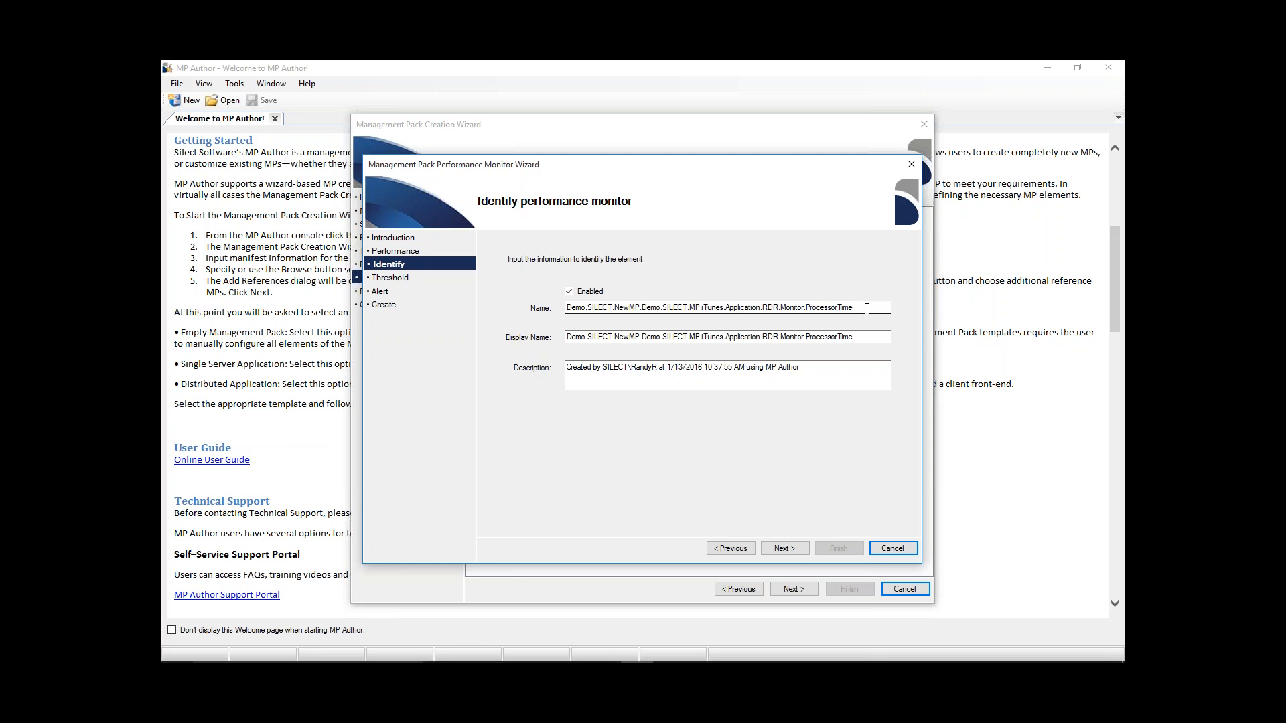
- Review the performance monitor's name, display name and description, and accept the prefilled, enabled identification details
key(Tab)
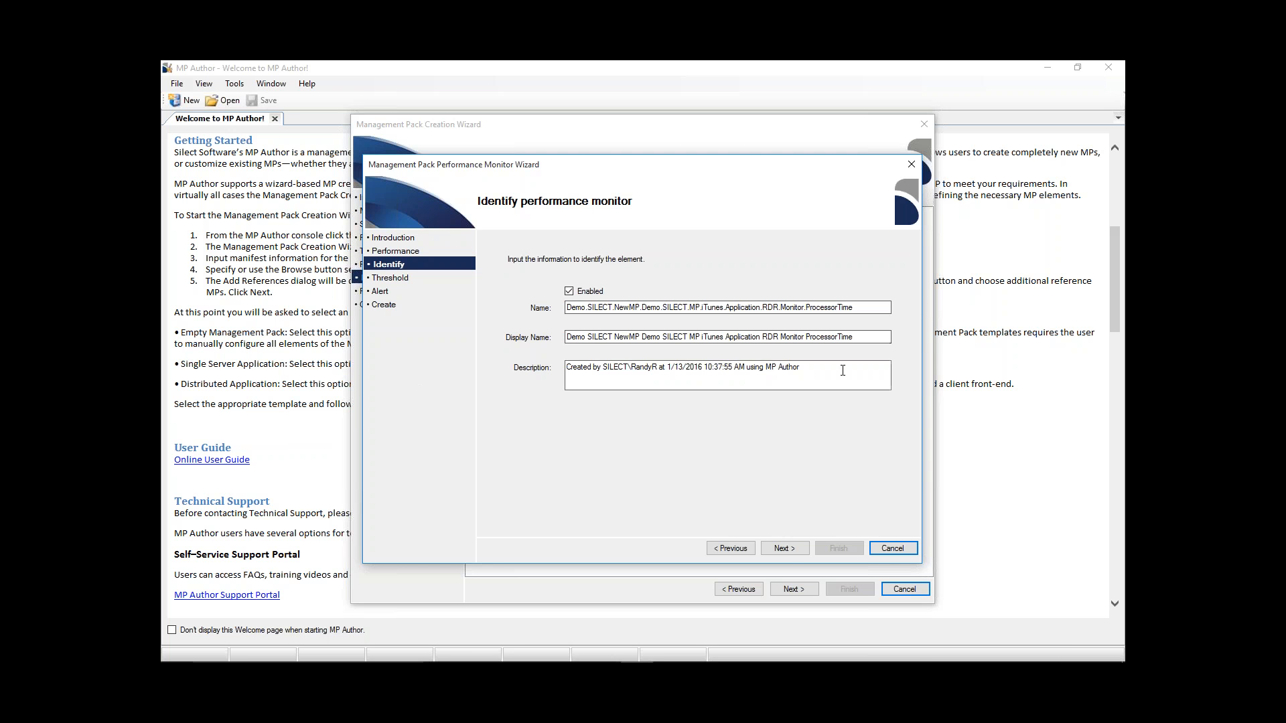
key(Tab)
click(789, 551)
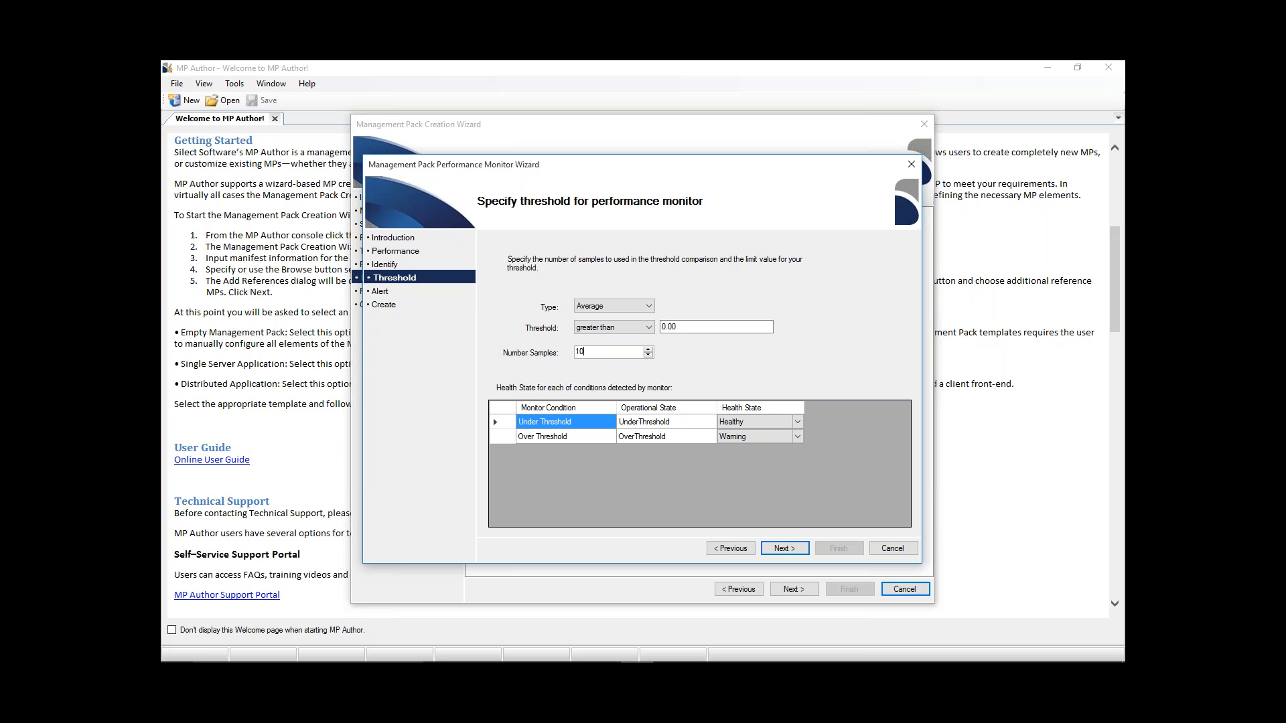
- Set the performance monitor's threshold to an average greater than 50.00, keeping 10 samples and the default health states
click(650, 308)
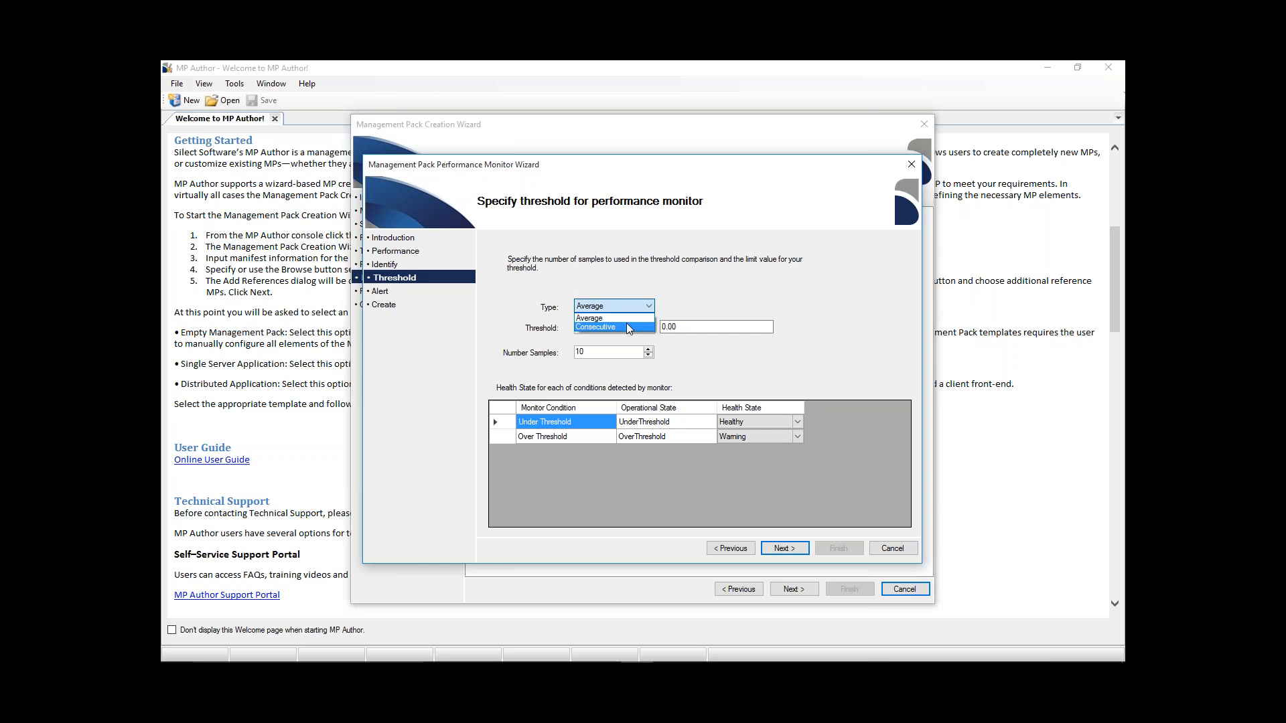
click(627, 320)
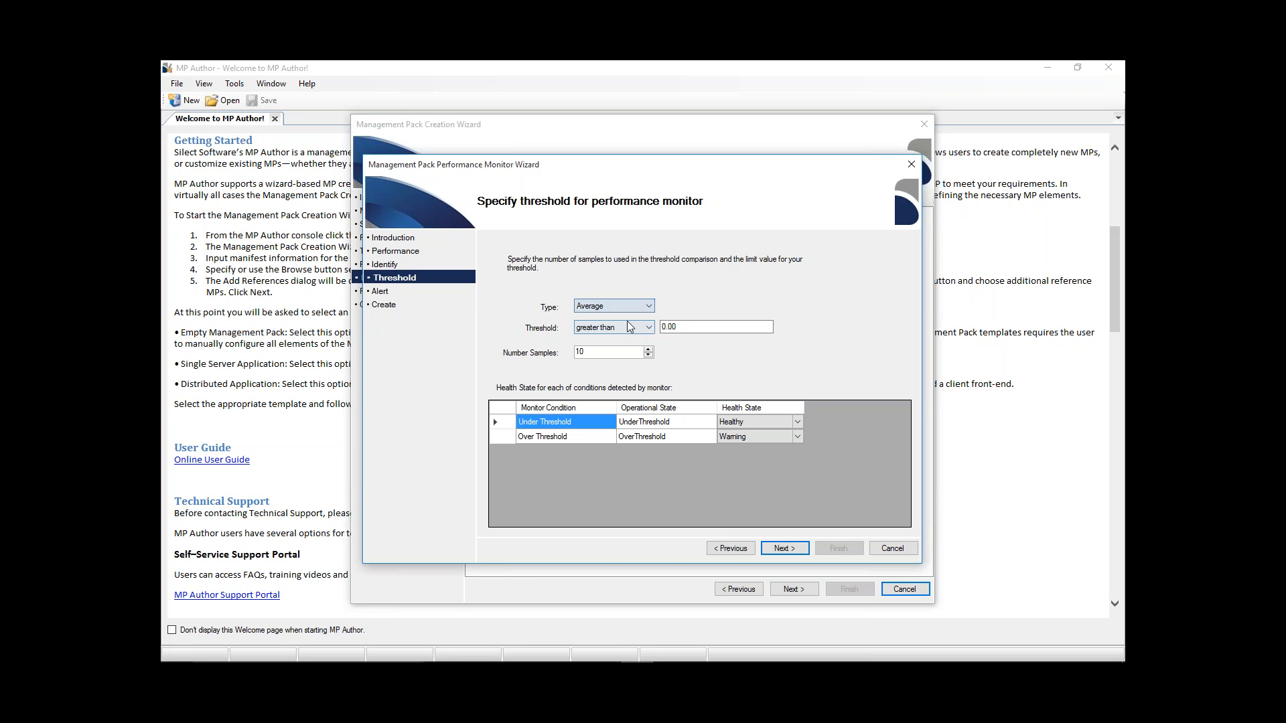
click(647, 328)
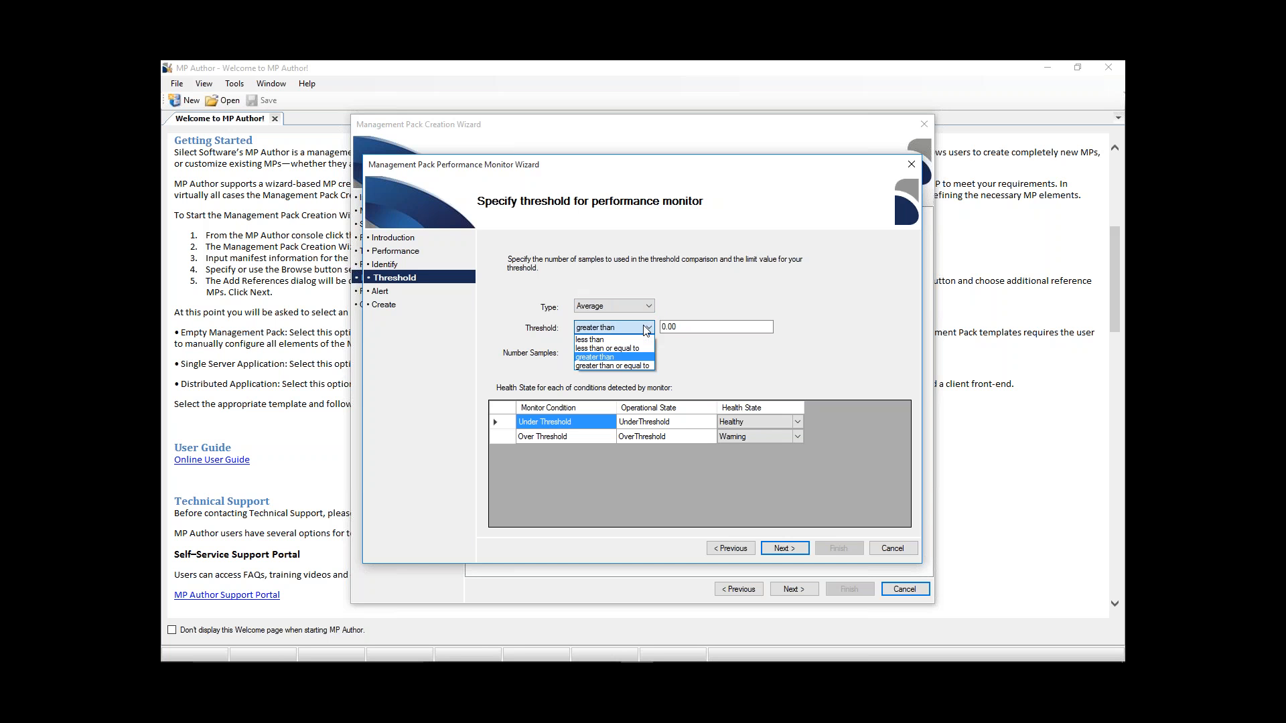
click(638, 357)
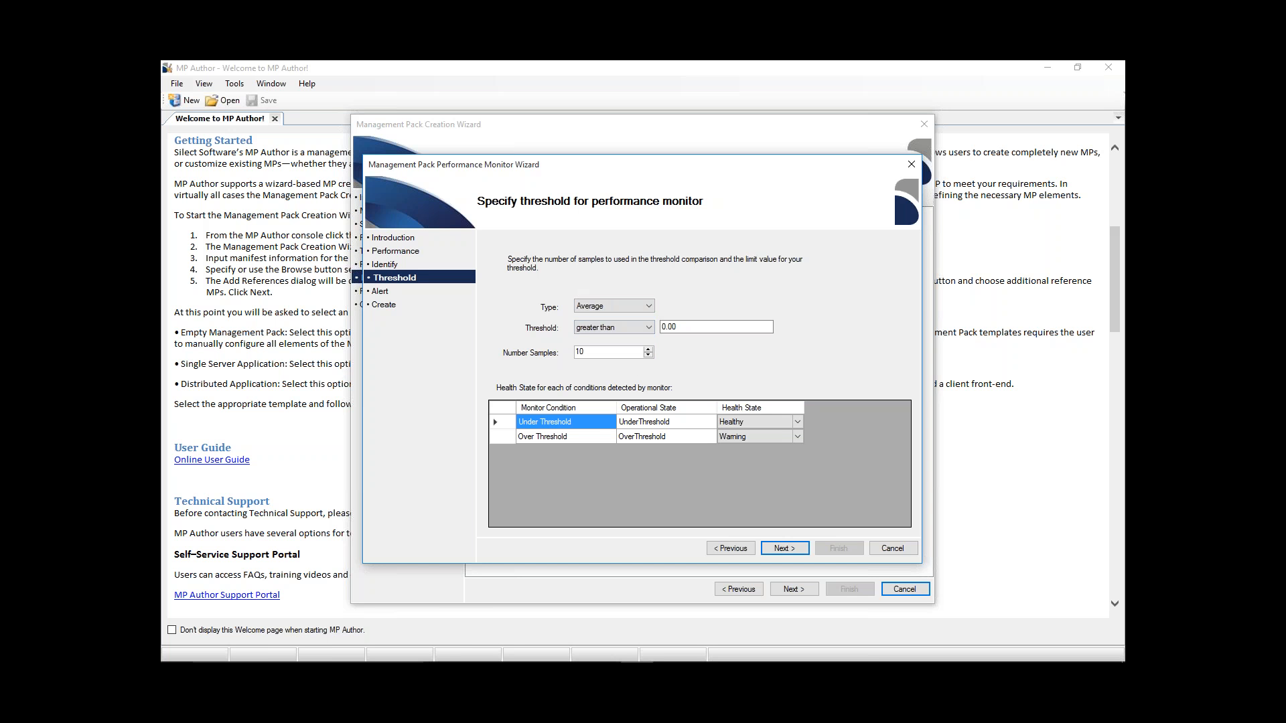
click(668, 327)
text(50)
click(797, 554)
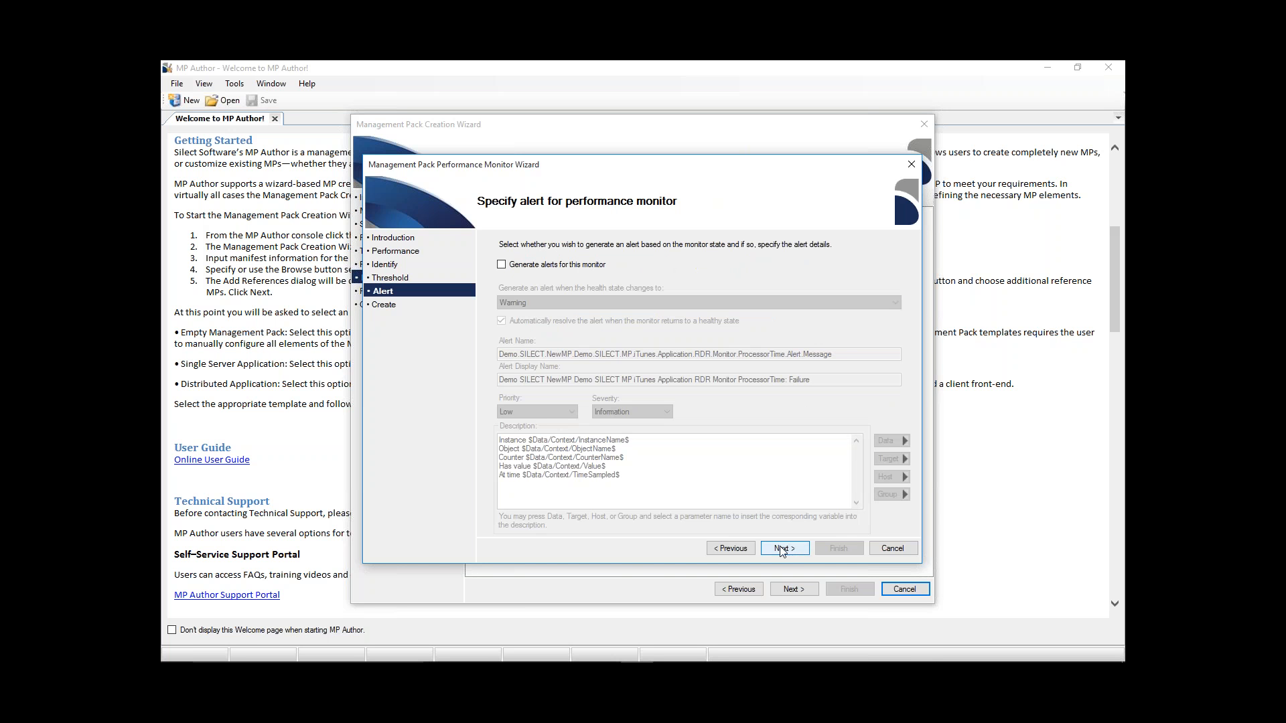
- Generate alerts for the performance monitor on the Warning state with High priority and Error severity, and create the monitor
click(502, 265)
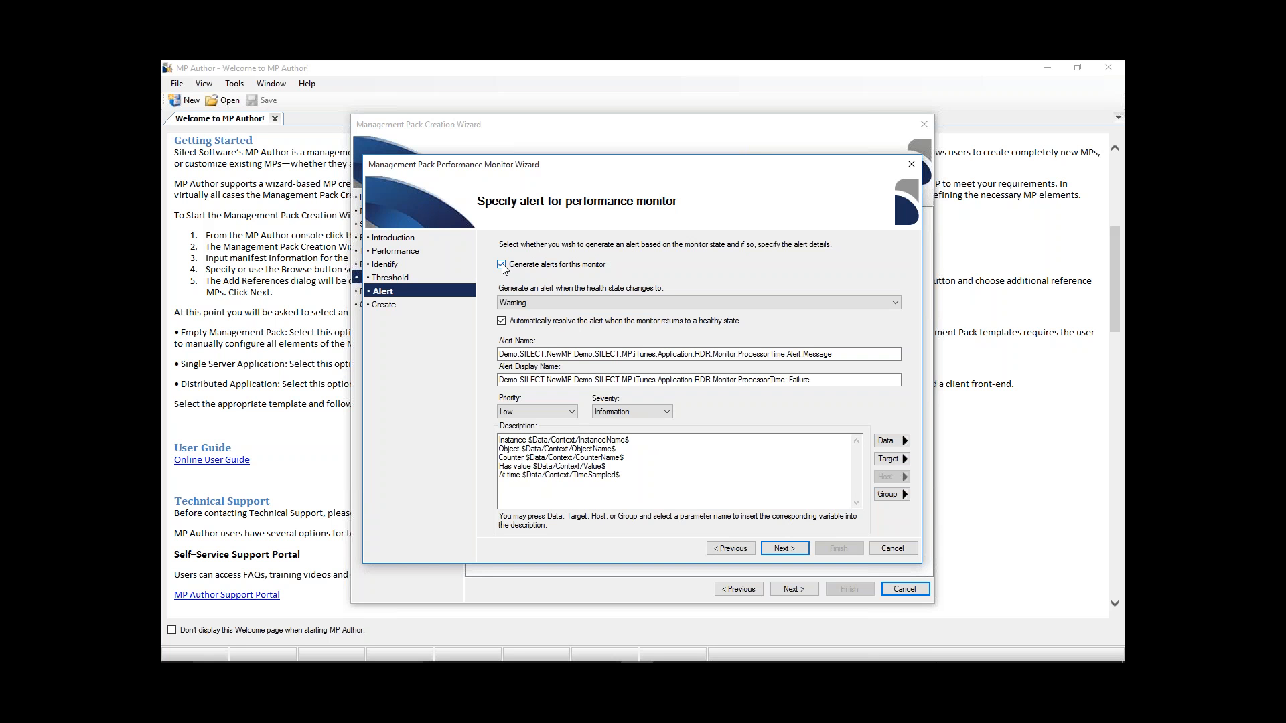
click(573, 412)
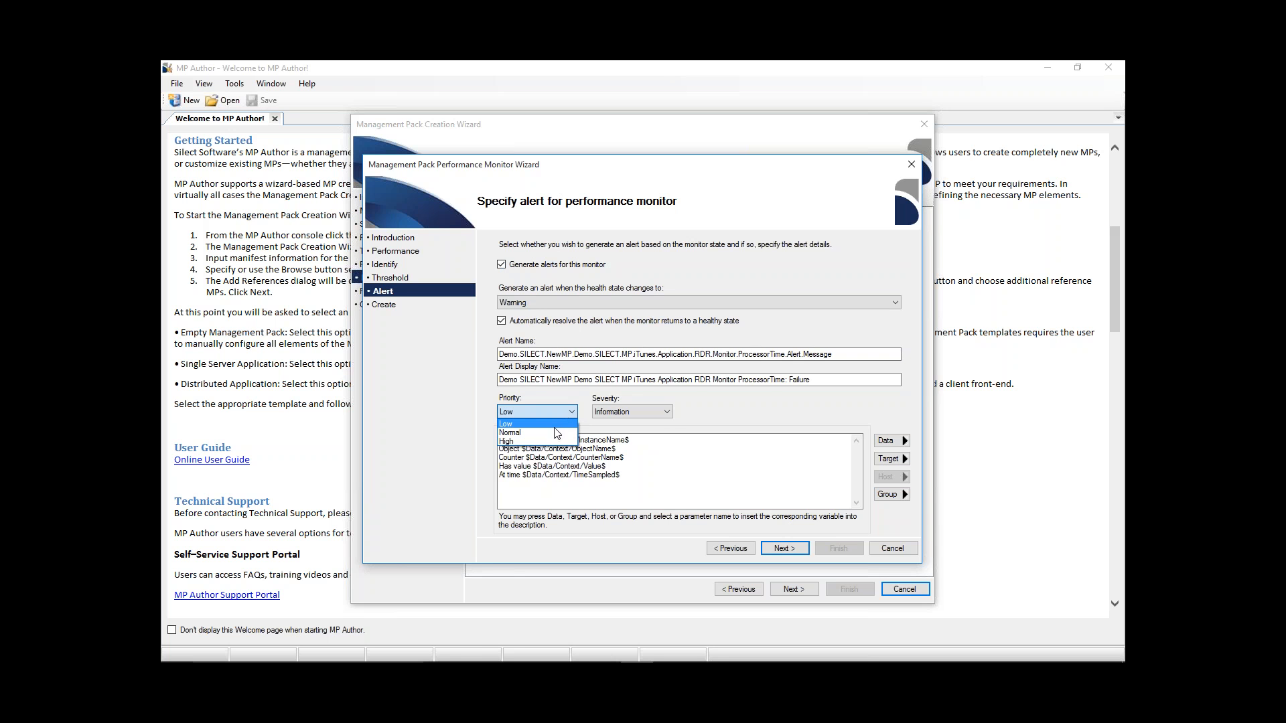
click(551, 442)
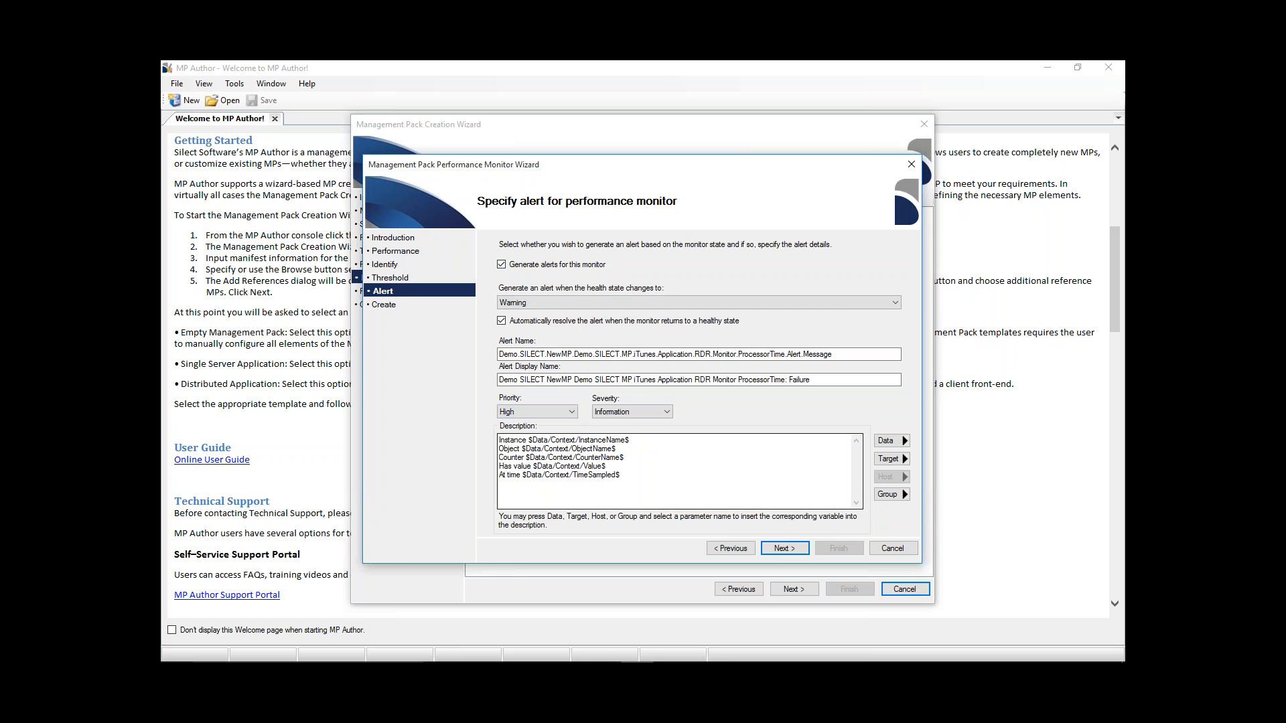
click(669, 413)
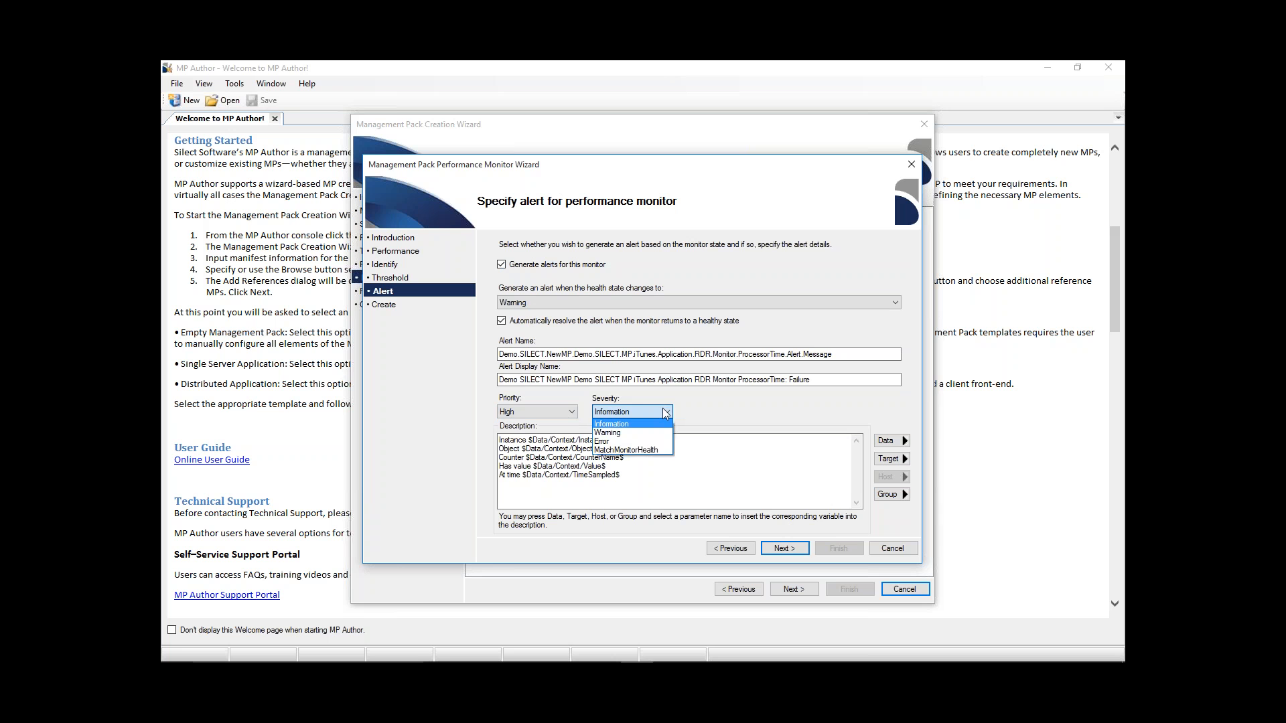
click(638, 441)
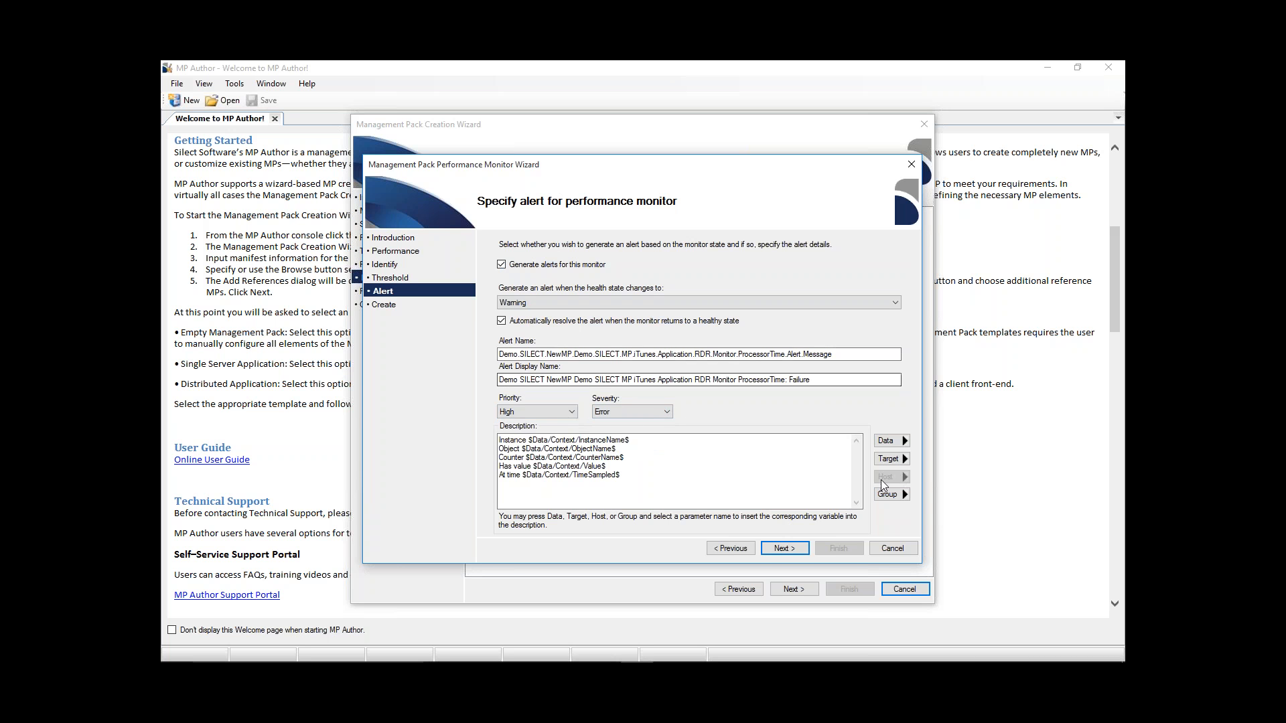
click(901, 460)
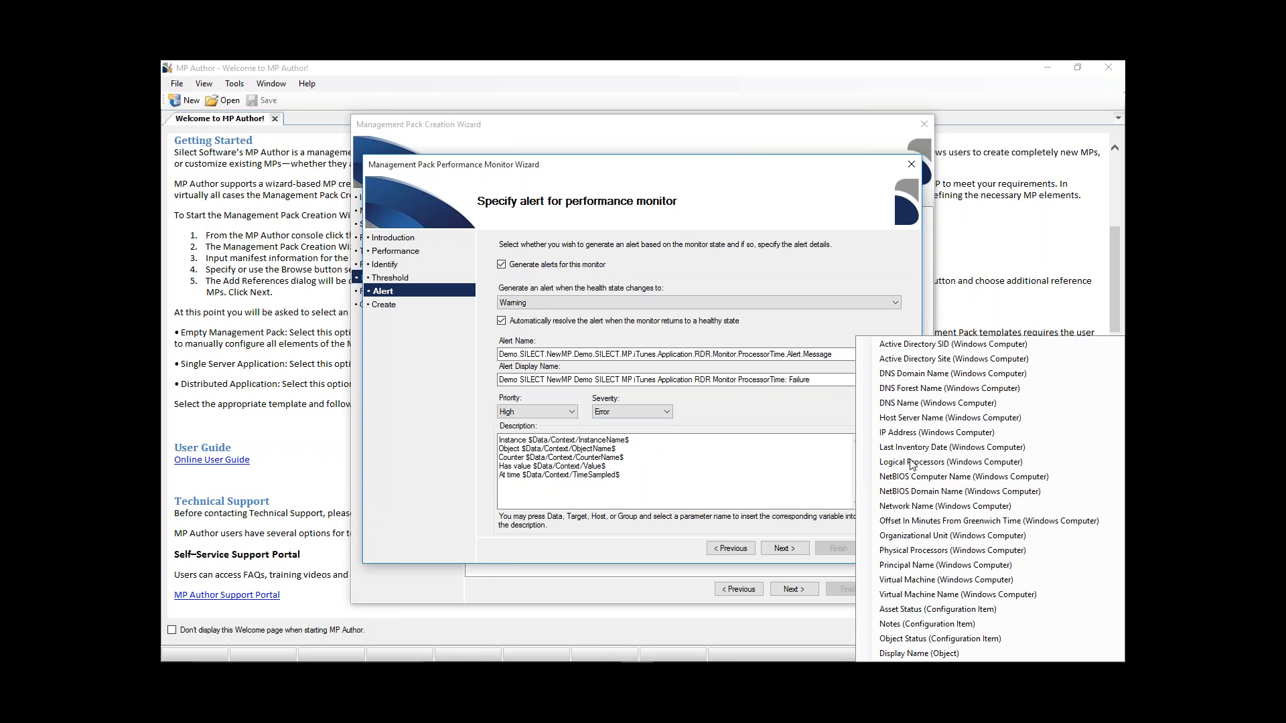
click(806, 471)
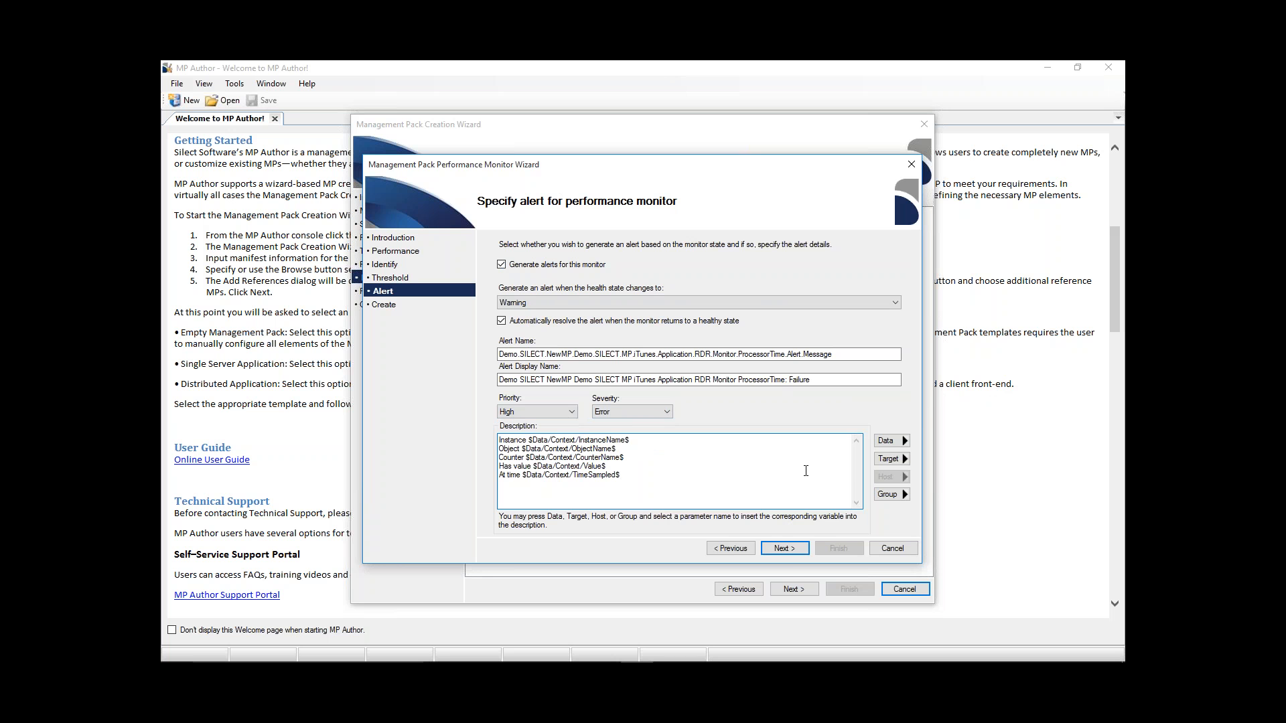
click(789, 550)
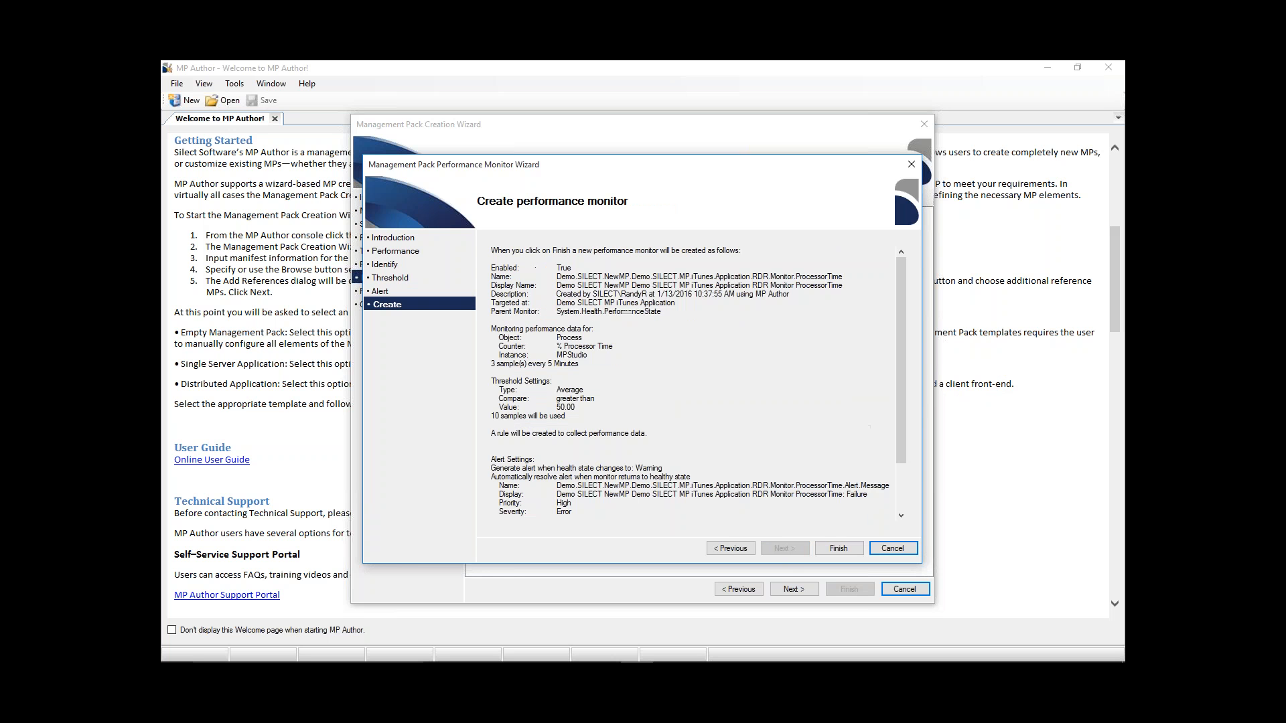
click(839, 549)
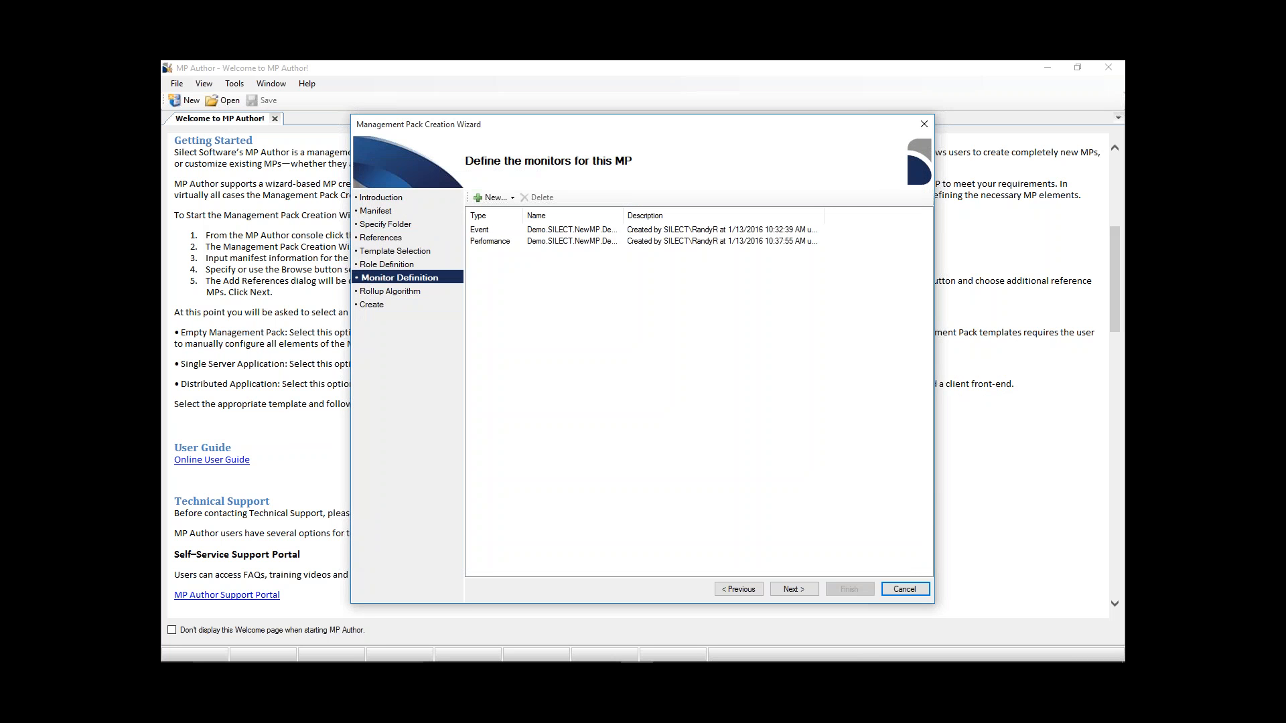
- Start a new service monitor using the prefilled computer, keeping the Demo SILECT MP iTunes Application target and Availability parent monitor
click(486, 199)
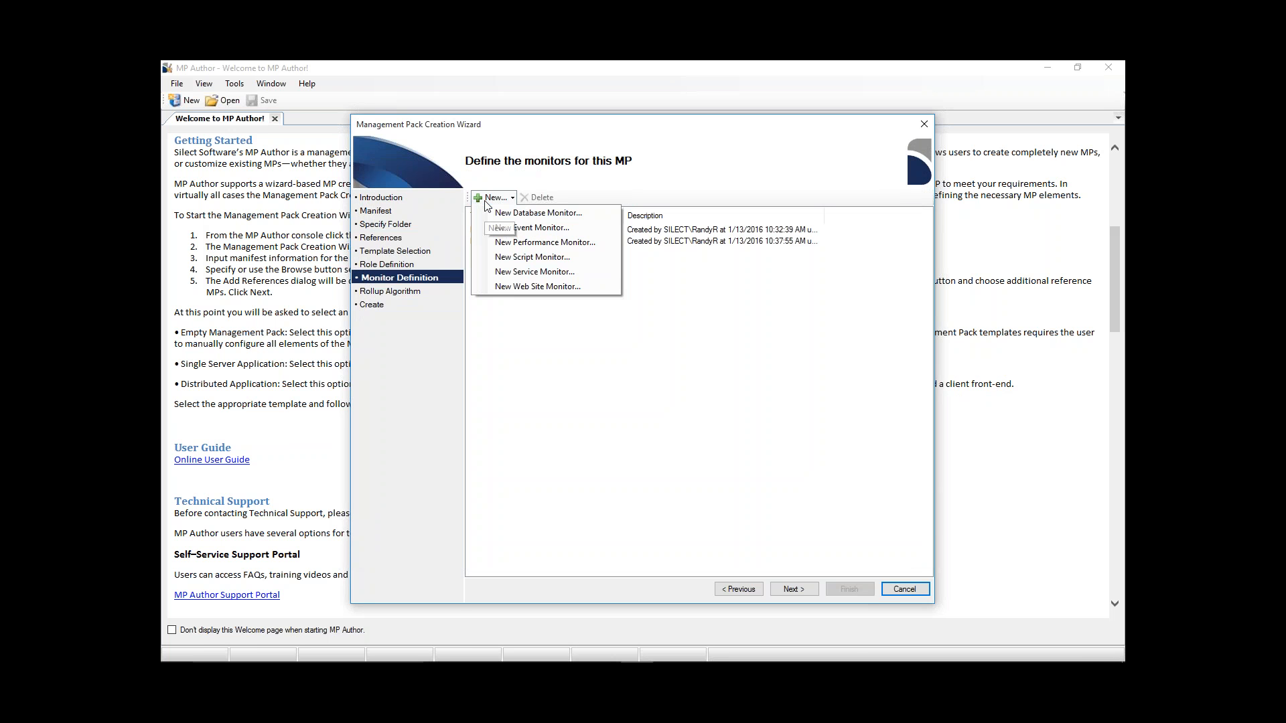
click(568, 275)
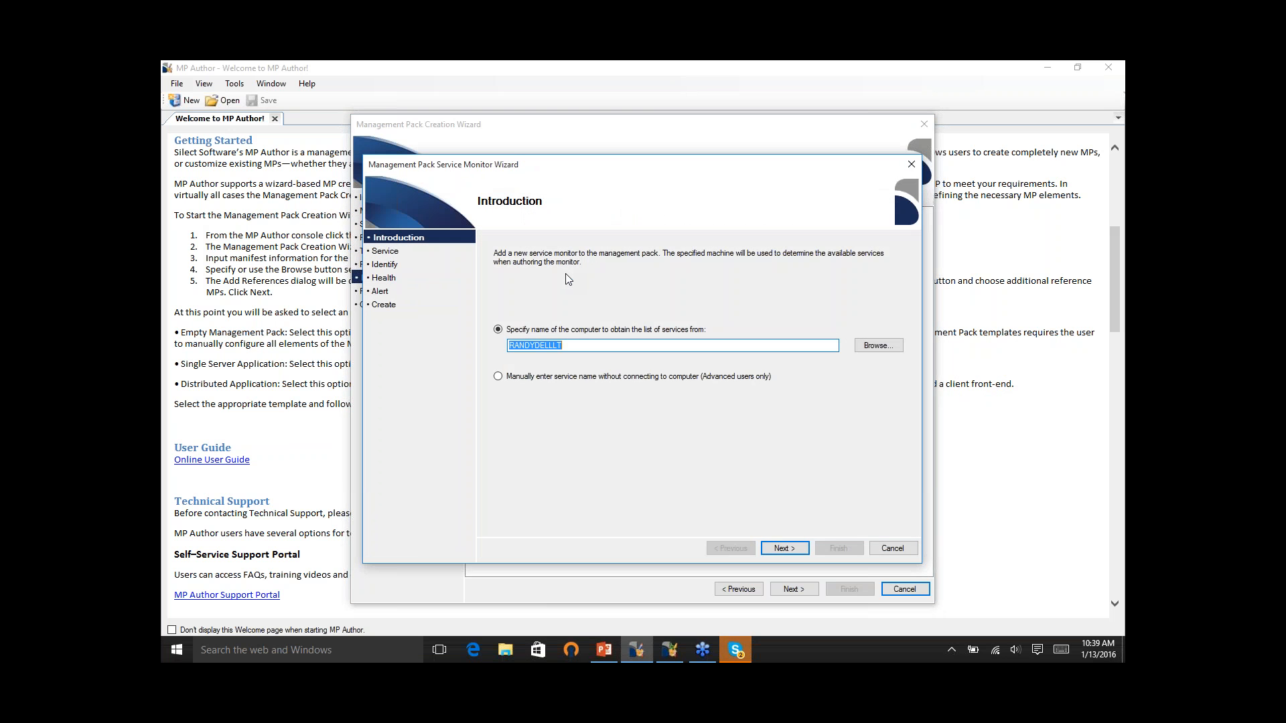
click(784, 548)
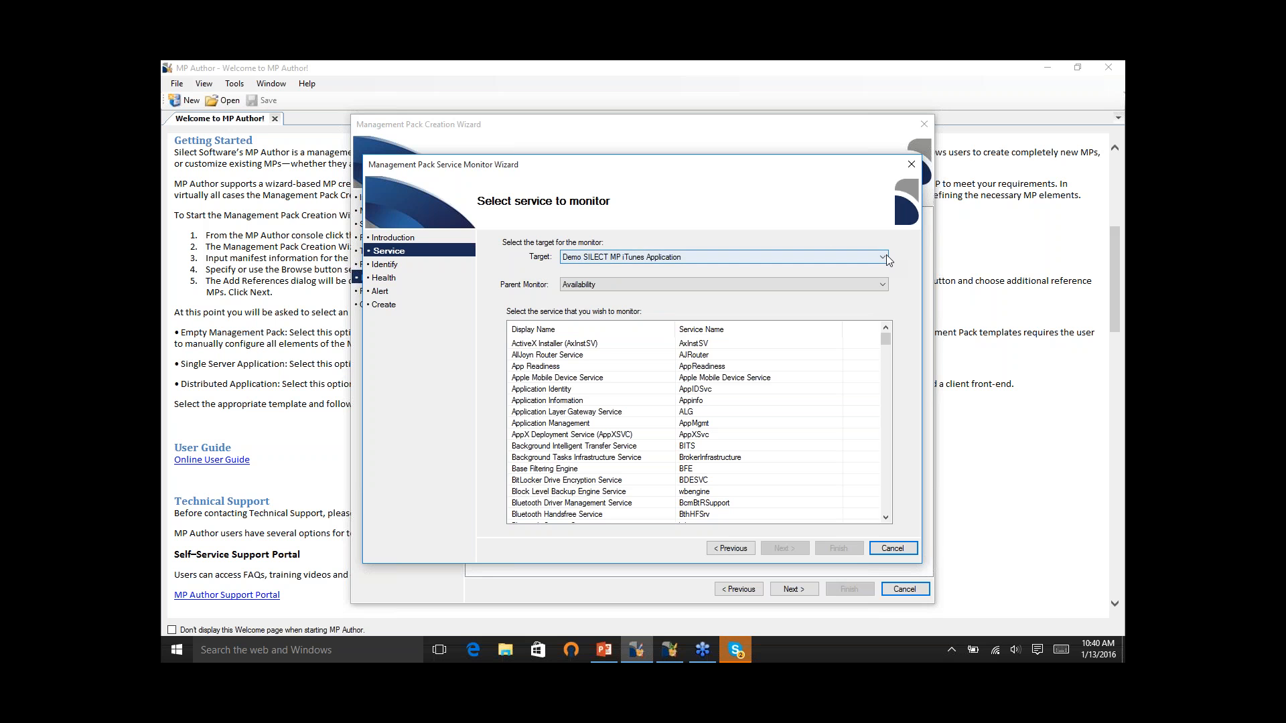
click(883, 284)
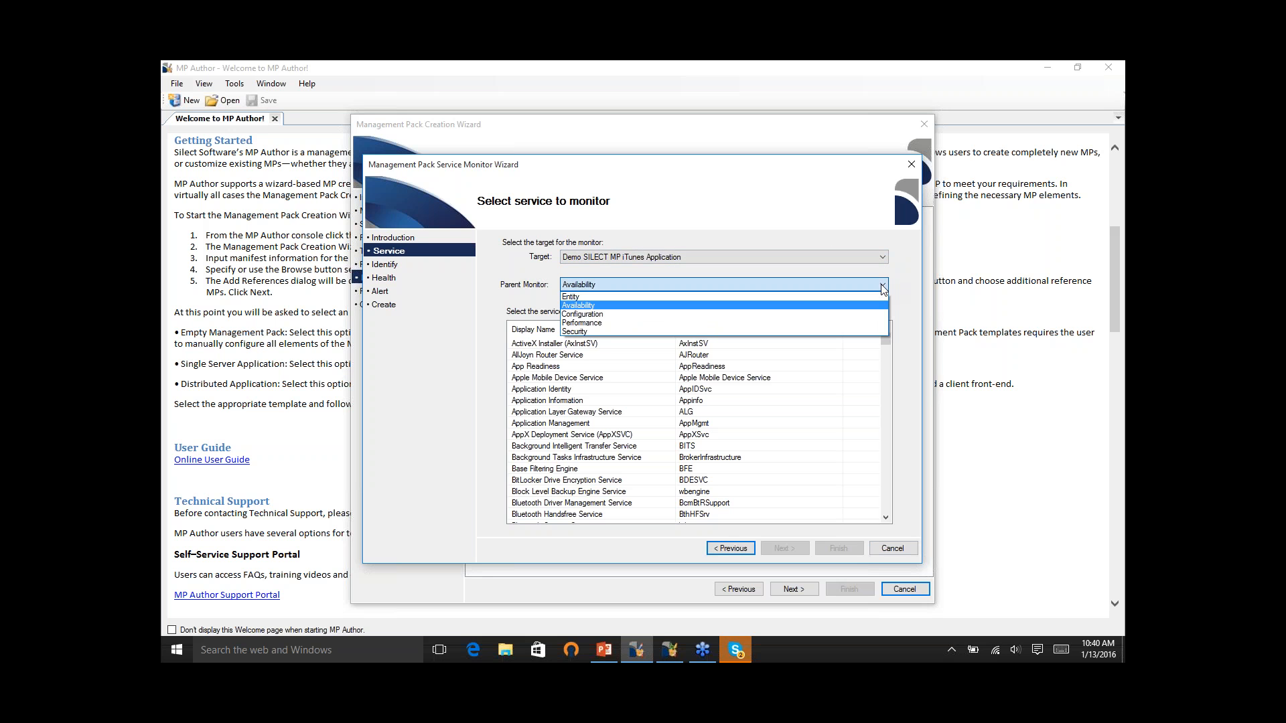
click(802, 305)
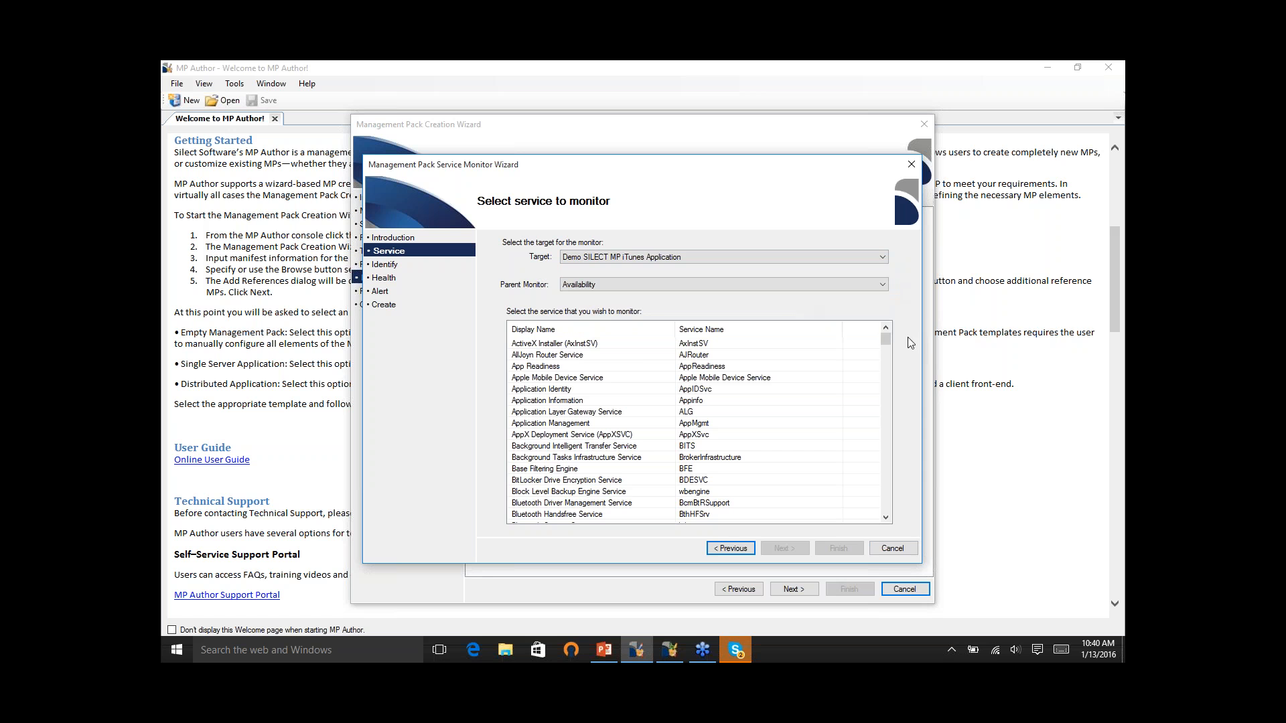
- Choose Silect Testing Service as the service to monitor and accept the prefilled identification details and default health states
drag(887, 341, 895, 455)
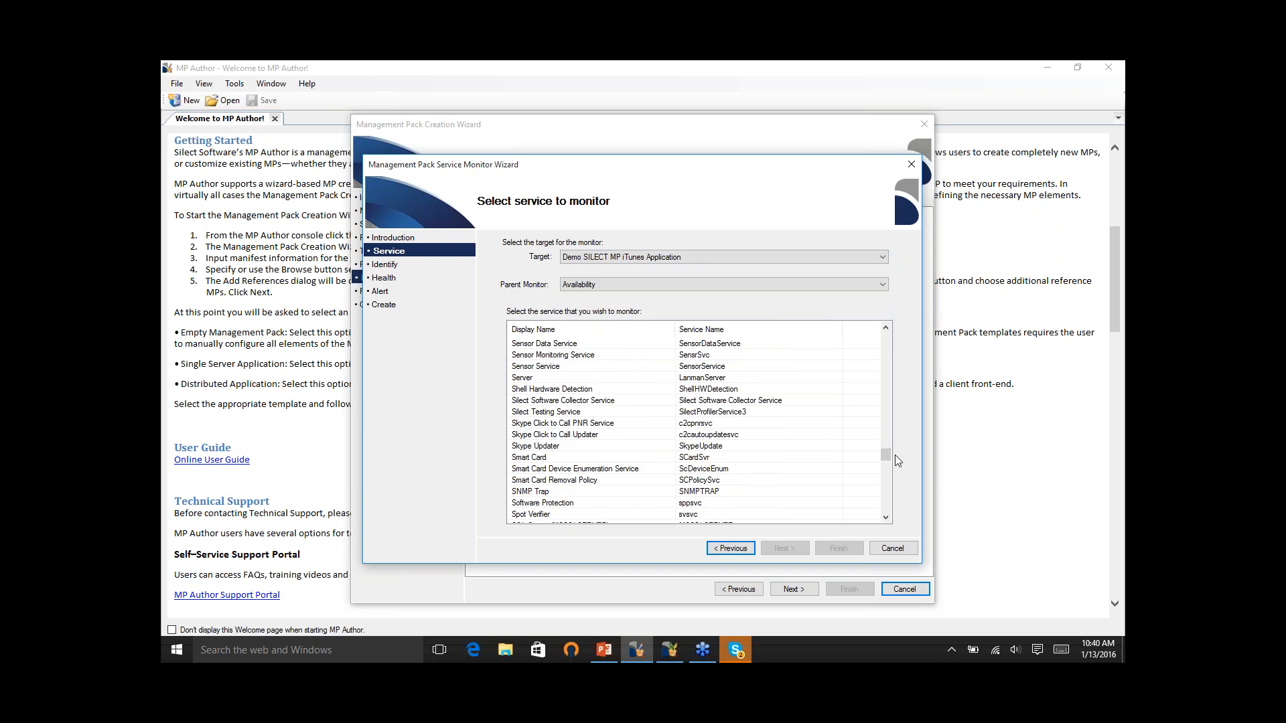
click(558, 414)
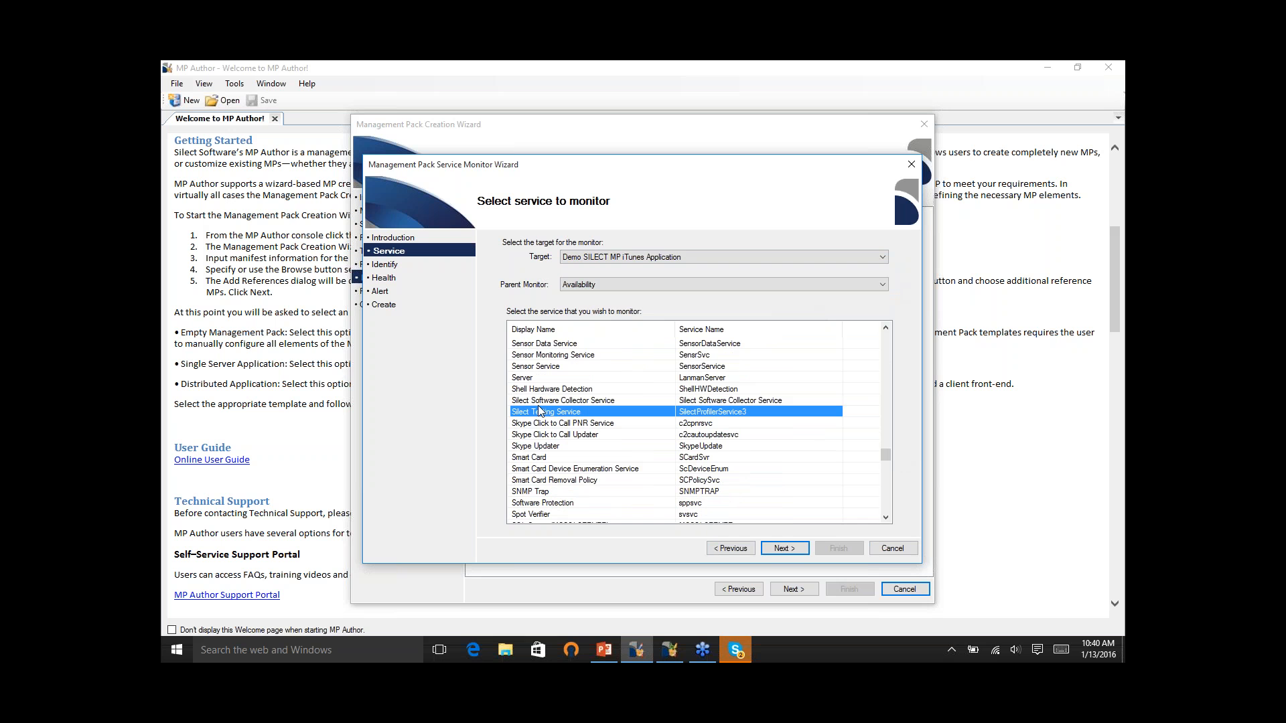
click(784, 549)
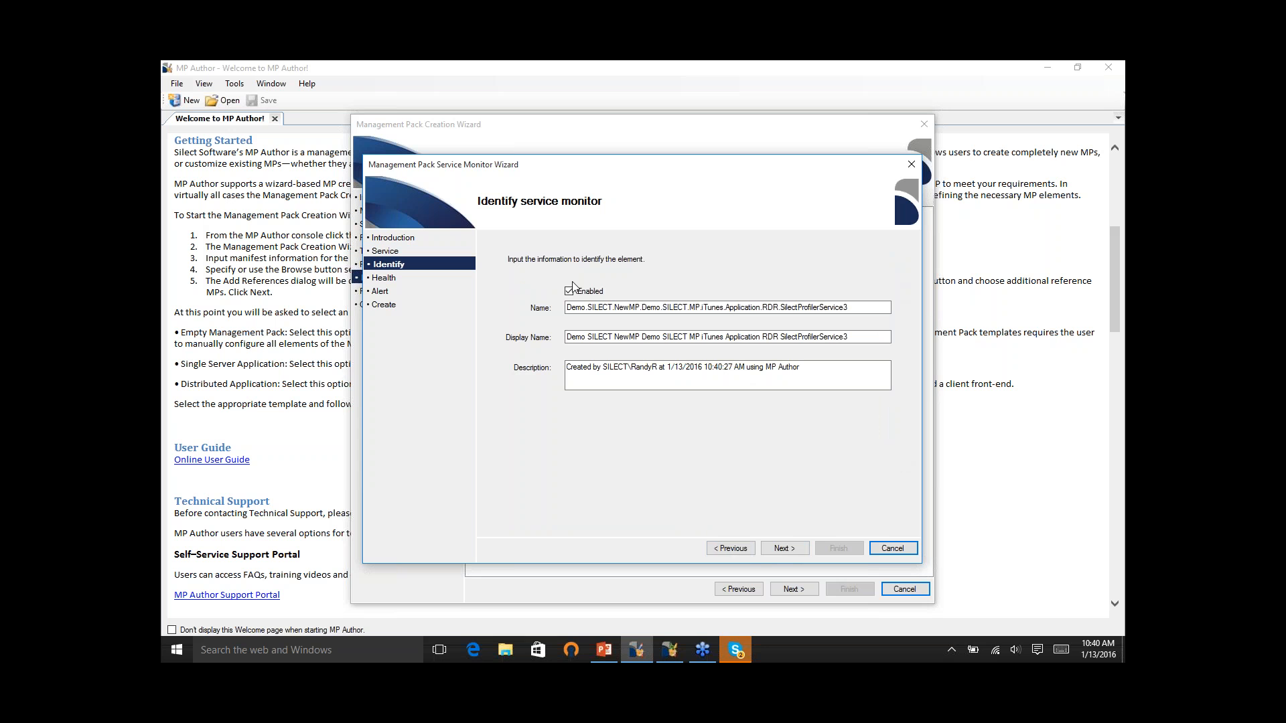
click(794, 551)
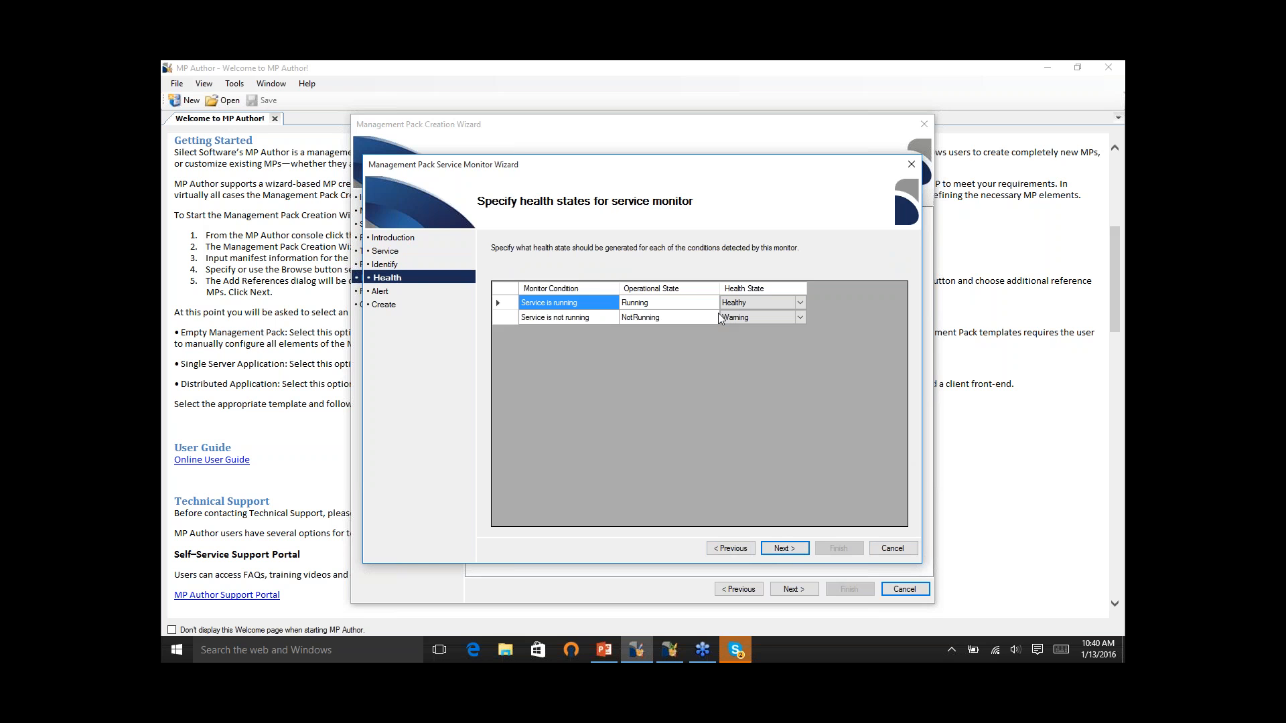
click(806, 551)
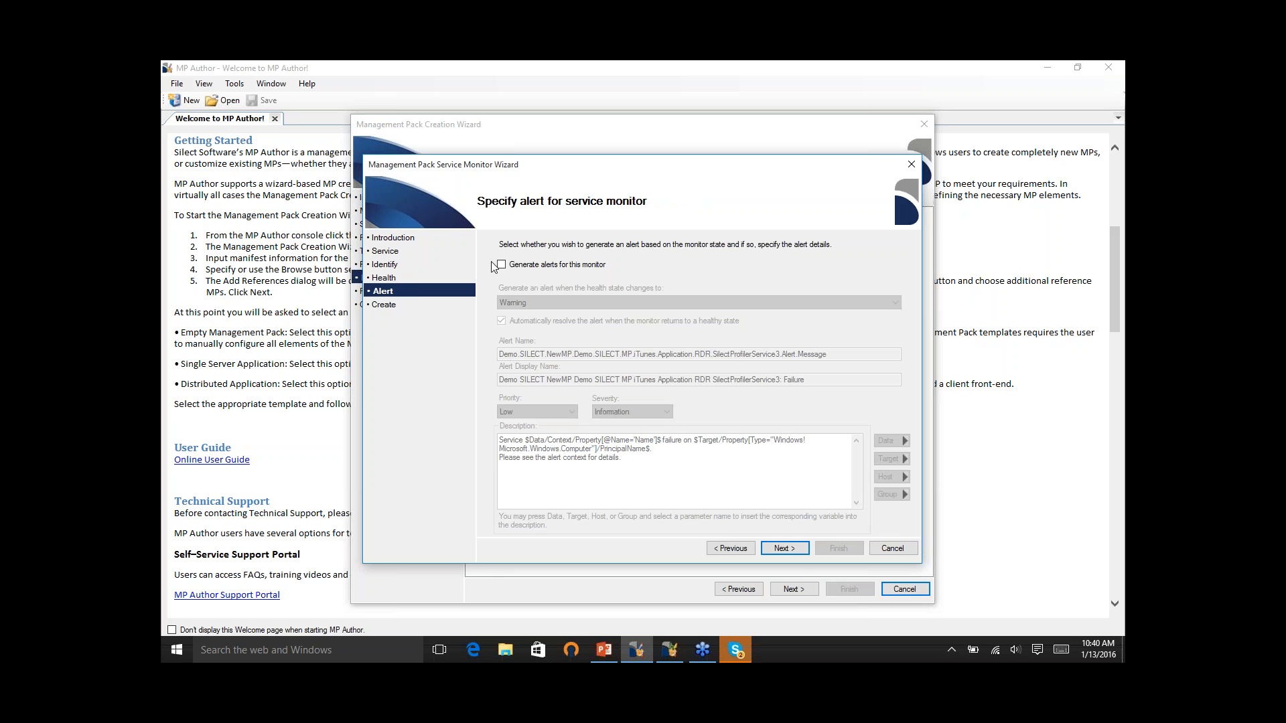
- Generate alerts for the service monitor on the Warning state with High priority and Error severity, and create the monitor
click(503, 265)
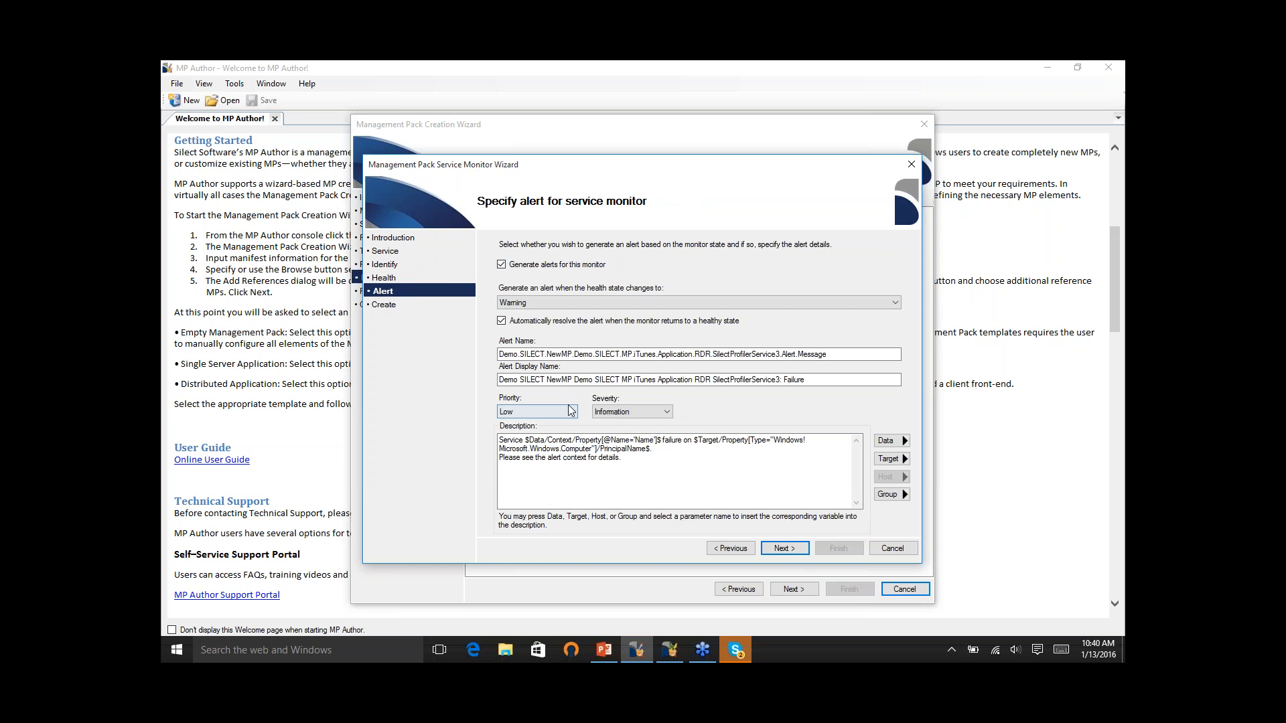
click(570, 410)
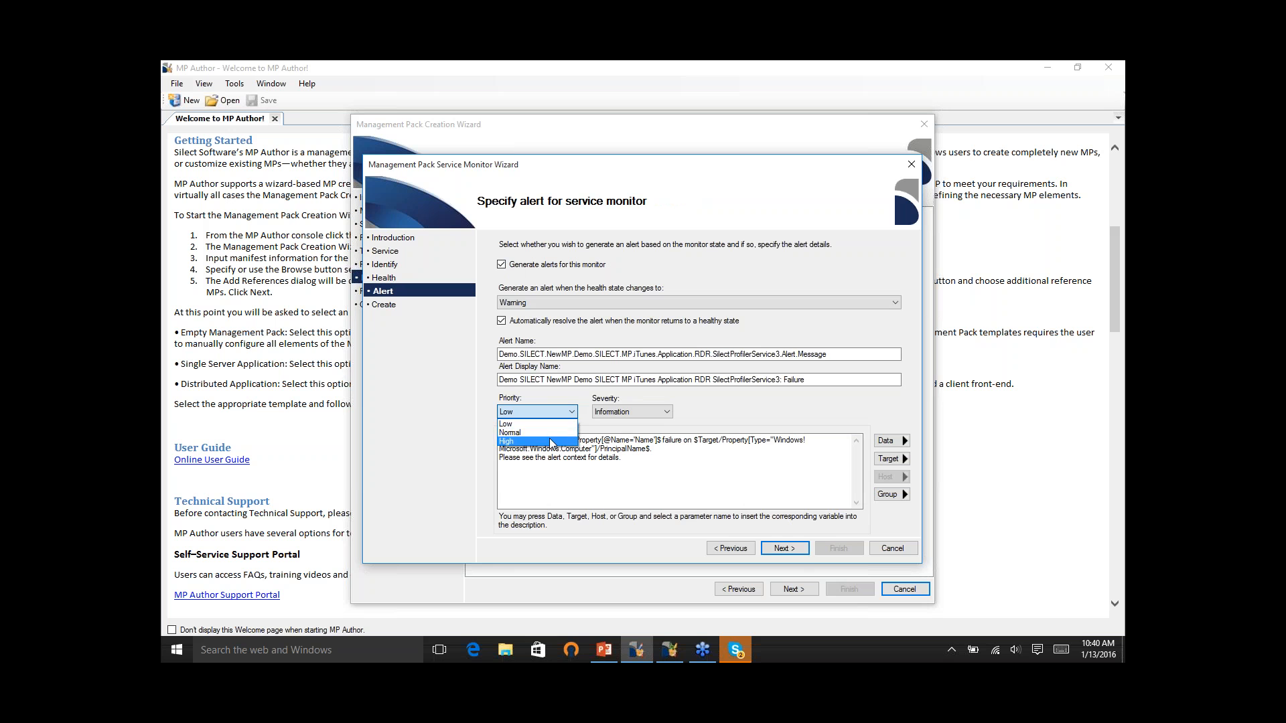
click(546, 443)
click(658, 413)
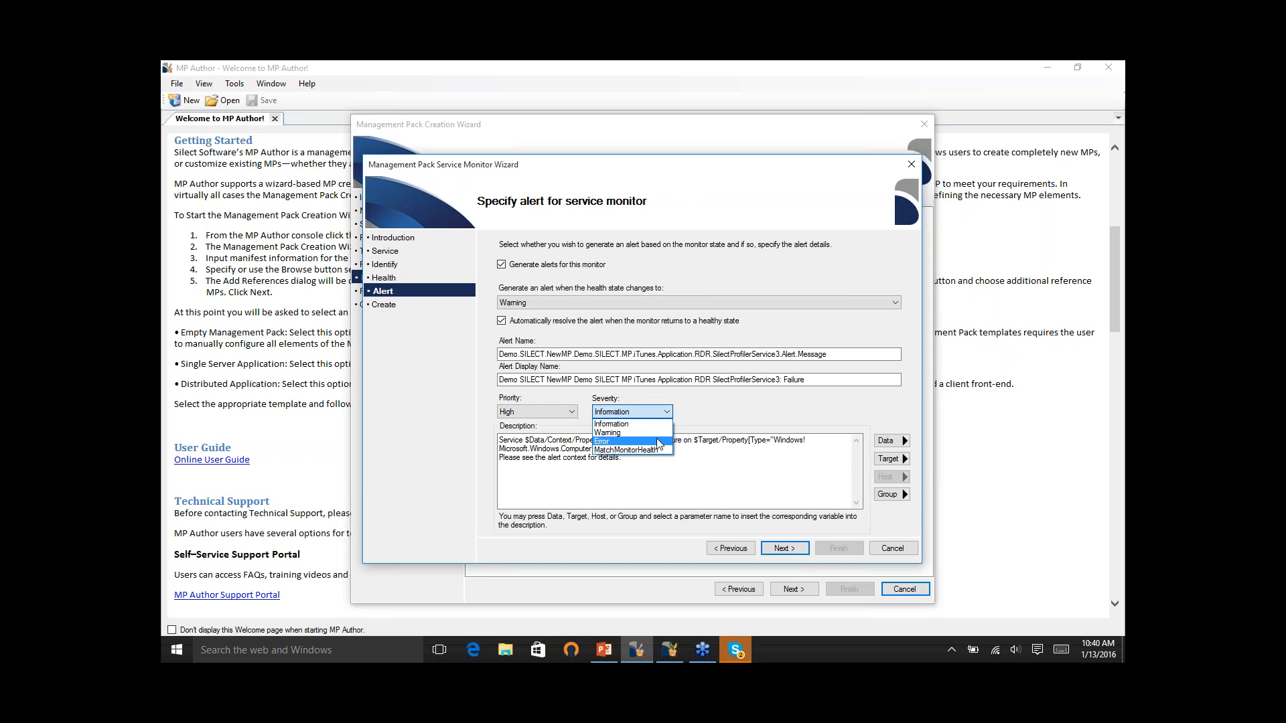
click(656, 441)
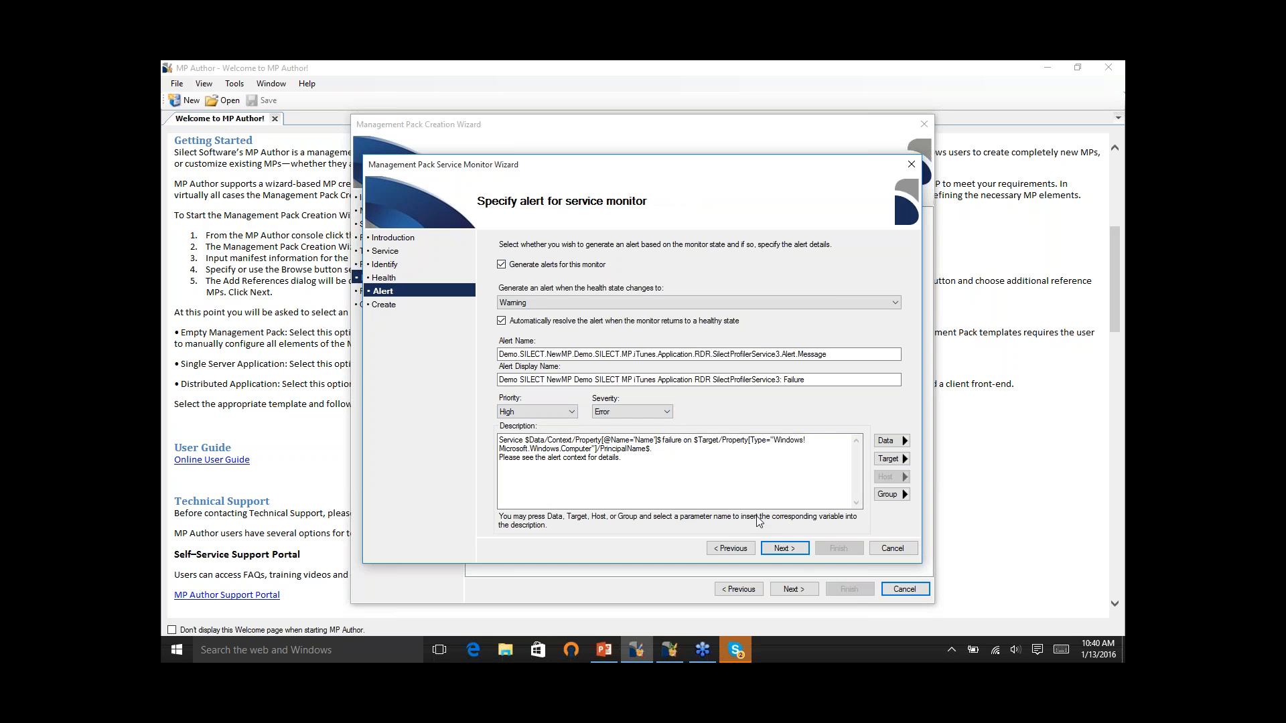
click(785, 549)
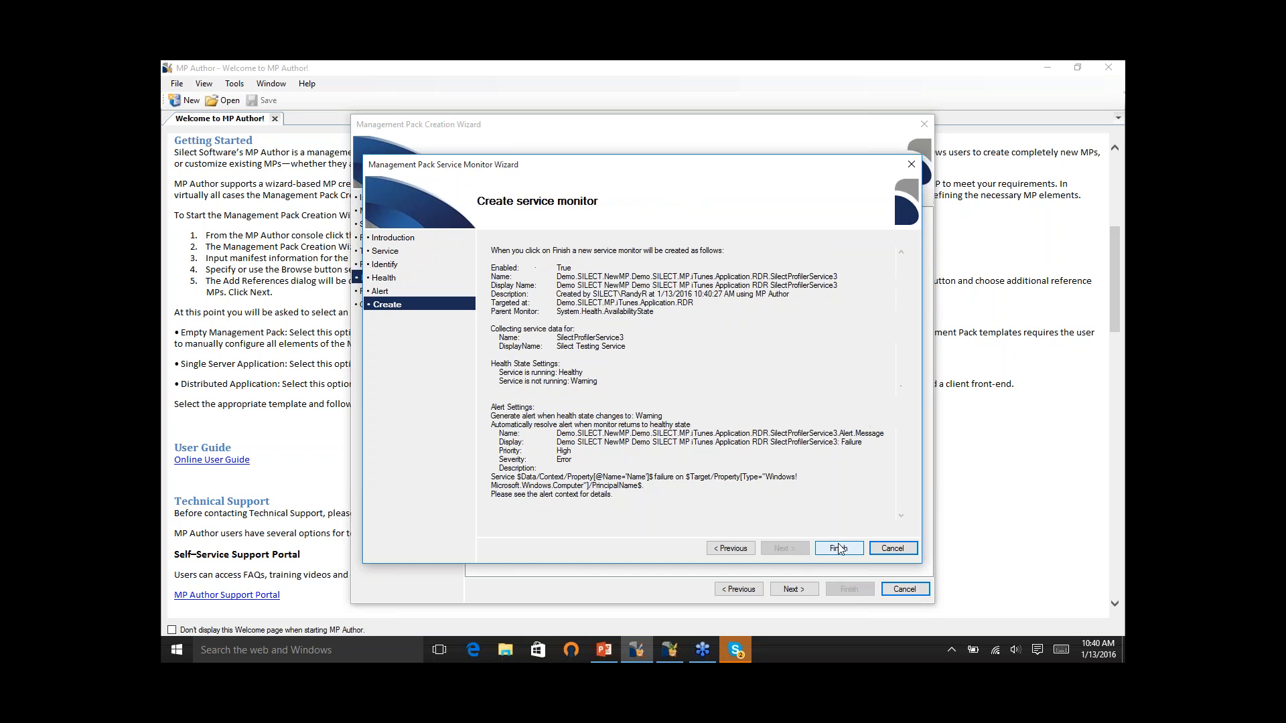
click(839, 548)
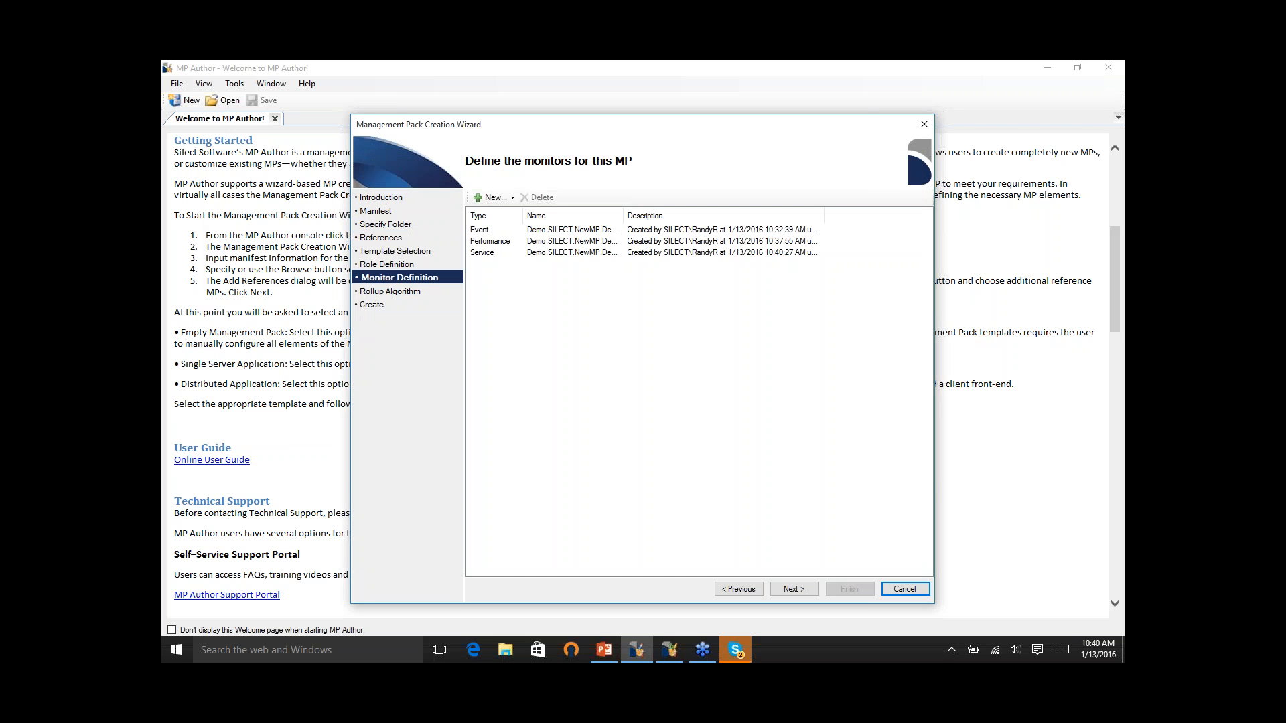
- Keep the Worst Of rollup algorithm for the application and create the Demo.SILECT.NewMP management pack
click(793, 590)
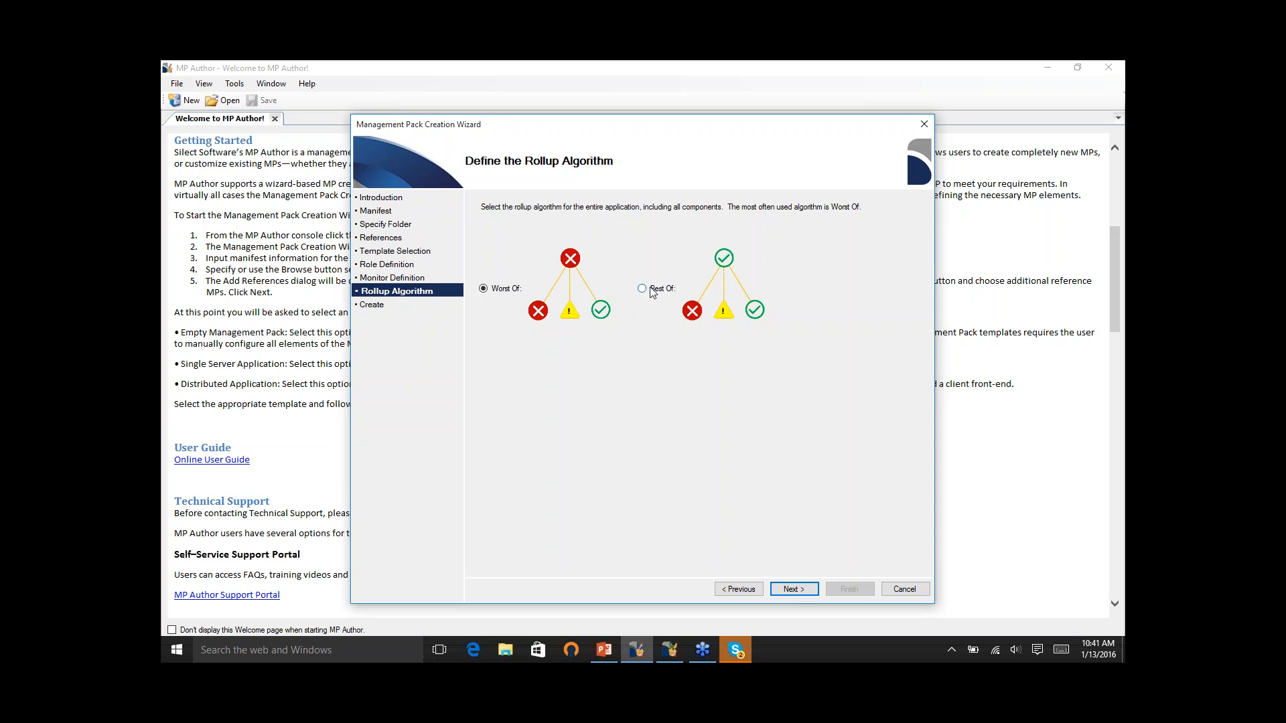
click(794, 589)
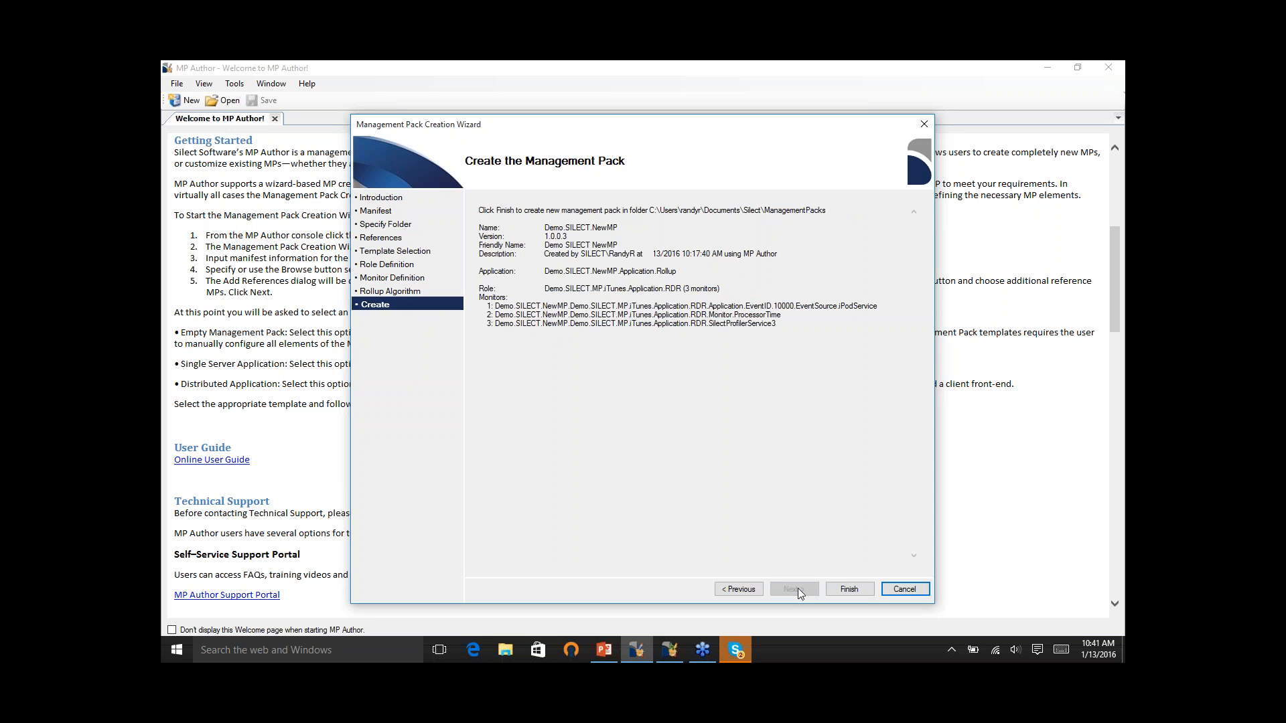
click(850, 590)
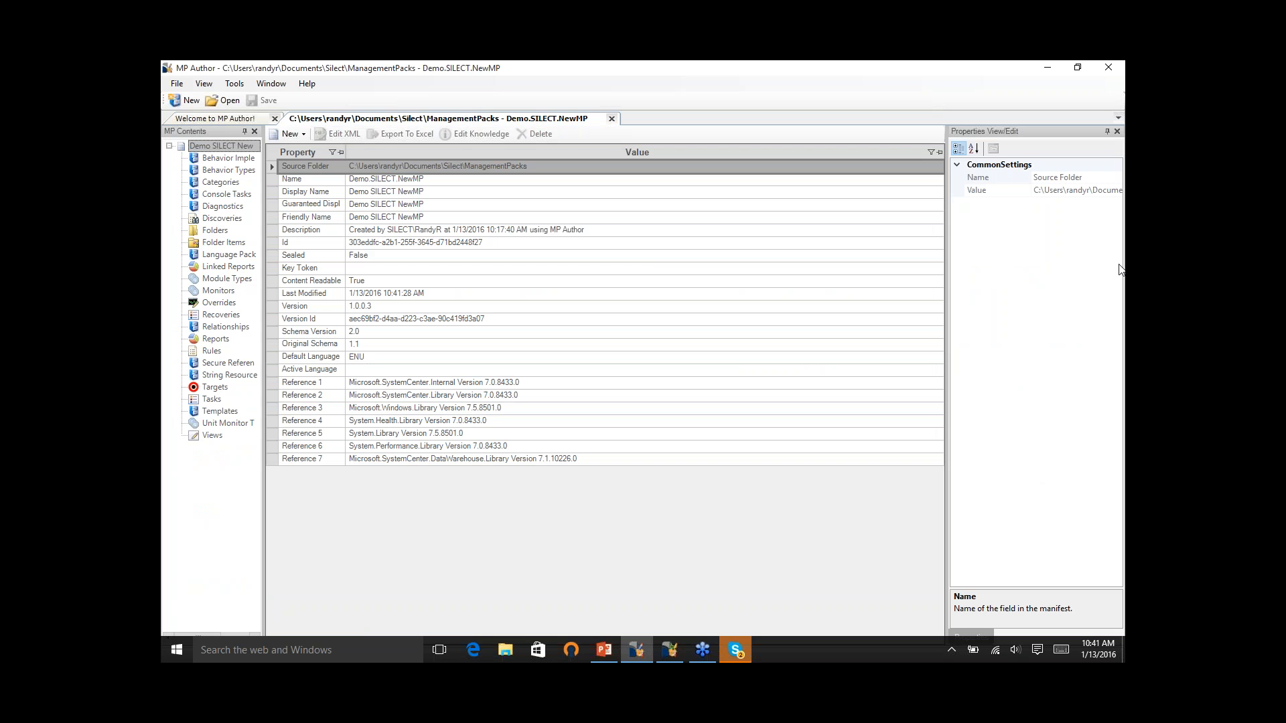
- Widen the management pack contents tree to show full element names, and open the available actions for Demo SILECT NewMP
click(1118, 276)
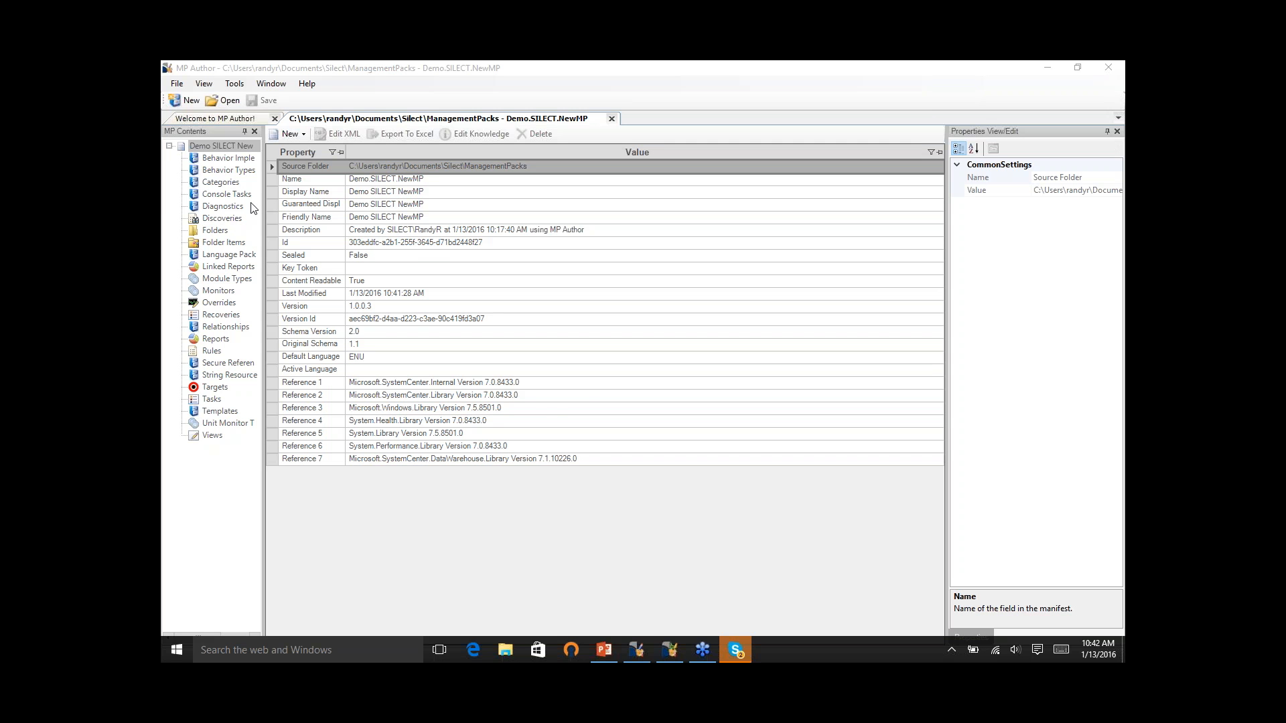
drag(263, 207, 335, 207)
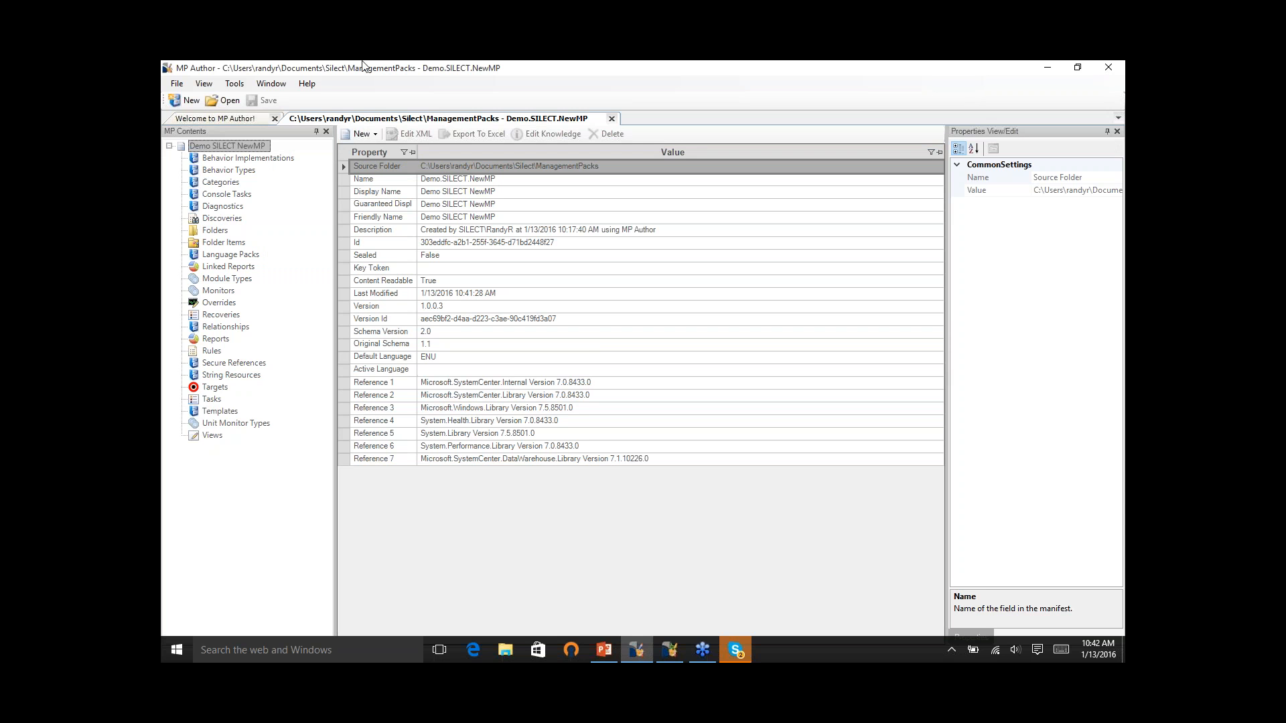
right_click(258, 154)
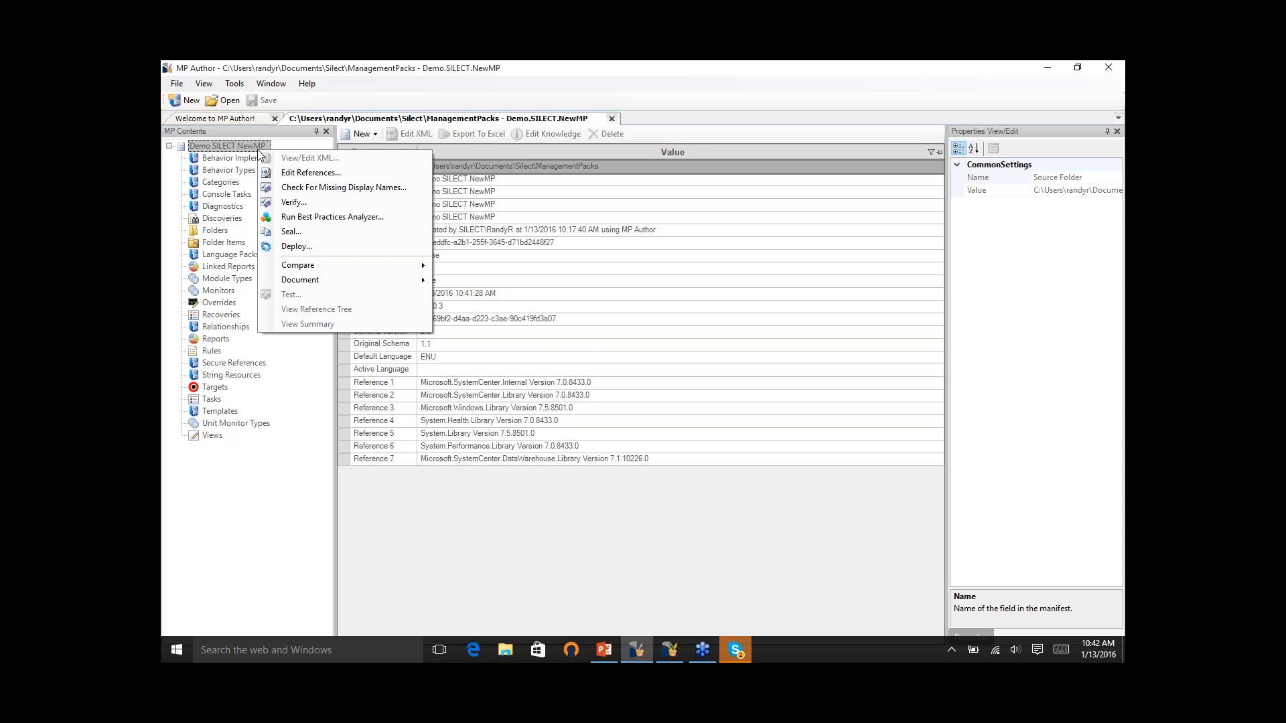
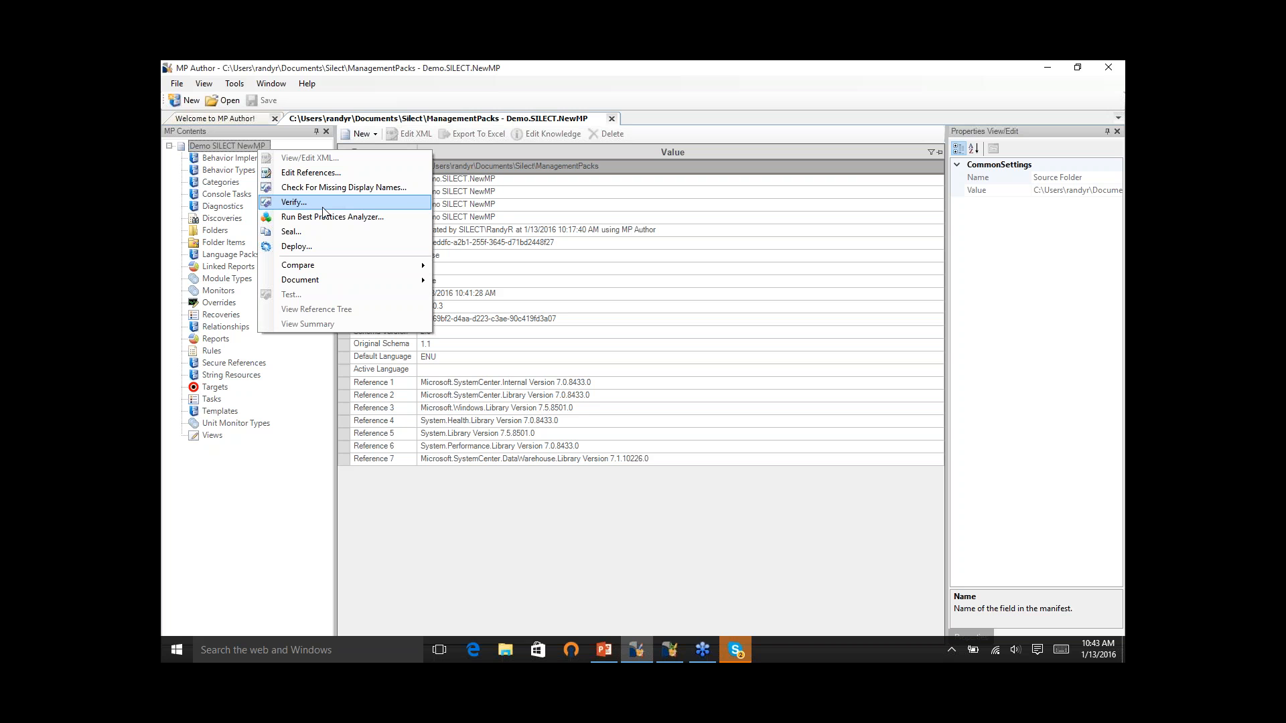
- Review the monitors, rules and target classes contained in the management pack
click(264, 527)
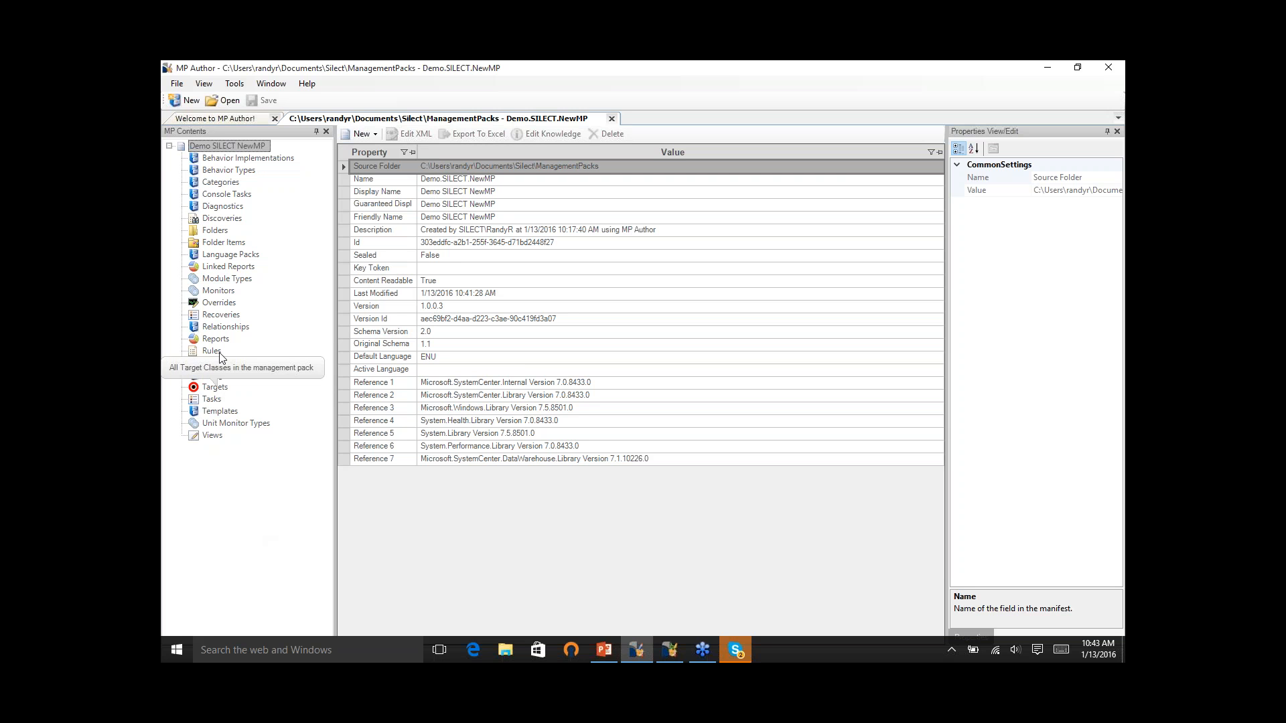
click(221, 292)
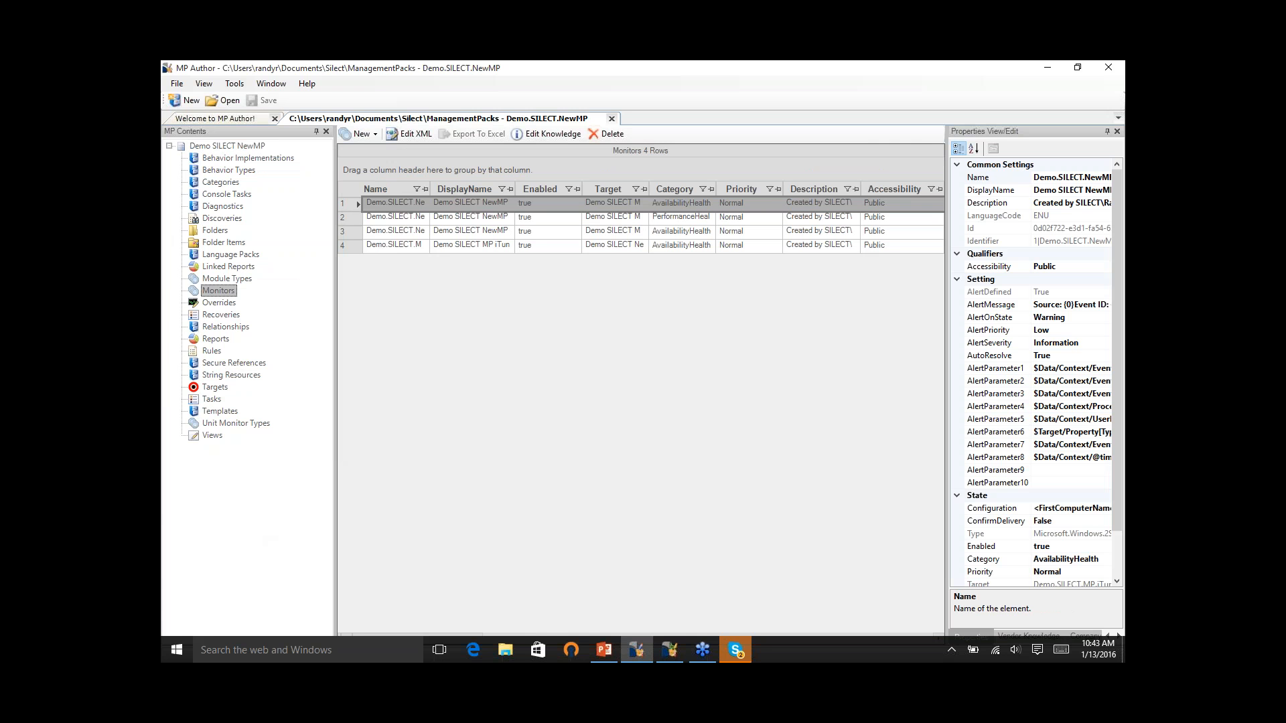
key(Down)
key(Down)
key(Down)
key(Down)
key(Down)
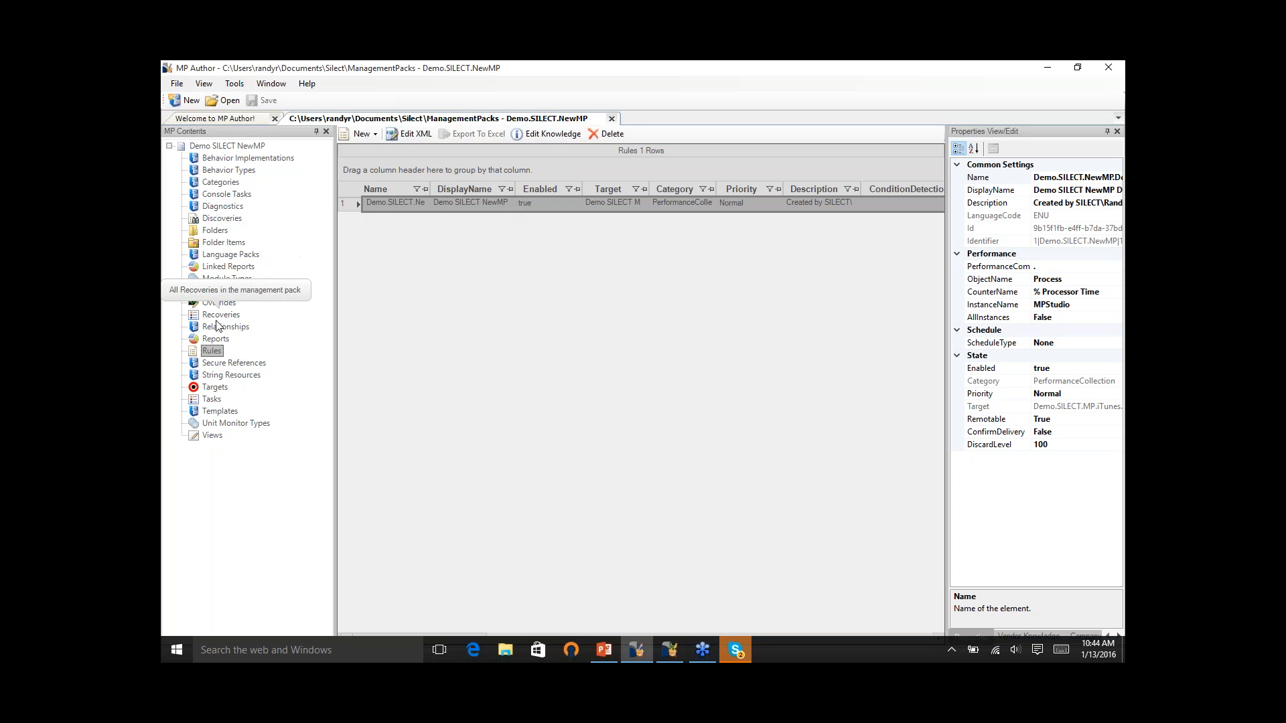
click(215, 388)
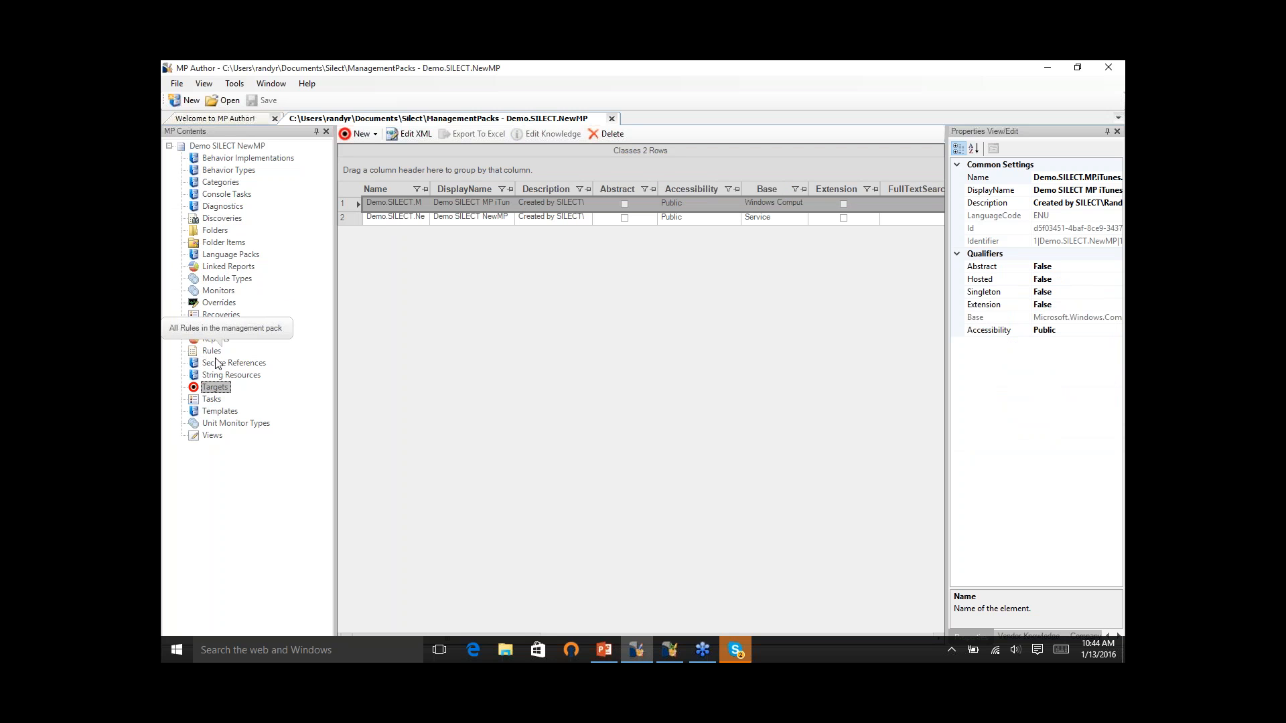
- Return to the monitors list and widen the properties area so the property values are readable
click(218, 291)
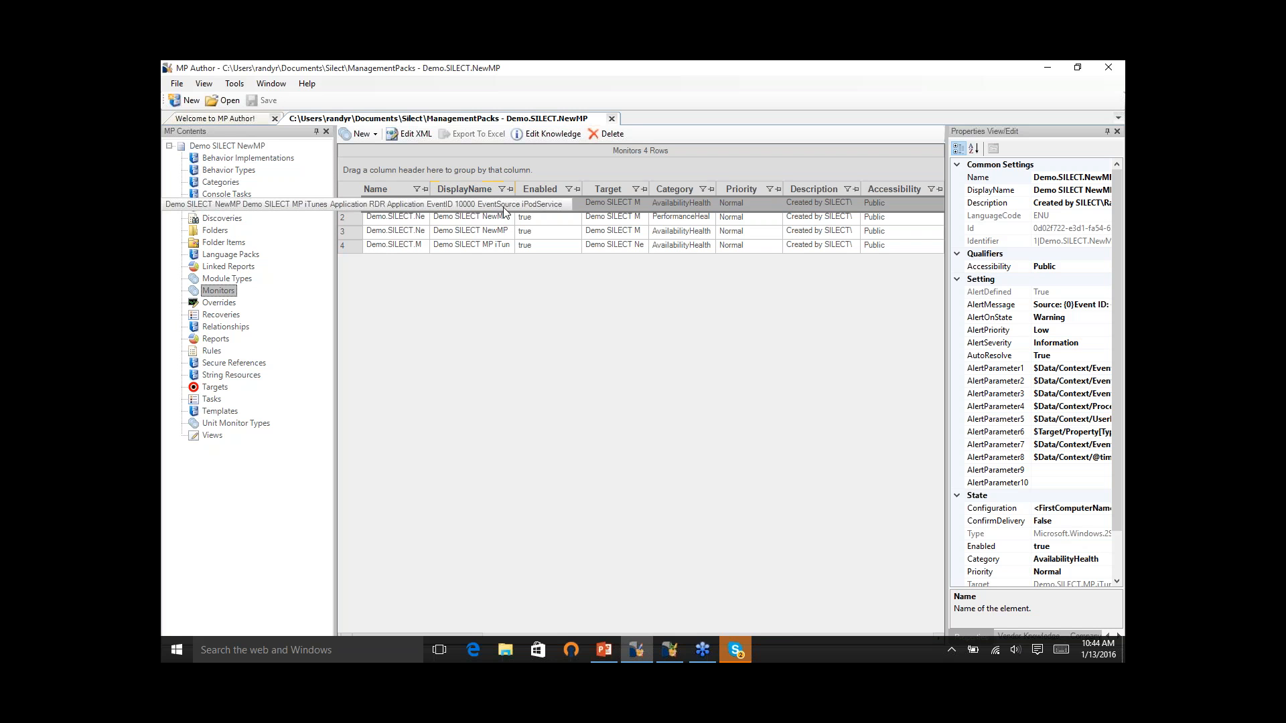
drag(335, 186, 311, 188)
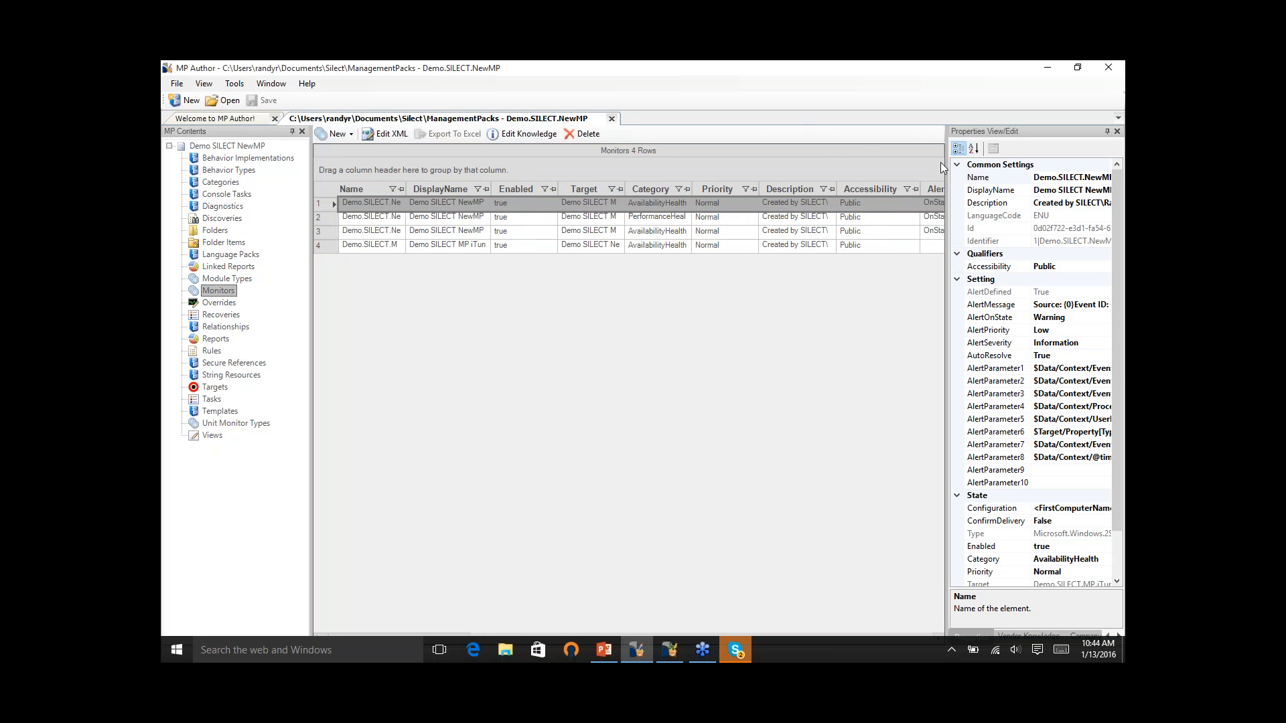
drag(941, 166, 831, 190)
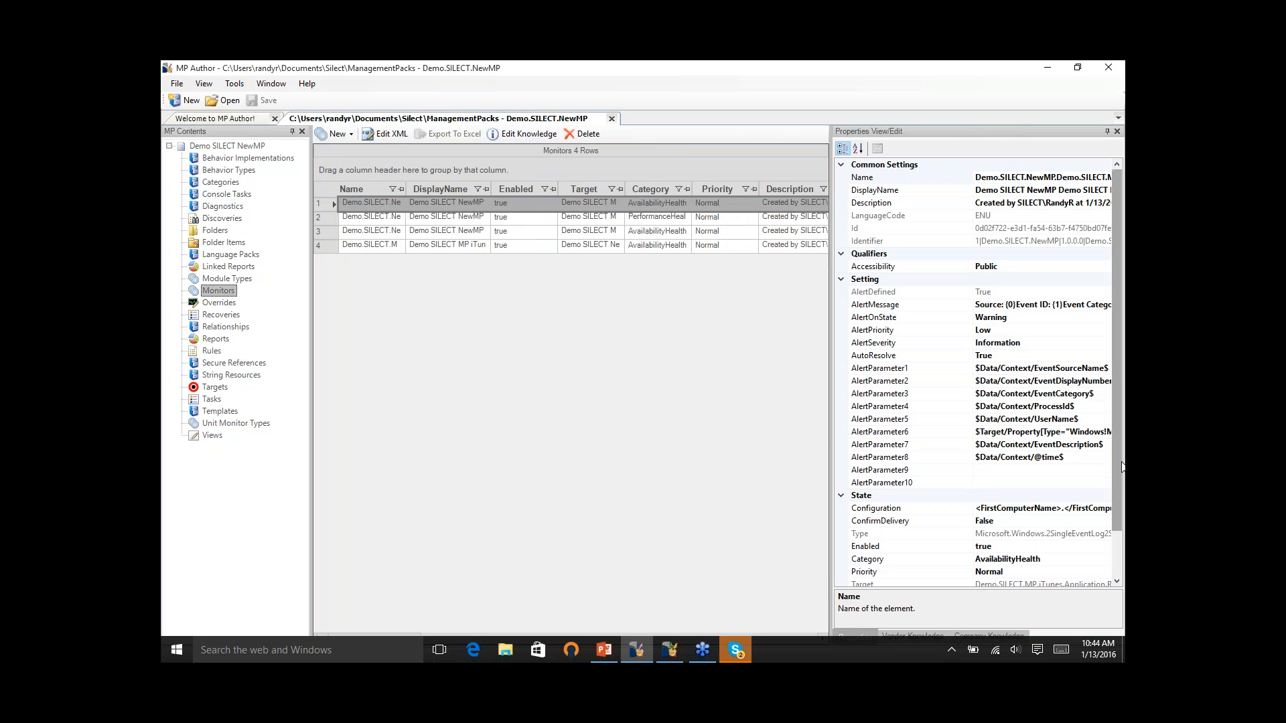
- Change the leading "Demo" to "RDR" in the Name property of the iPodService event monitor
click(1013, 178)
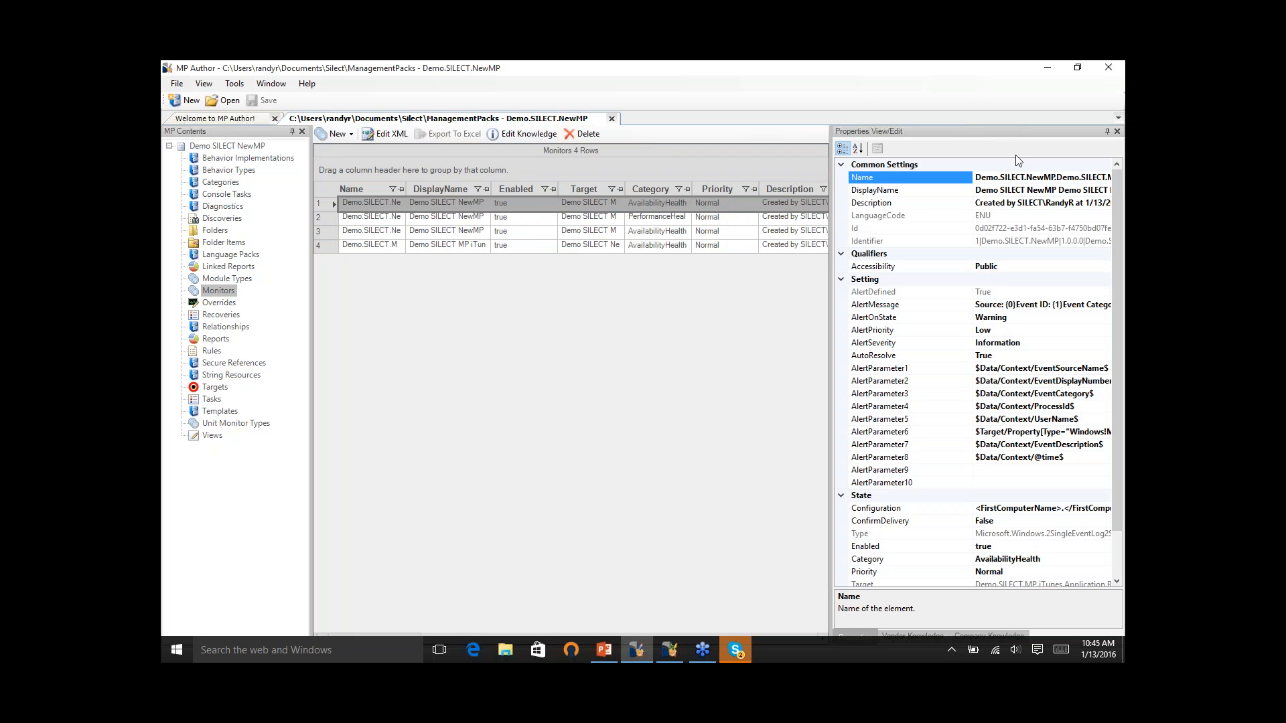
key(BackSpace)
key(BackSpace)
key(BackSpace)
key(BackSpace)
text(RDR)
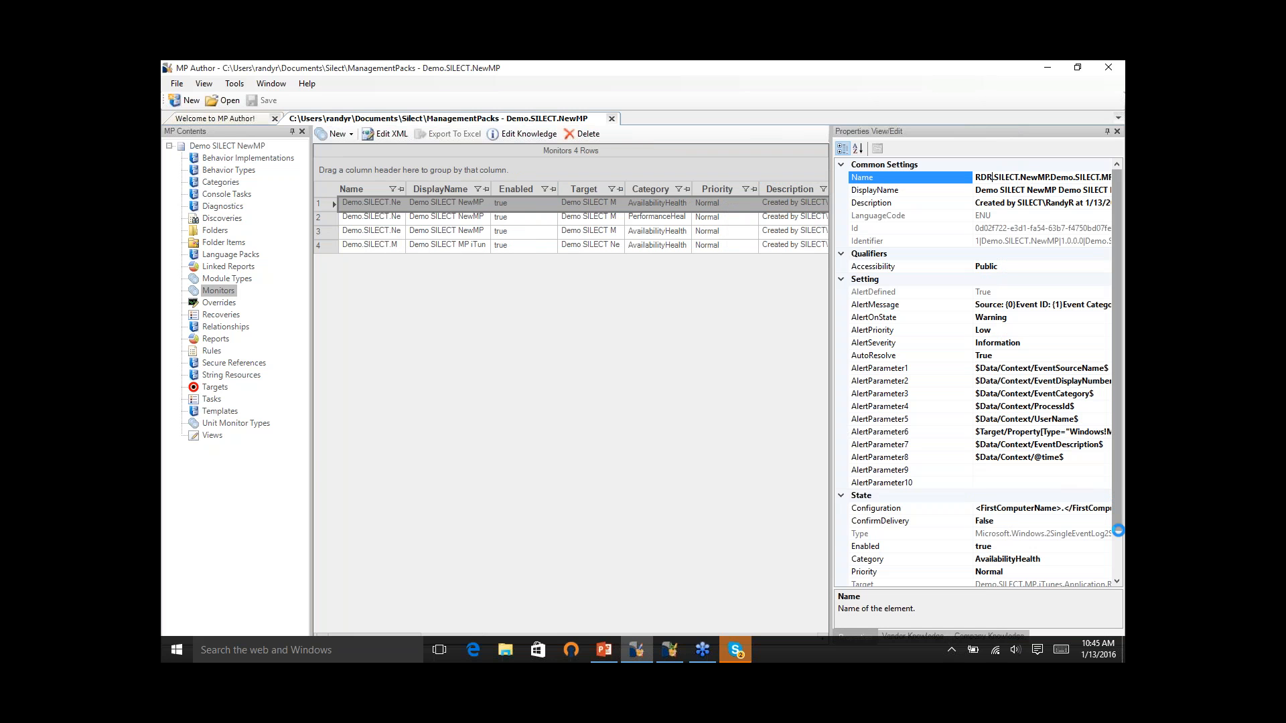
- Set the event monitor's Enabled property to onStandardMonitoring and its ConfirmDelivery property to True
drag(1118, 531, 1117, 529)
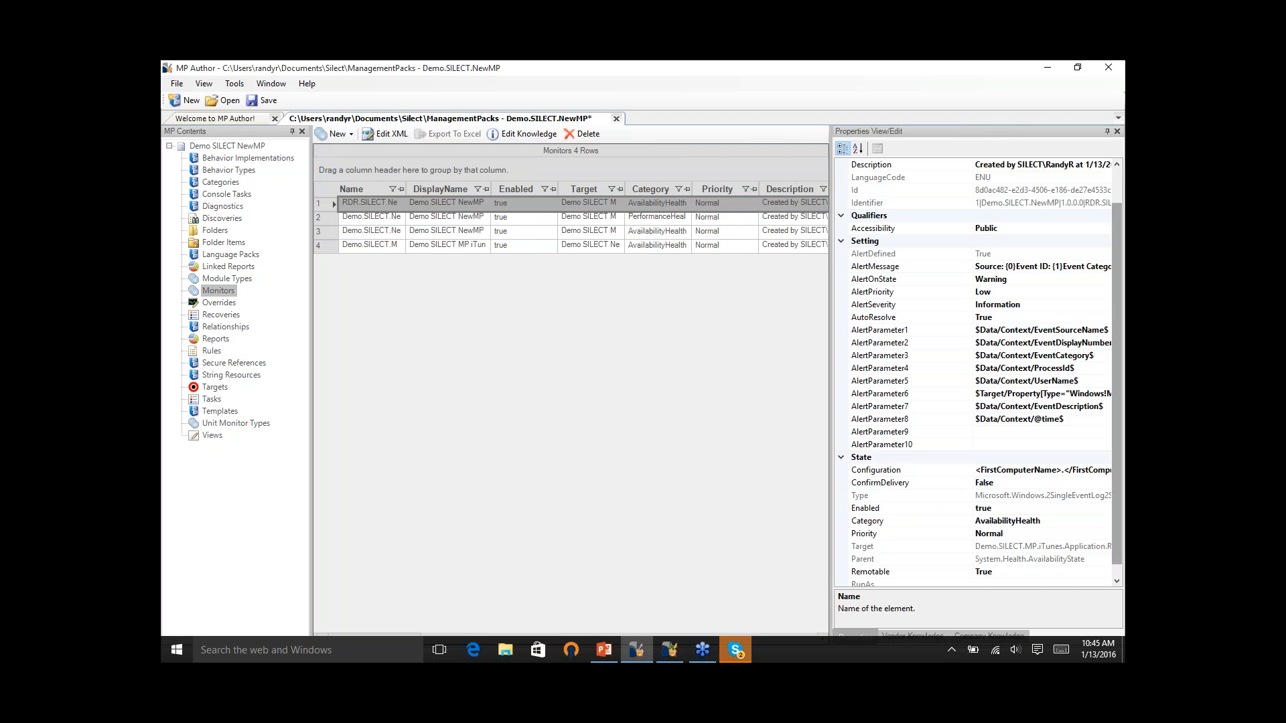
click(1082, 511)
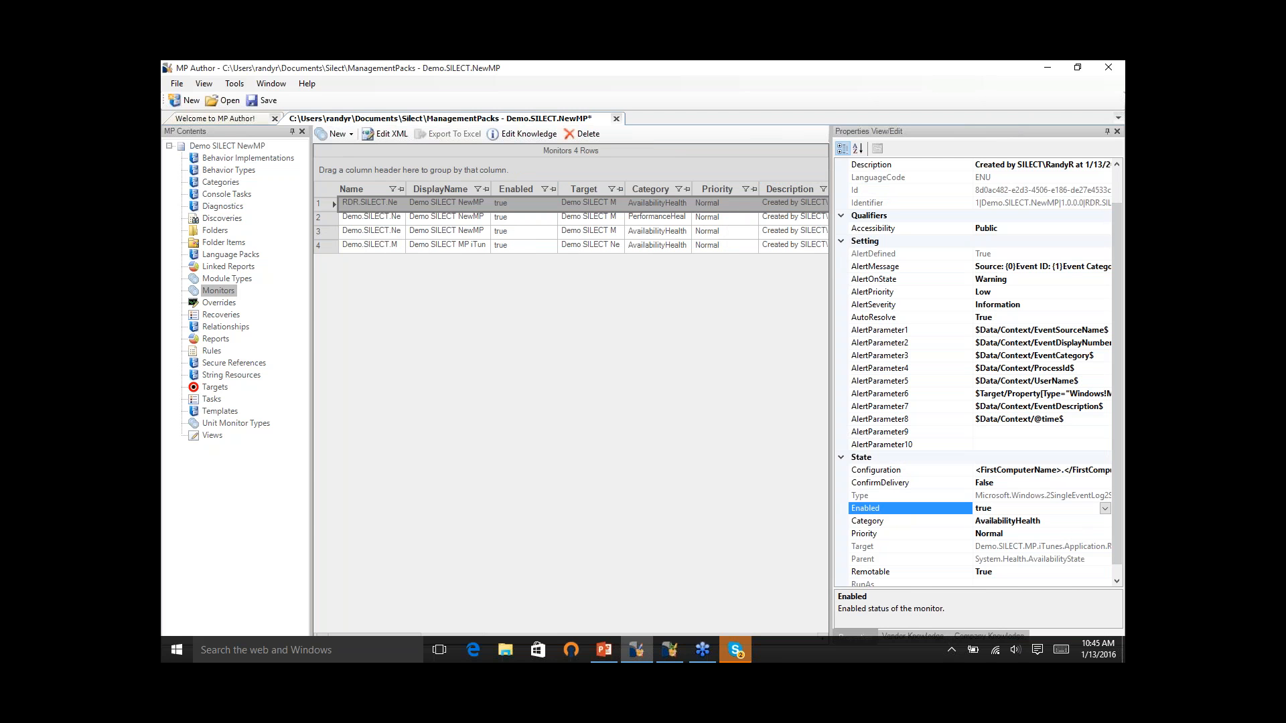
click(1107, 508)
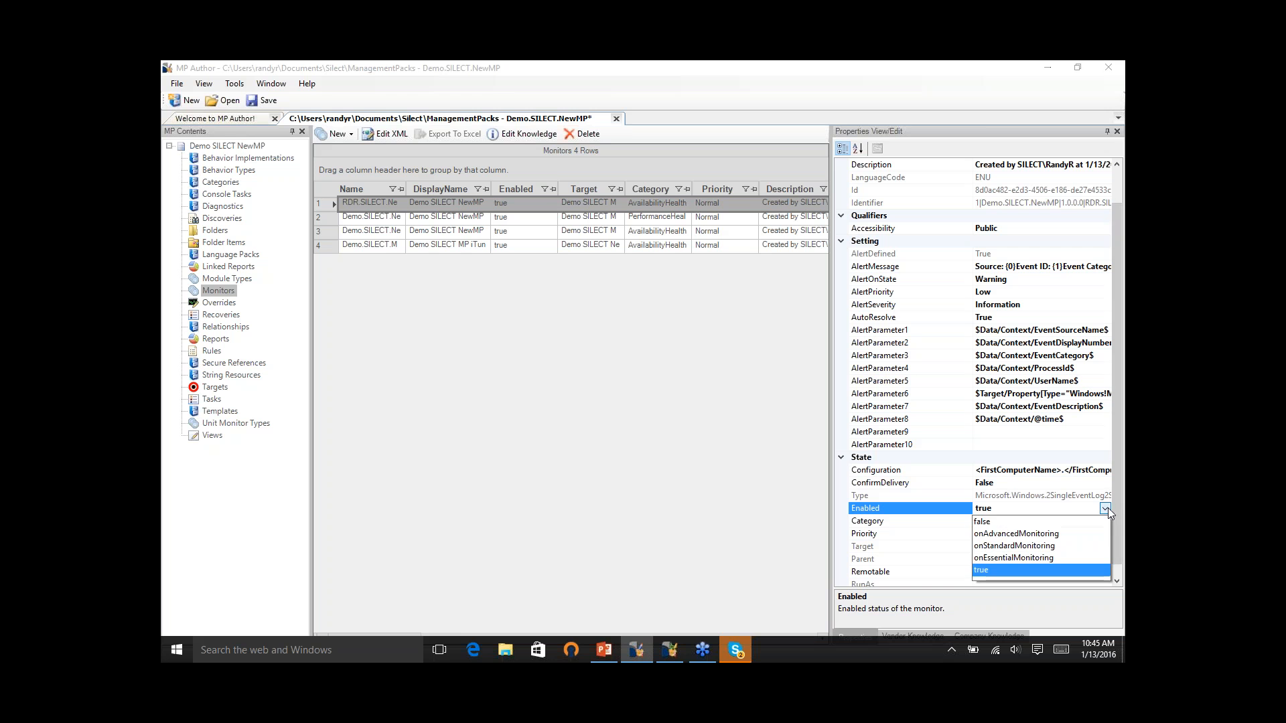
click(1015, 546)
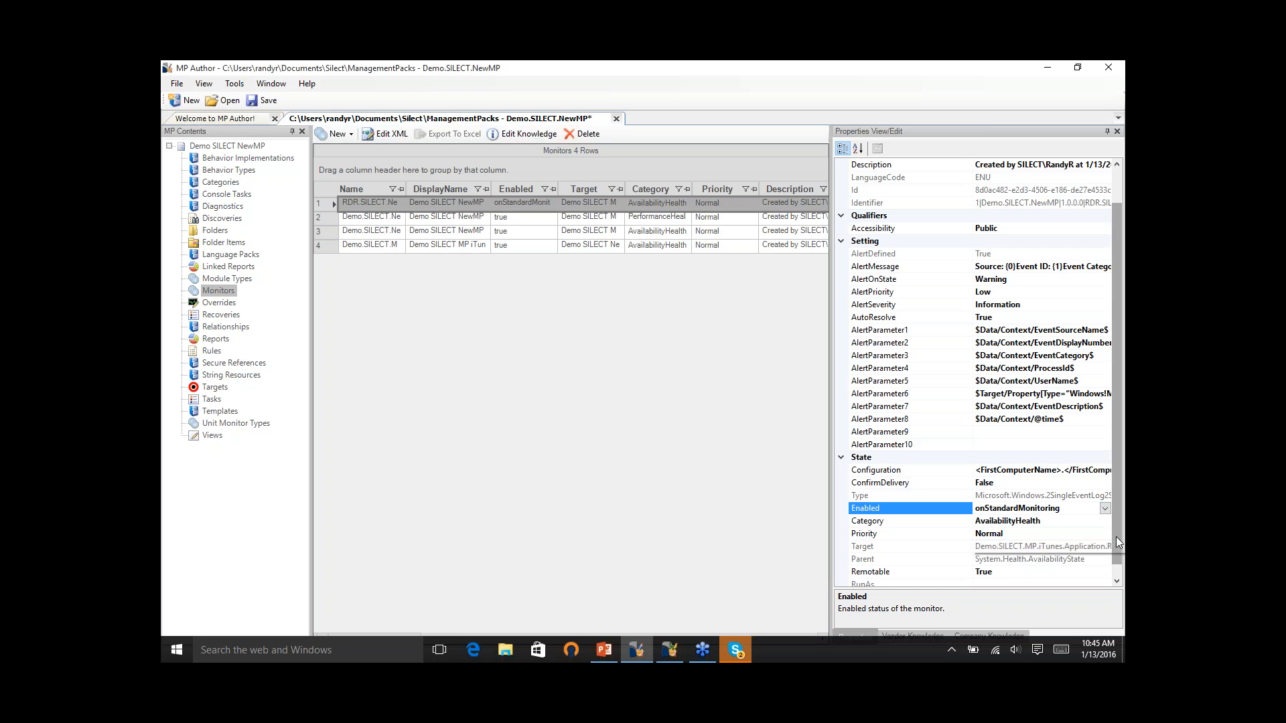
drag(1114, 546, 1115, 571)
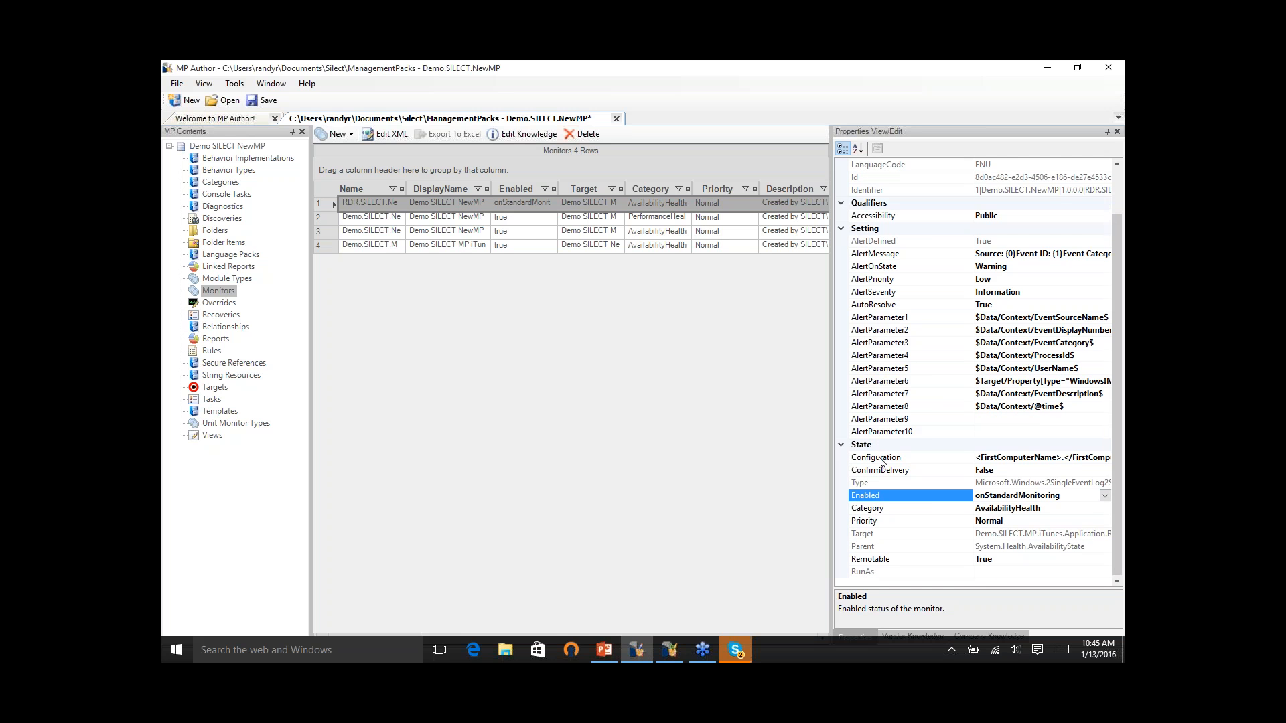
click(994, 470)
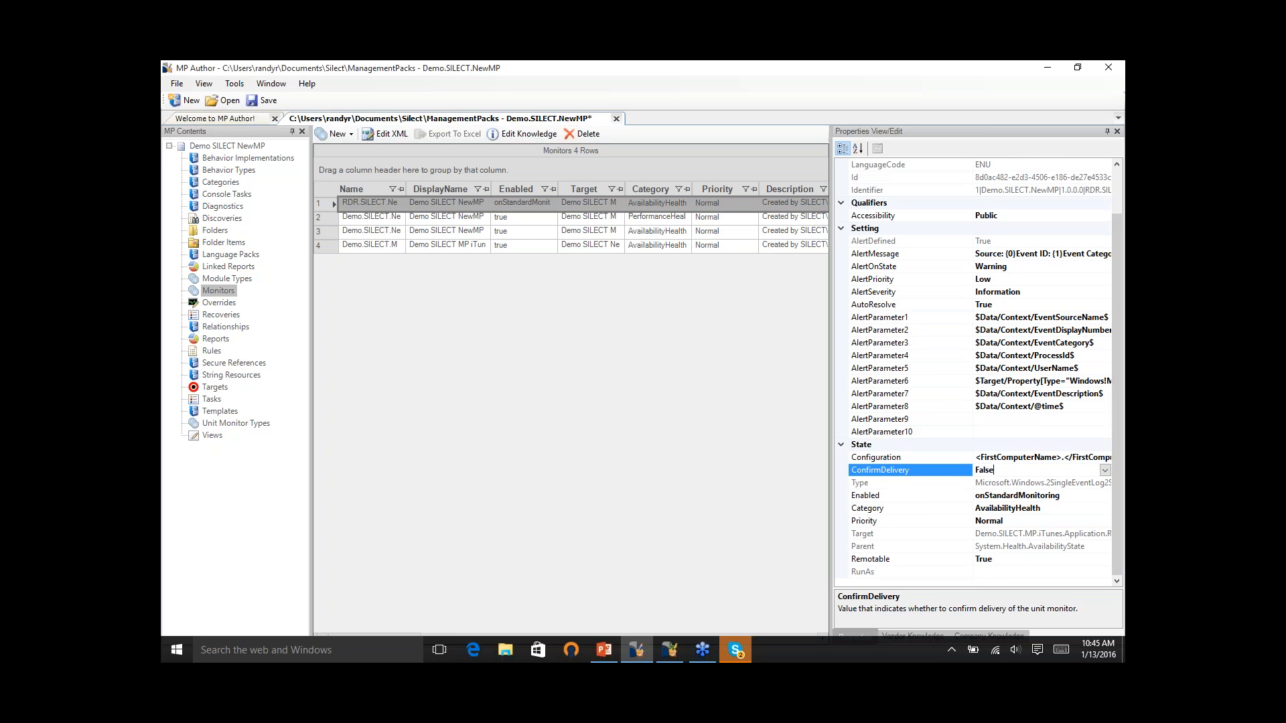
click(1104, 470)
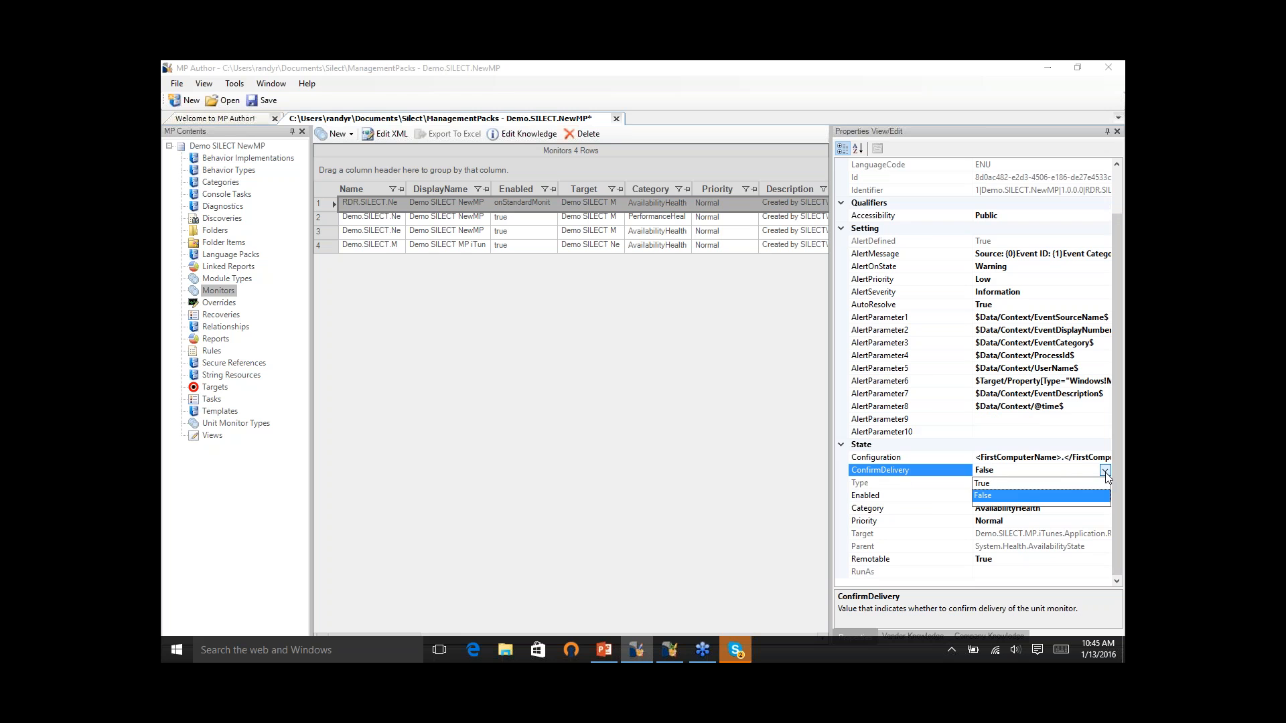
click(1042, 485)
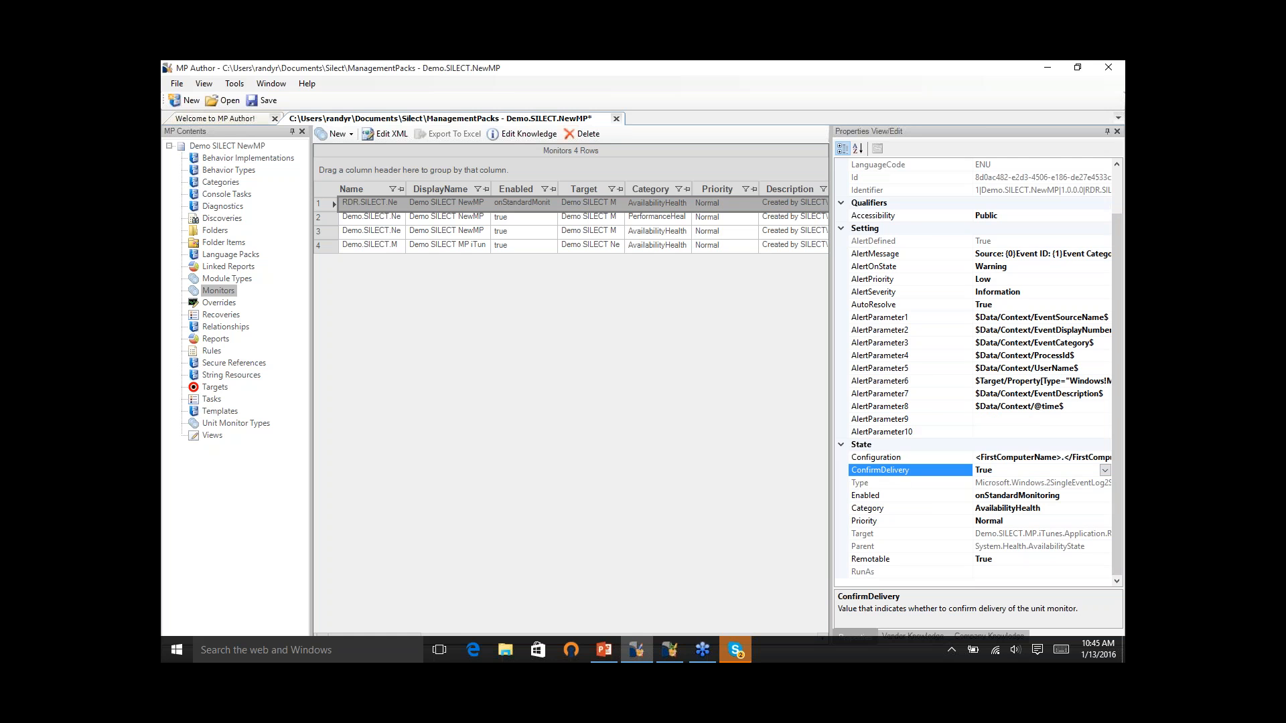
- Set AutoResolve to false in the XML of the SilectProfilerService3 service monitor, apply the change and close the XML editor
right_click(399, 204)
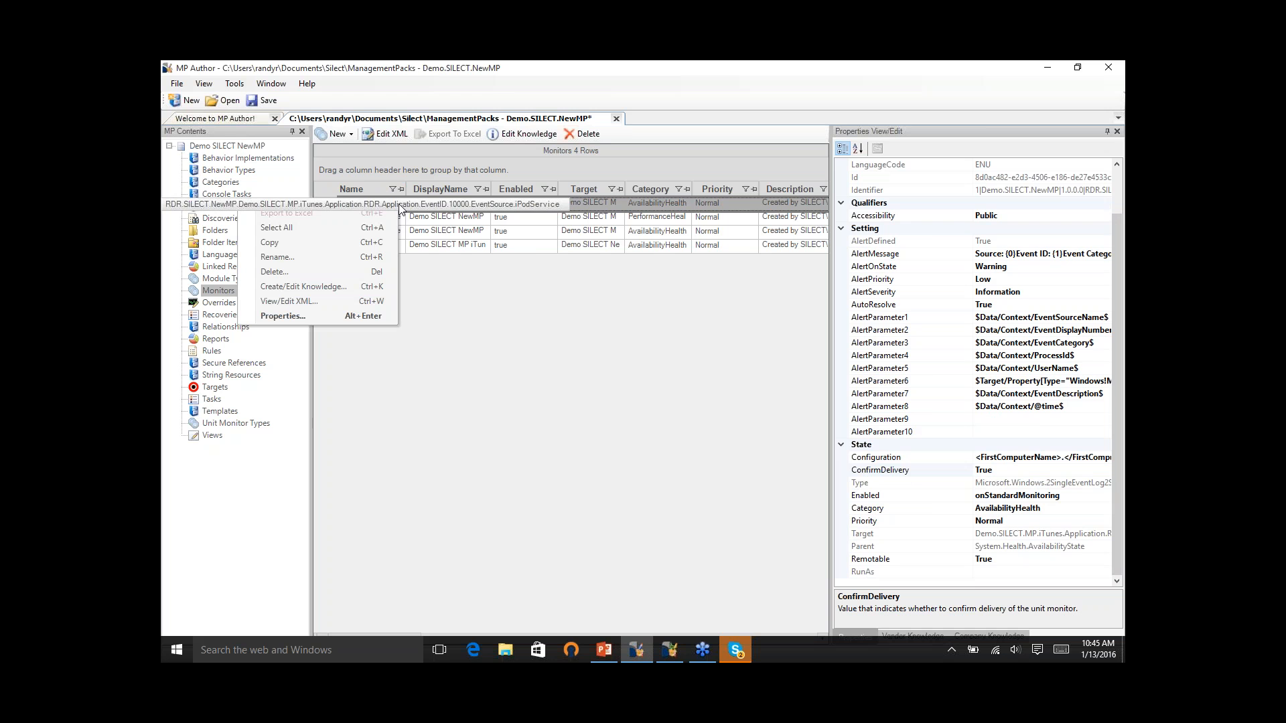
right_click(513, 232)
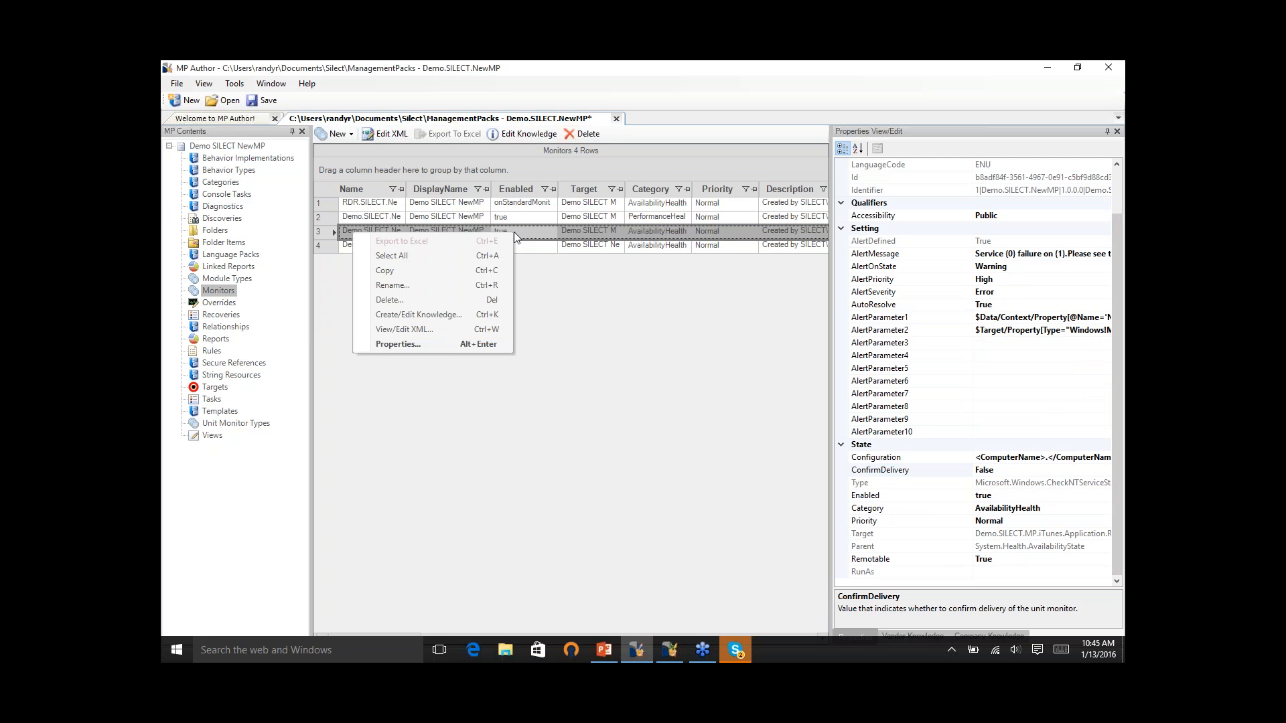
click(433, 330)
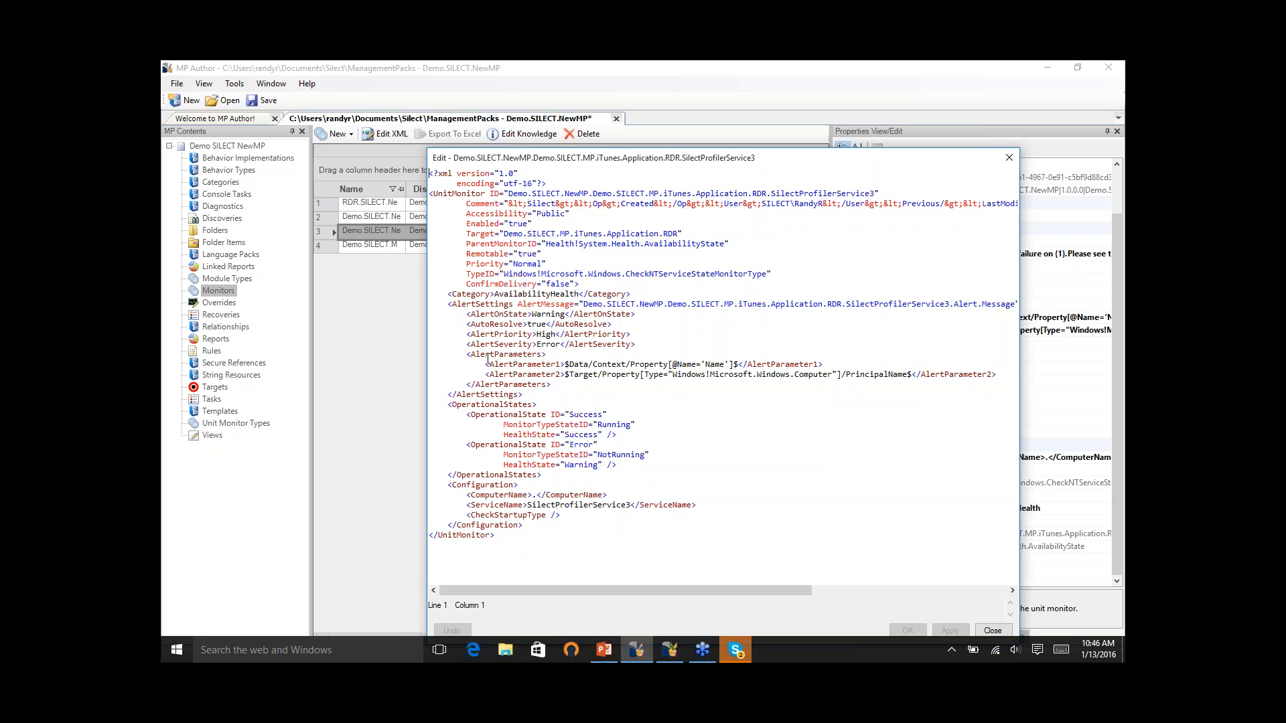
click(546, 323)
drag(461, 324, 620, 324)
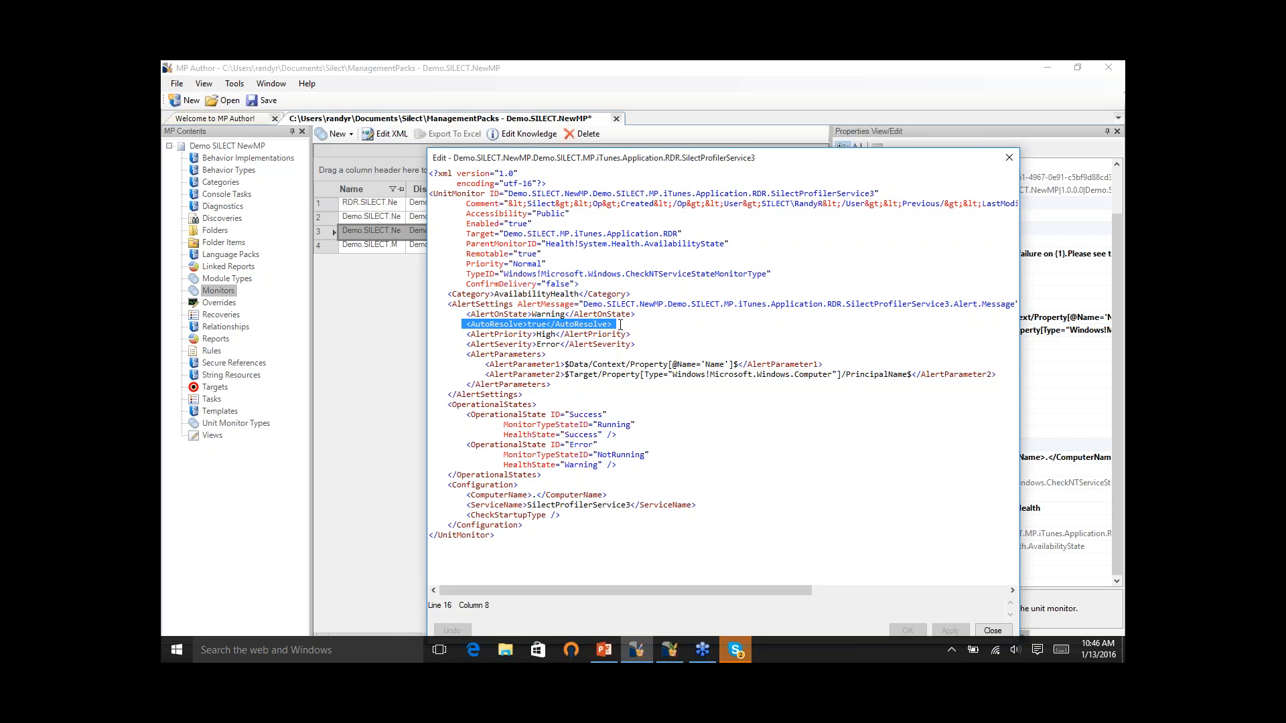
click(614, 325)
click(548, 325)
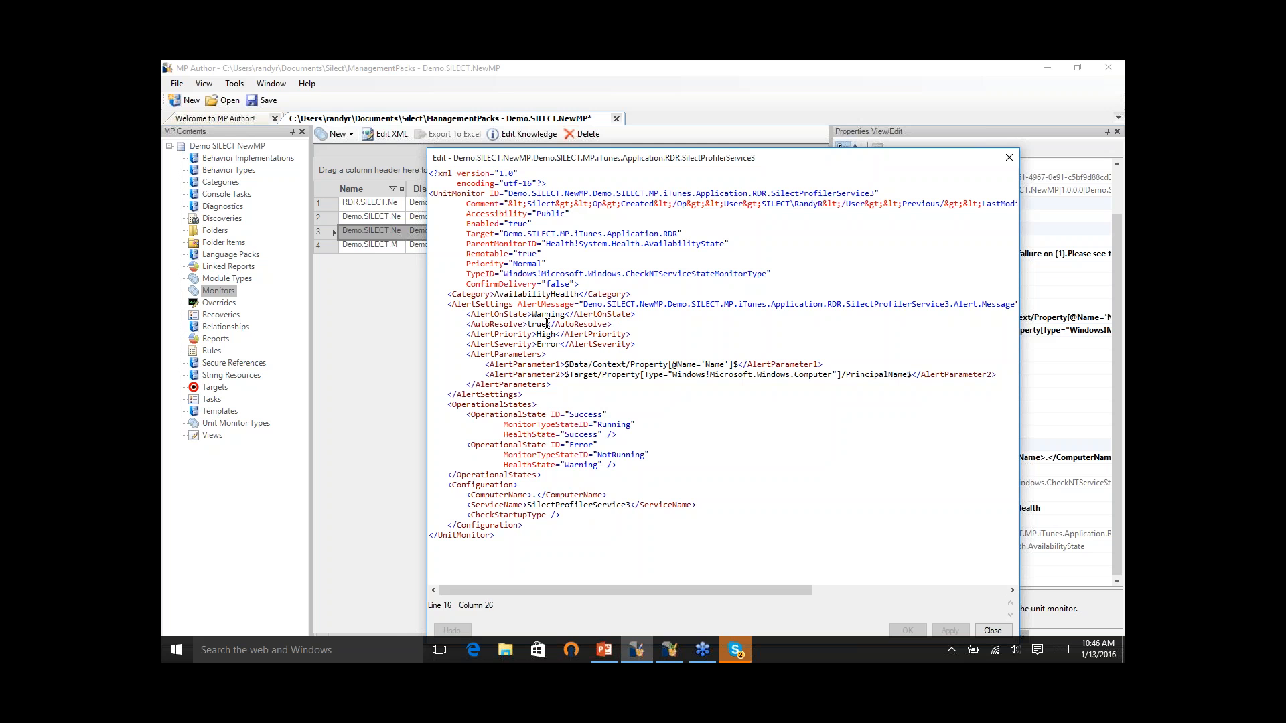
key(BackSpace)
key(BackSpace)
key(BackSpace)
key(BackSpace)
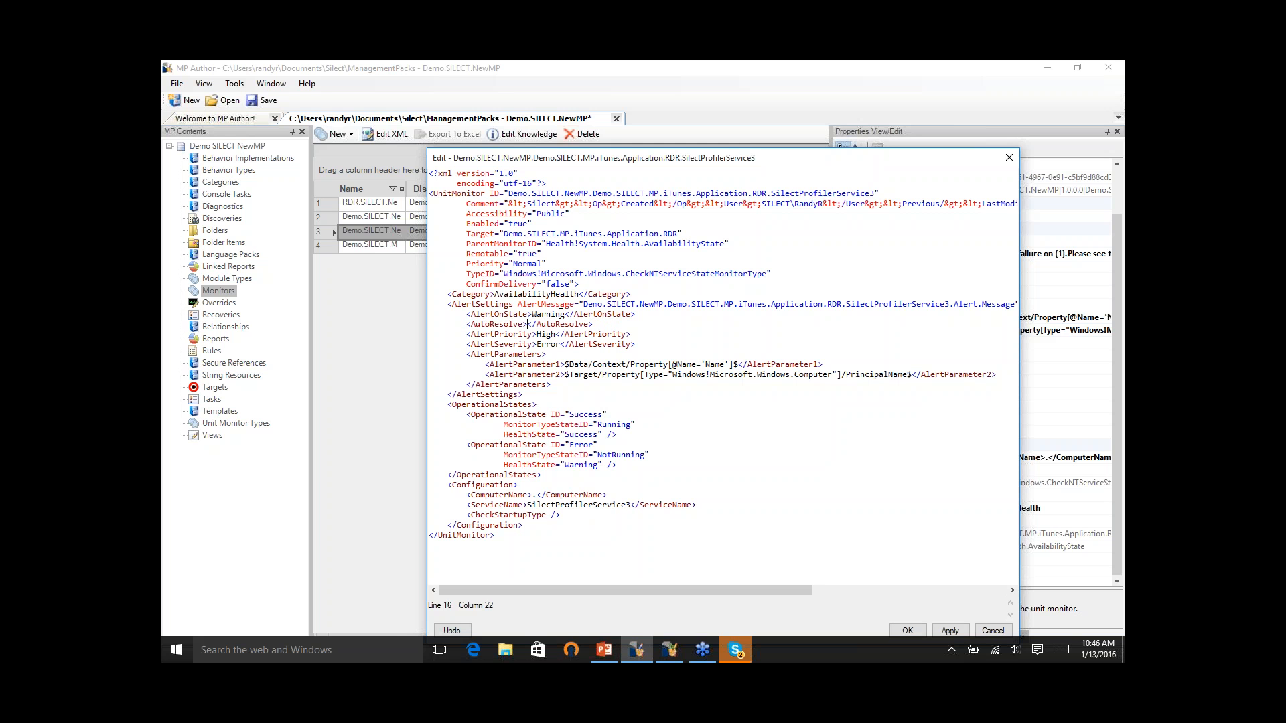
text(false)
click(945, 633)
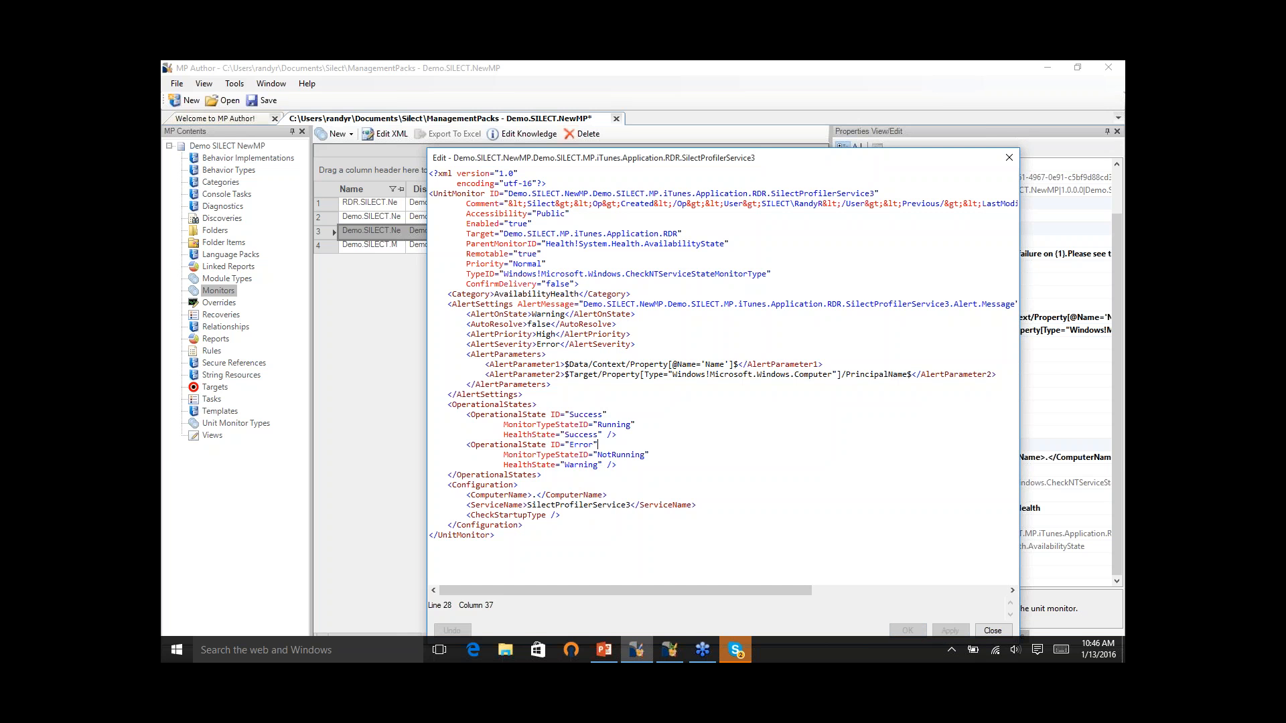
click(1000, 630)
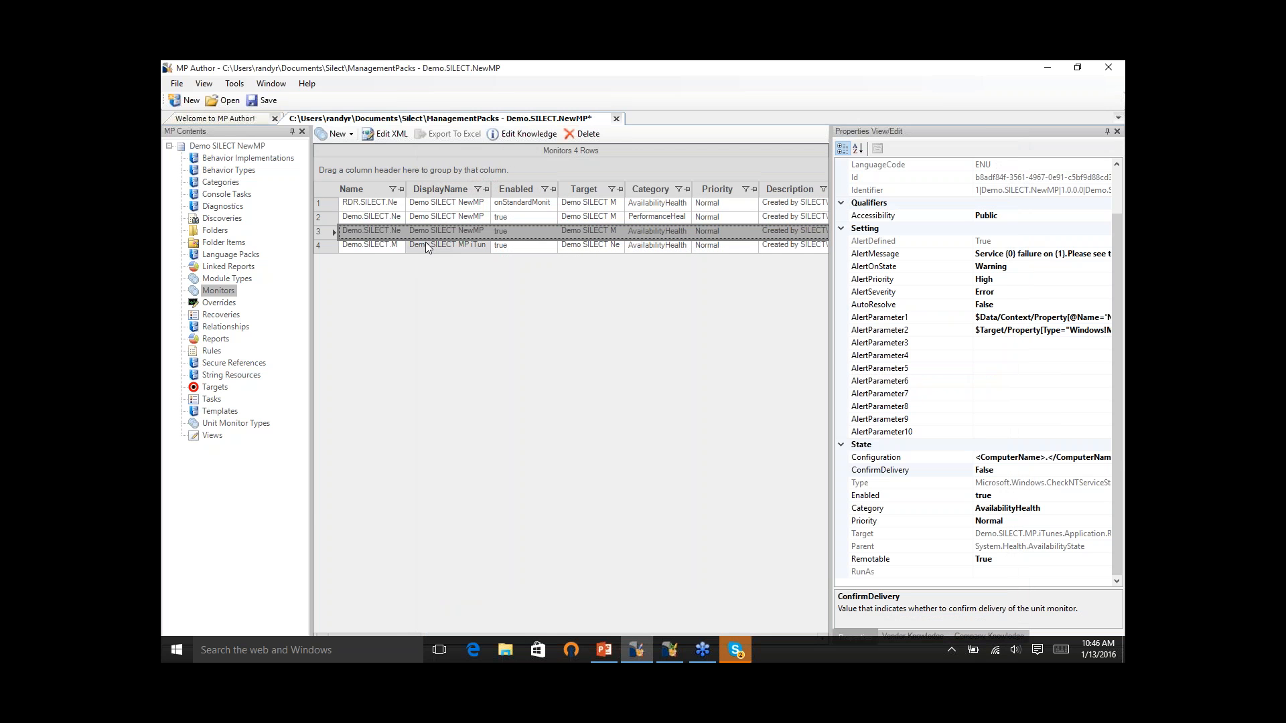
- Select all the monitors and check which actions are available for the multiple selection
right_click(387, 247)
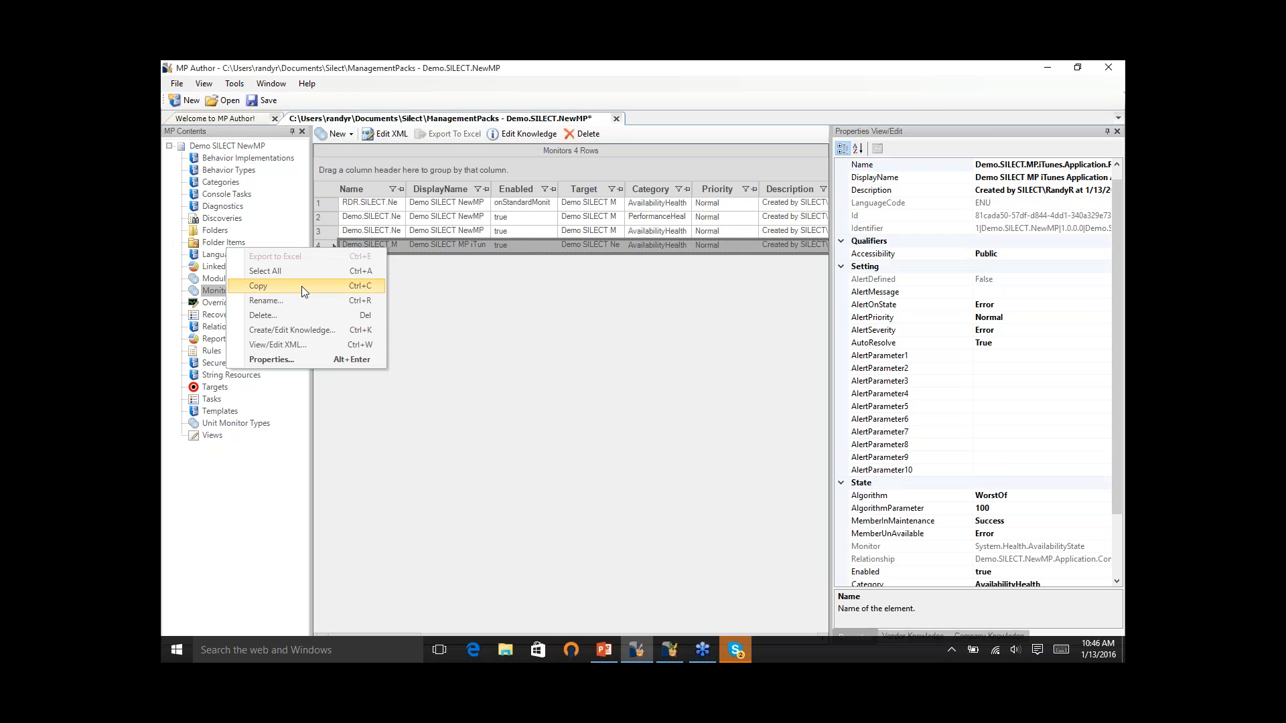
click(295, 270)
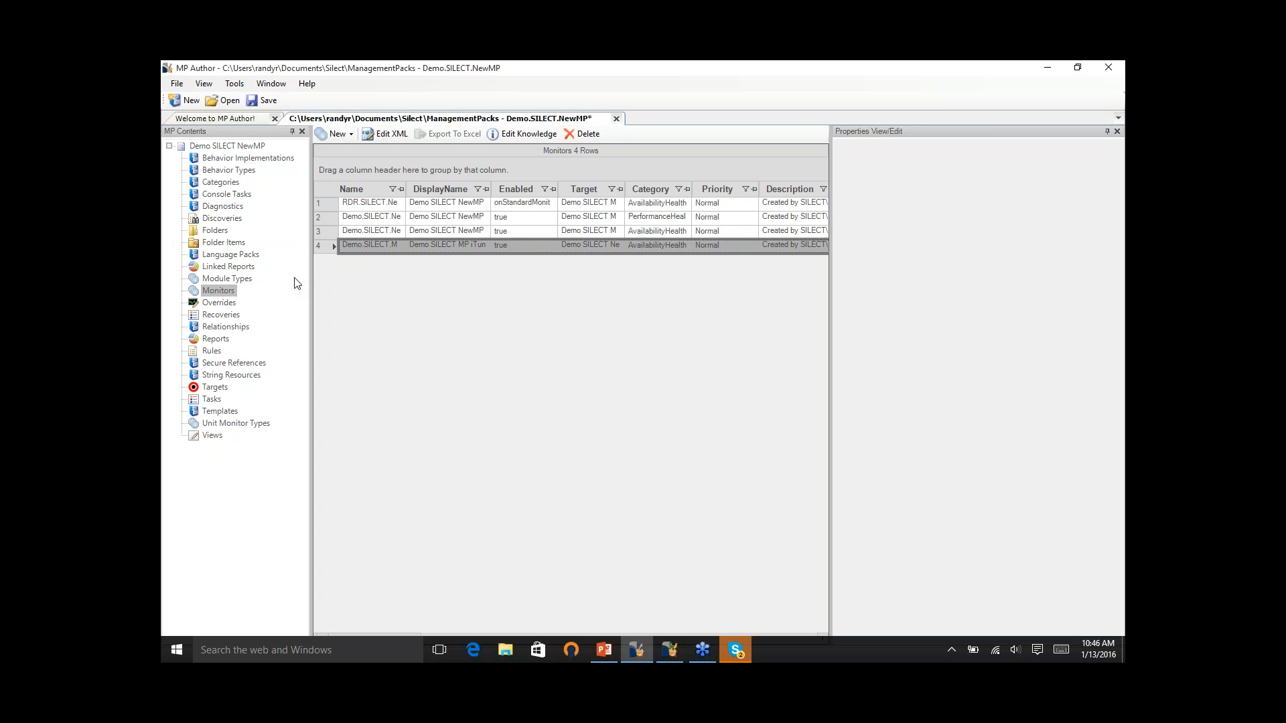
right_click(446, 241)
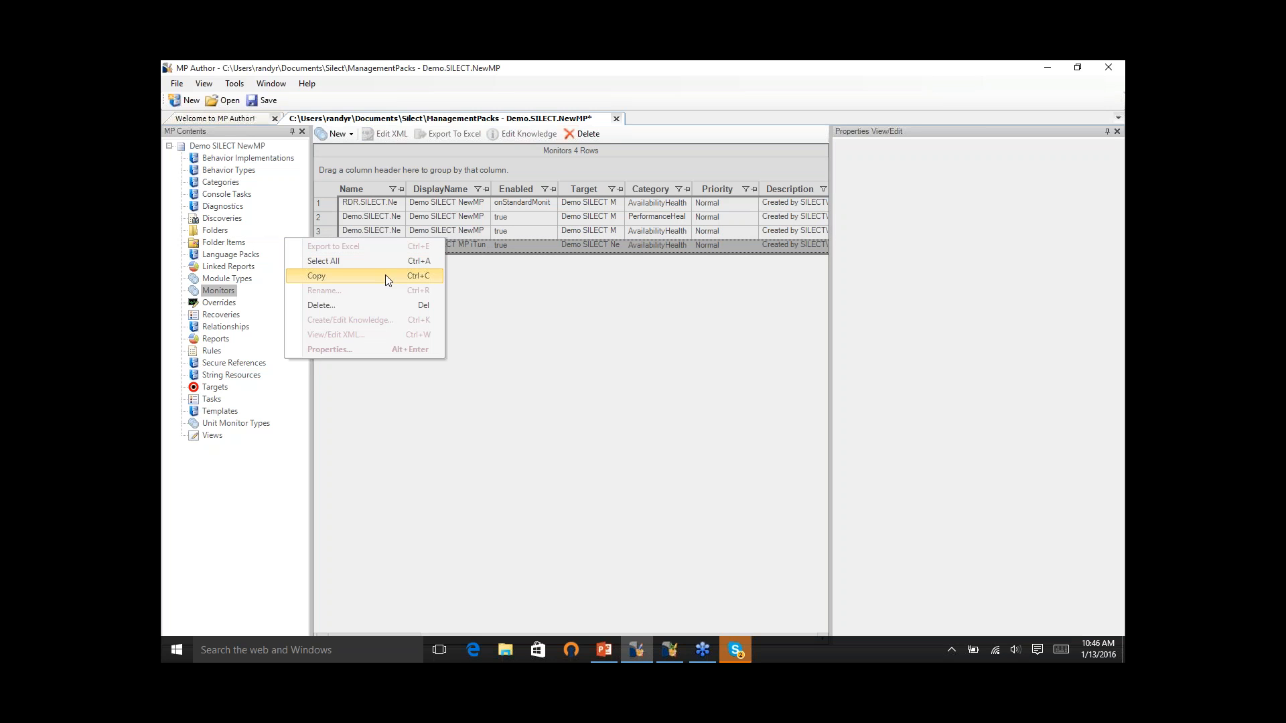
click(684, 343)
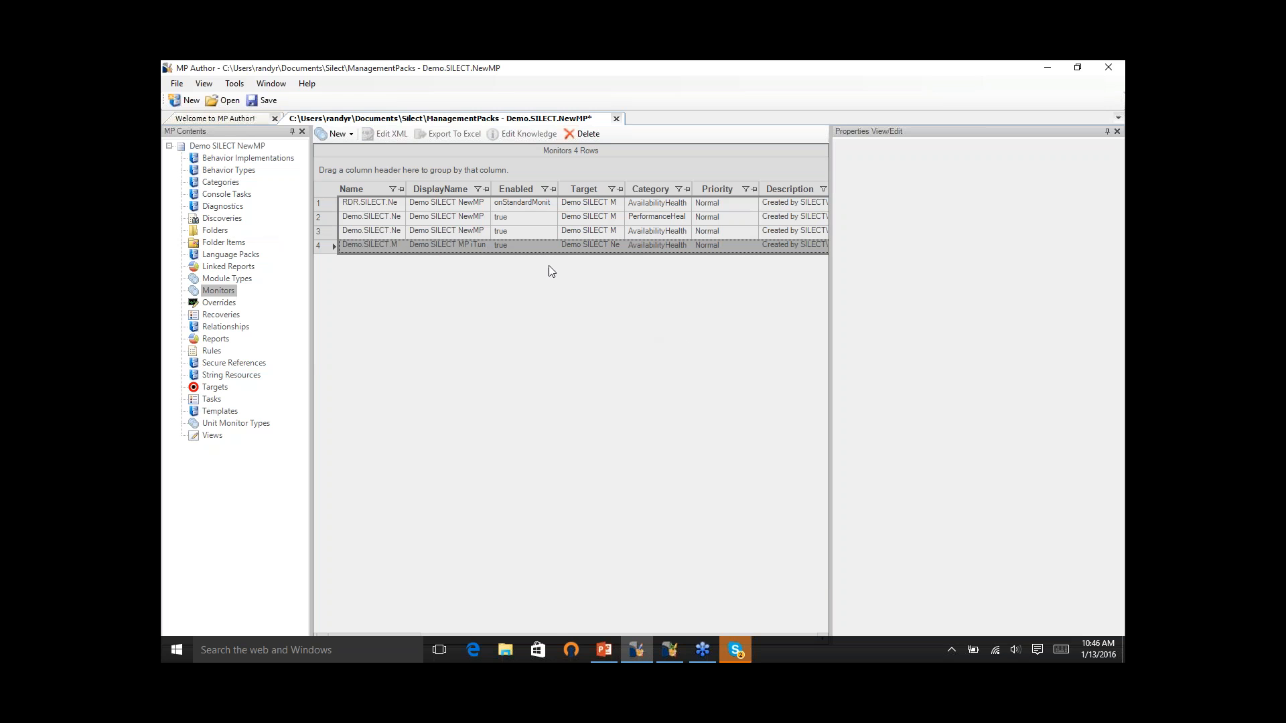
- Add the text "Test 123" to the Summary section of the knowledge for the iTunes rollup monitor and apply it
click(564, 247)
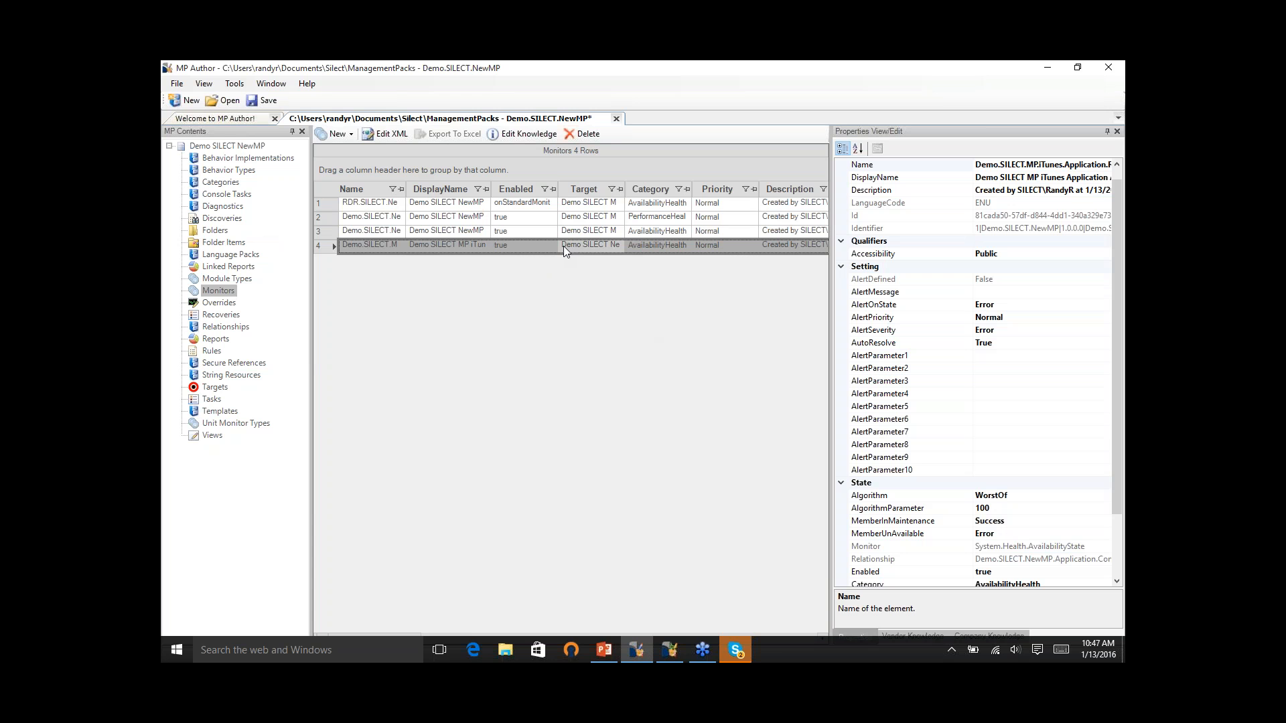
right_click(564, 246)
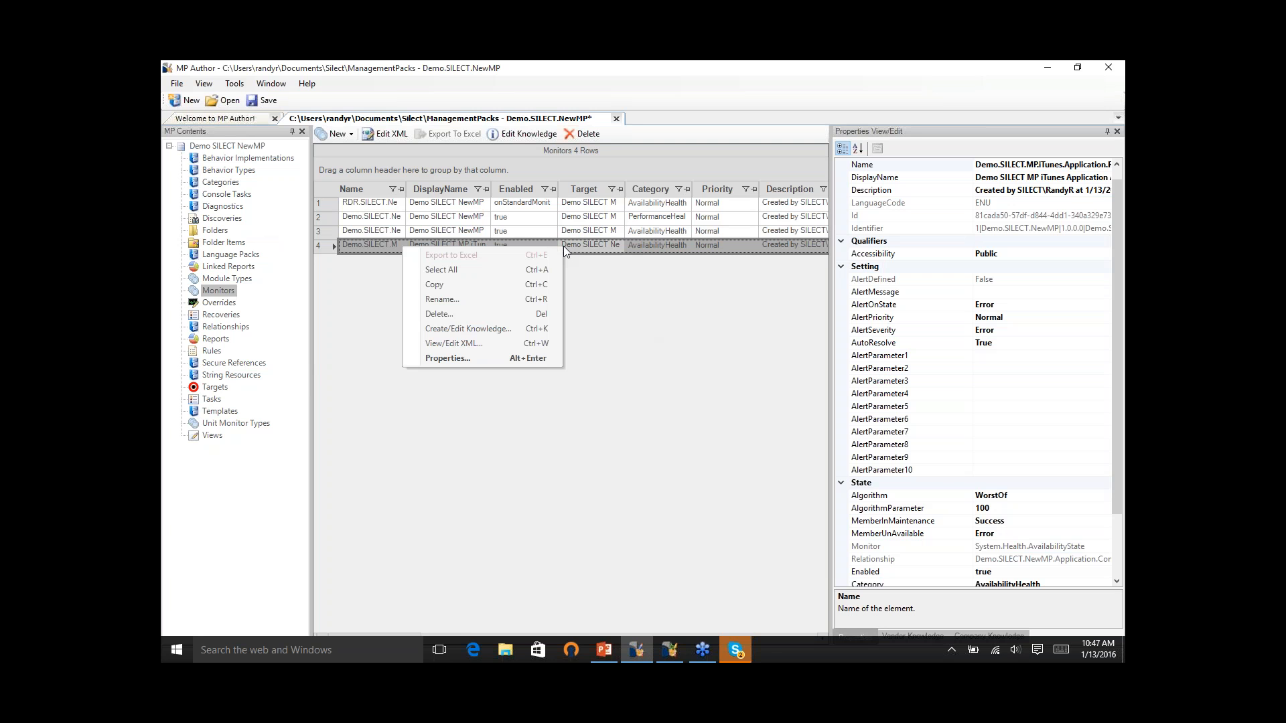
click(509, 328)
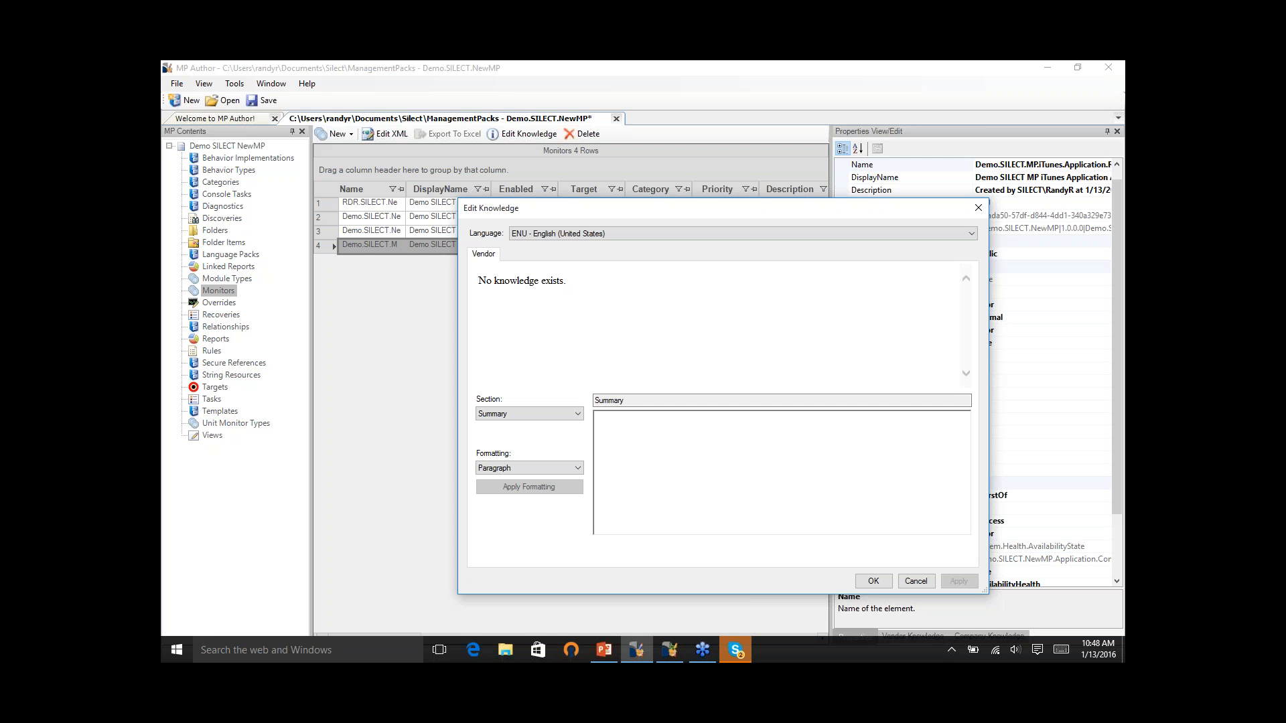
click(619, 434)
text(Test 123)
click(576, 415)
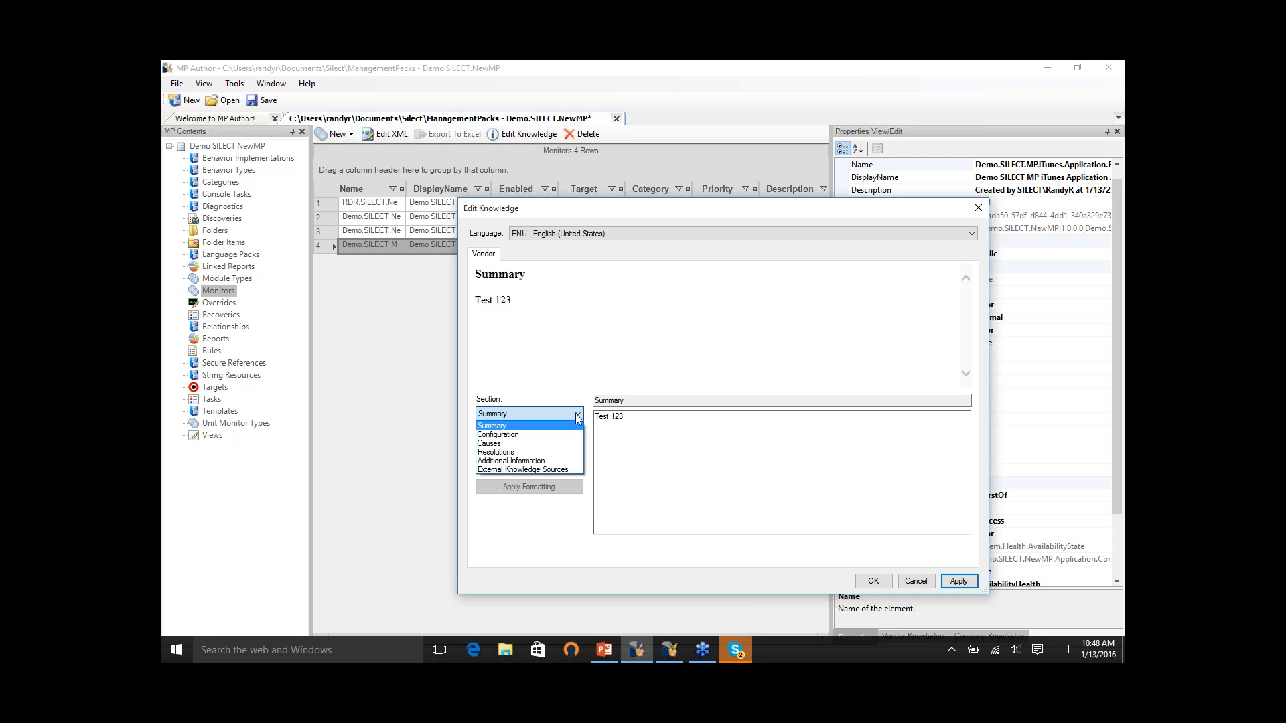
click(960, 581)
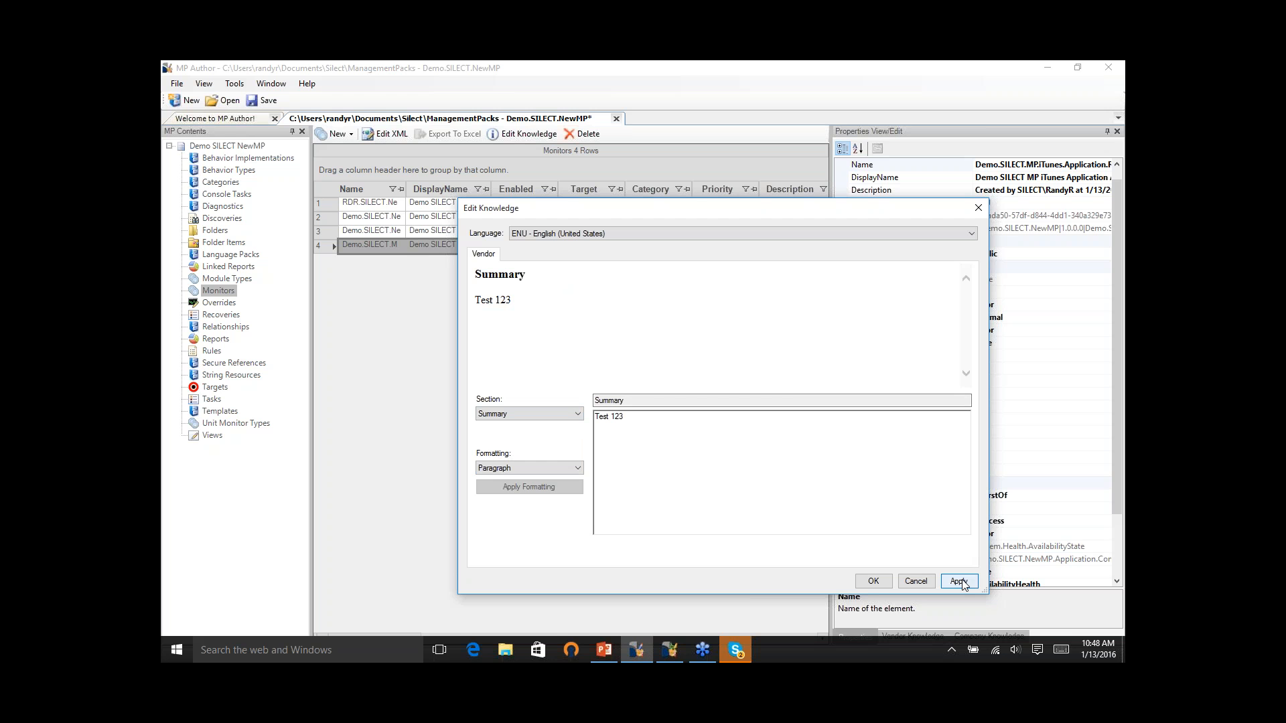
click(960, 581)
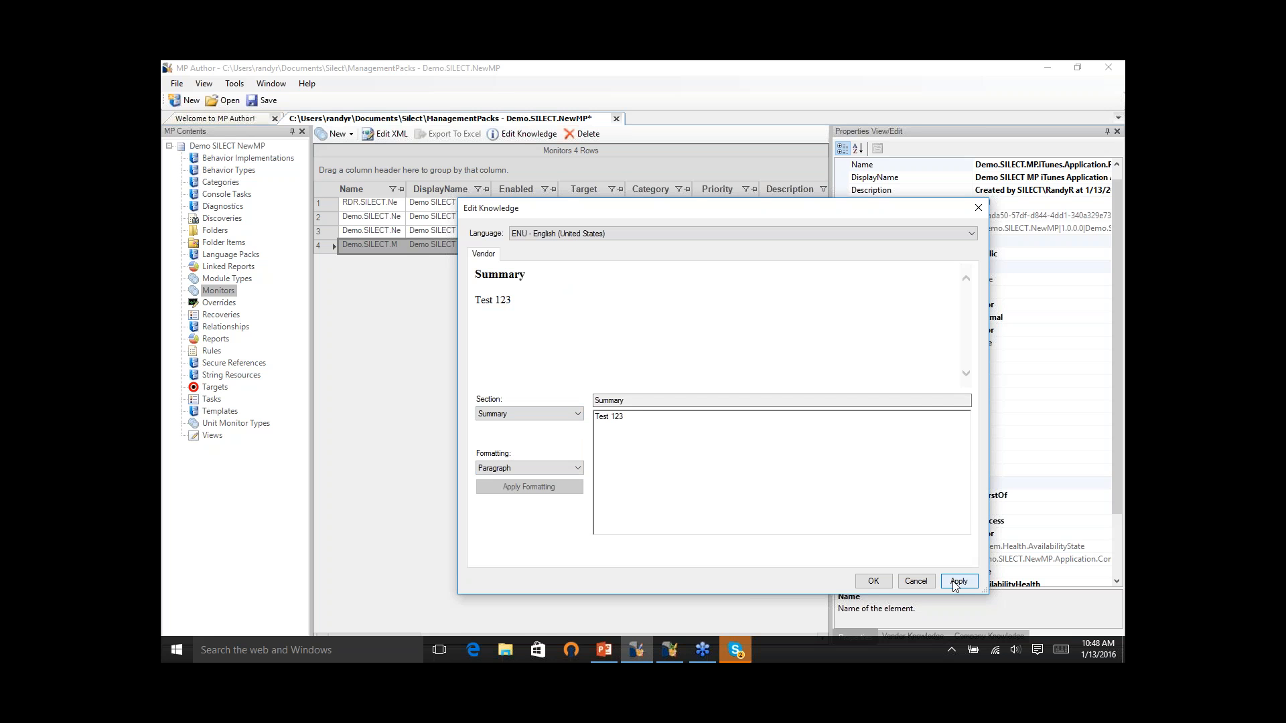
- Close the knowledge editor and start a new event rule, obtaining the event logs from the preset computer
click(879, 582)
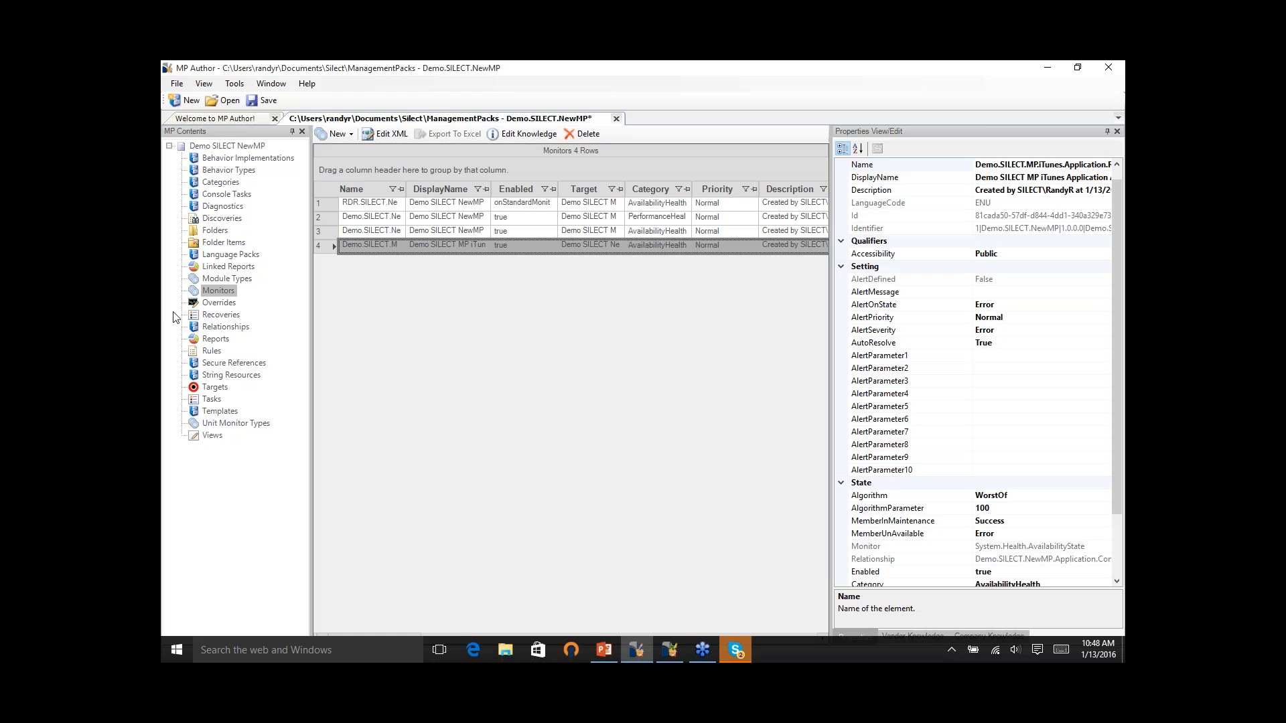
click(211, 351)
right_click(207, 353)
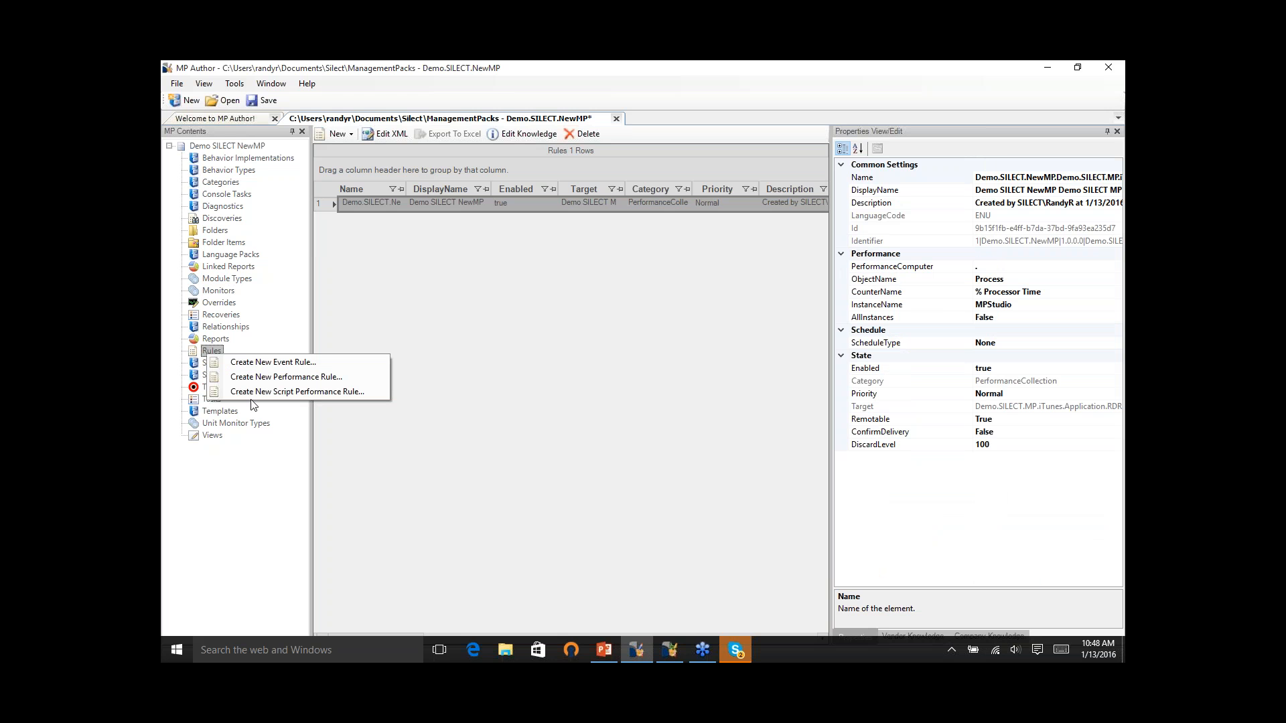
click(259, 364)
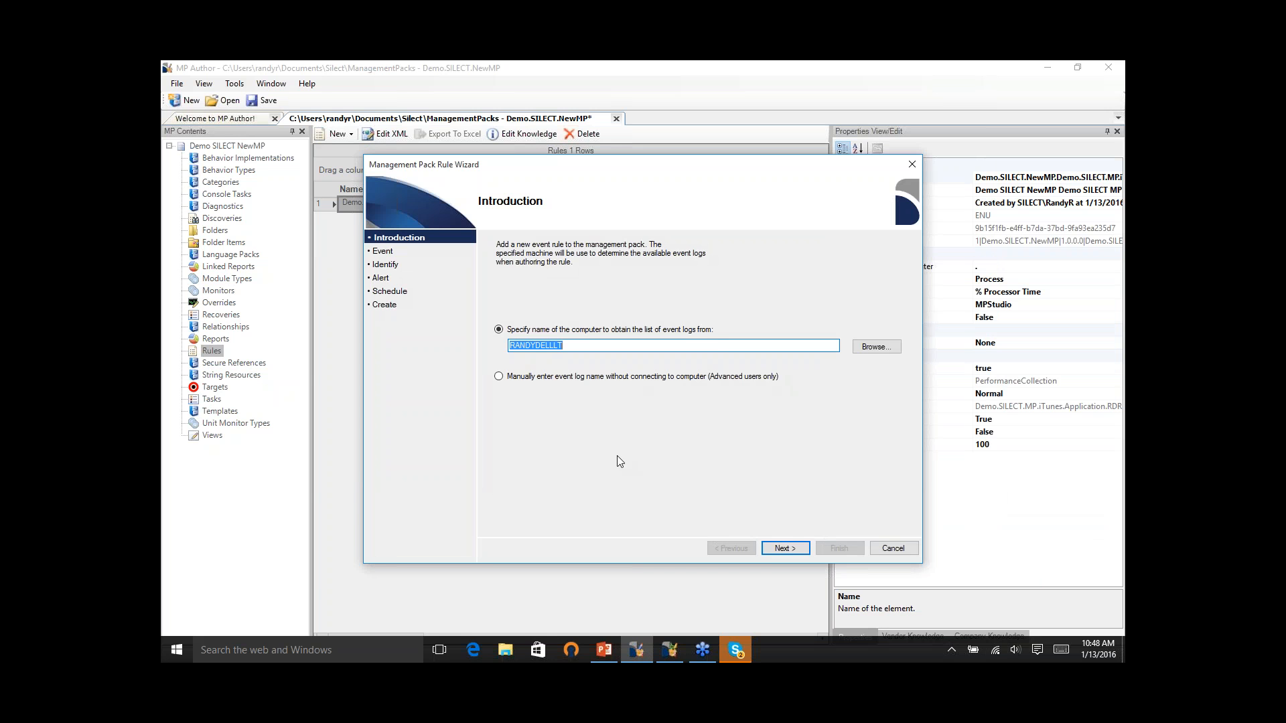
click(790, 543)
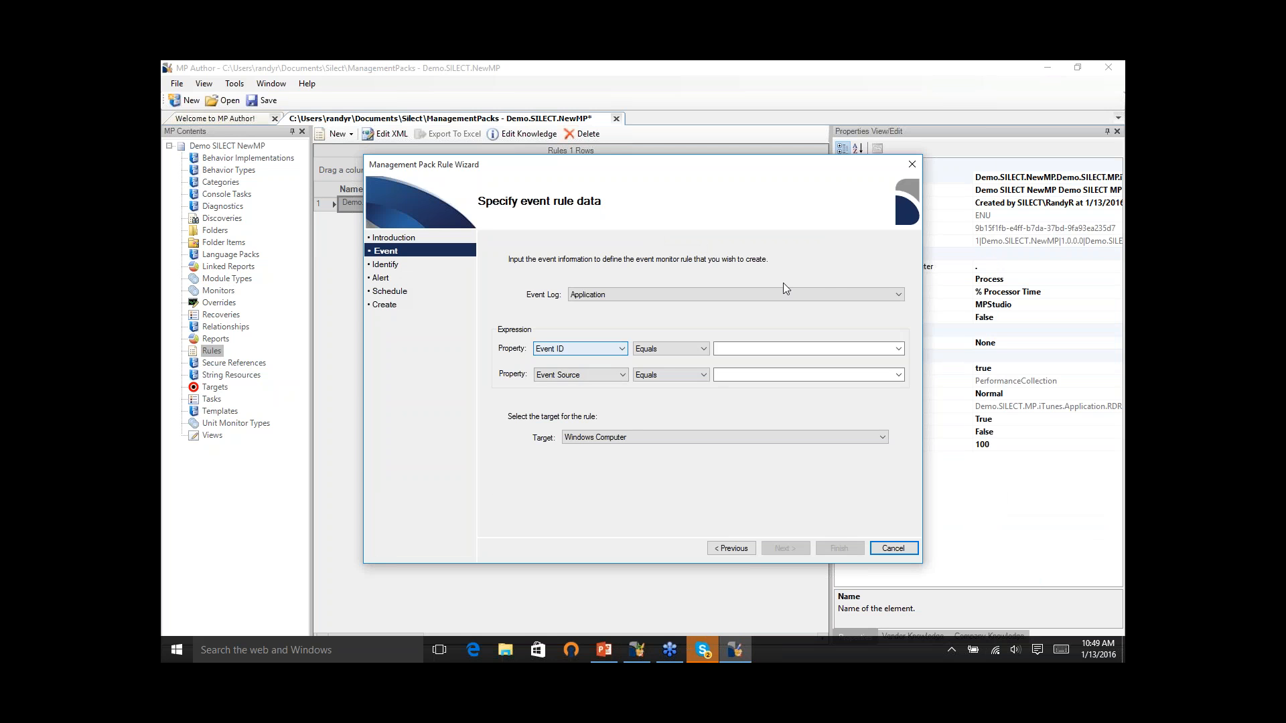
- Define the rule for Application log events with Event ID equal to 103, targeting Windows Computer, and accept the default identification
click(797, 349)
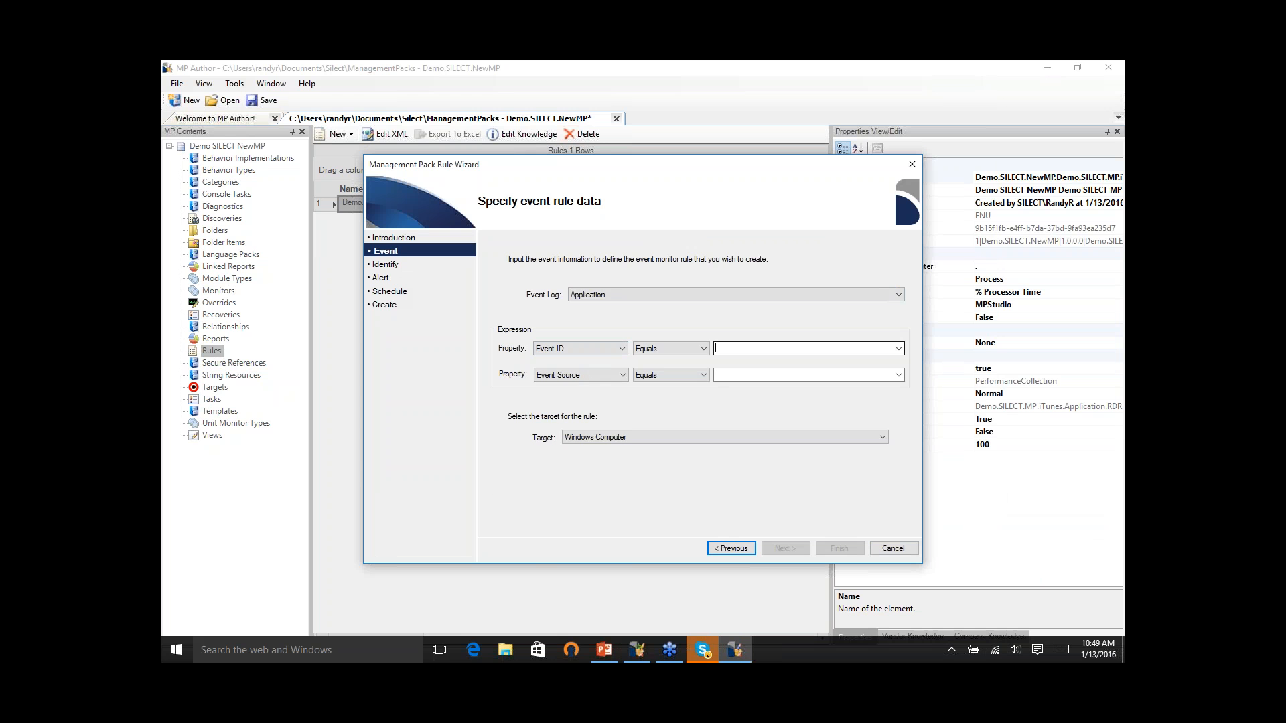
click(623, 349)
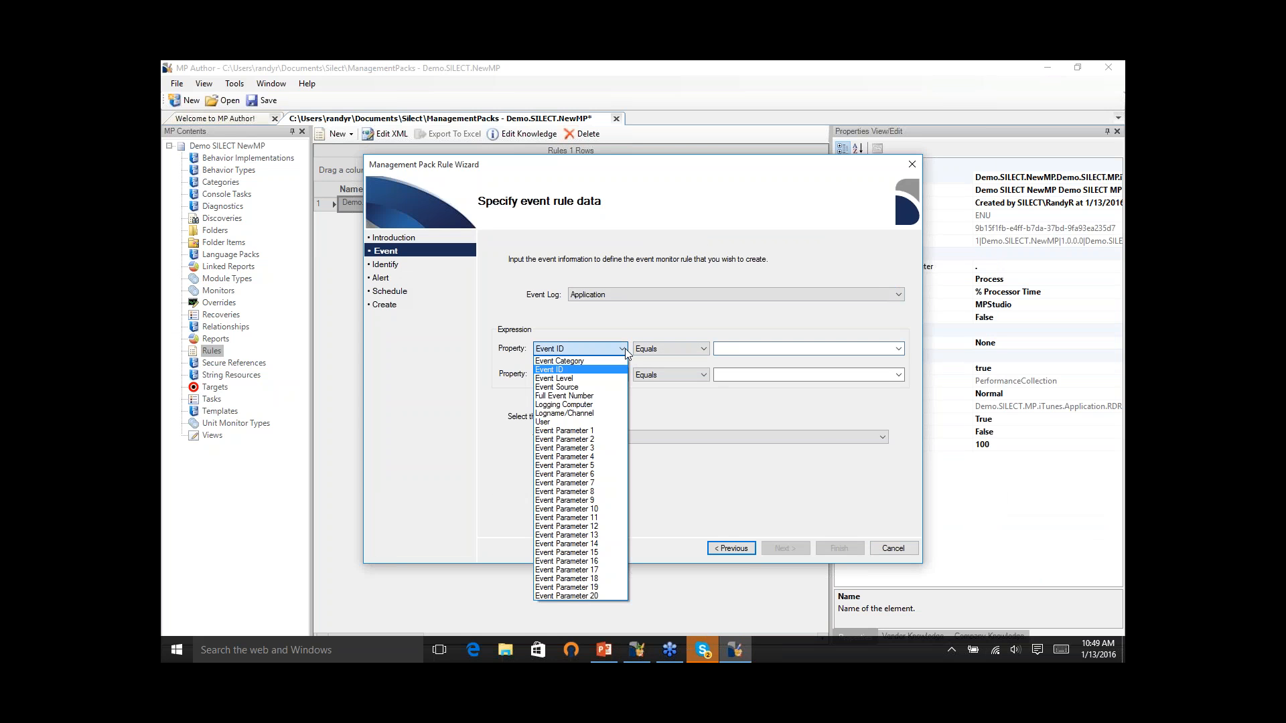
click(580, 370)
click(842, 347)
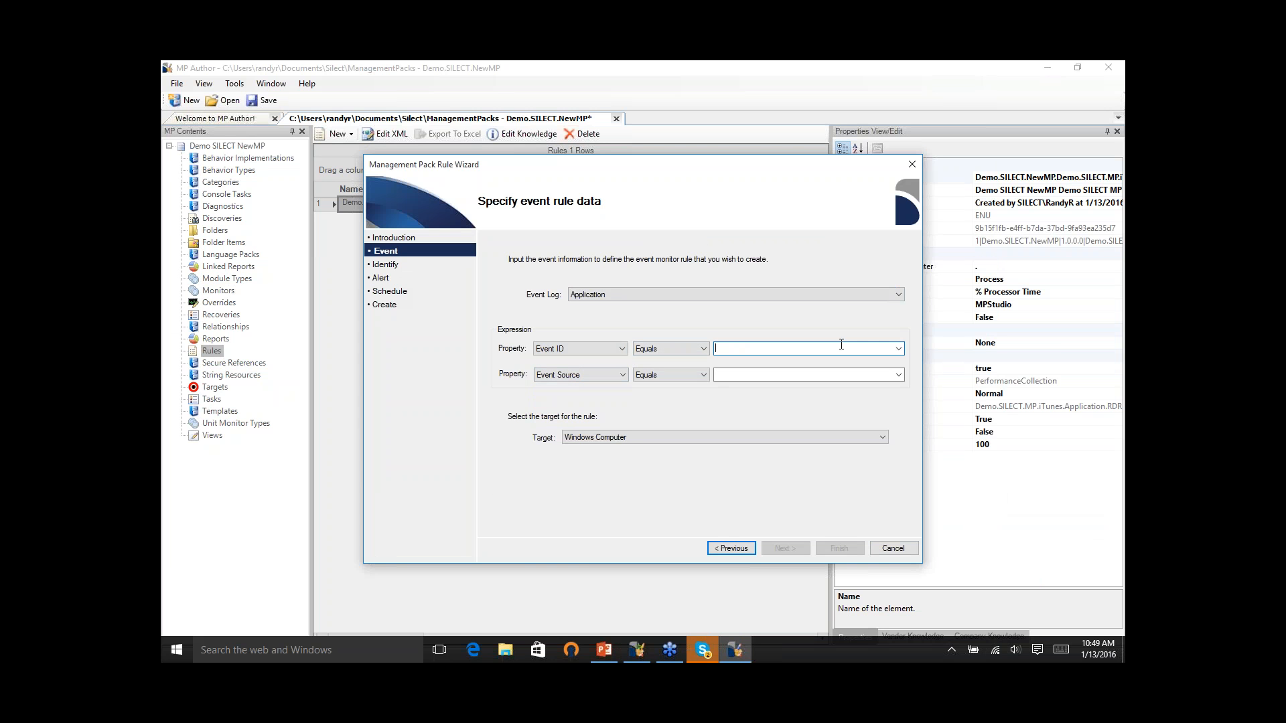
click(898, 348)
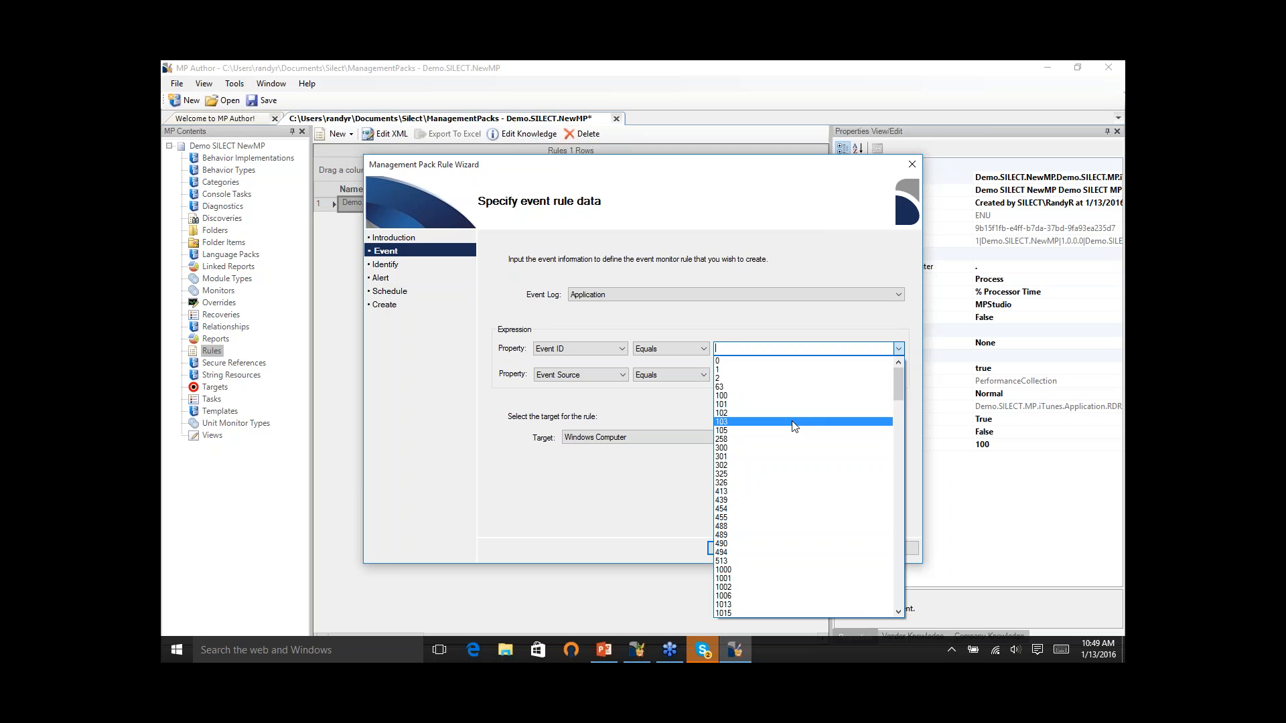
click(792, 421)
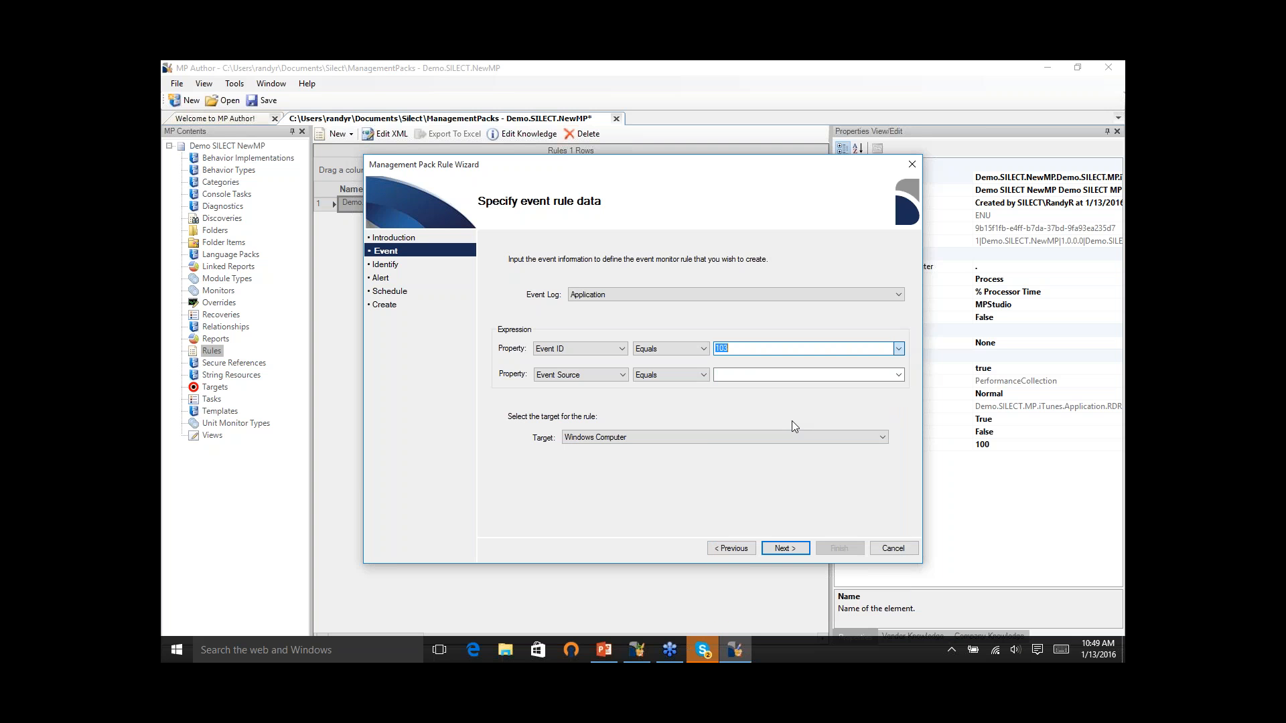
click(831, 375)
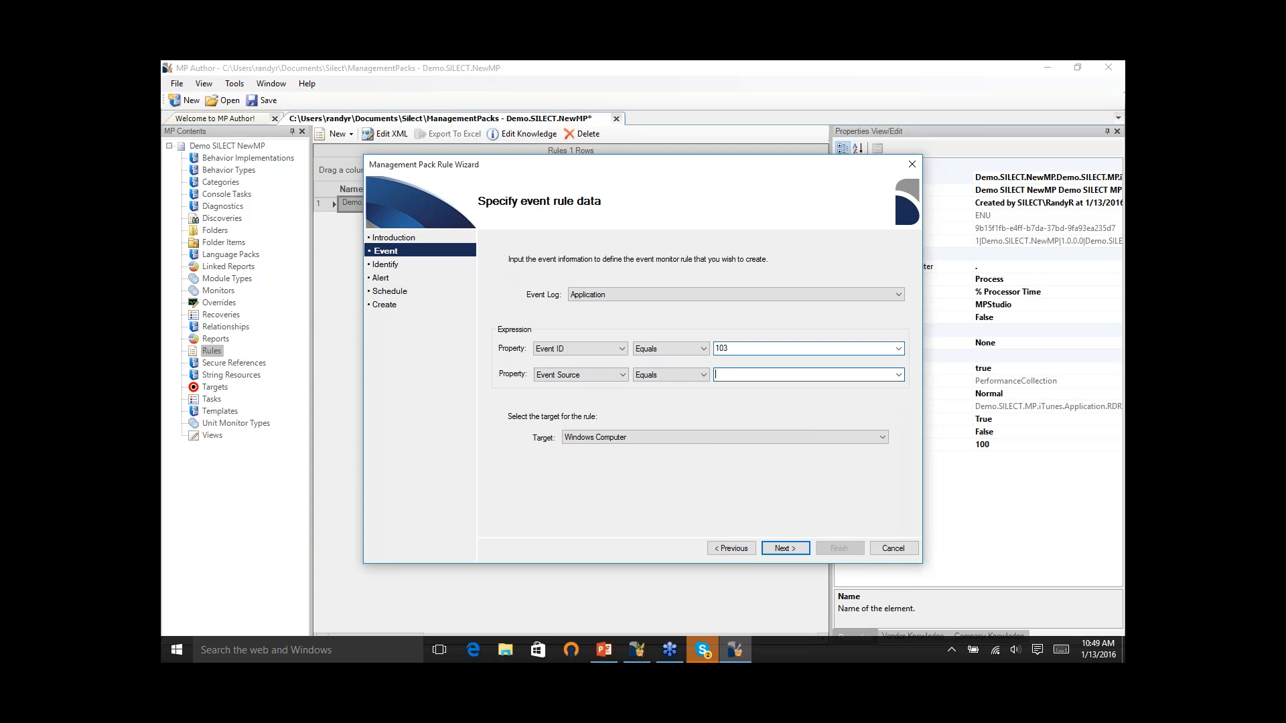
click(885, 437)
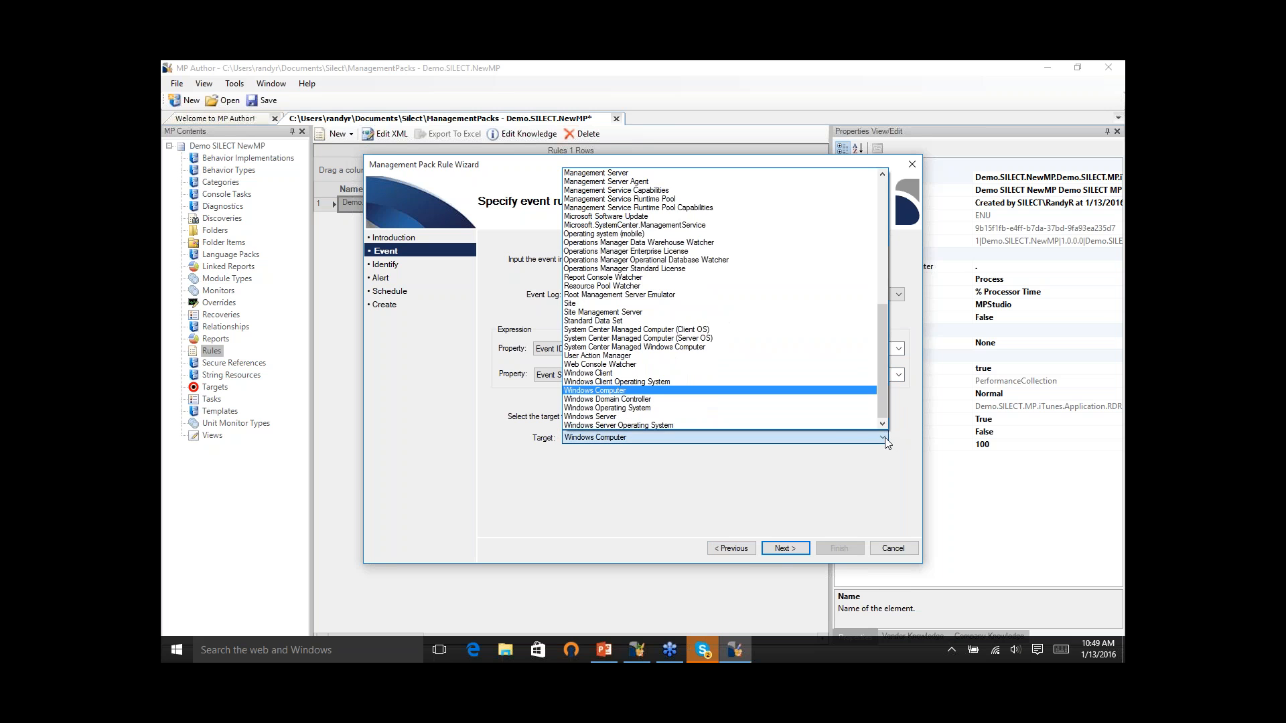
click(629, 389)
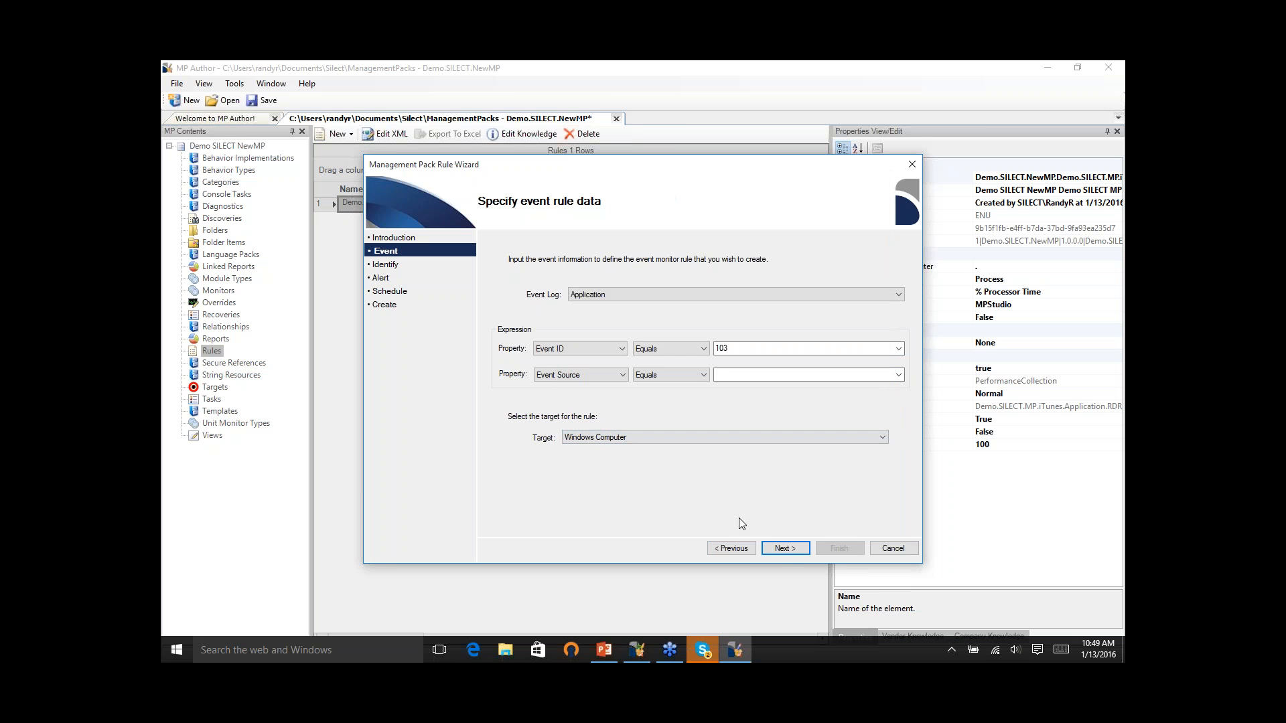
click(781, 549)
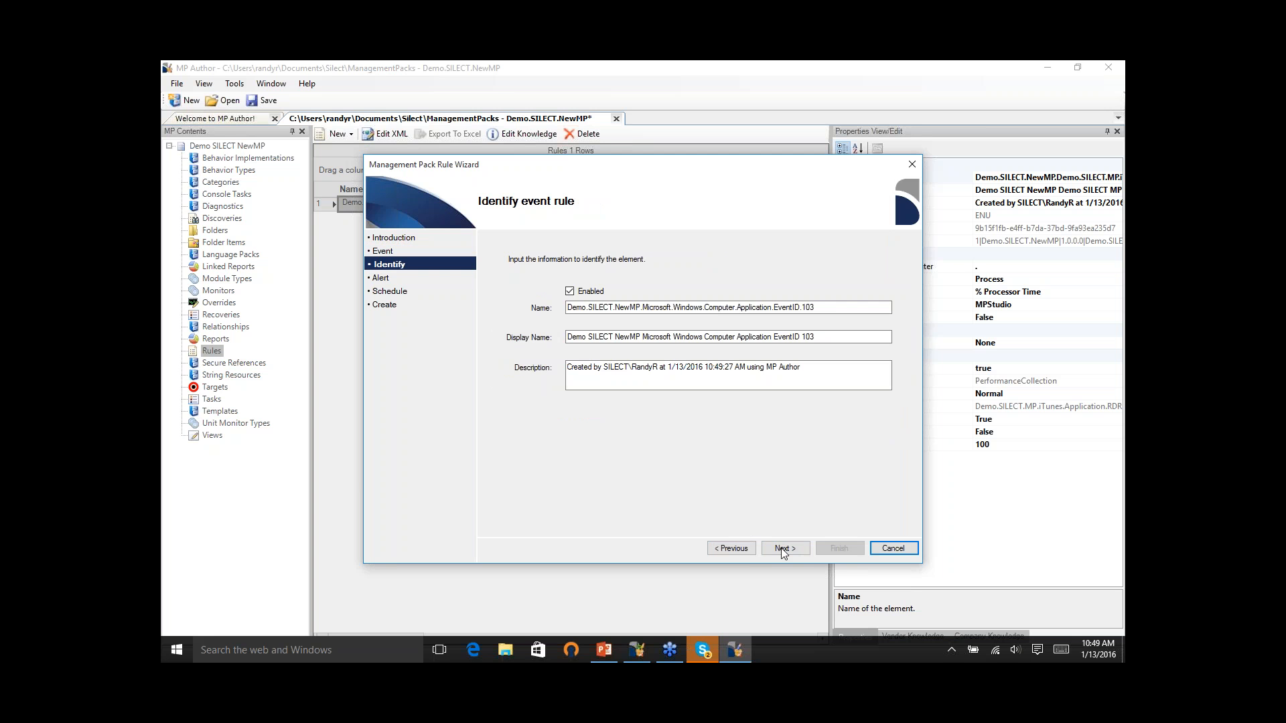
click(782, 551)
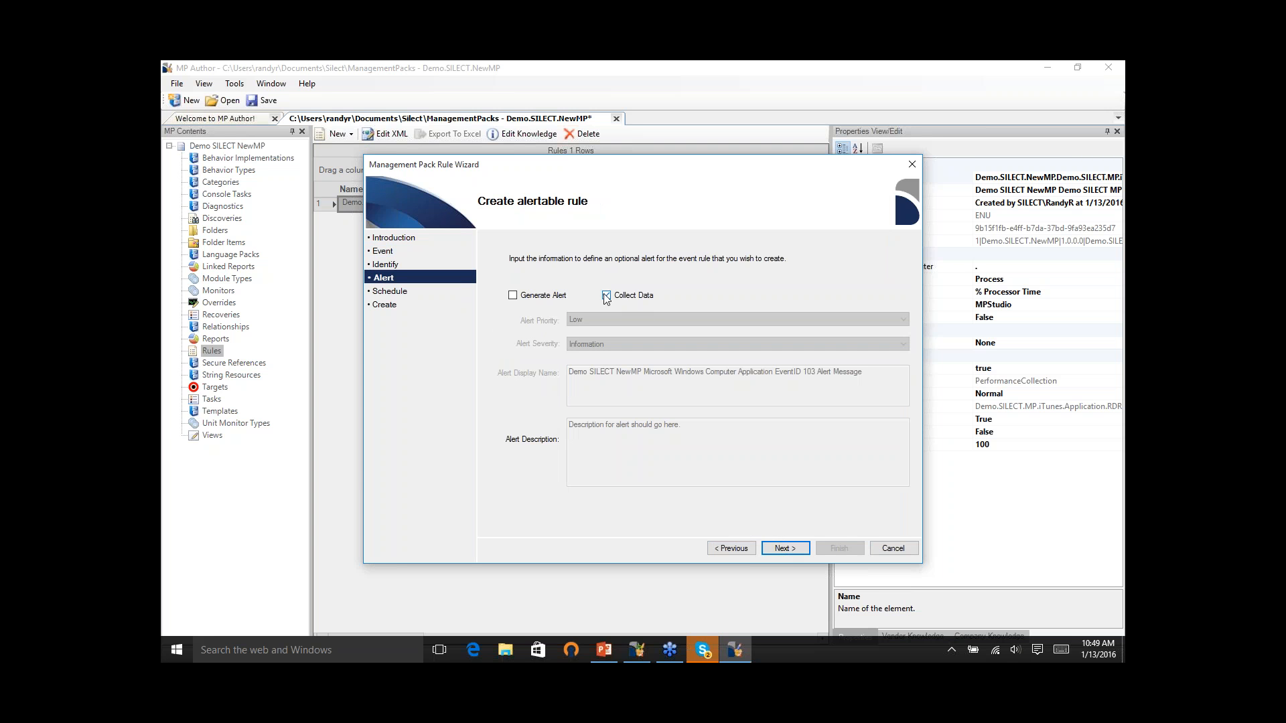
- Enable alert generation for the event rule with Normal priority and Warning severity
click(534, 298)
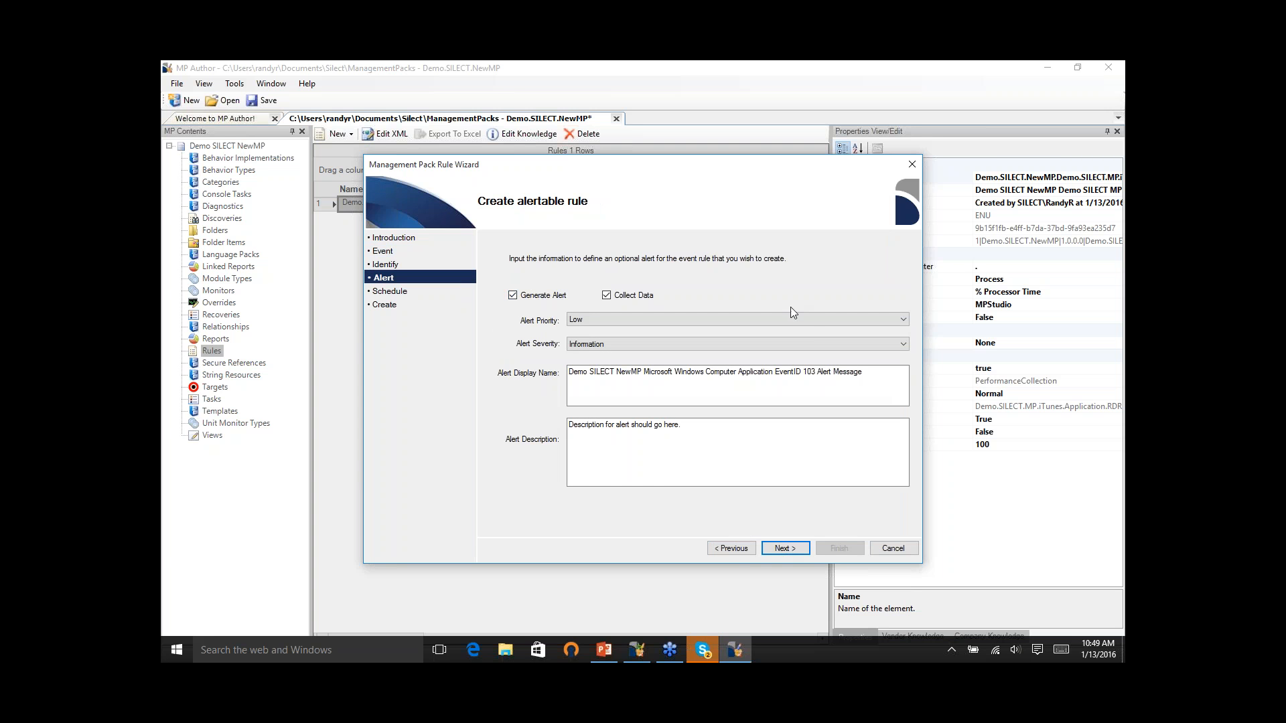
click(845, 322)
click(816, 341)
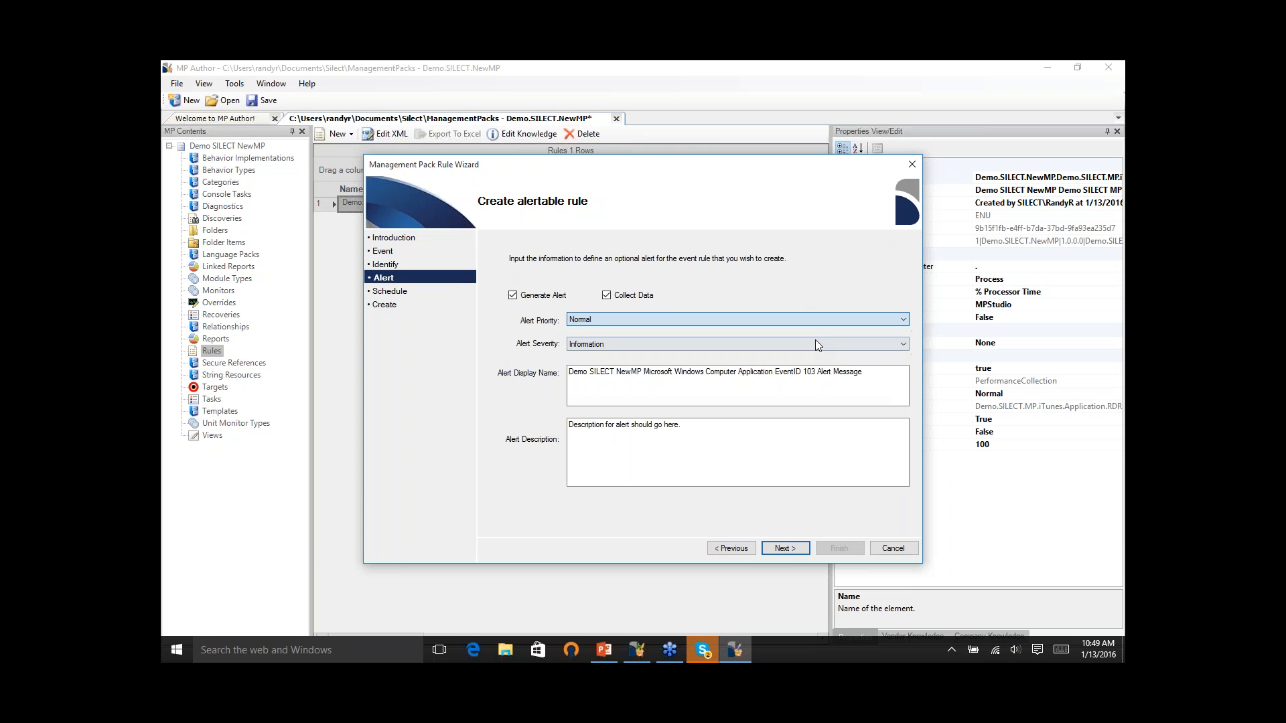
click(903, 343)
click(898, 358)
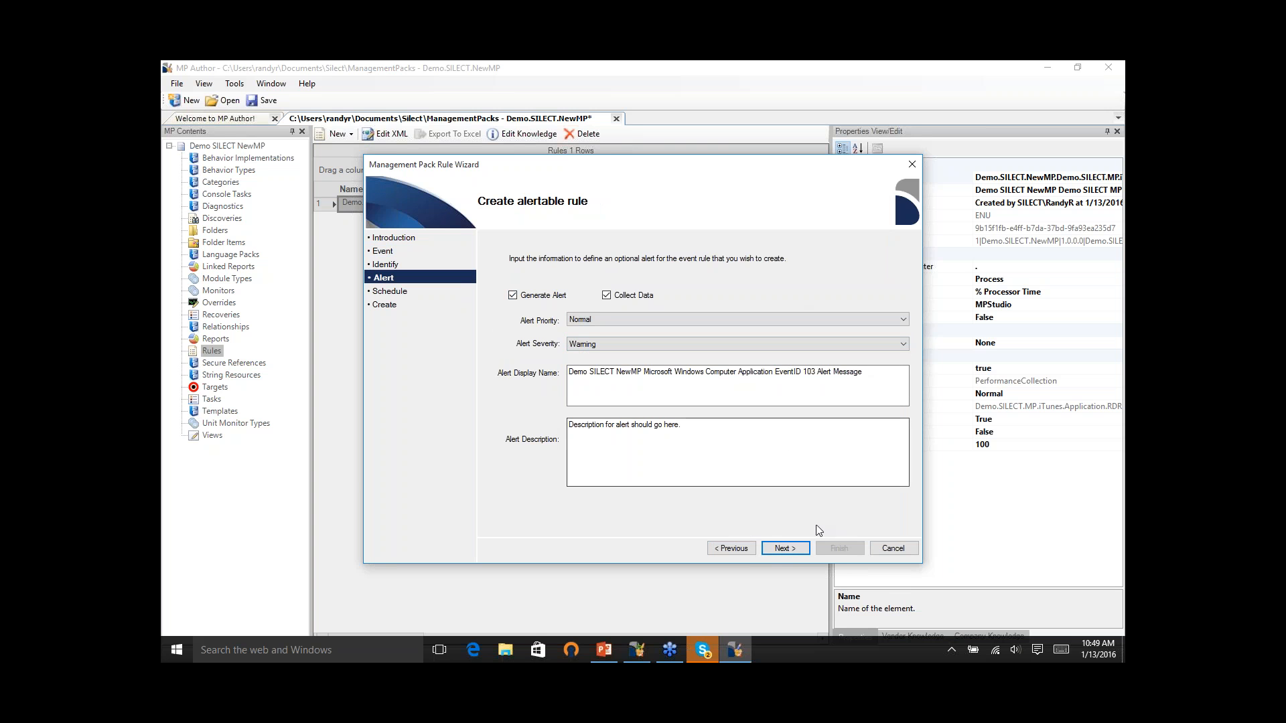
click(796, 552)
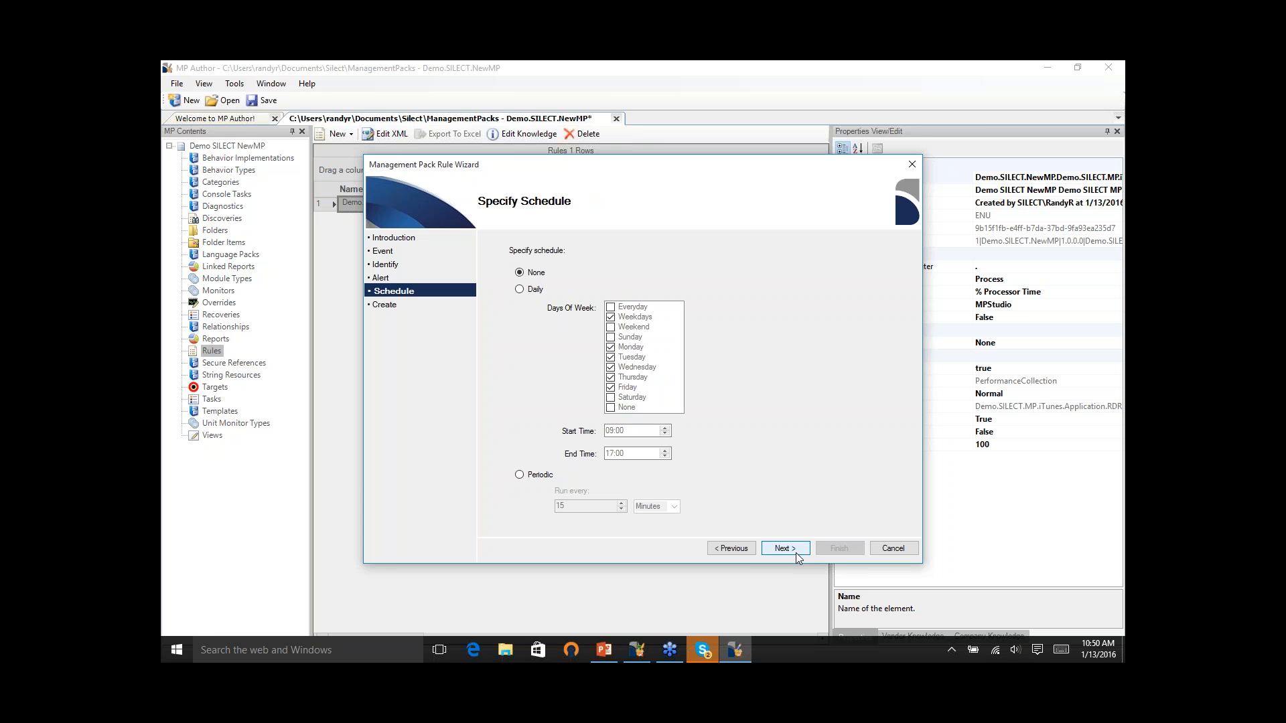
- Schedule the event rule periodically every 15 minutes and finish creating it
click(526, 479)
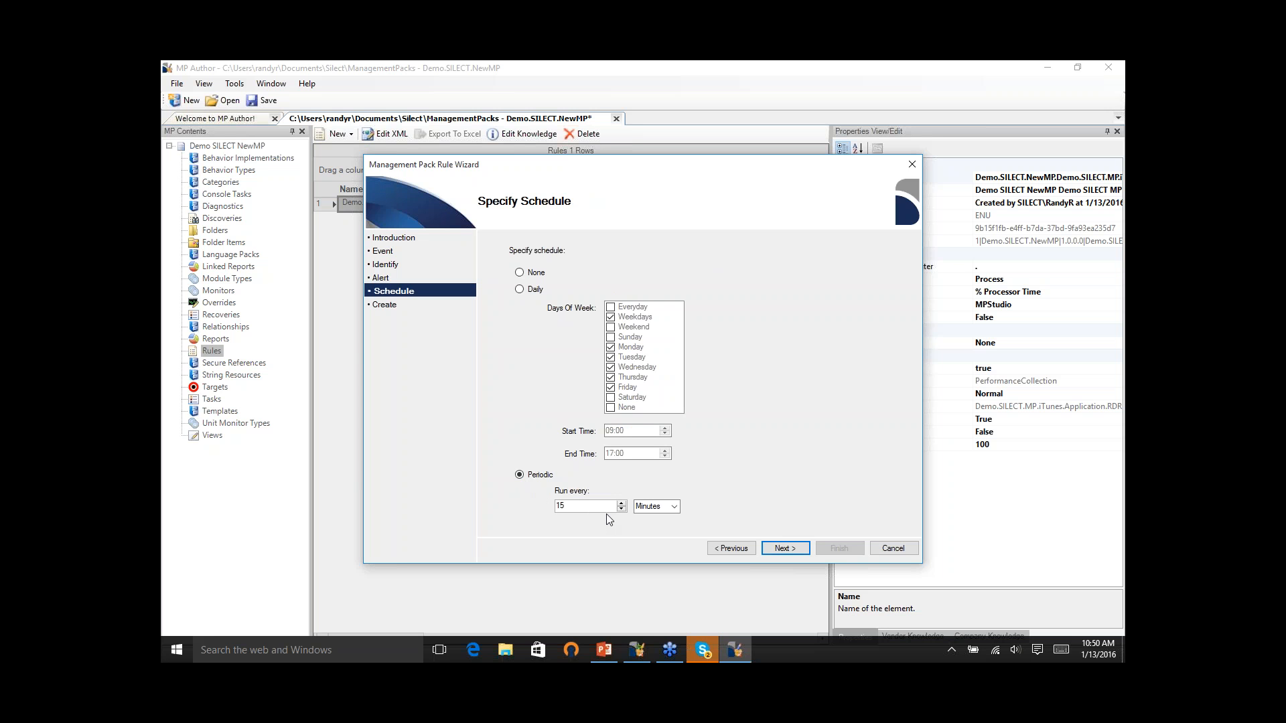
click(520, 290)
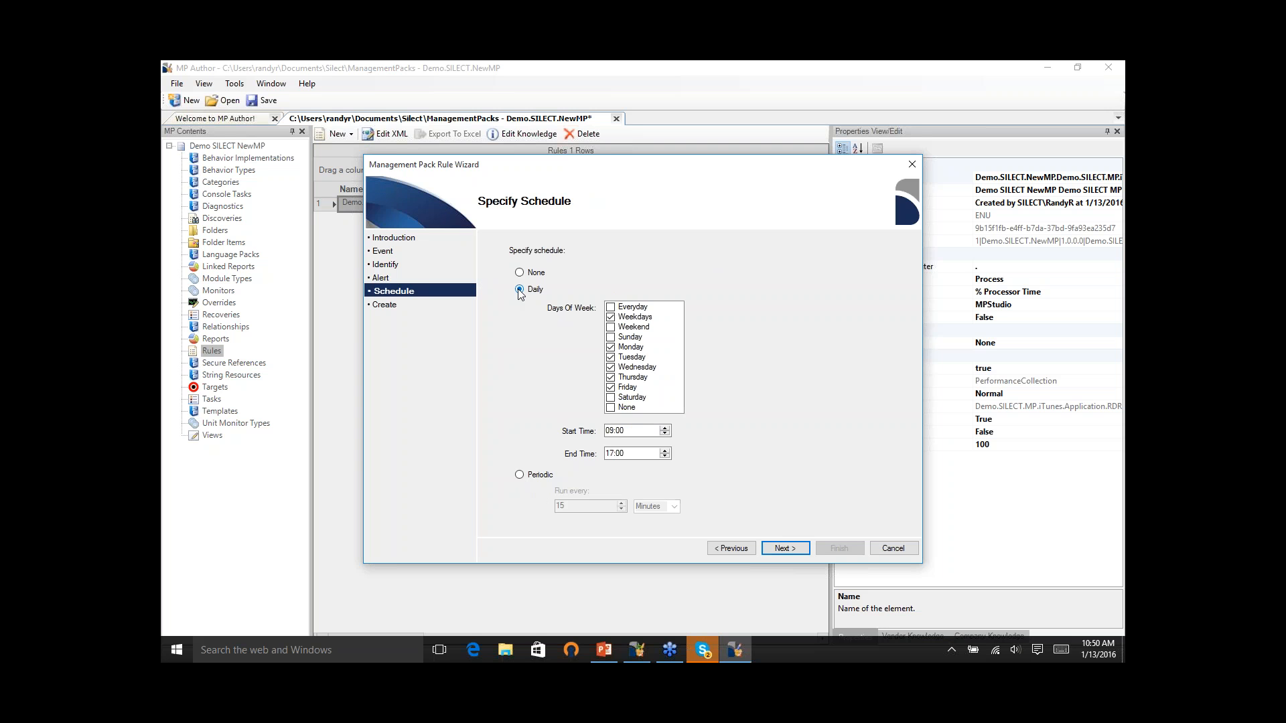
click(519, 477)
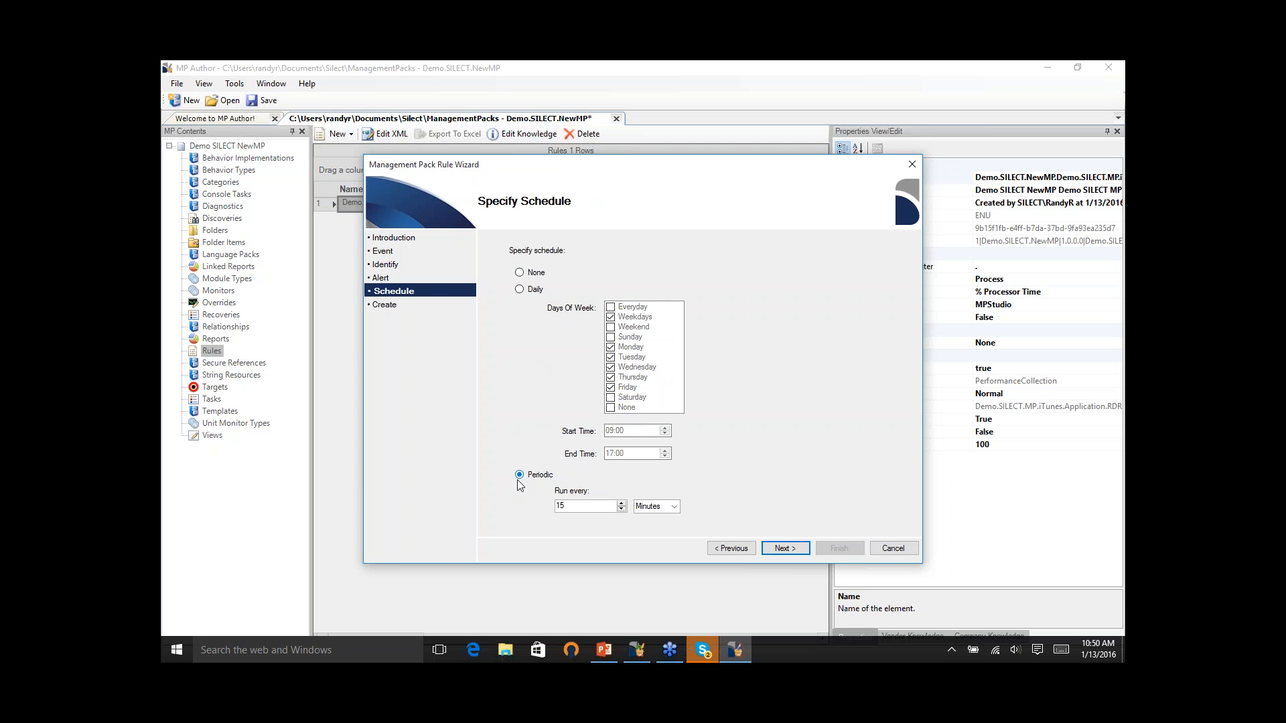
click(785, 547)
click(839, 550)
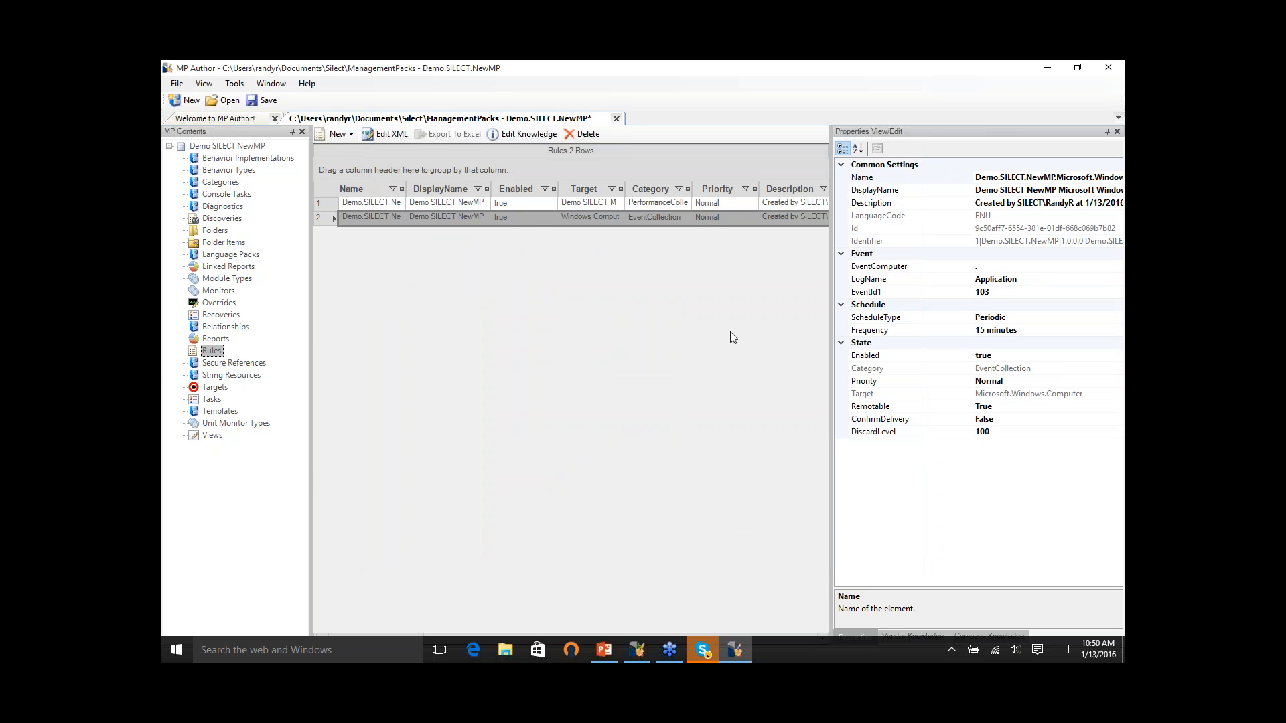
- Check which creation options are offered for targets, folders, views and monitors, and which actions exist for the management pack itself
right_click(226, 392)
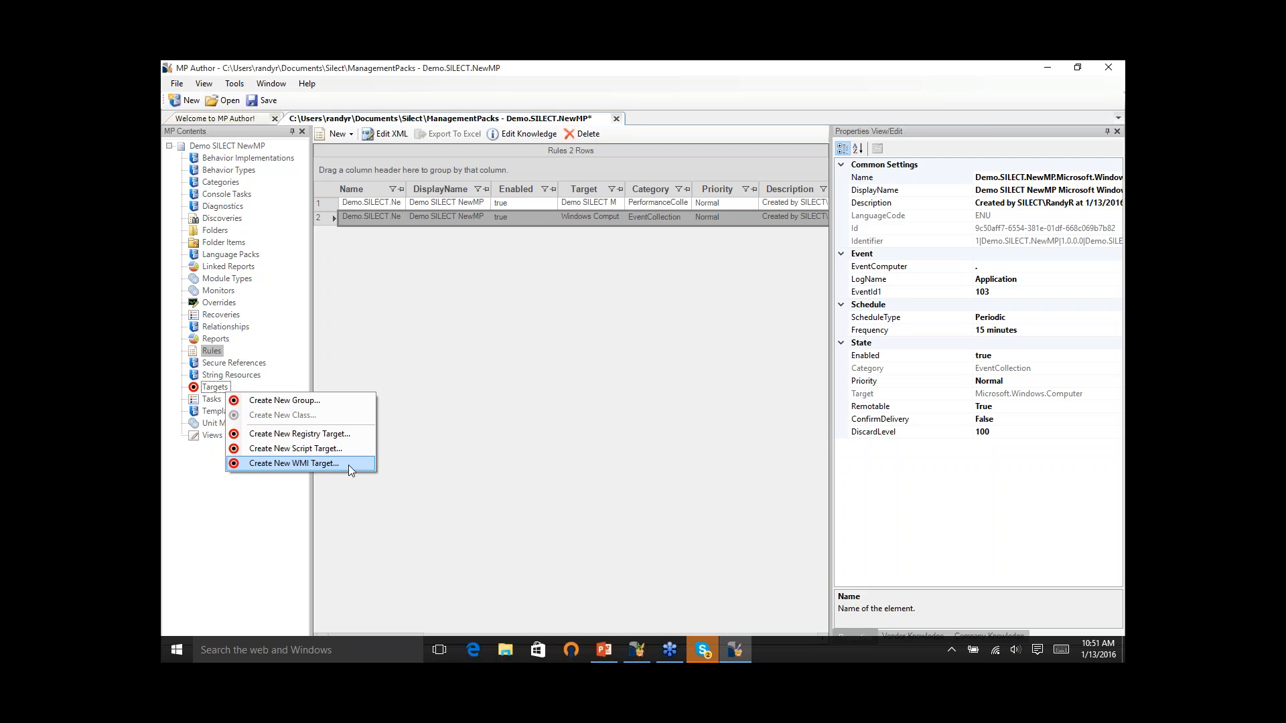
click(416, 364)
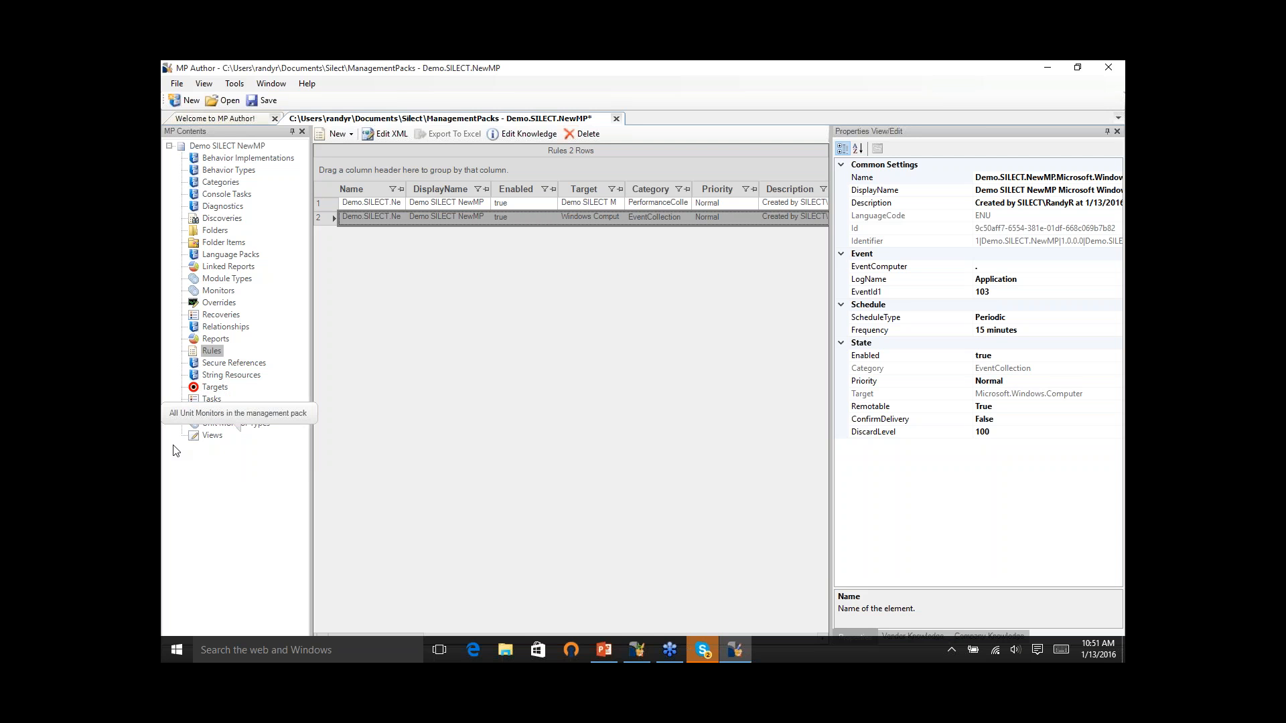
right_click(223, 231)
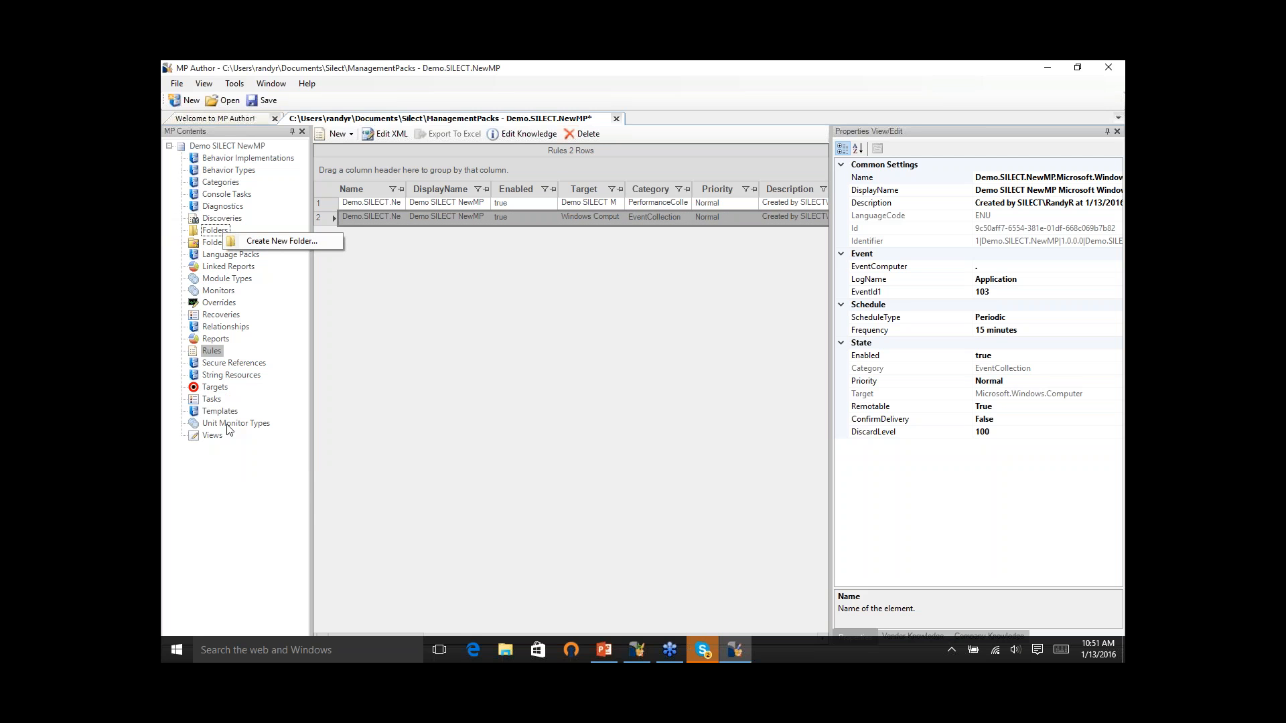
click(230, 444)
right_click(213, 438)
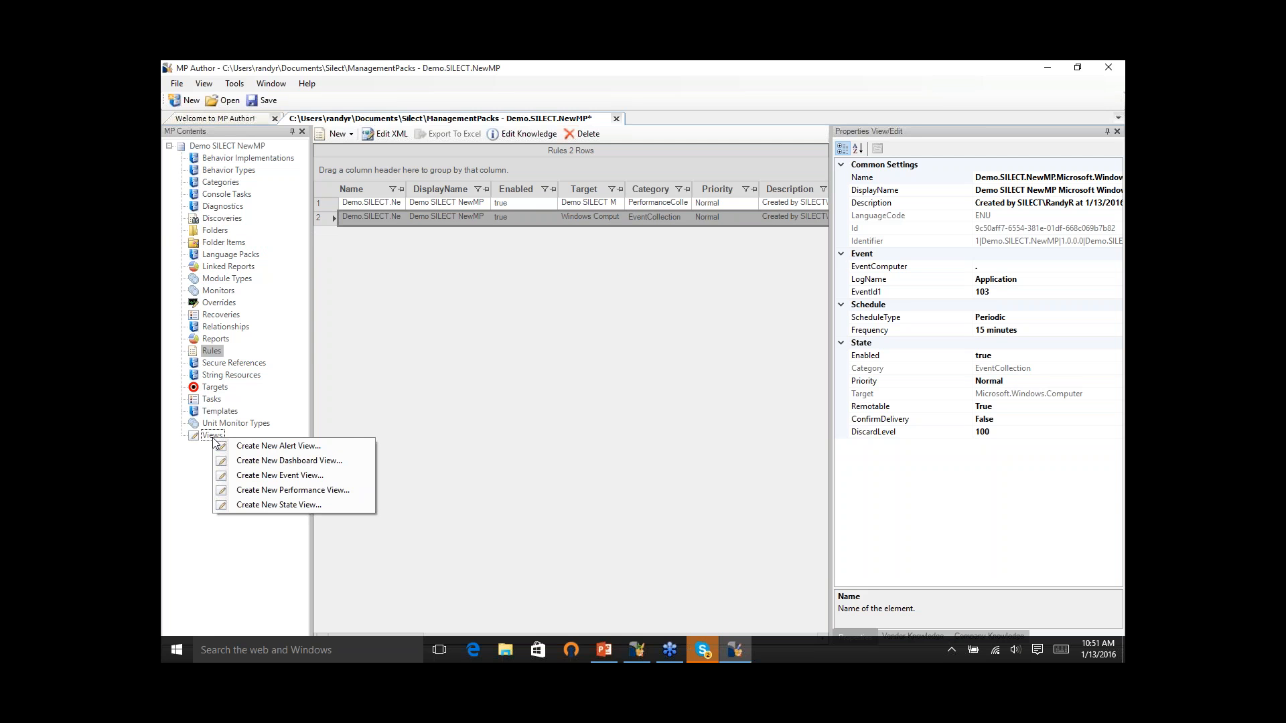
click(218, 387)
right_click(219, 388)
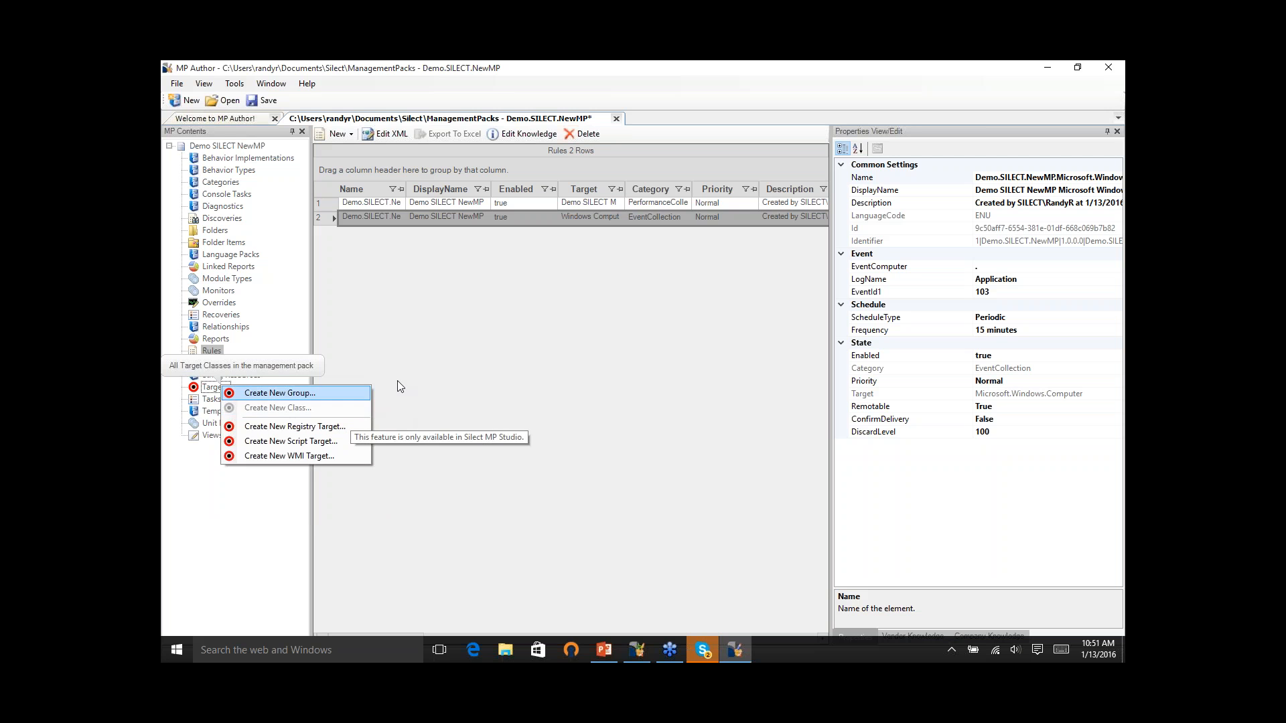
click(455, 355)
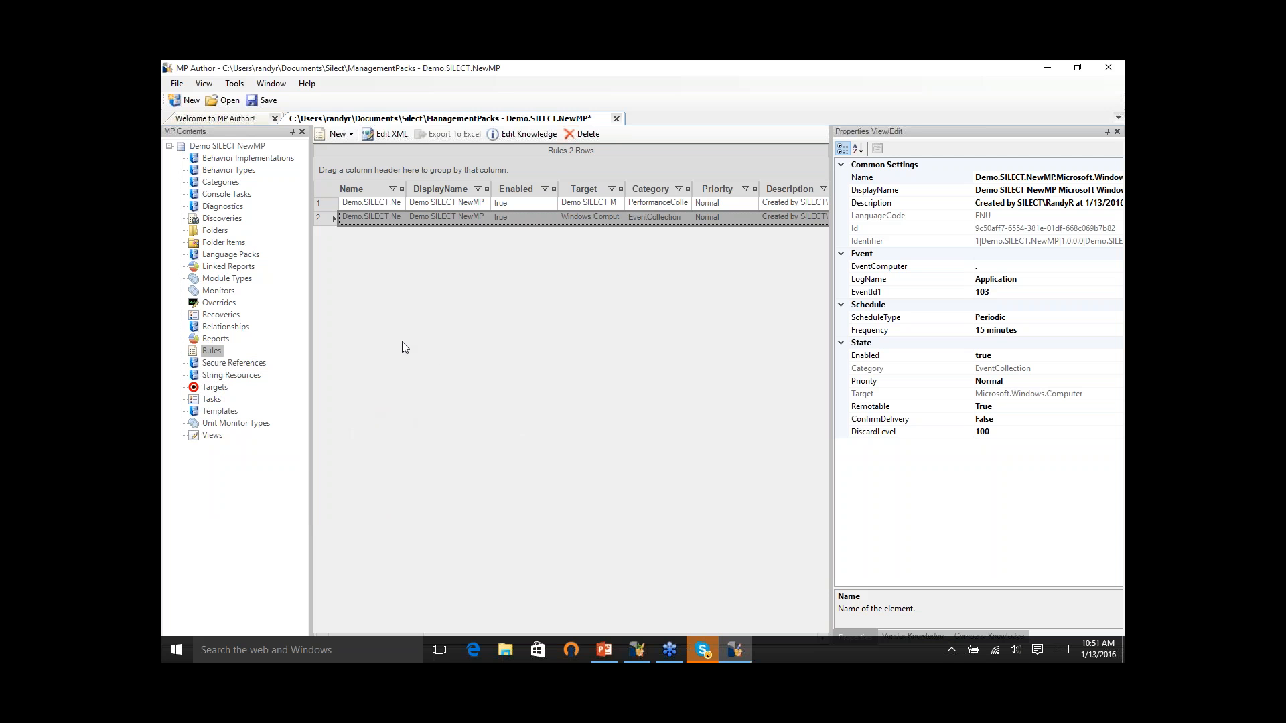
right_click(229, 295)
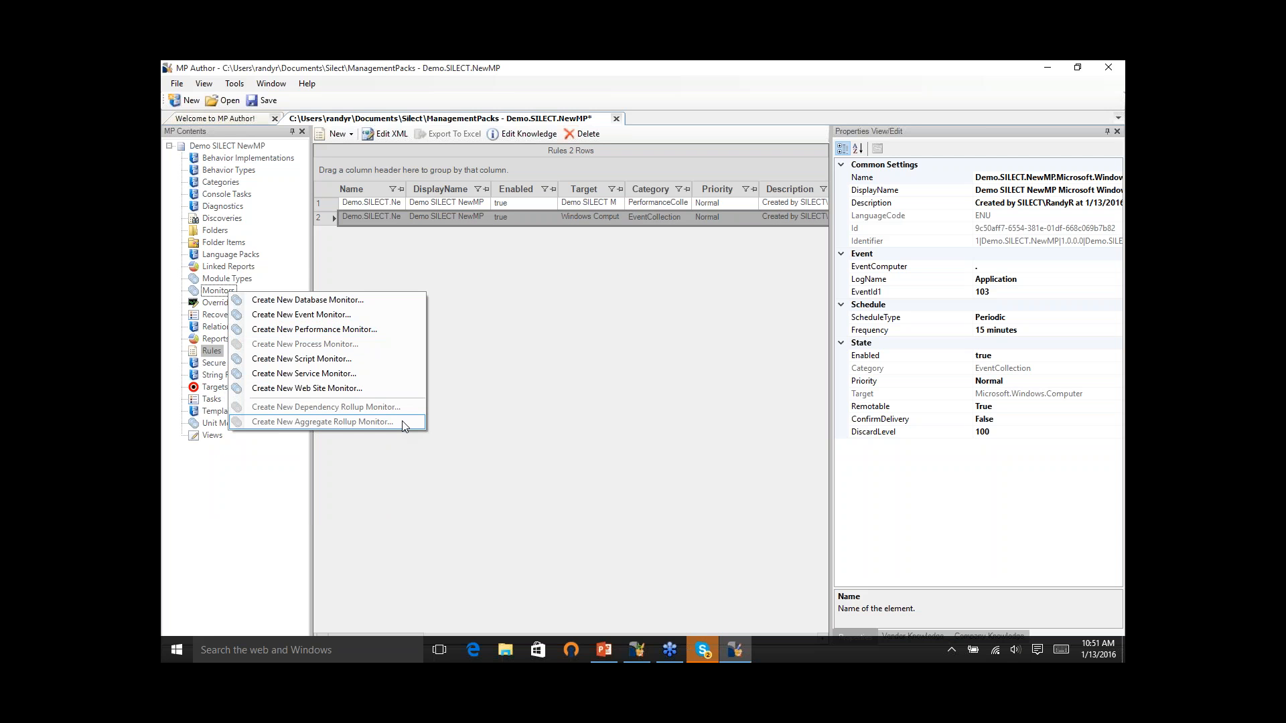
click(566, 436)
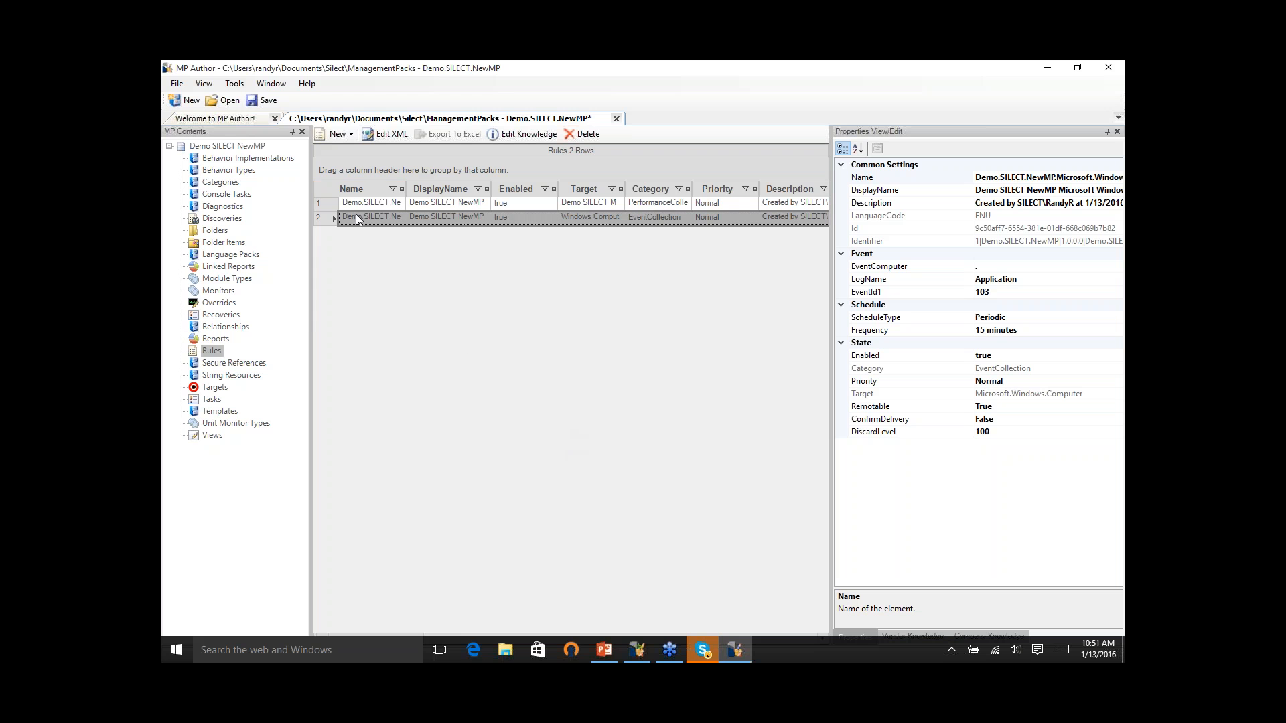
right_click(237, 147)
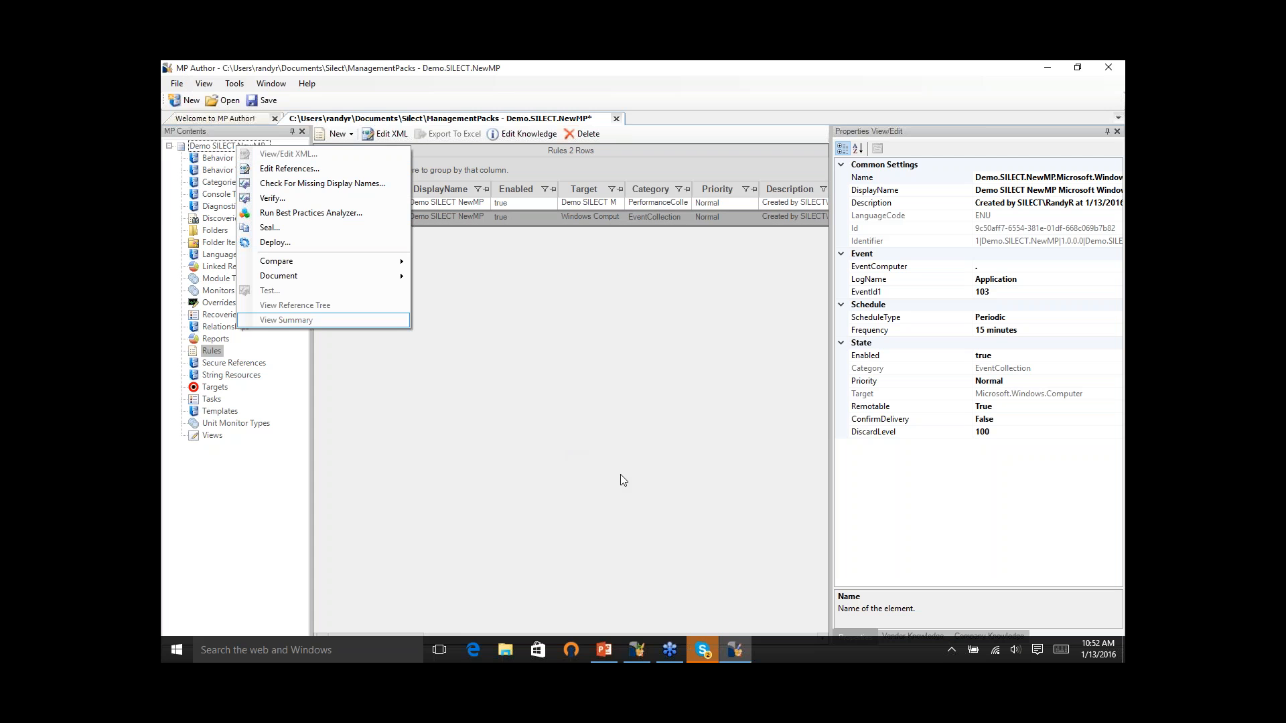
- Save the management pack to the store in the sandbox folder for new MPs
click(177, 83)
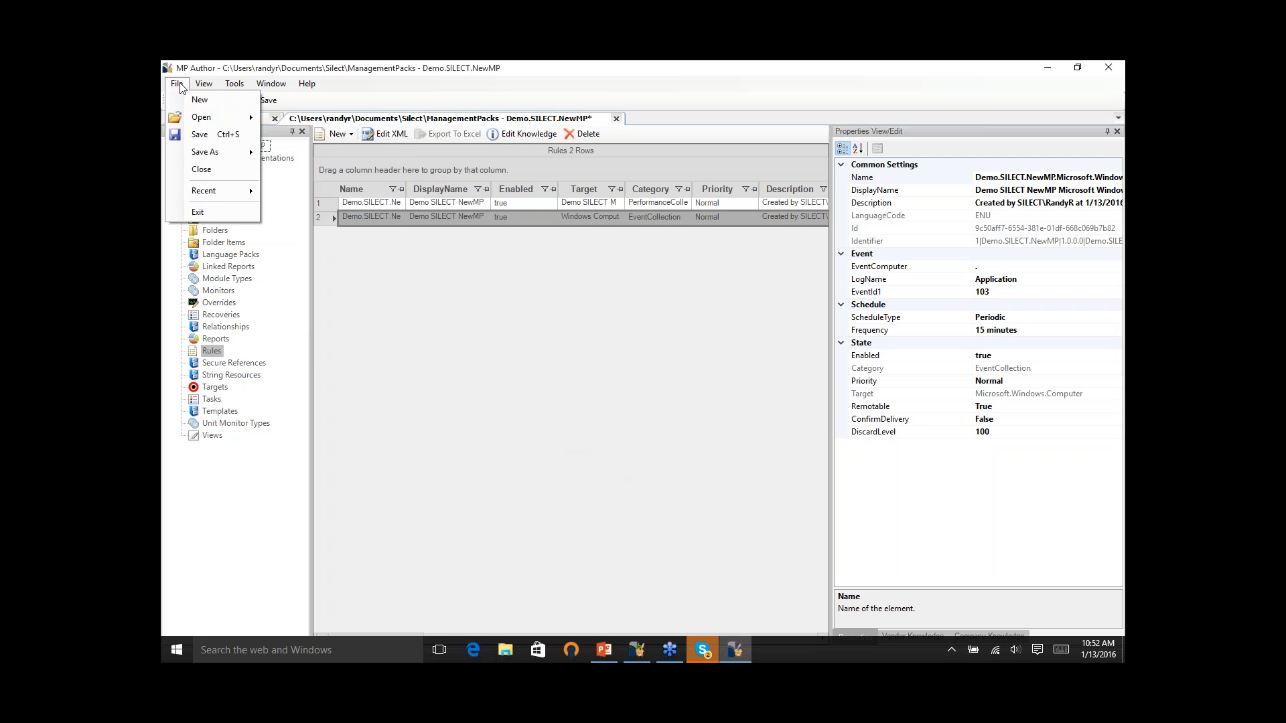
mouse_move(221, 152)
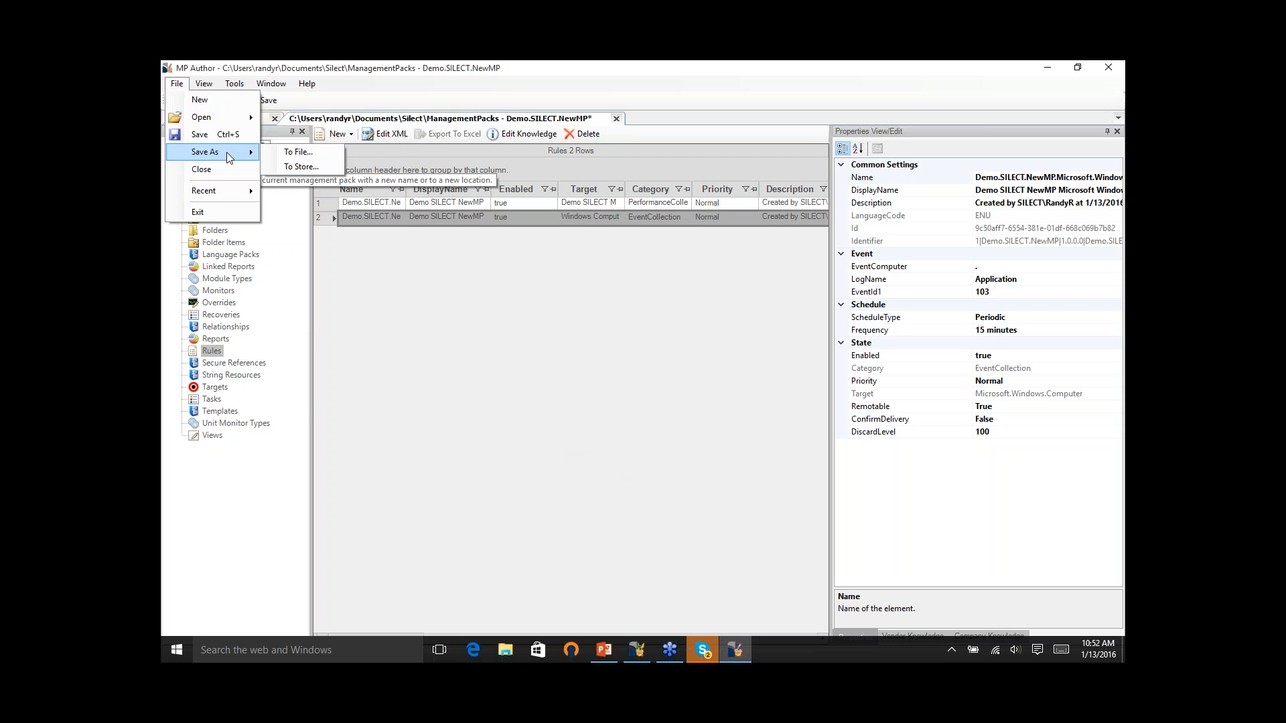
click(298, 167)
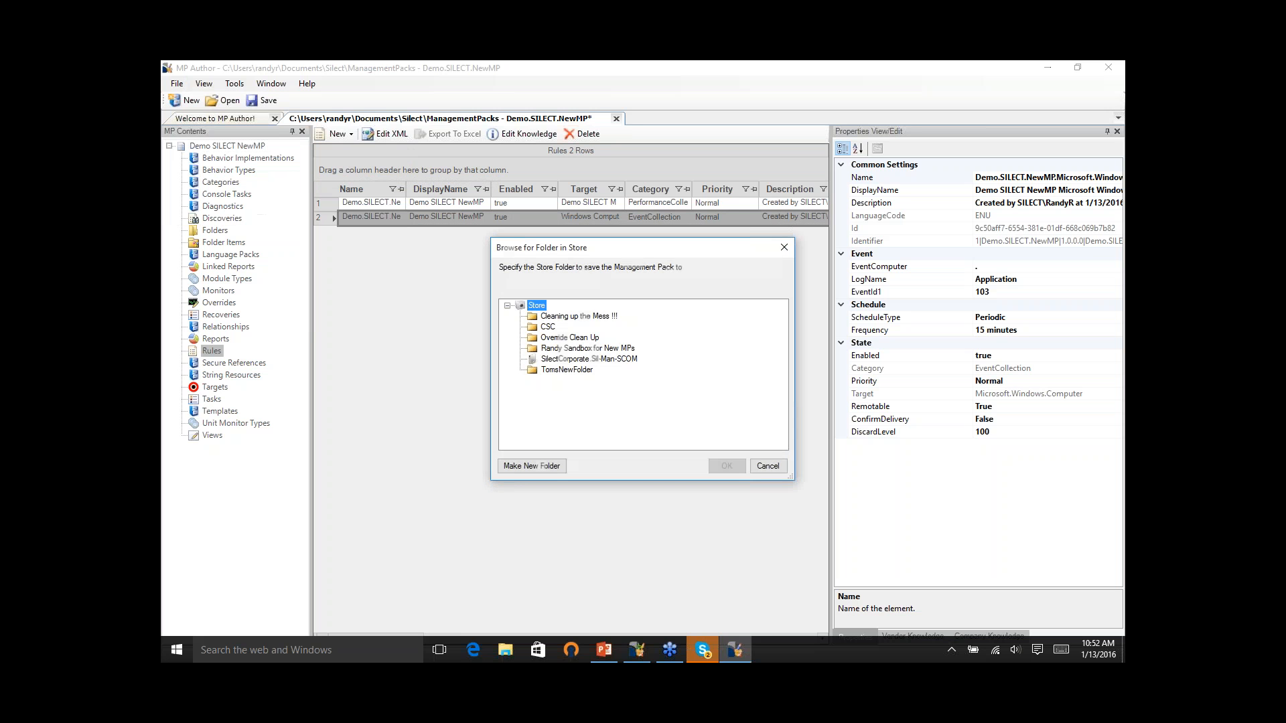
click(612, 349)
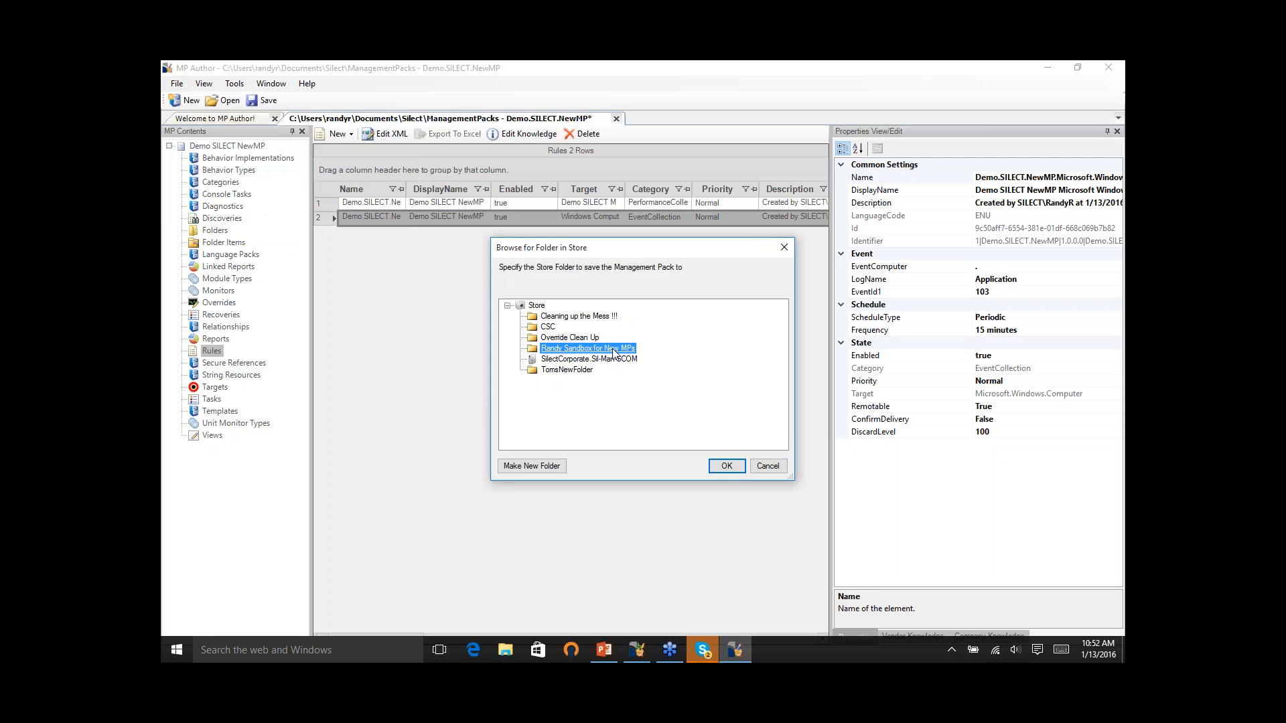
click(727, 467)
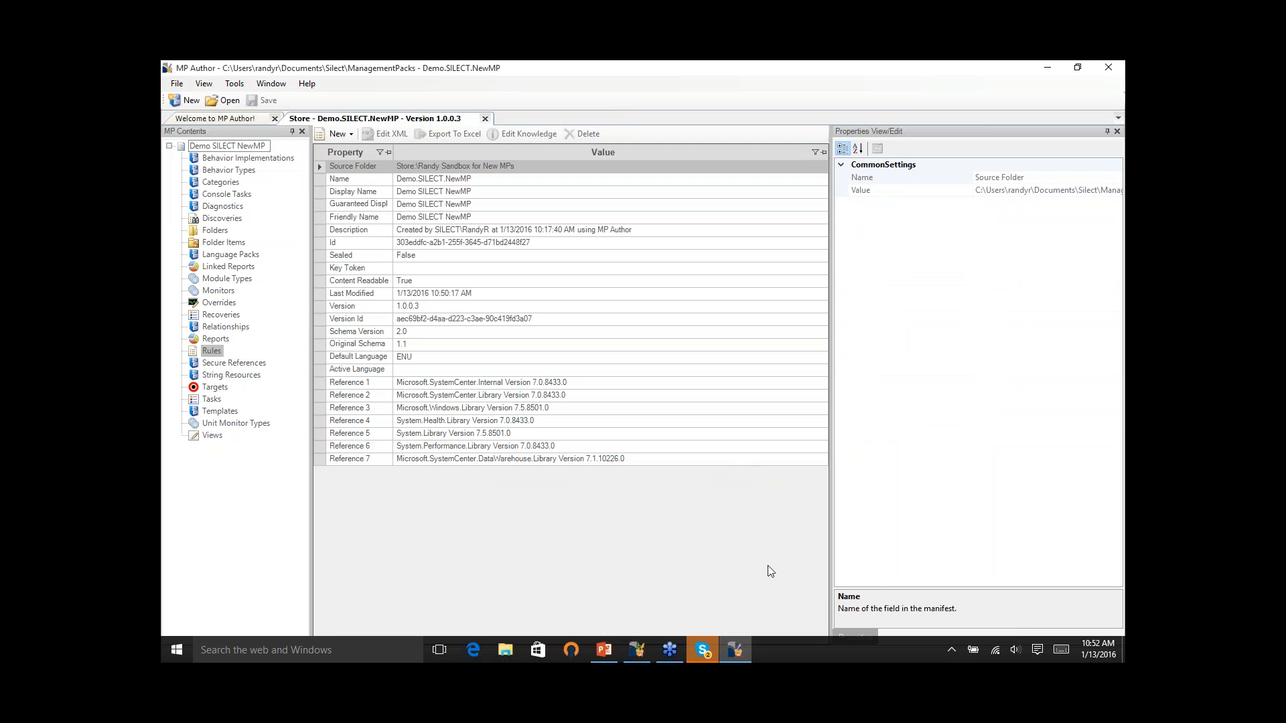
- Switch to MP Studio and check the saved version of Demo SILECT NewMP in the store's sandbox folder
click(640, 645)
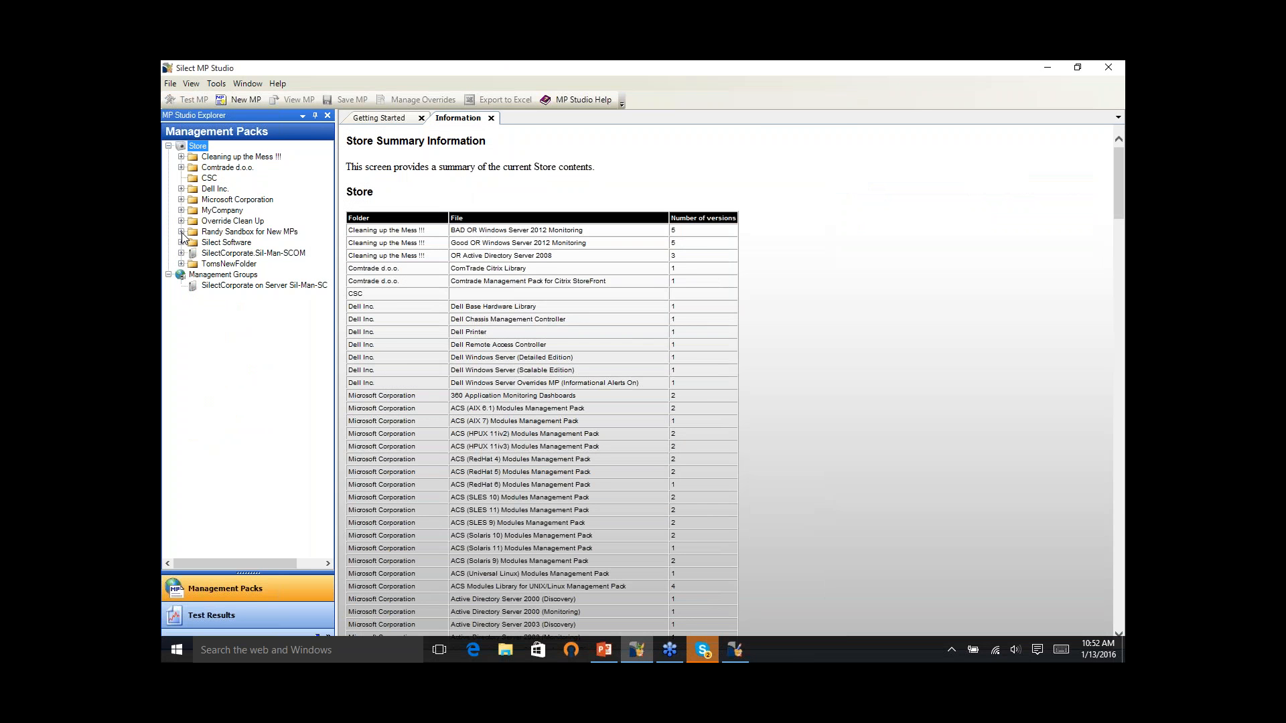
click(181, 232)
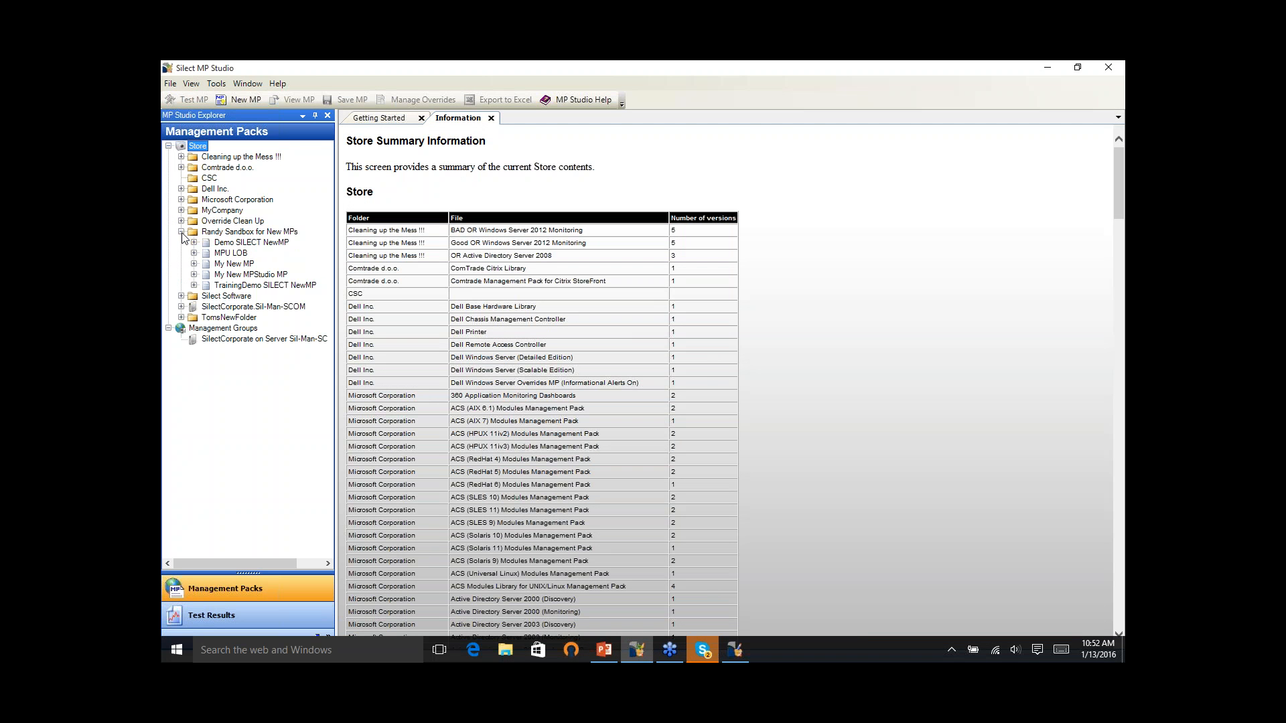
click(194, 242)
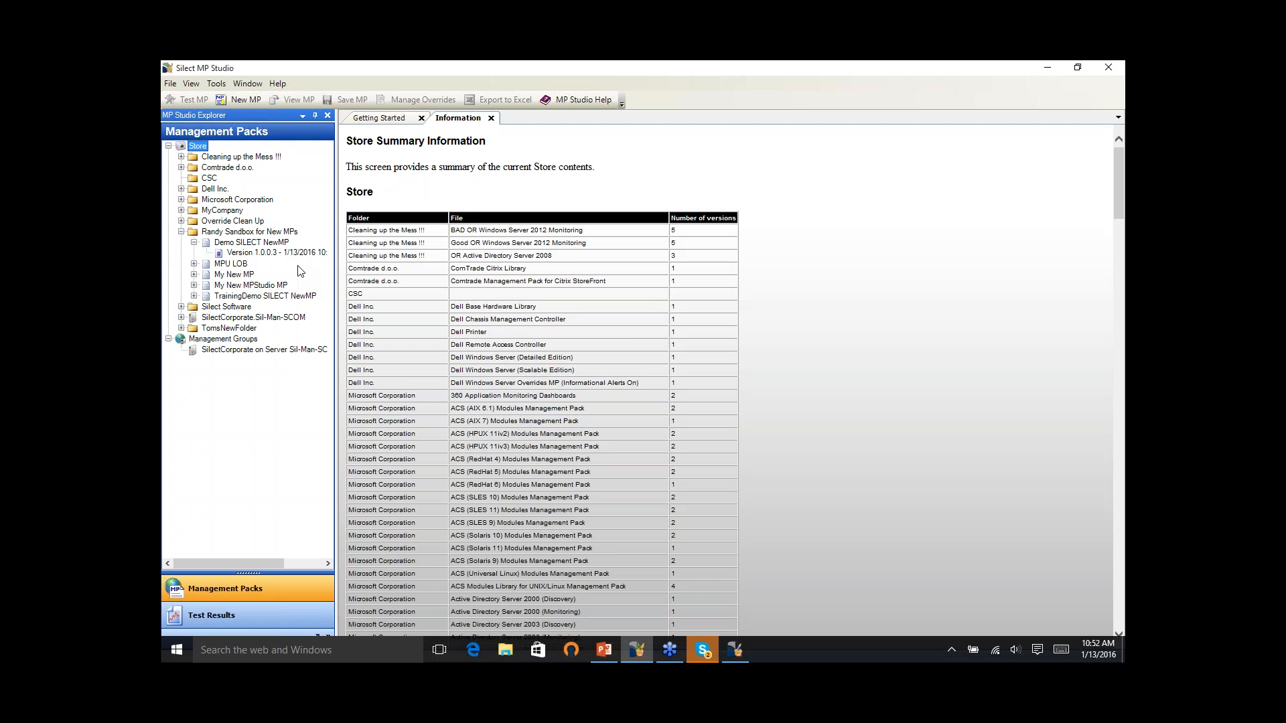
click(317, 255)
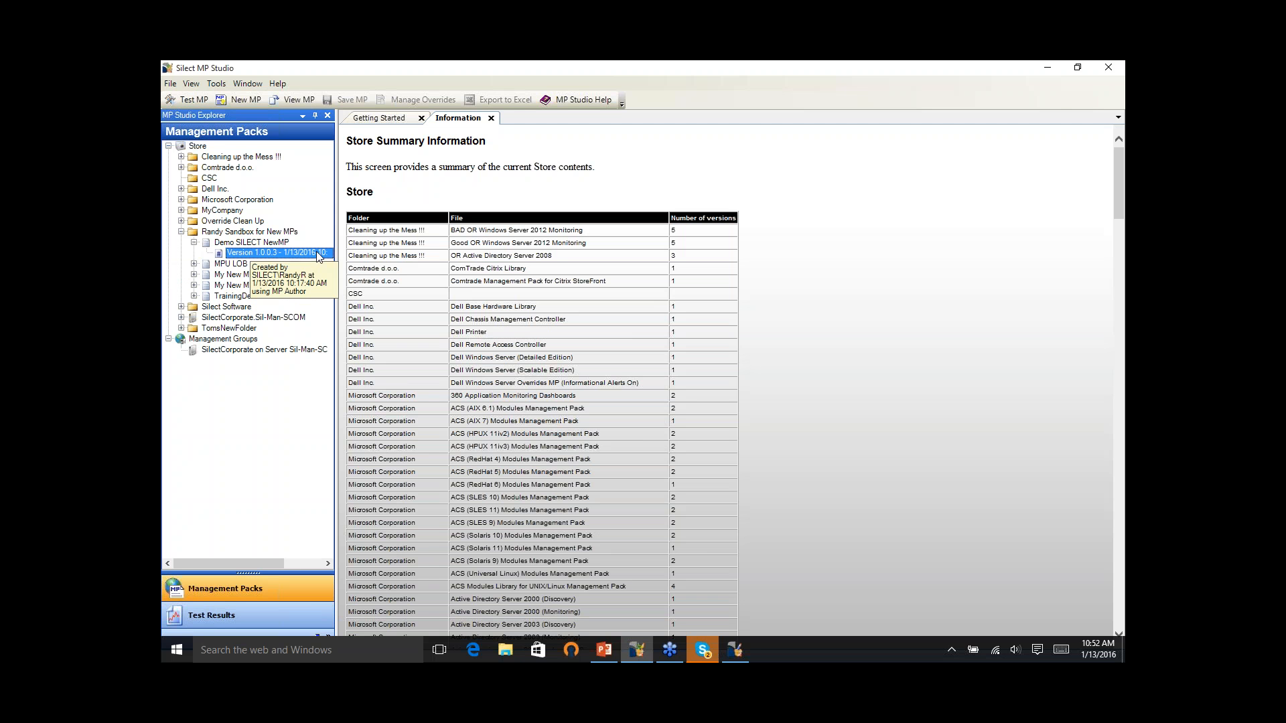
double_click(317, 255)
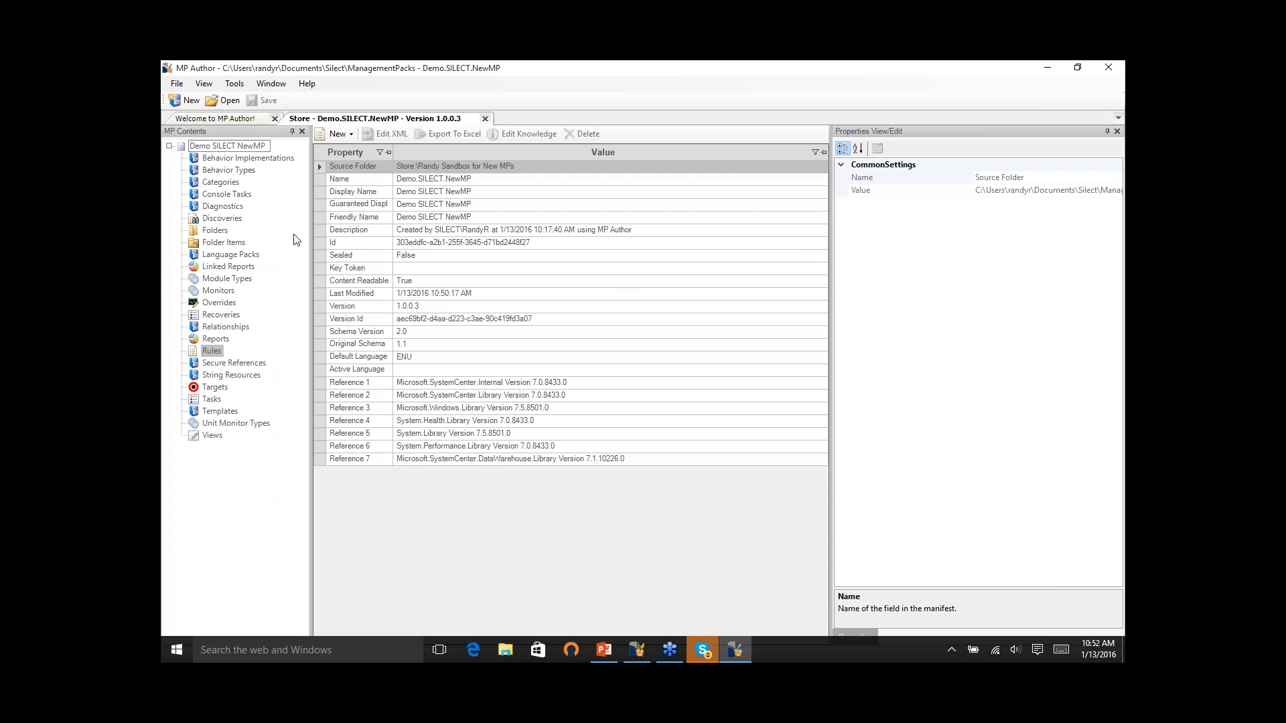
- In MP Author, delete the Demo SILECT MP iTunes Application availability monitor in the fourth row from the management pack
click(219, 302)
click(219, 291)
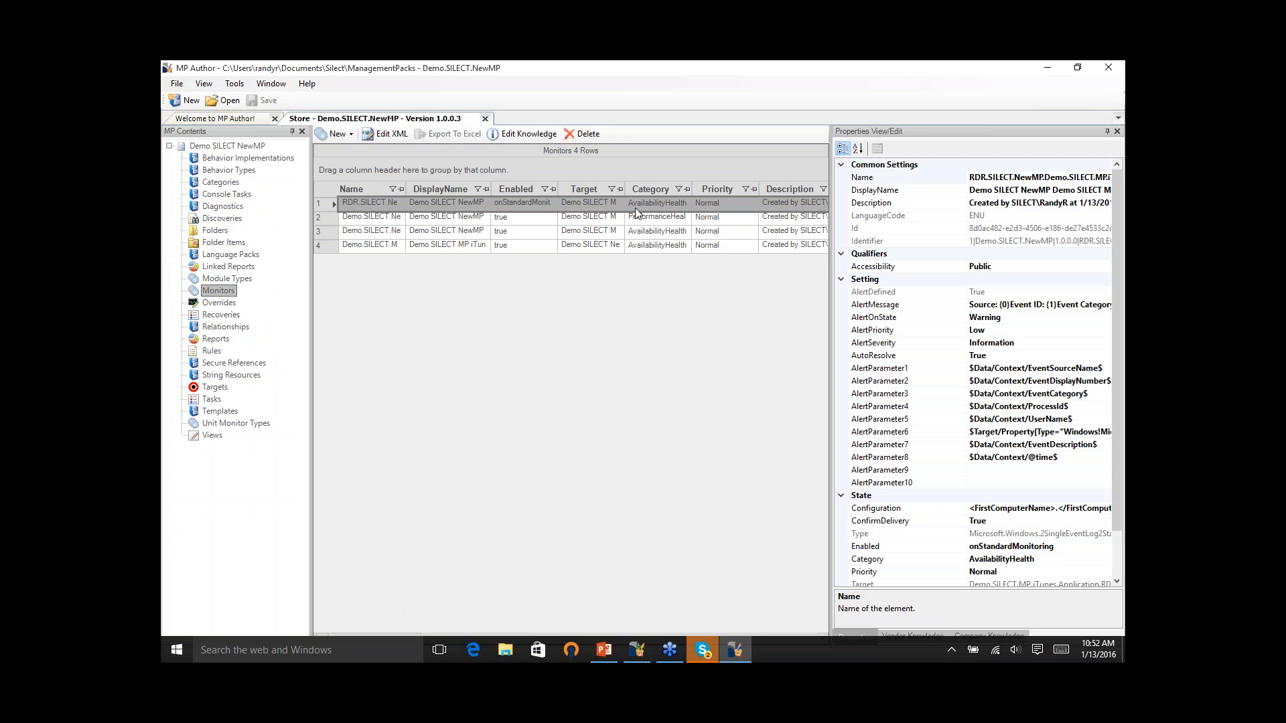
click(660, 245)
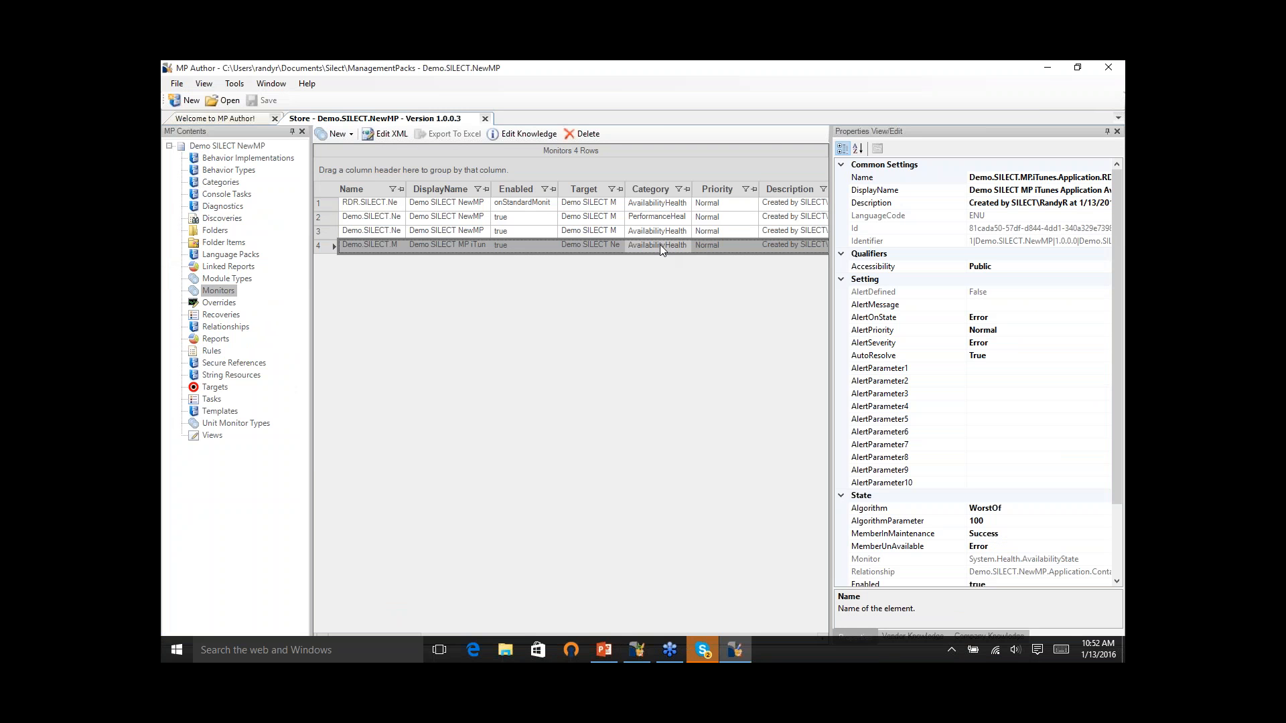
key(Delete)
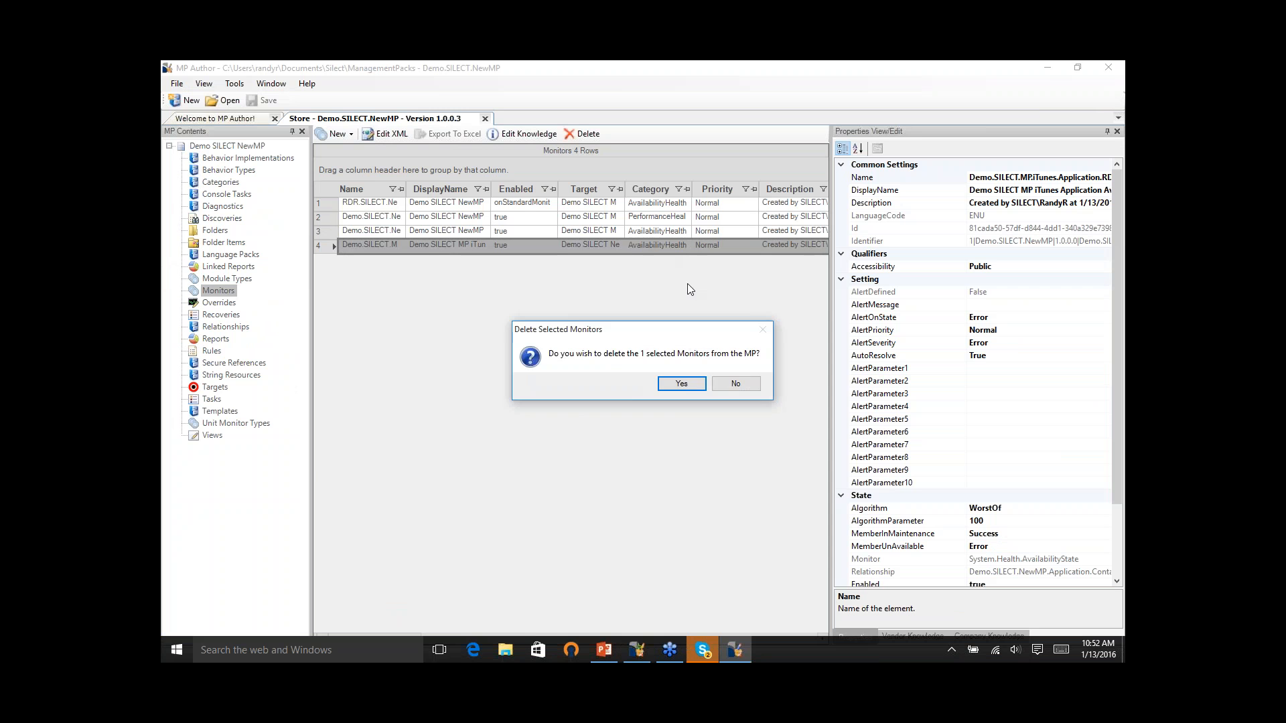
click(679, 384)
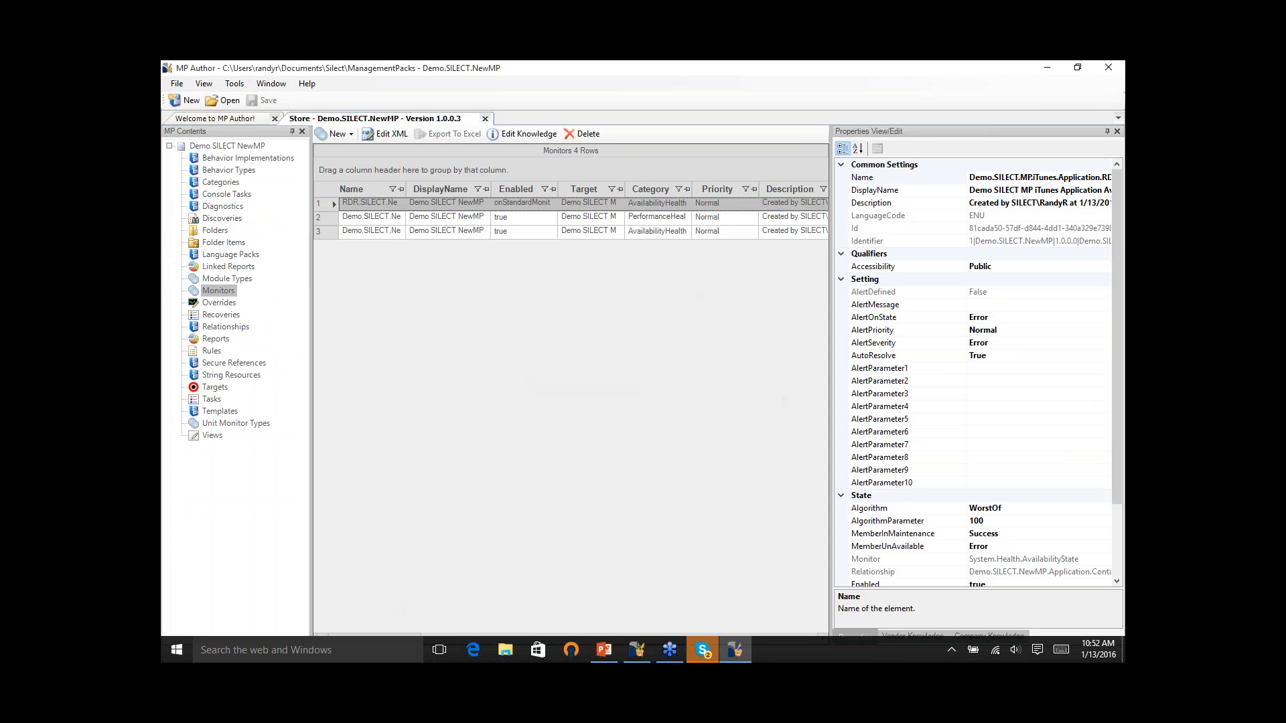
- Set the Priority of the service-check availability monitor in the third row to High
click(484, 228)
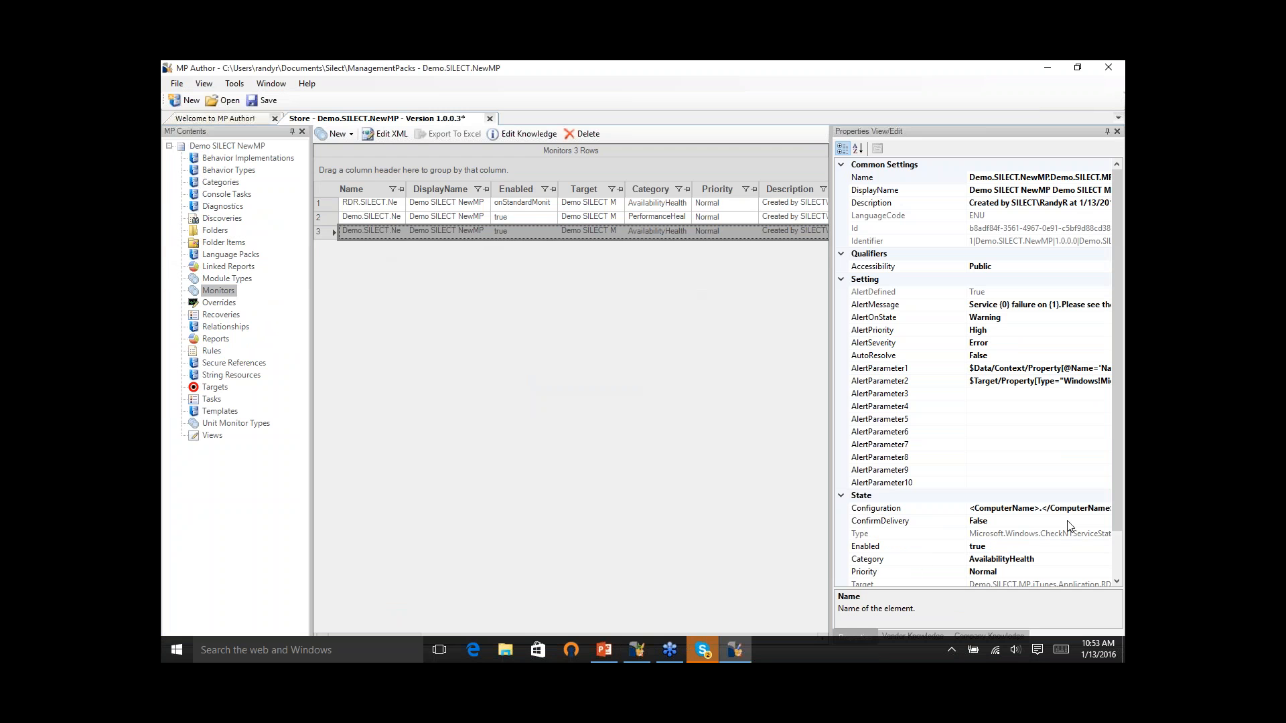
click(1102, 572)
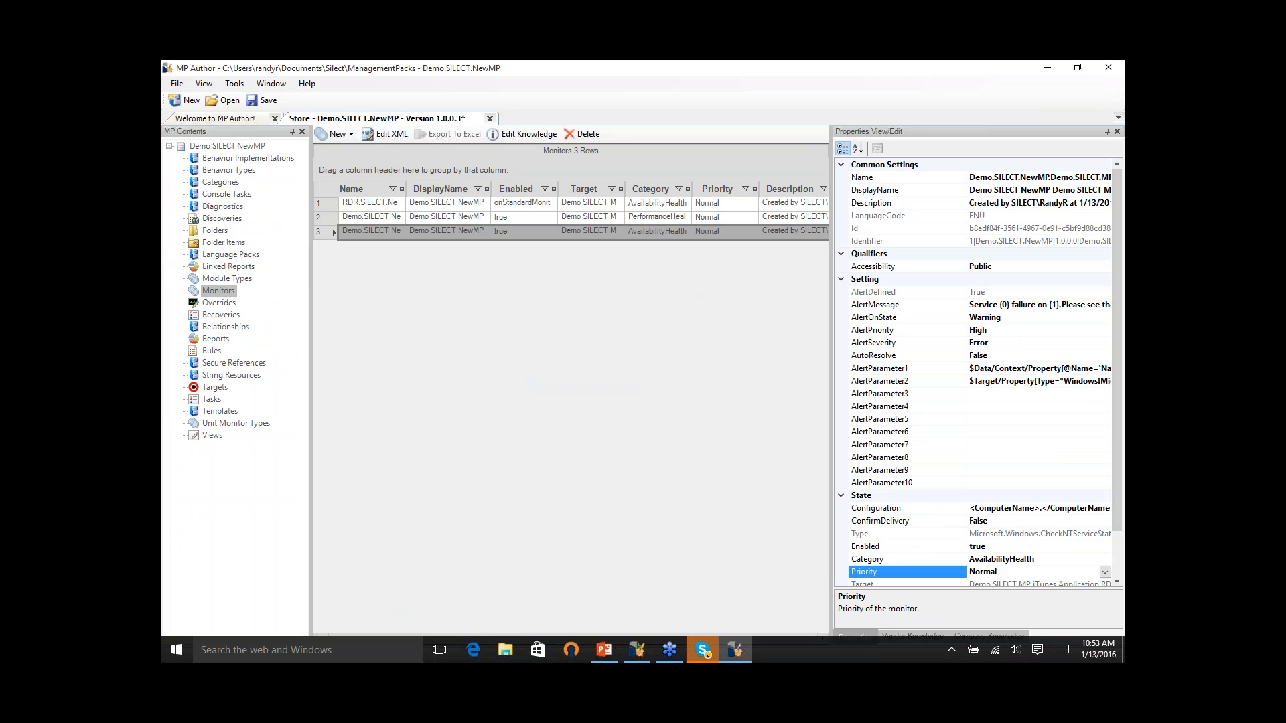
click(1105, 572)
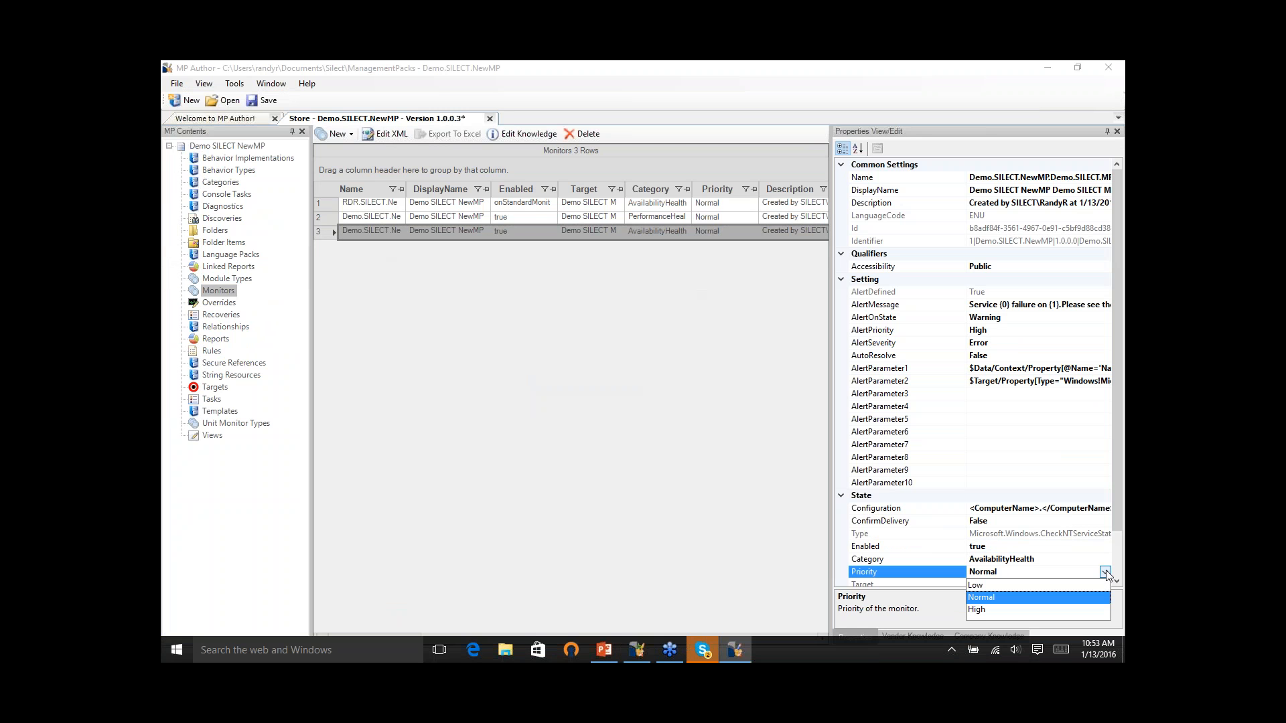
click(1032, 610)
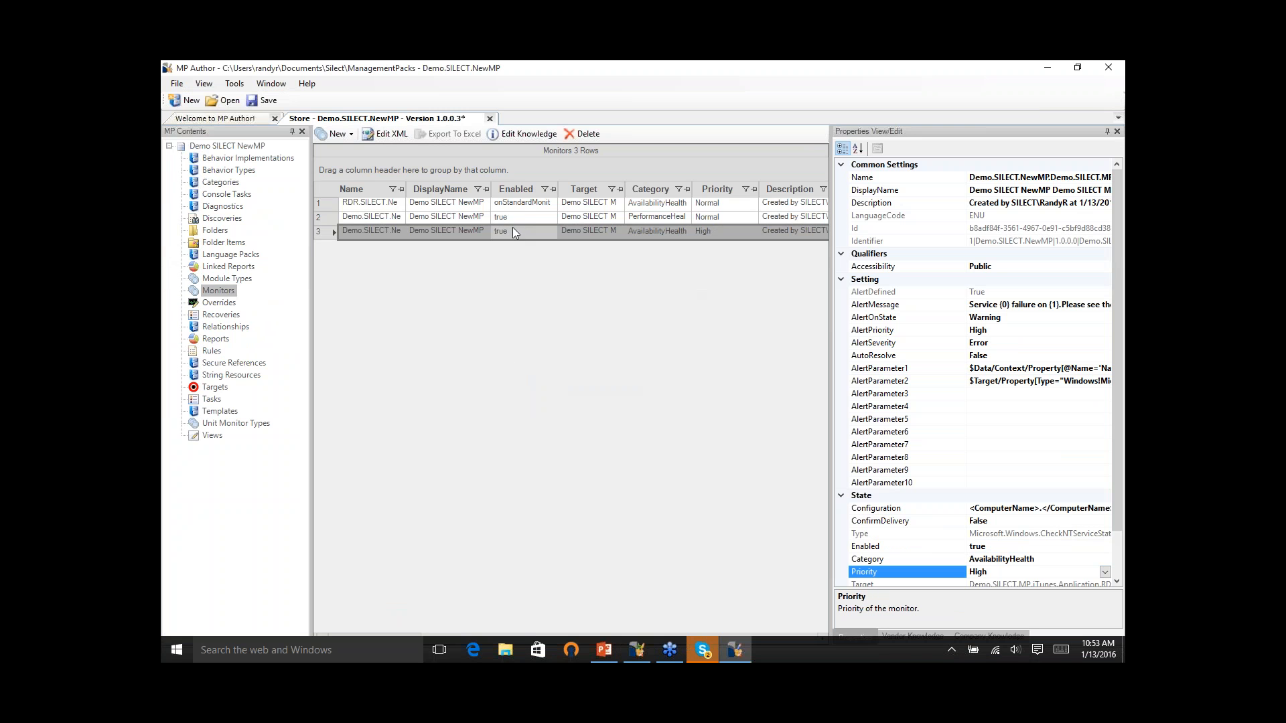
- Set ConfirmDelivery to True for the PerformanceHealth average threshold monitor in the second row
click(524, 206)
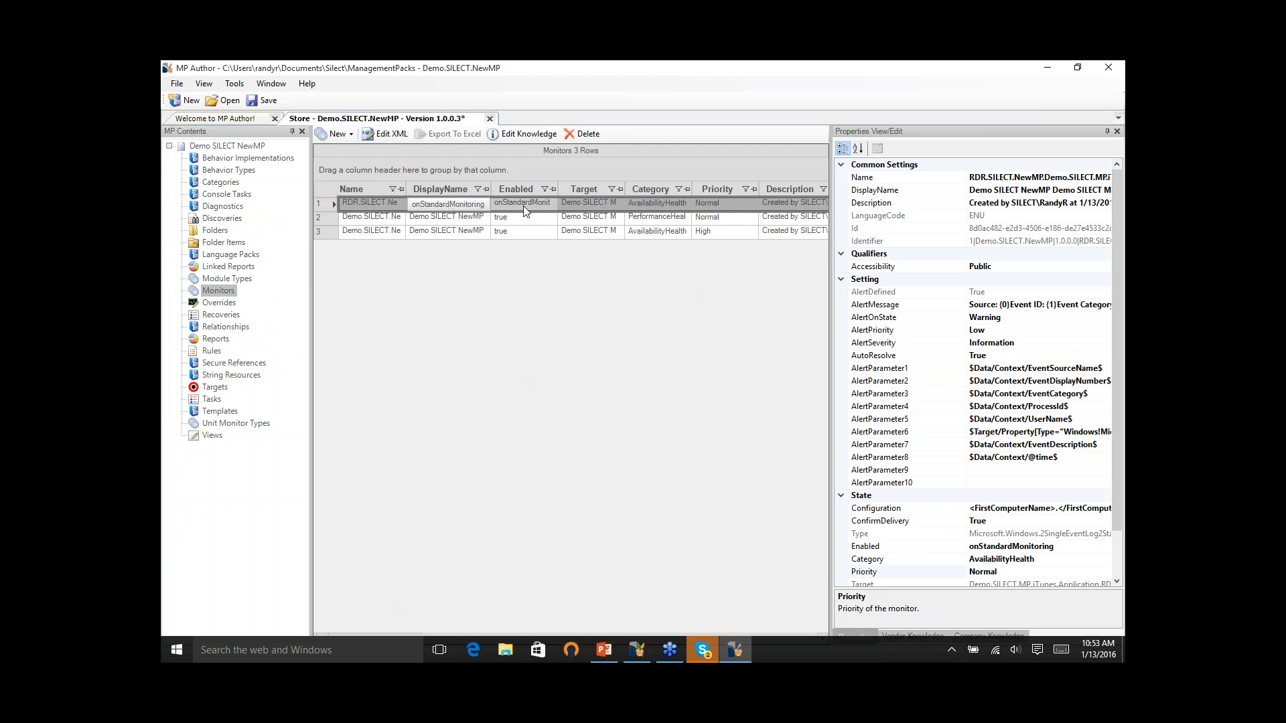
click(710, 219)
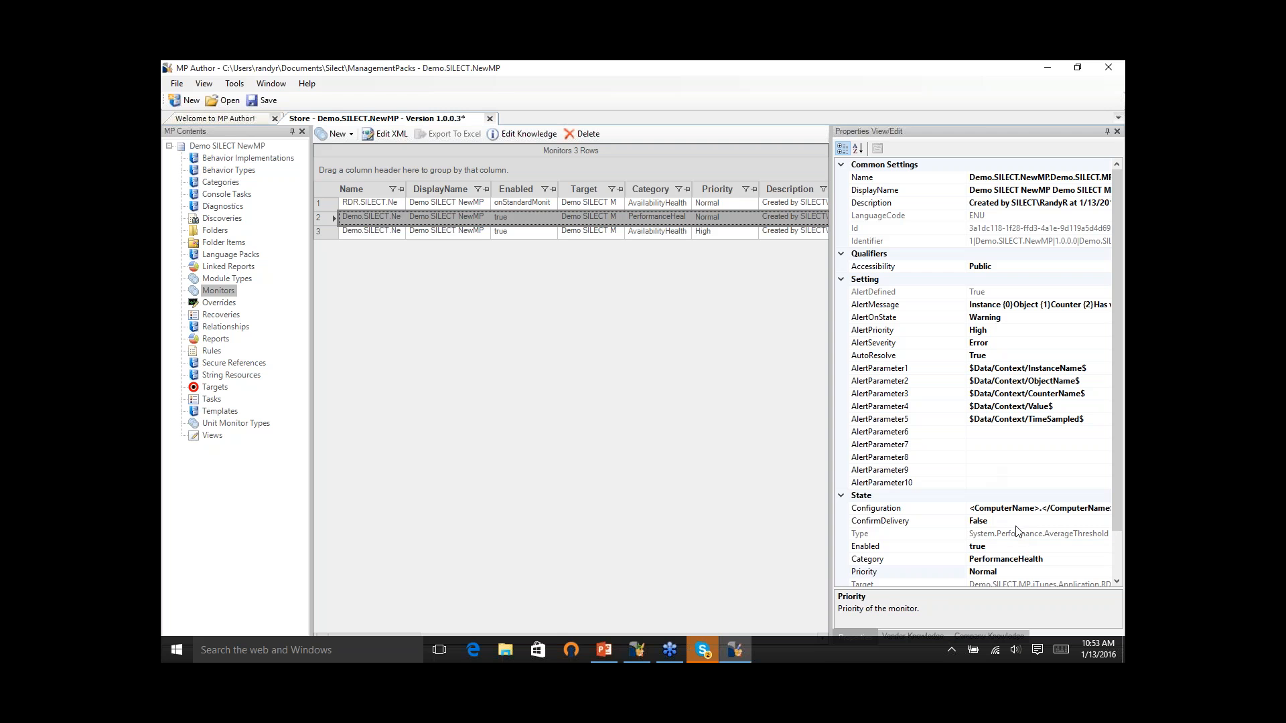
click(1078, 522)
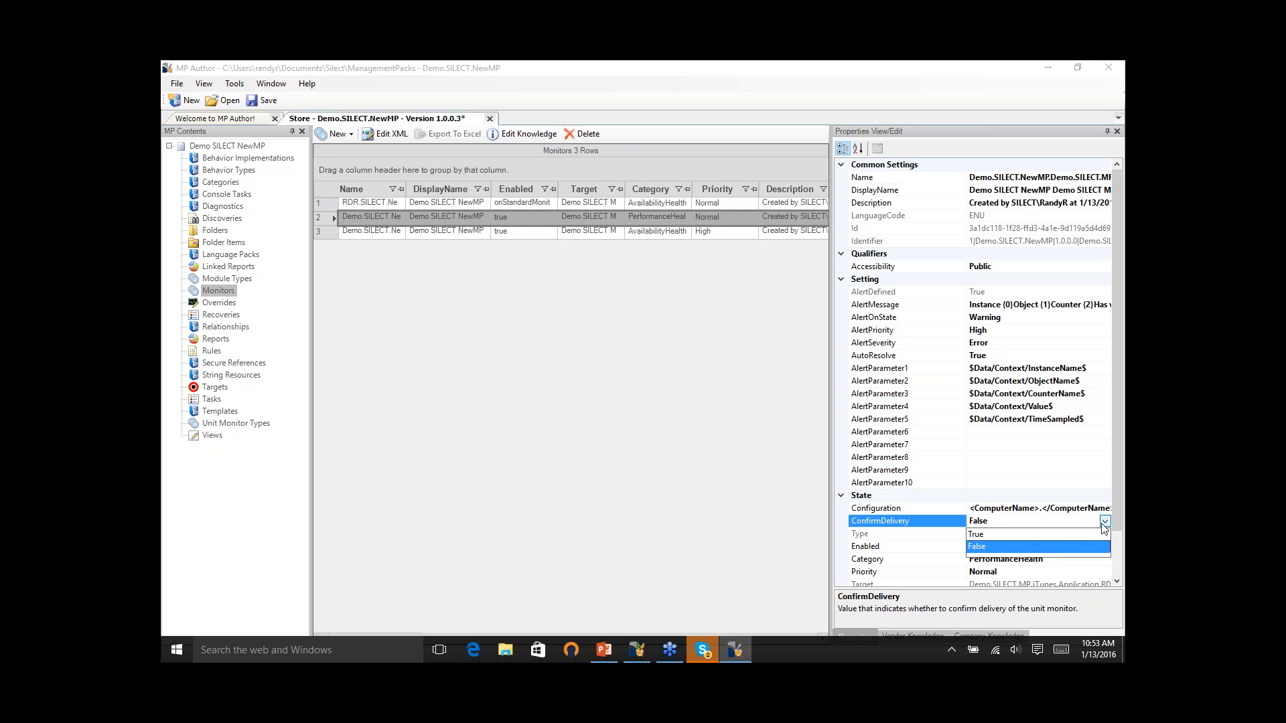
click(1058, 535)
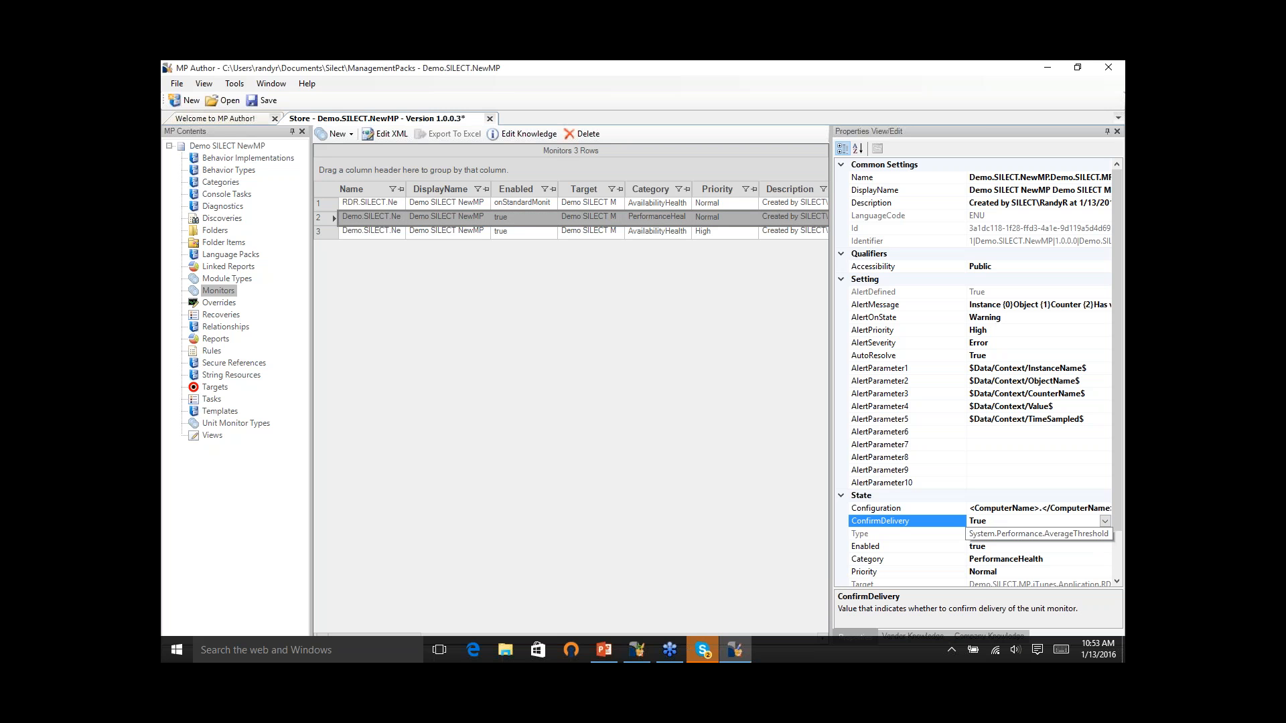
click(656, 451)
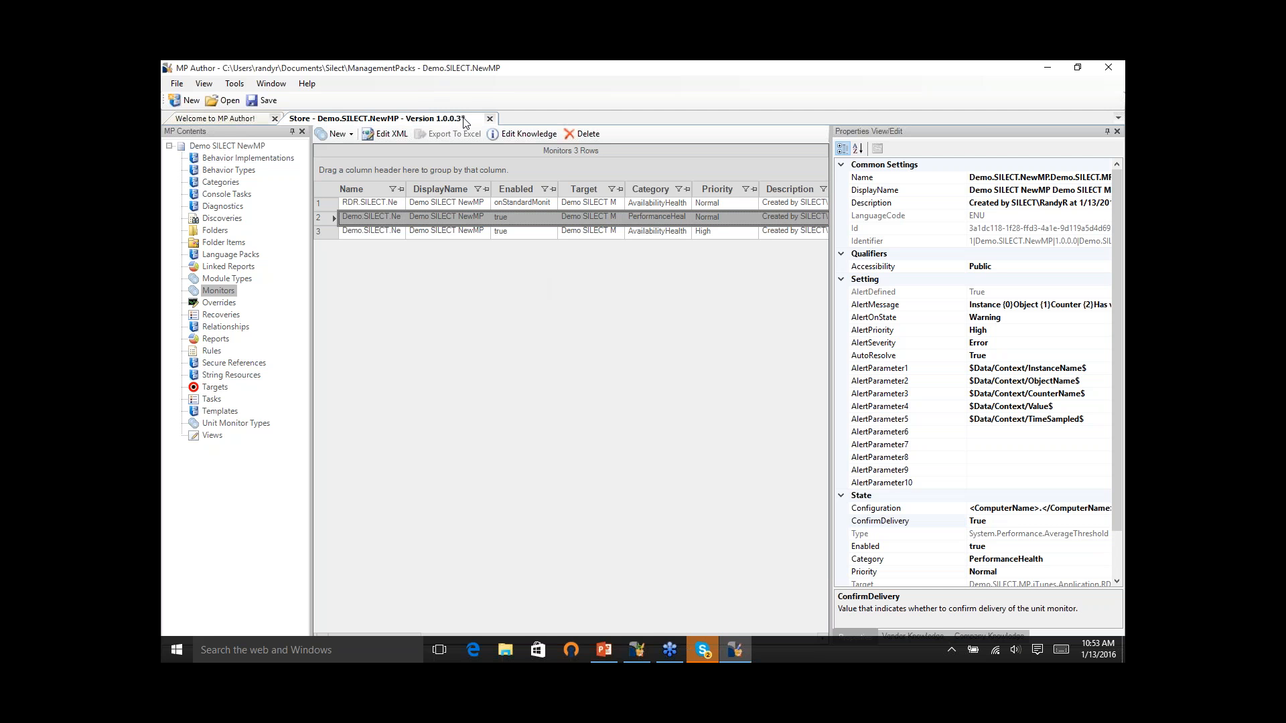
click(378, 134)
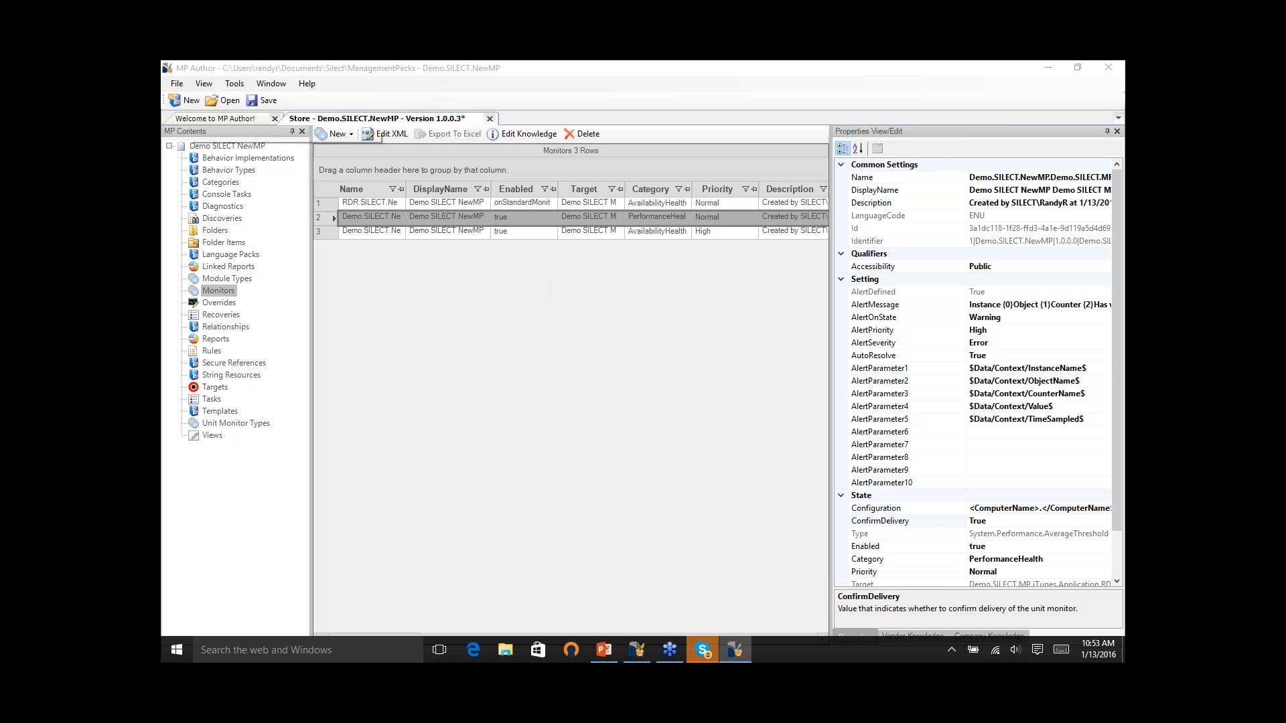
click(904, 588)
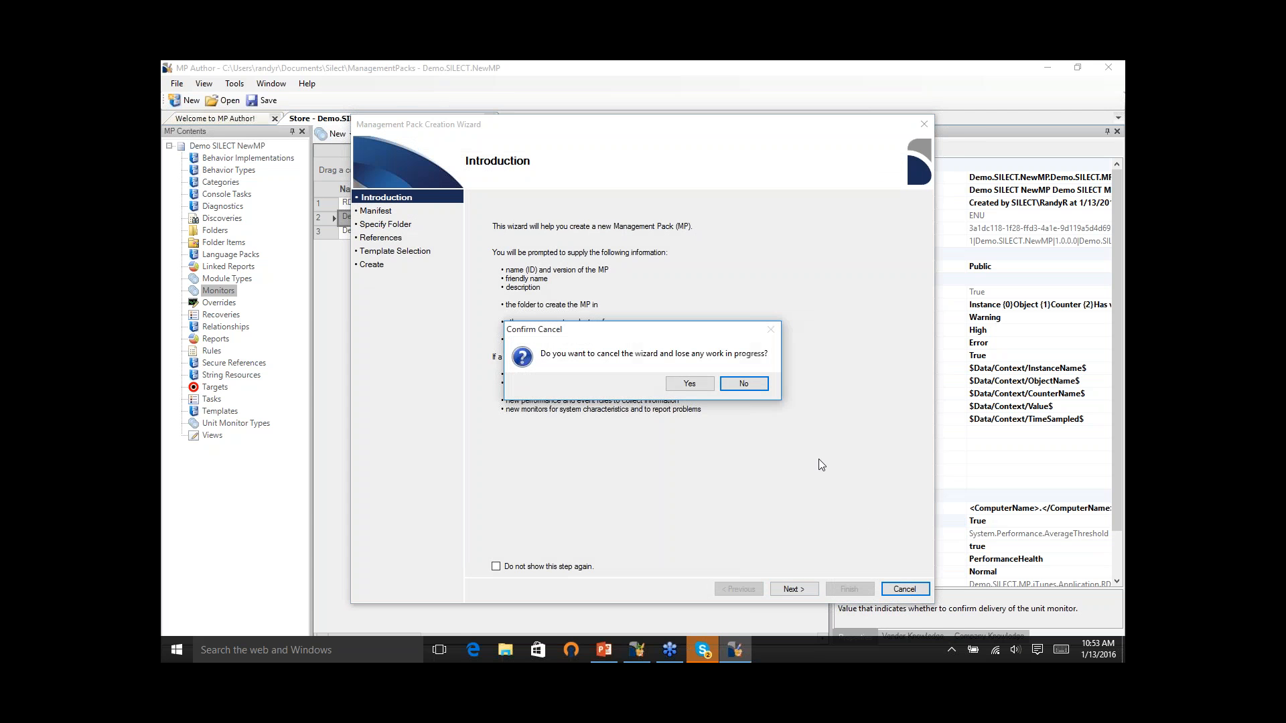
click(690, 384)
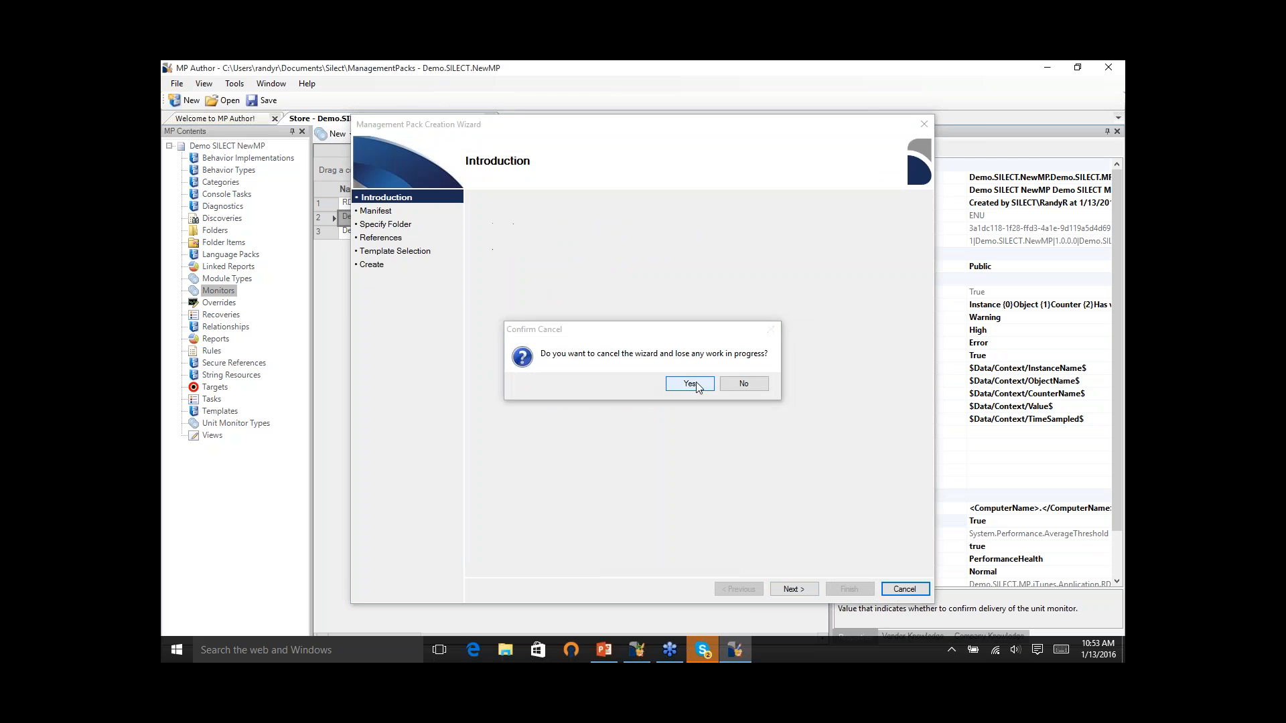
- Submit the edited management pack for saving to the store's sandbox folder for new MPs
click(178, 86)
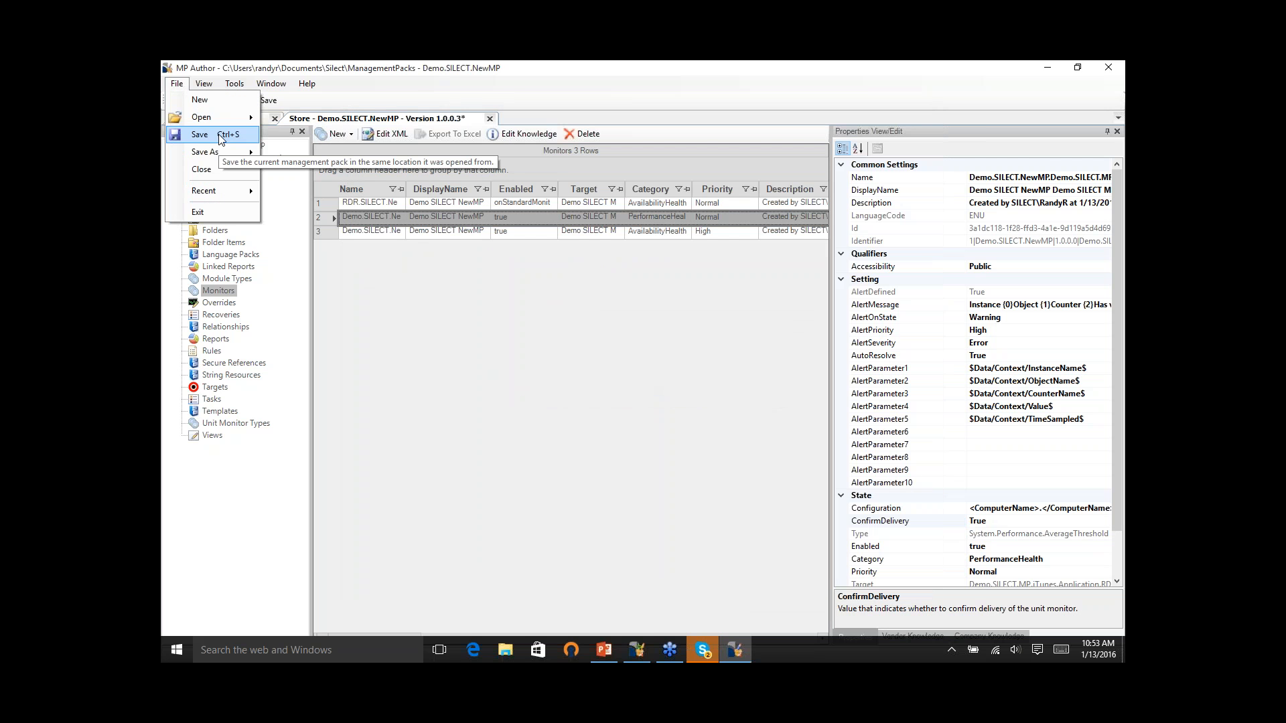
mouse_move(228, 152)
click(278, 167)
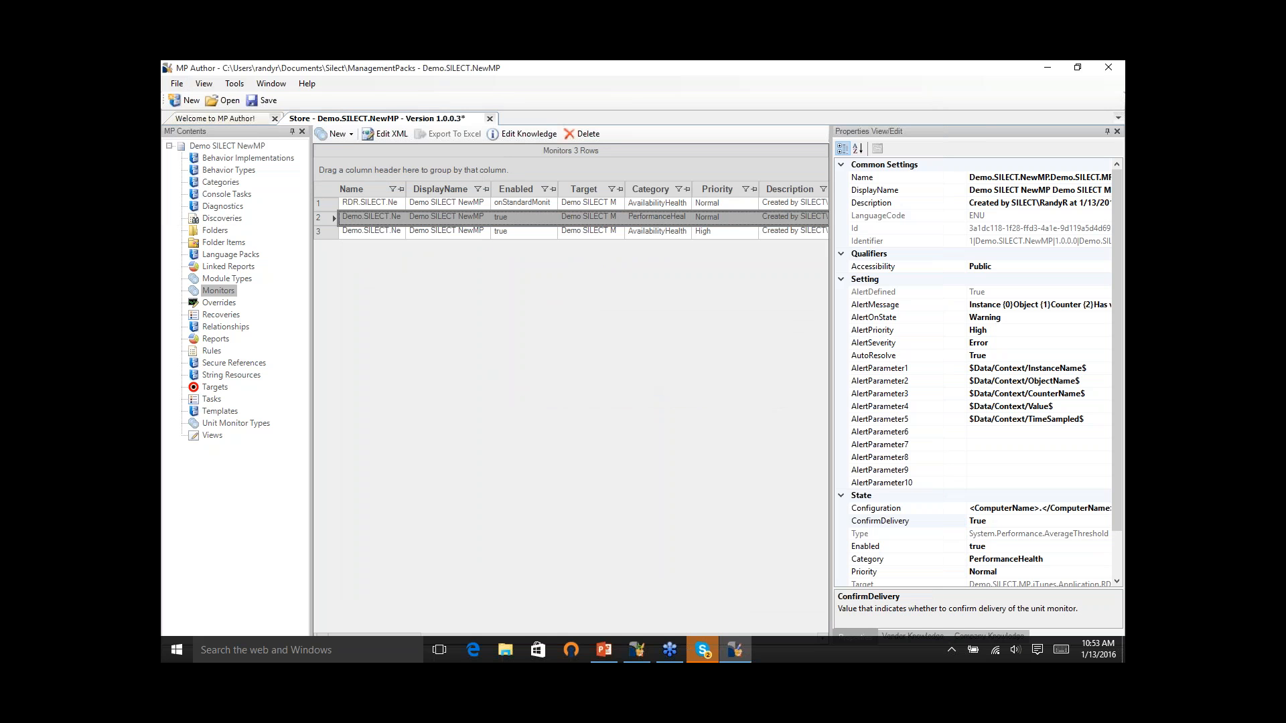
click(575, 337)
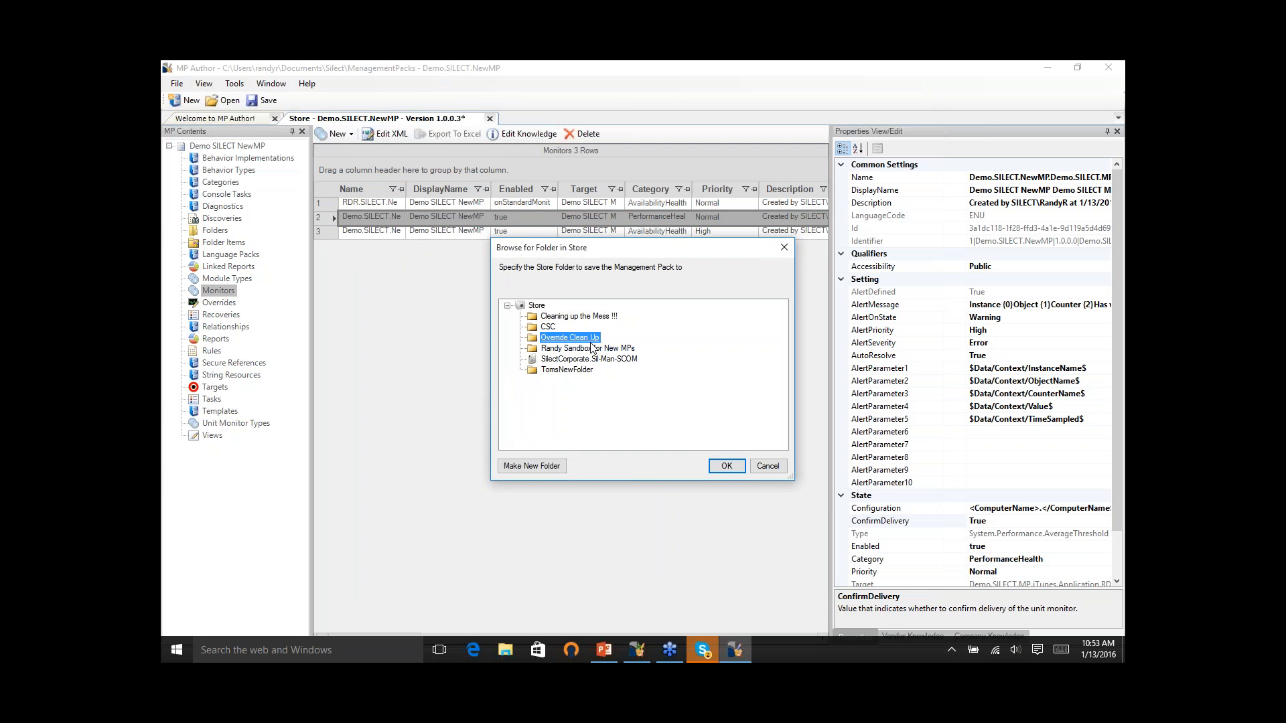
click(594, 349)
click(726, 466)
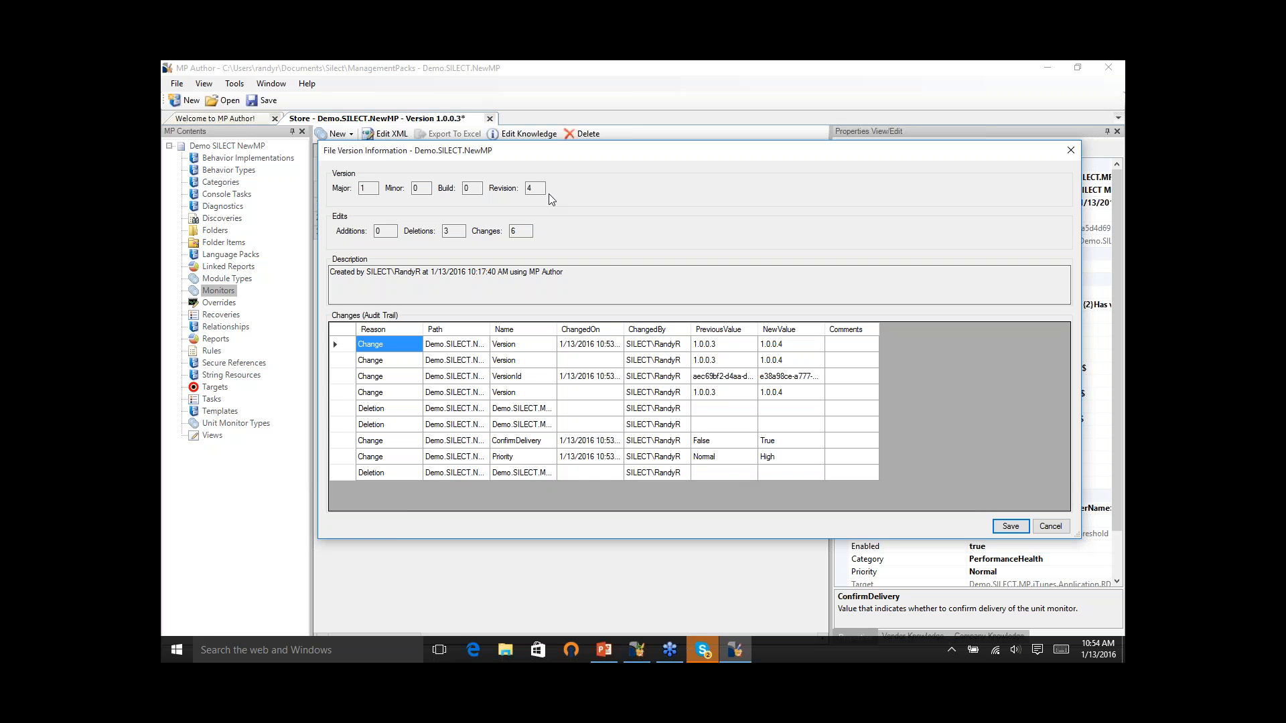
- Add the comment "Because" to the ConfirmDelivery change in the audit trail, review the Priority change, and save the new version
drag(540, 188, 486, 195)
click(854, 445)
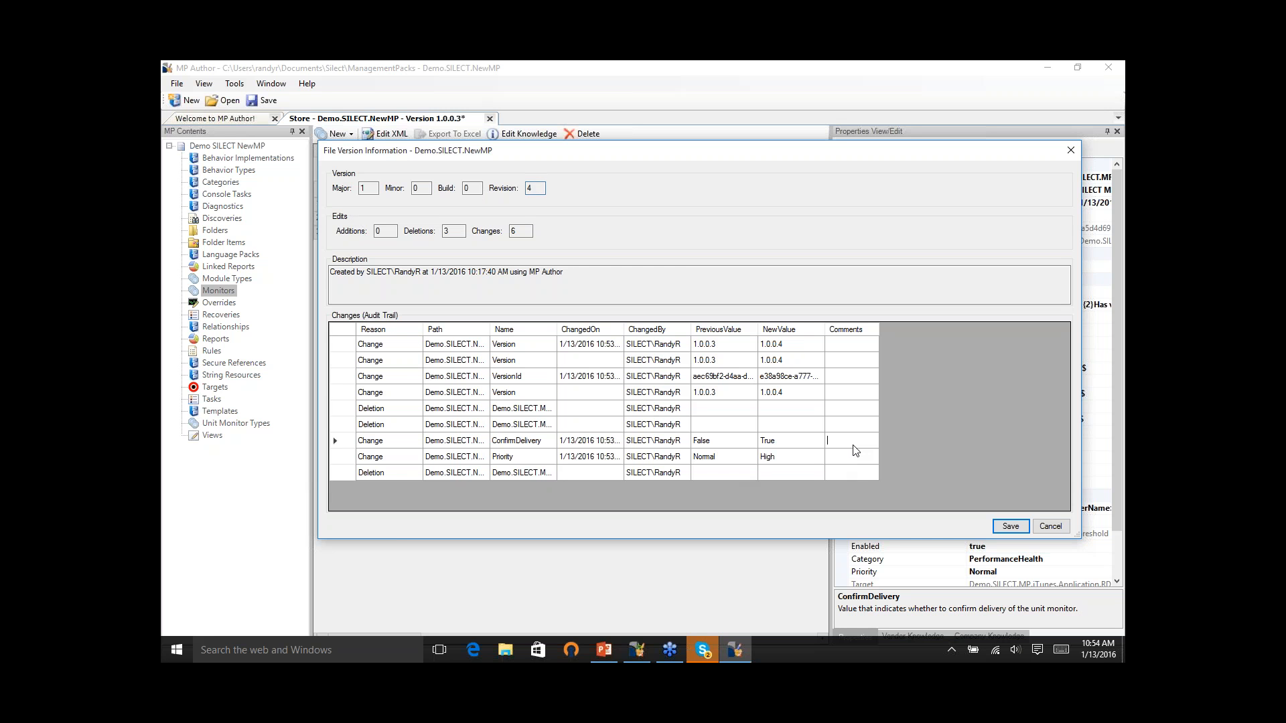
text(Because)
click(866, 460)
click(788, 445)
click(855, 443)
click(722, 461)
click(785, 459)
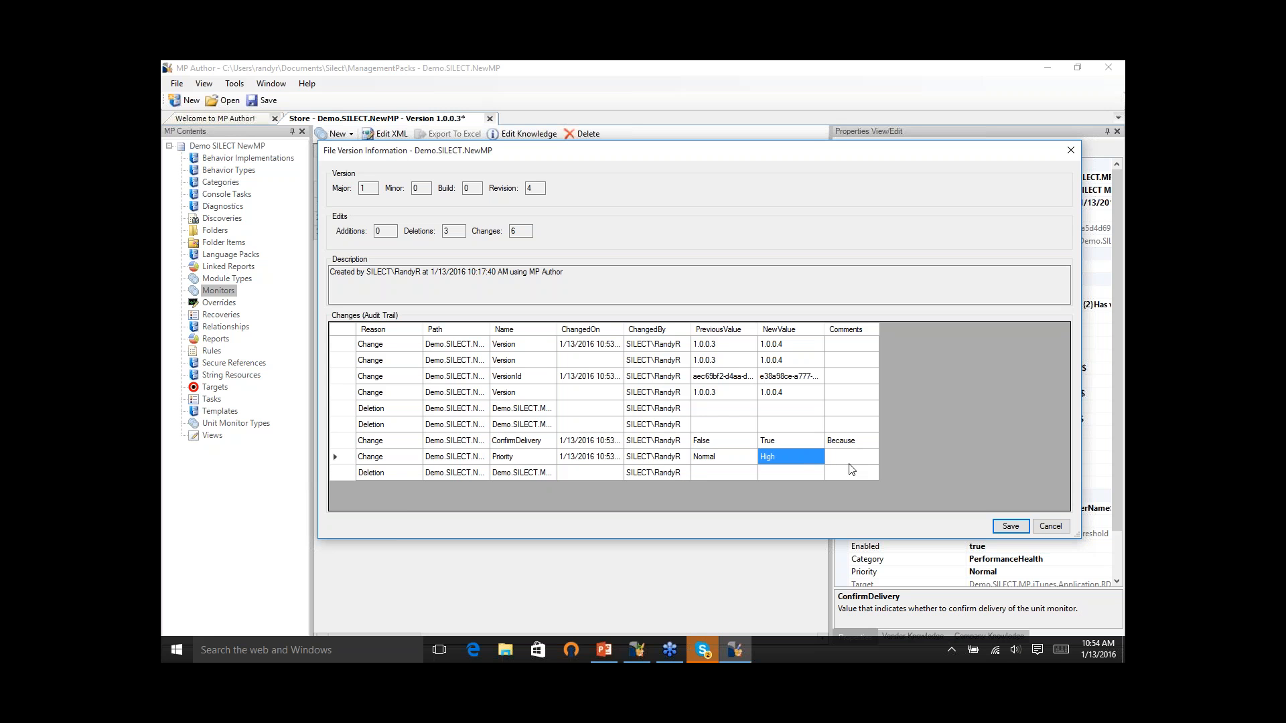
click(673, 456)
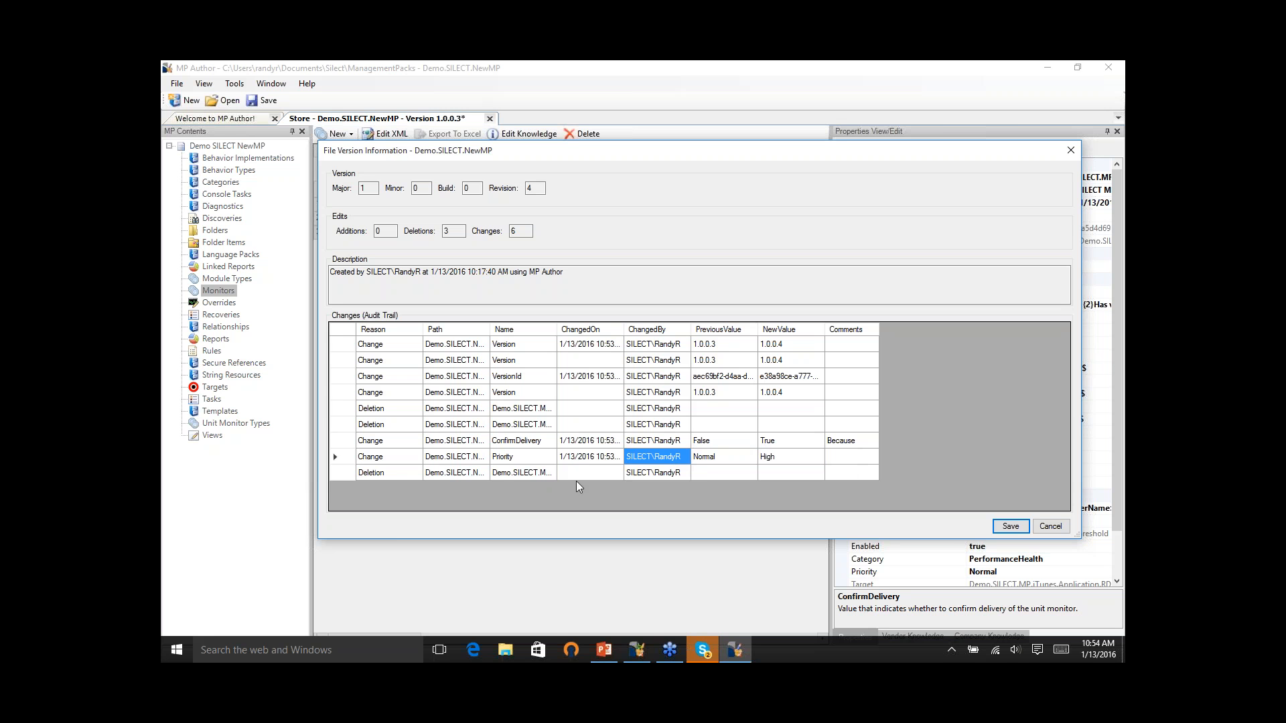
click(571, 461)
click(1011, 526)
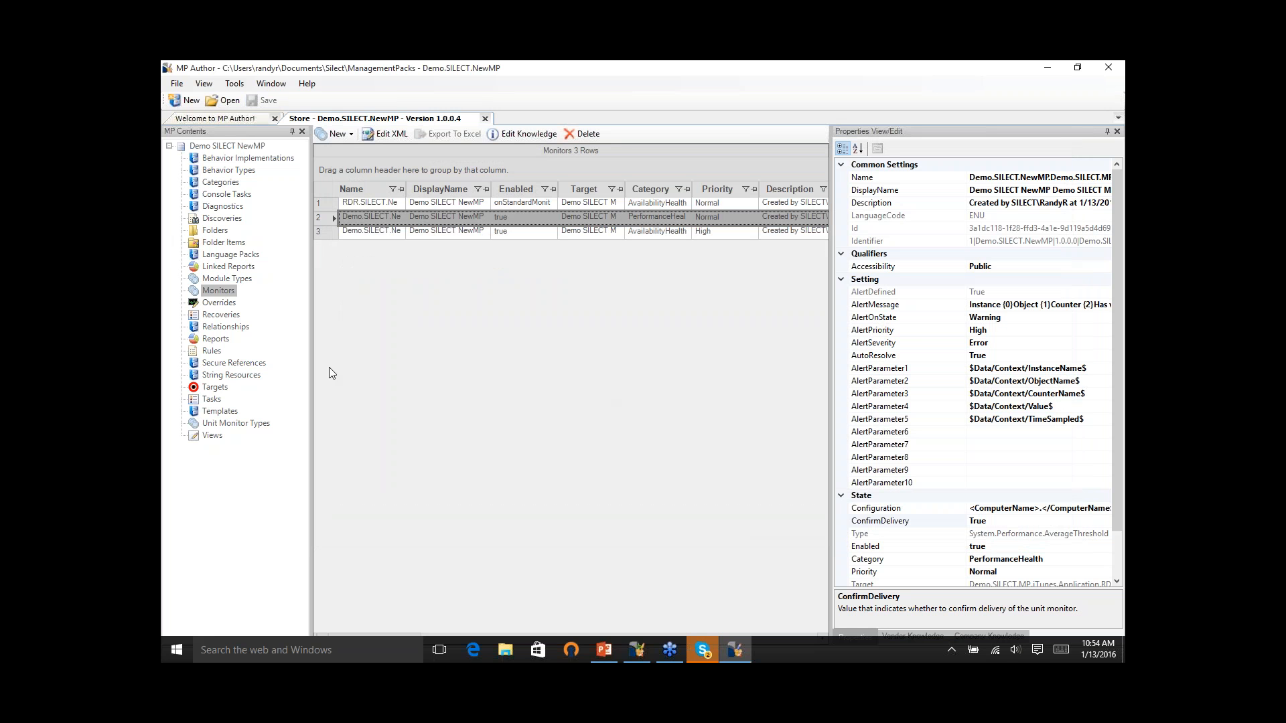
- Start a new performance rule on the Processor object's % C1 Time counter for Windows Computer and adjust its number of samples
click(211, 351)
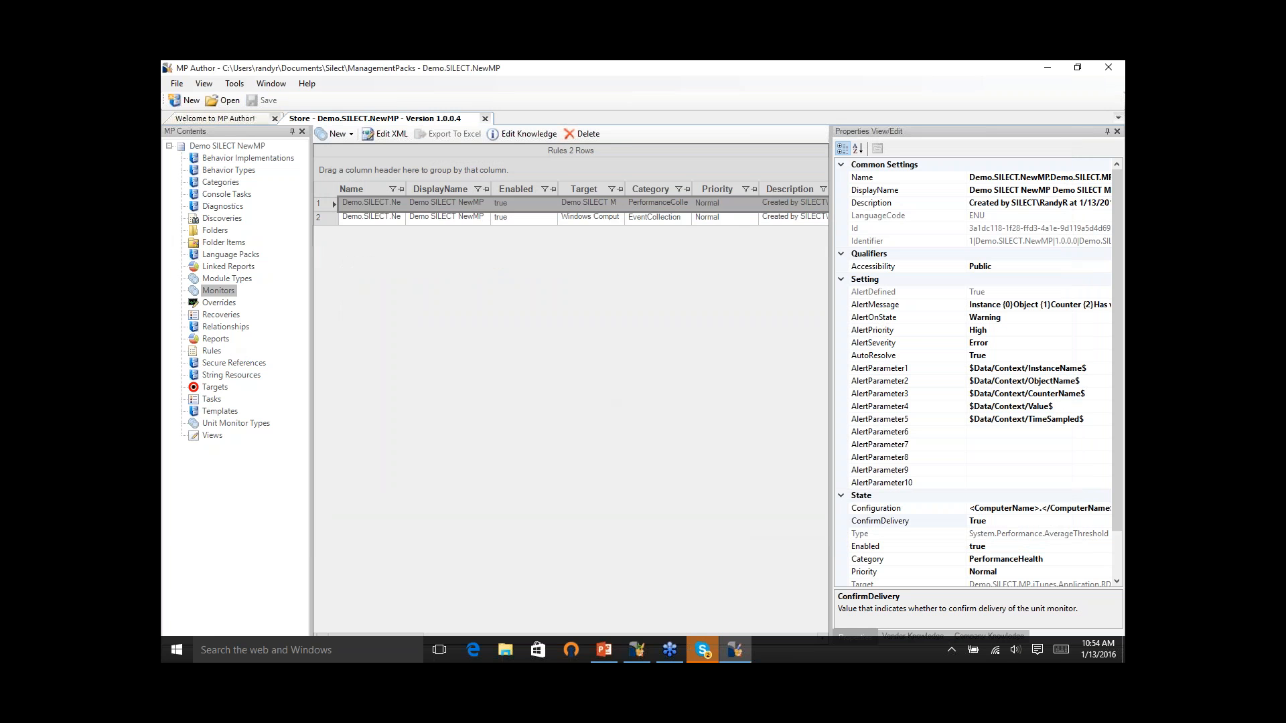
right_click(215, 352)
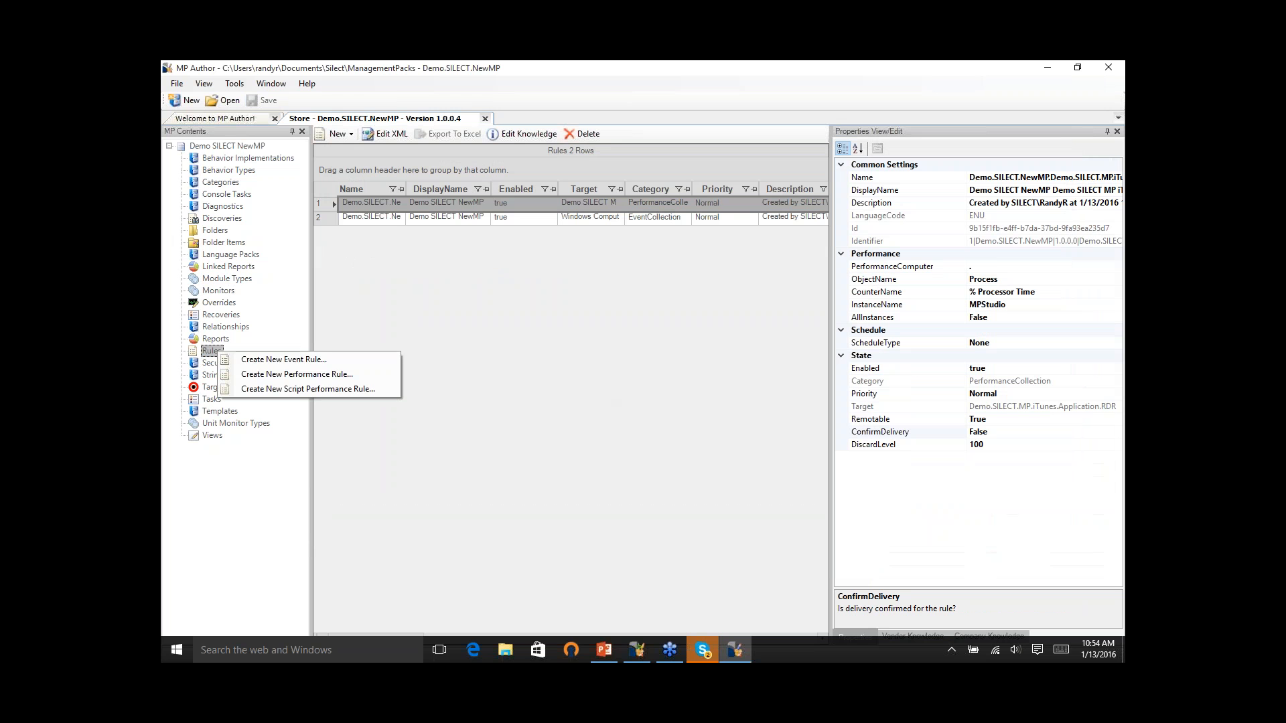
click(293, 375)
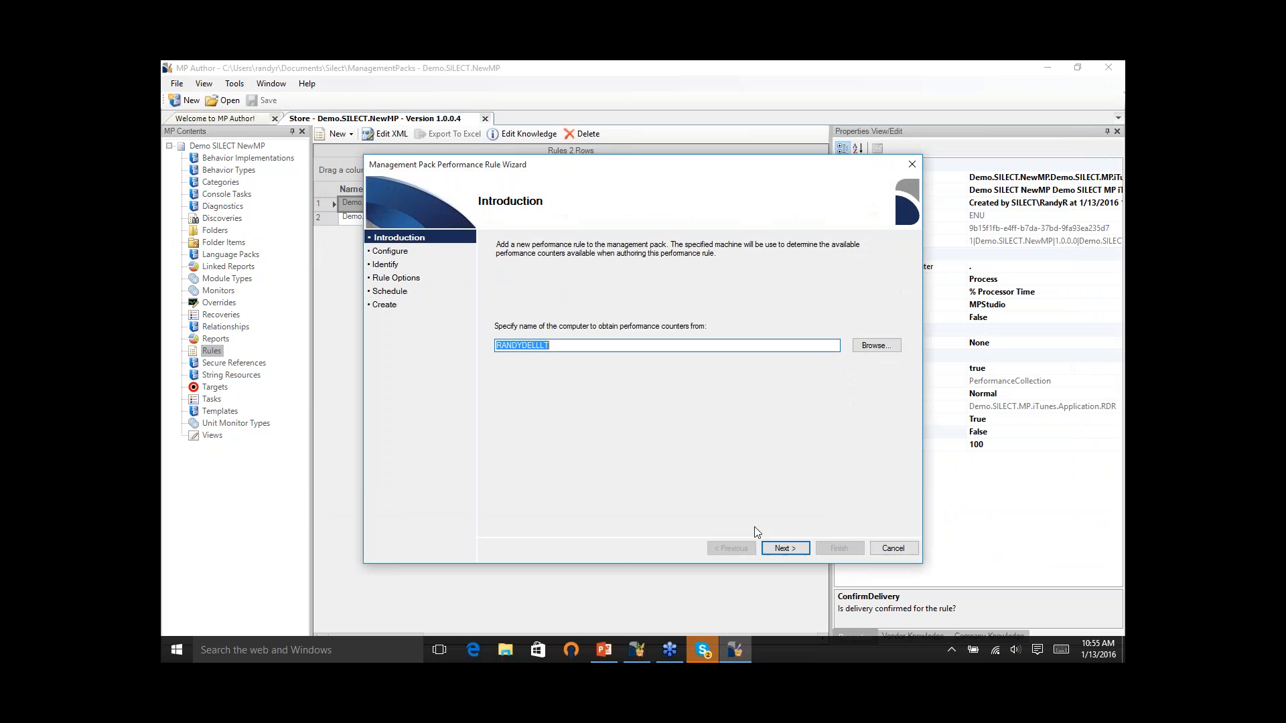
click(785, 548)
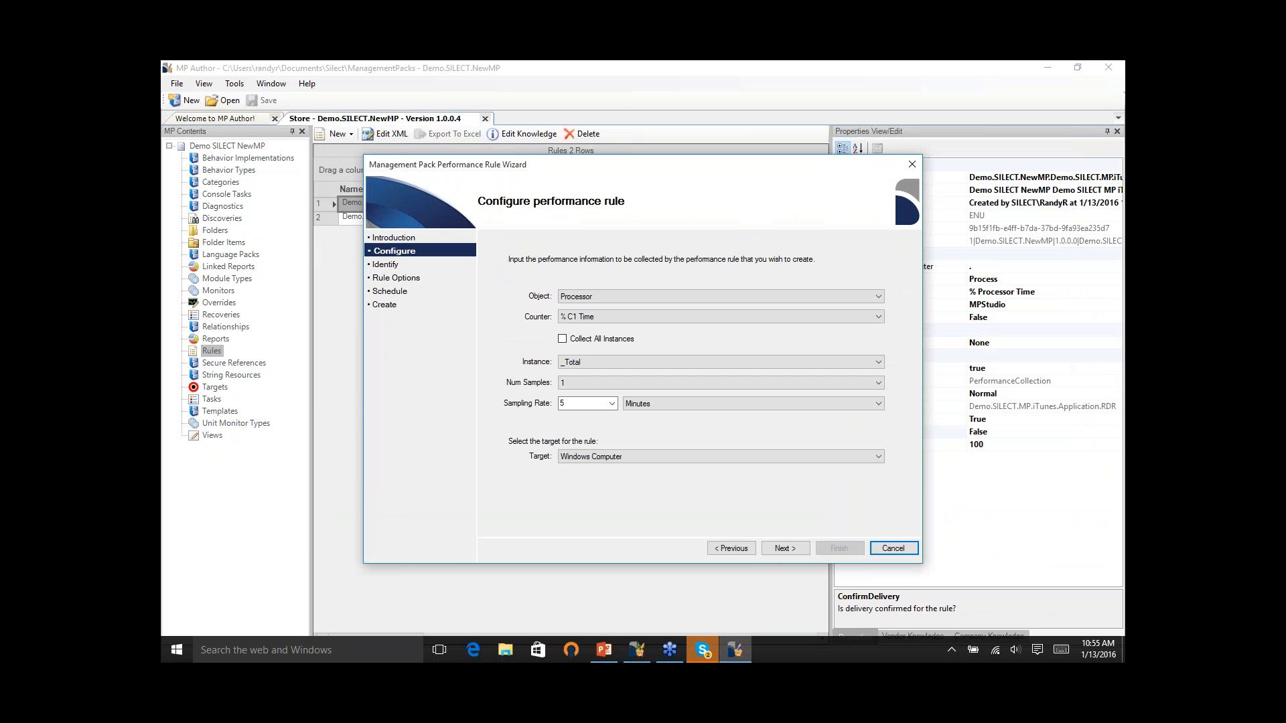
click(878, 382)
click(839, 423)
click(785, 548)
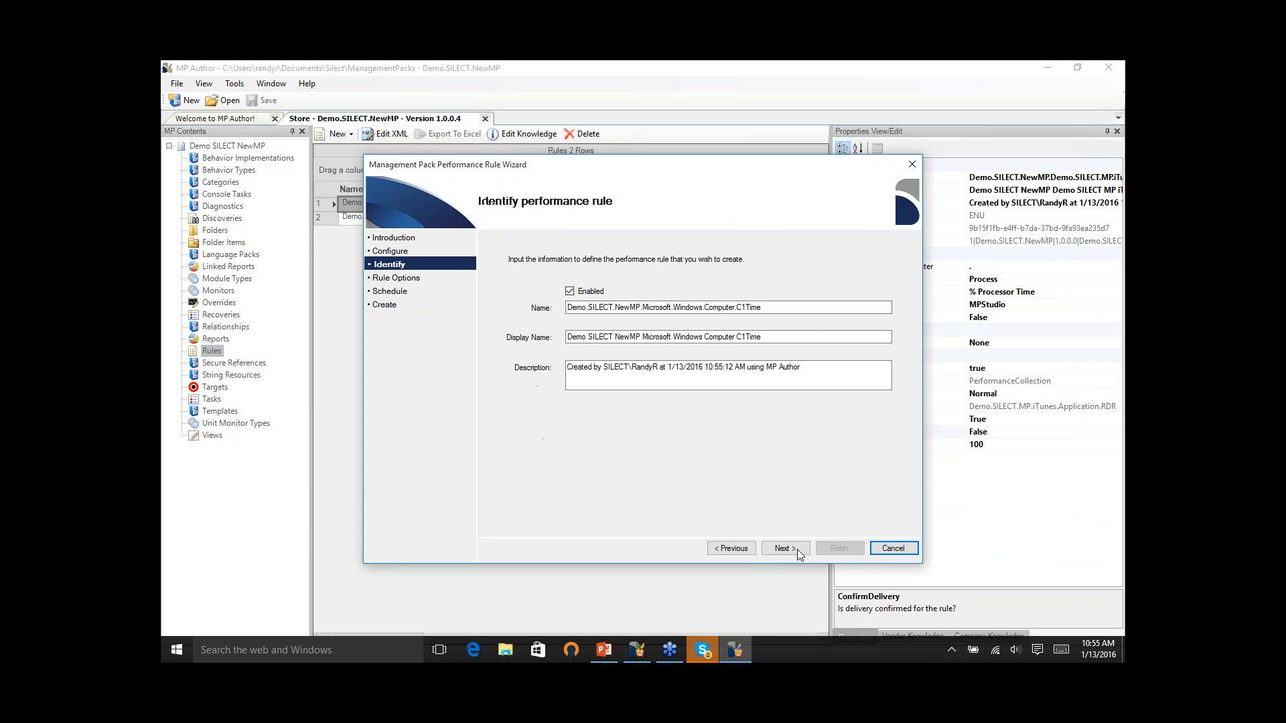
- Accept the rule's default name and description, enable view creation with the folder left at None, and enable saving to the data warehouse
click(785, 548)
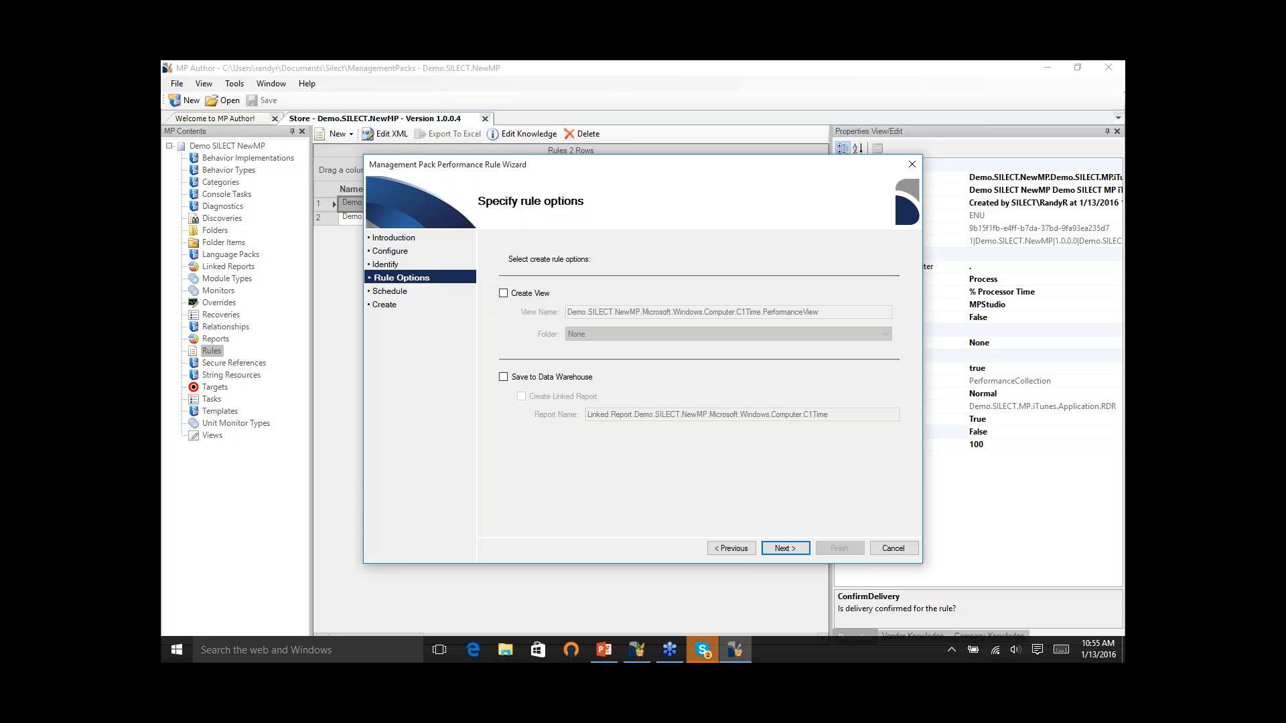
click(507, 295)
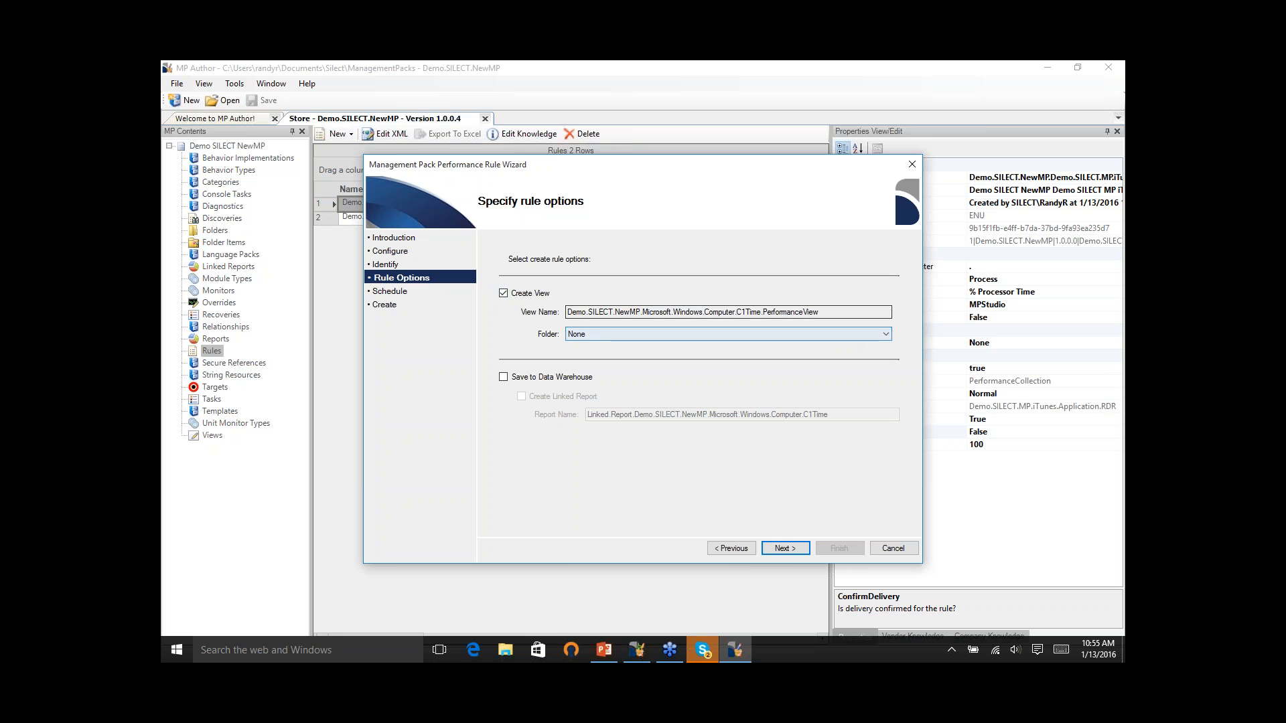
click(883, 331)
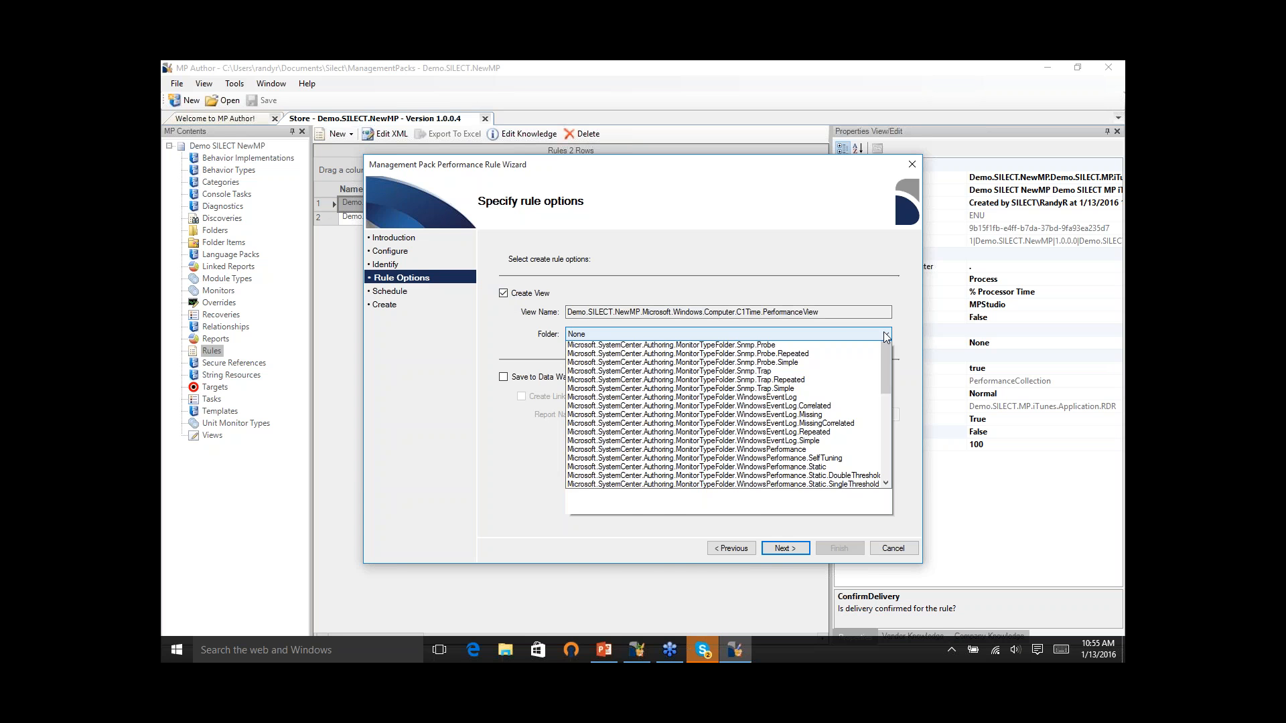
click(883, 332)
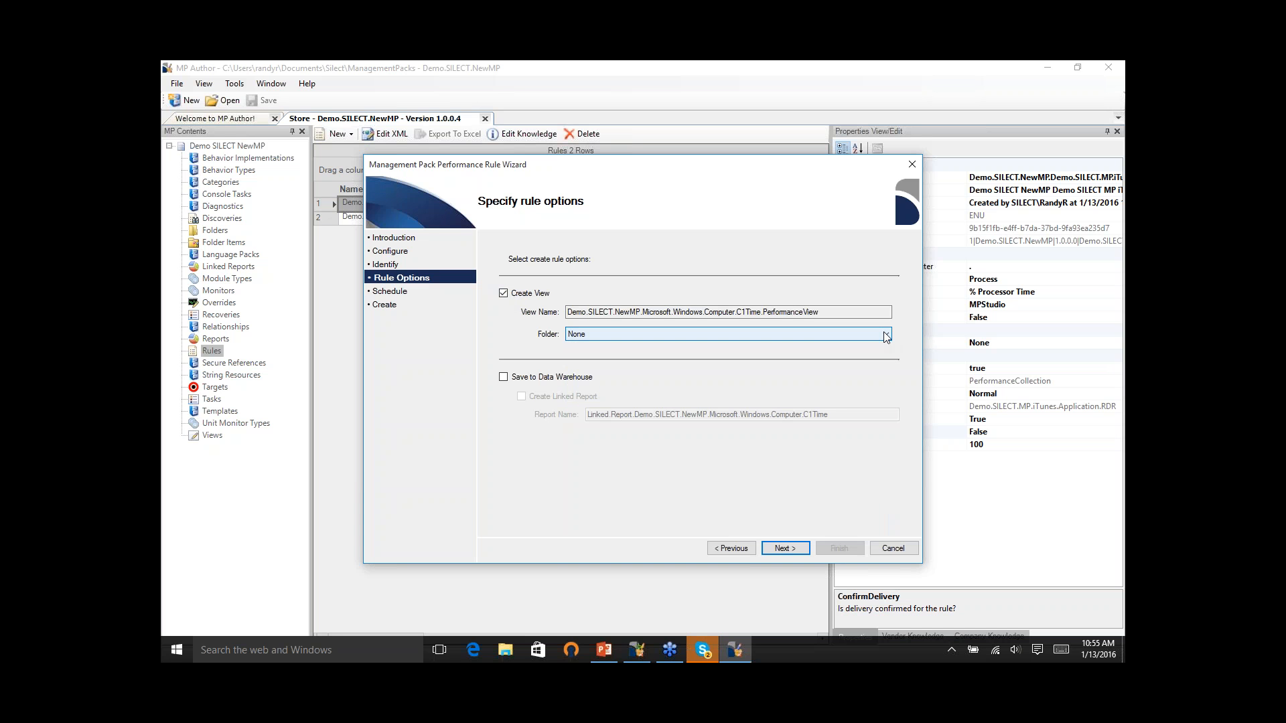
click(504, 377)
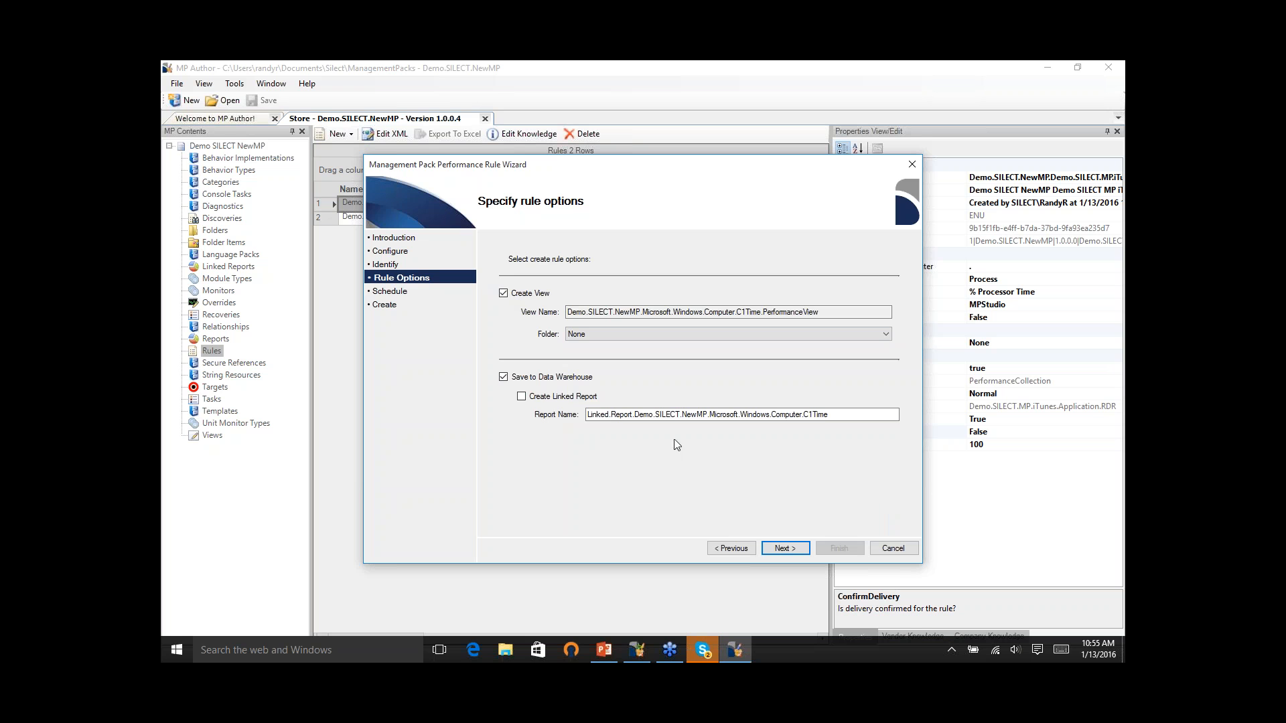
- Schedule the performance rule to run periodically every 15 minutes and create it
click(779, 549)
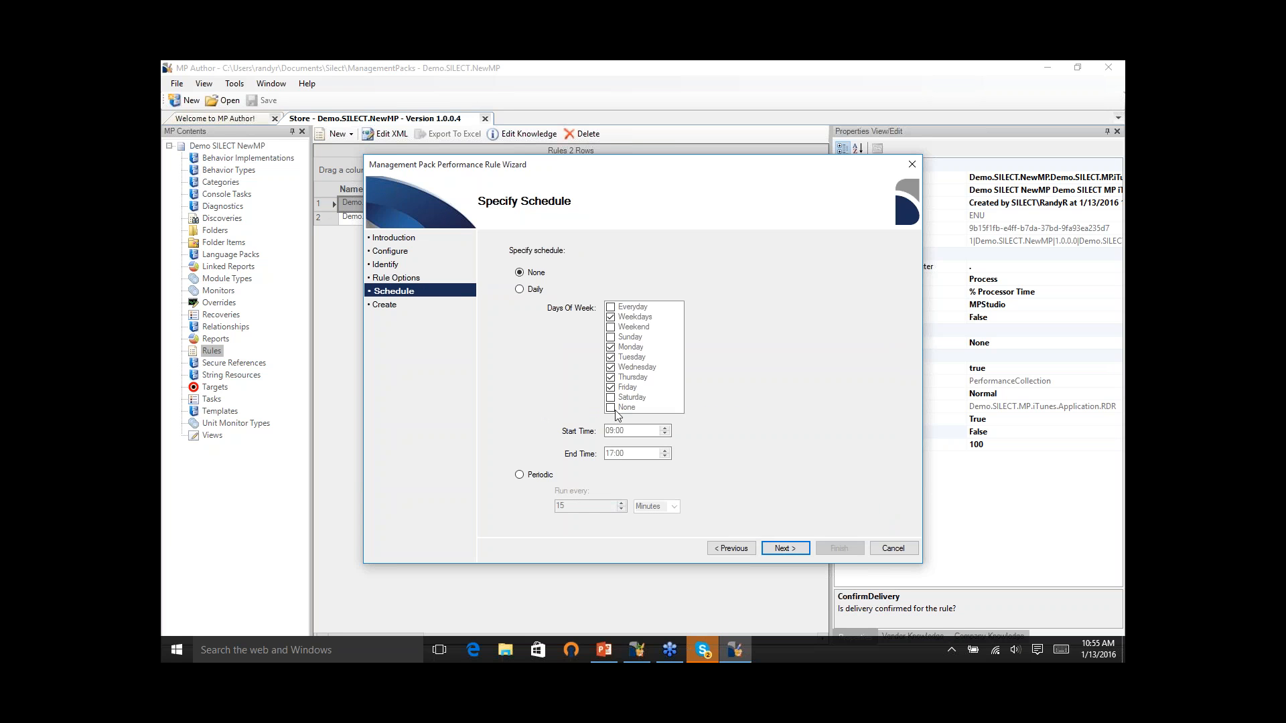
click(540, 476)
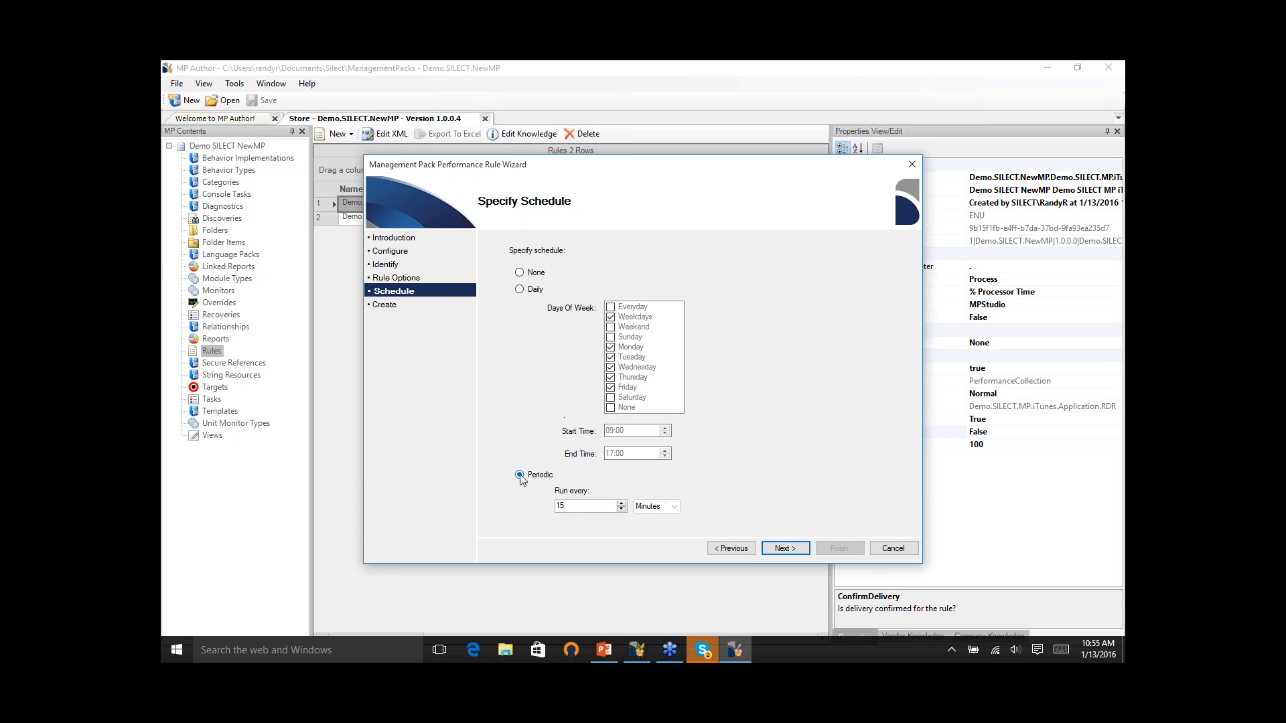
click(785, 548)
click(840, 548)
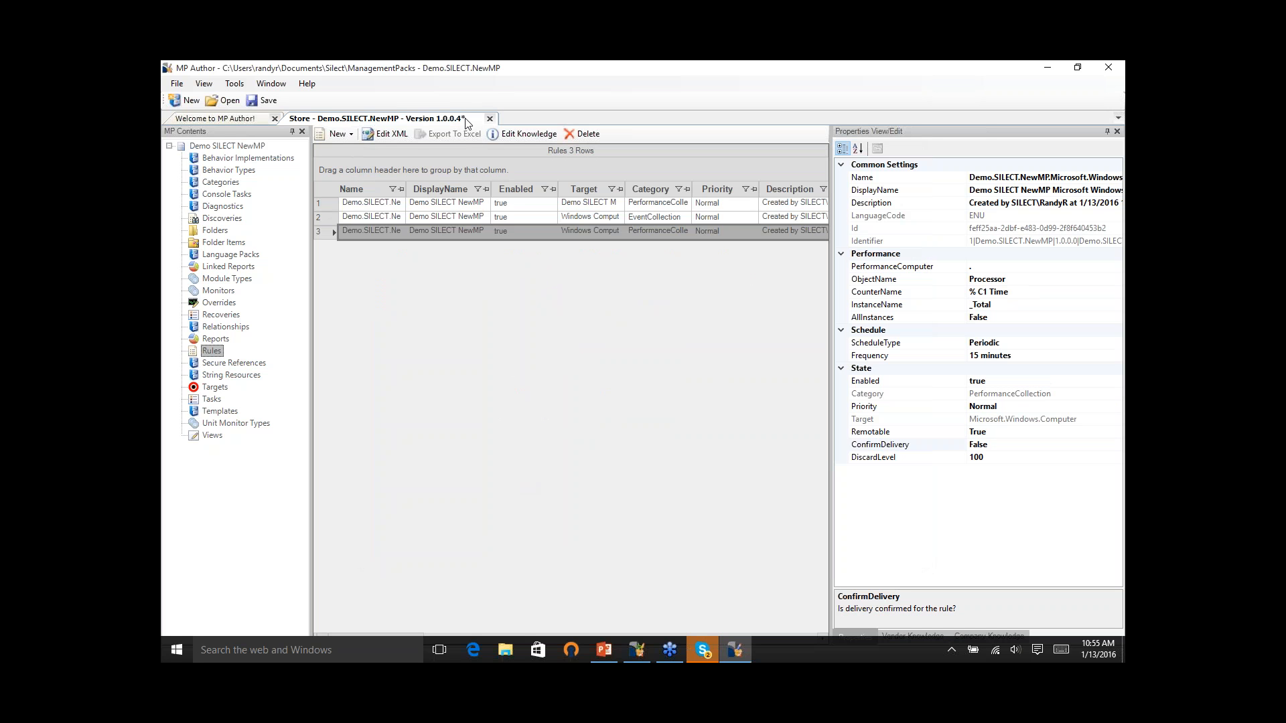
- Save the management pack with the added performance rule as a new version in the store's sandbox folder for new MPs
click(176, 83)
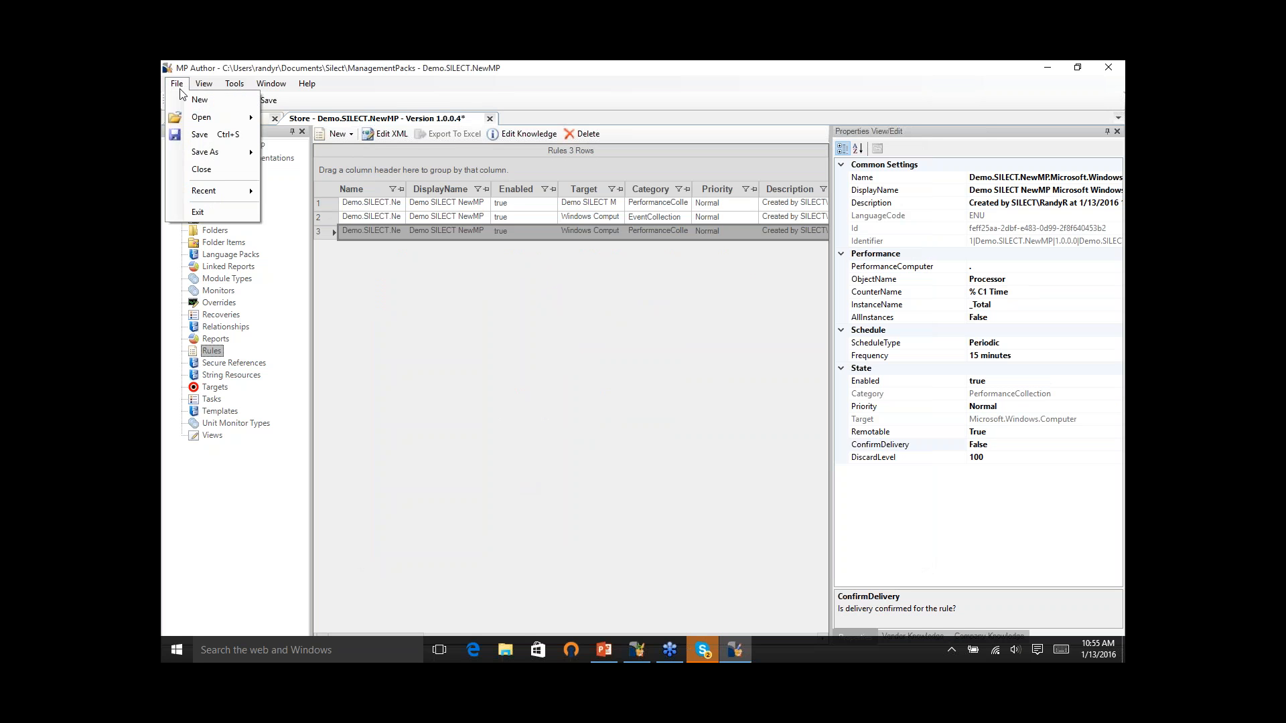
mouse_move(214, 151)
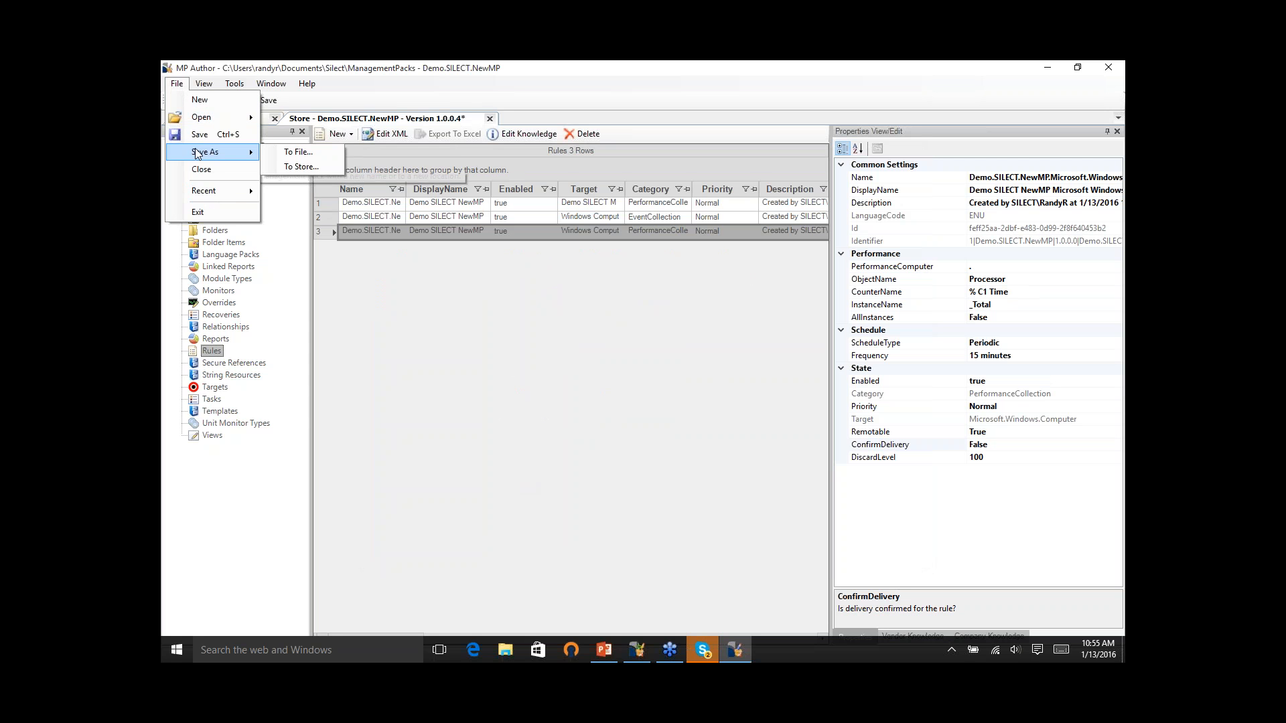
click(296, 172)
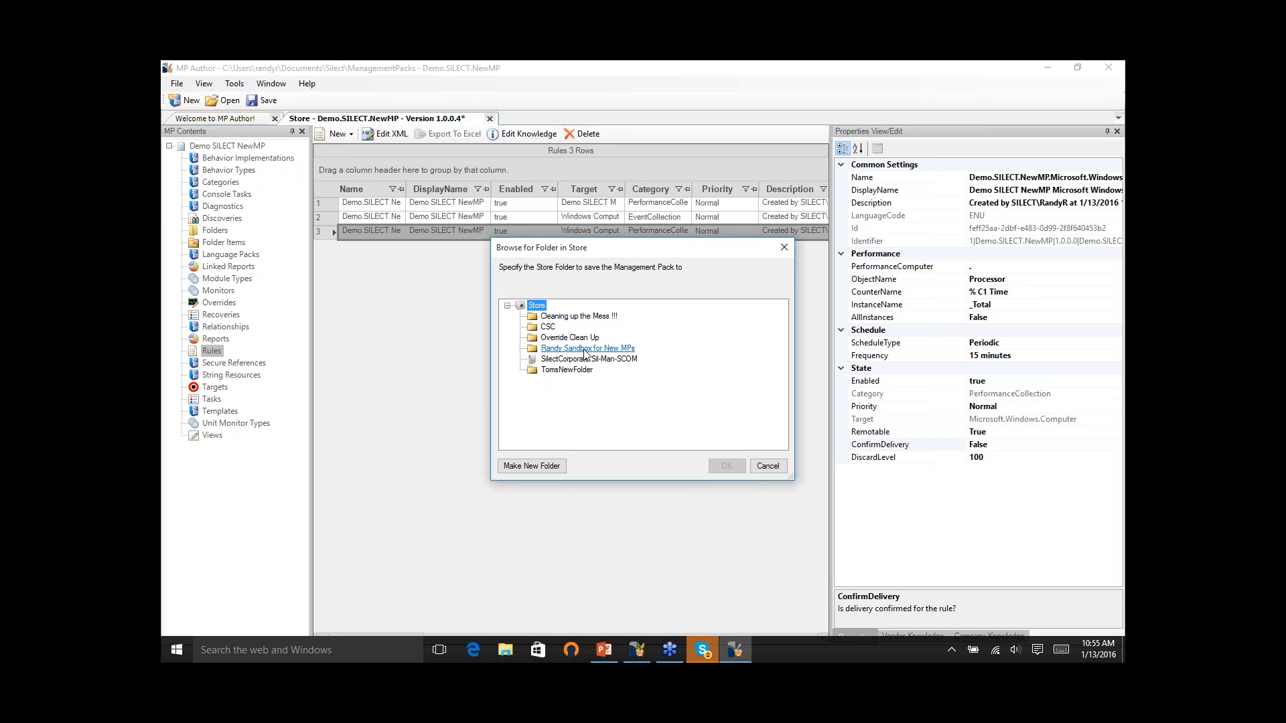
click(584, 349)
click(726, 466)
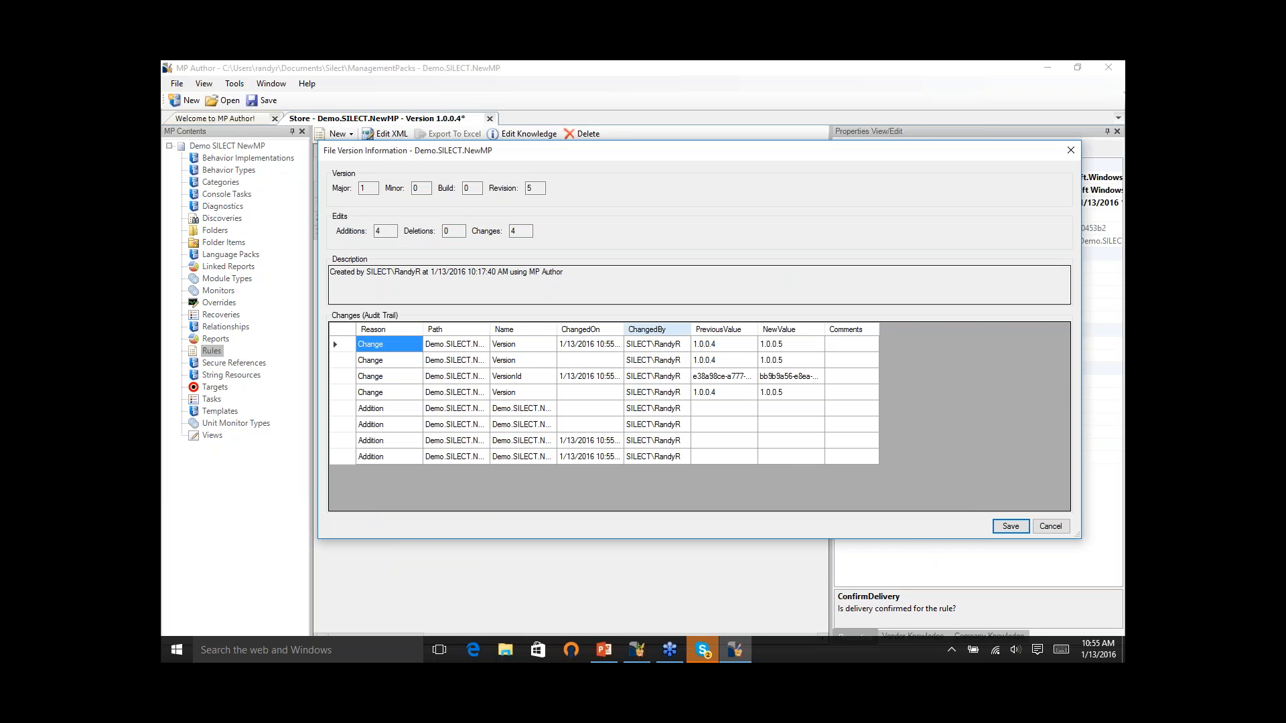
click(1011, 526)
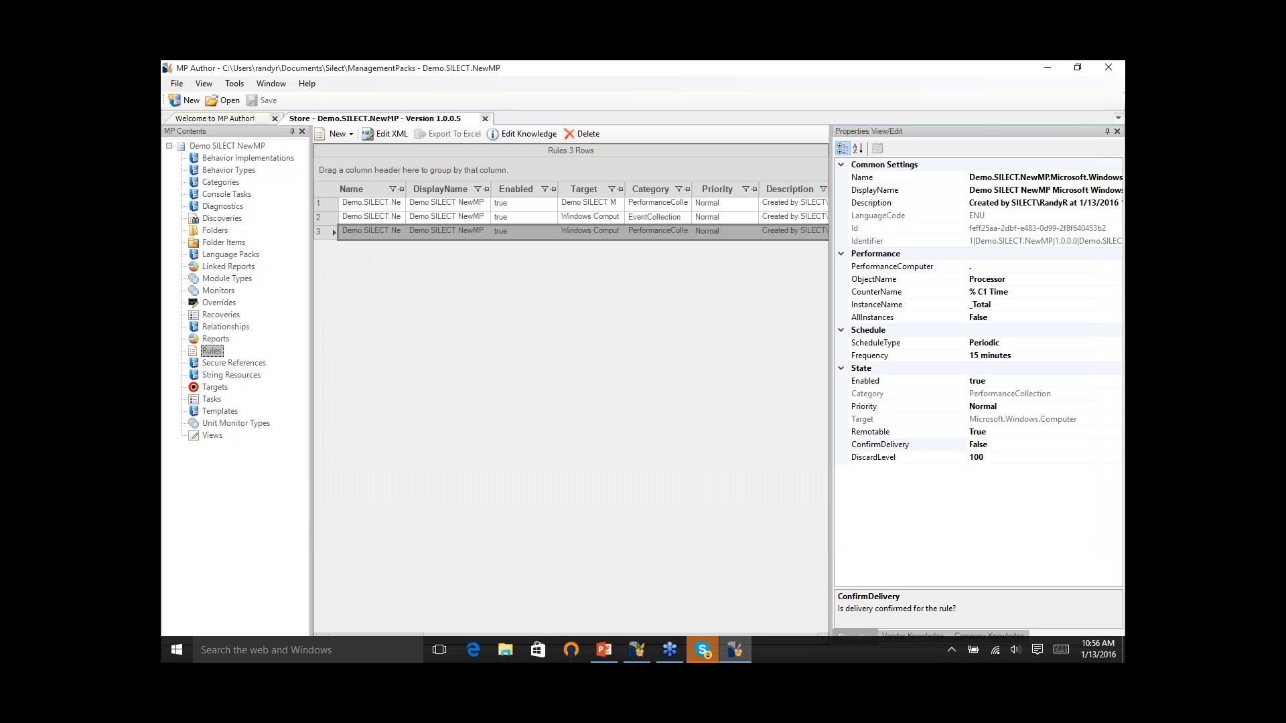
- Switch to MP Studio, close the store summary, and widen the explorer to examine the saved versions of Demo SILECT NewMP
click(1049, 69)
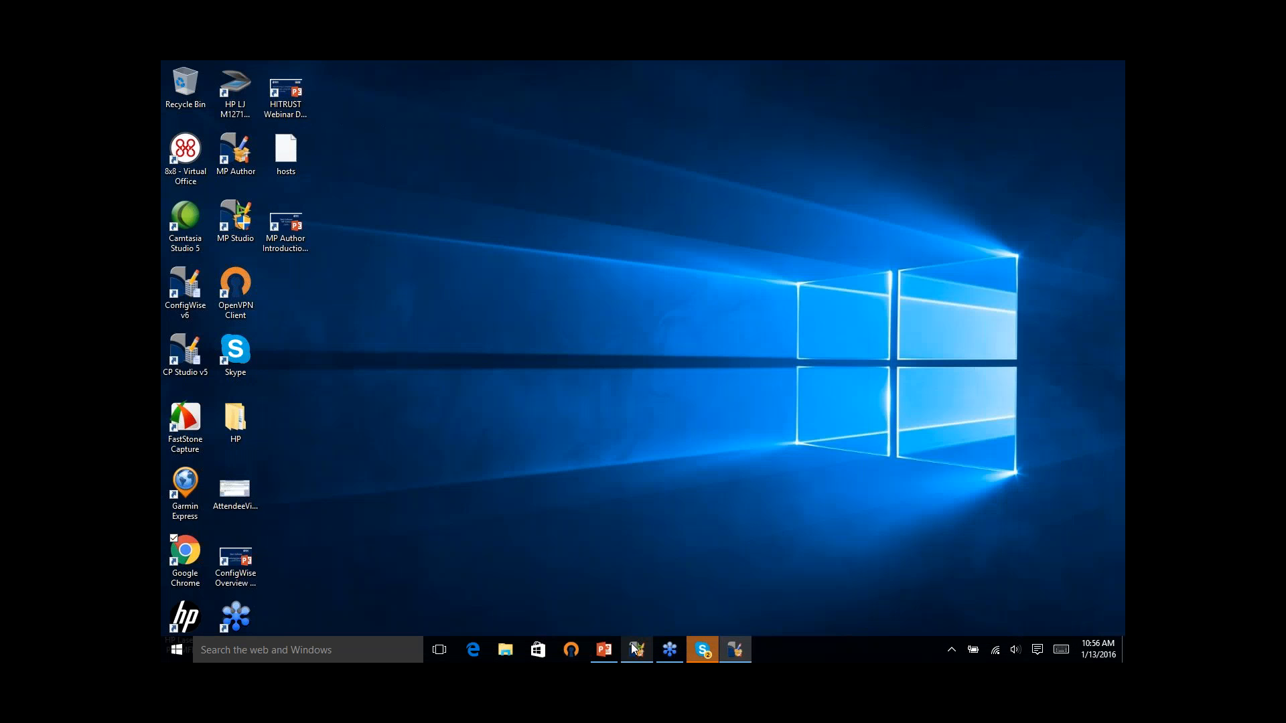
mouse_move(633, 647)
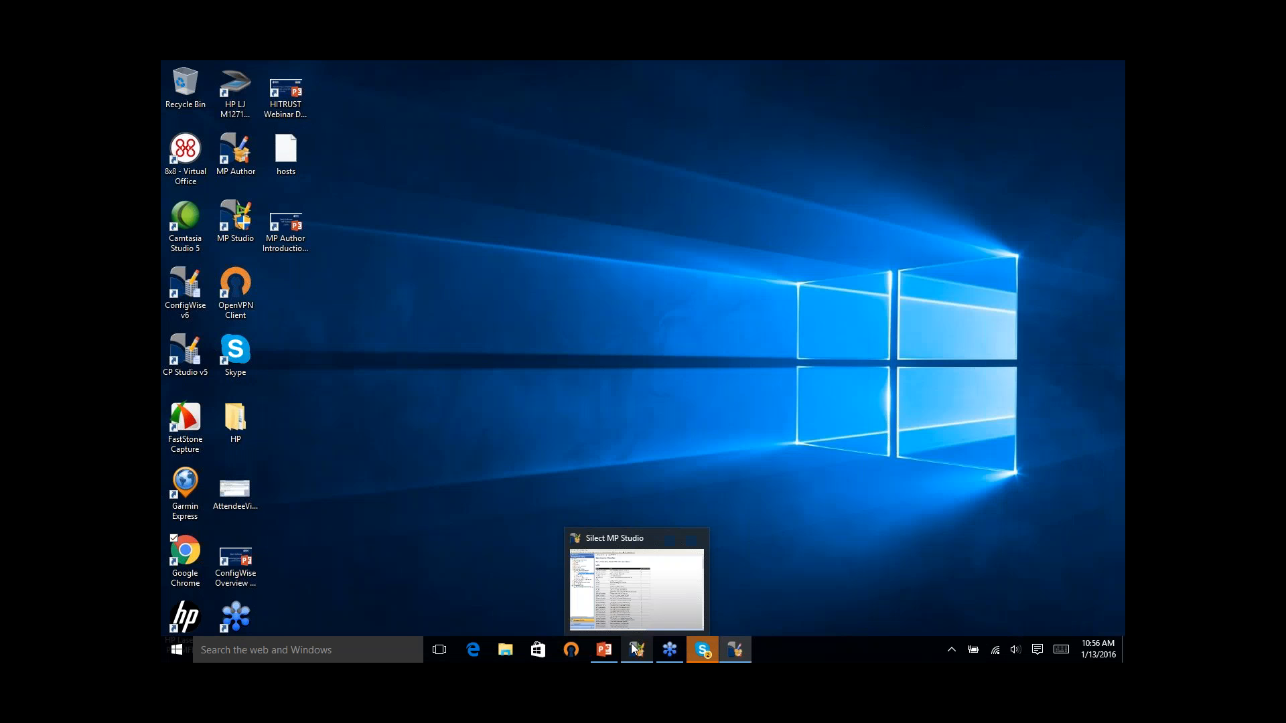
click(633, 647)
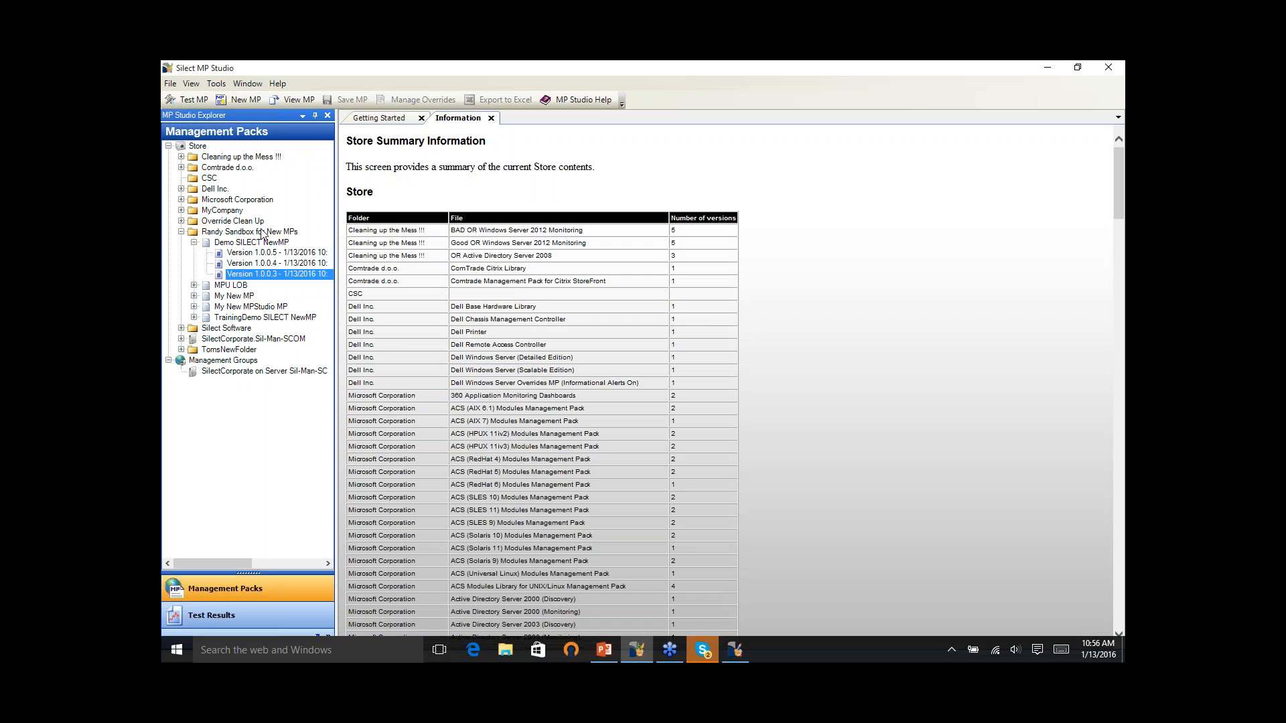
click(265, 232)
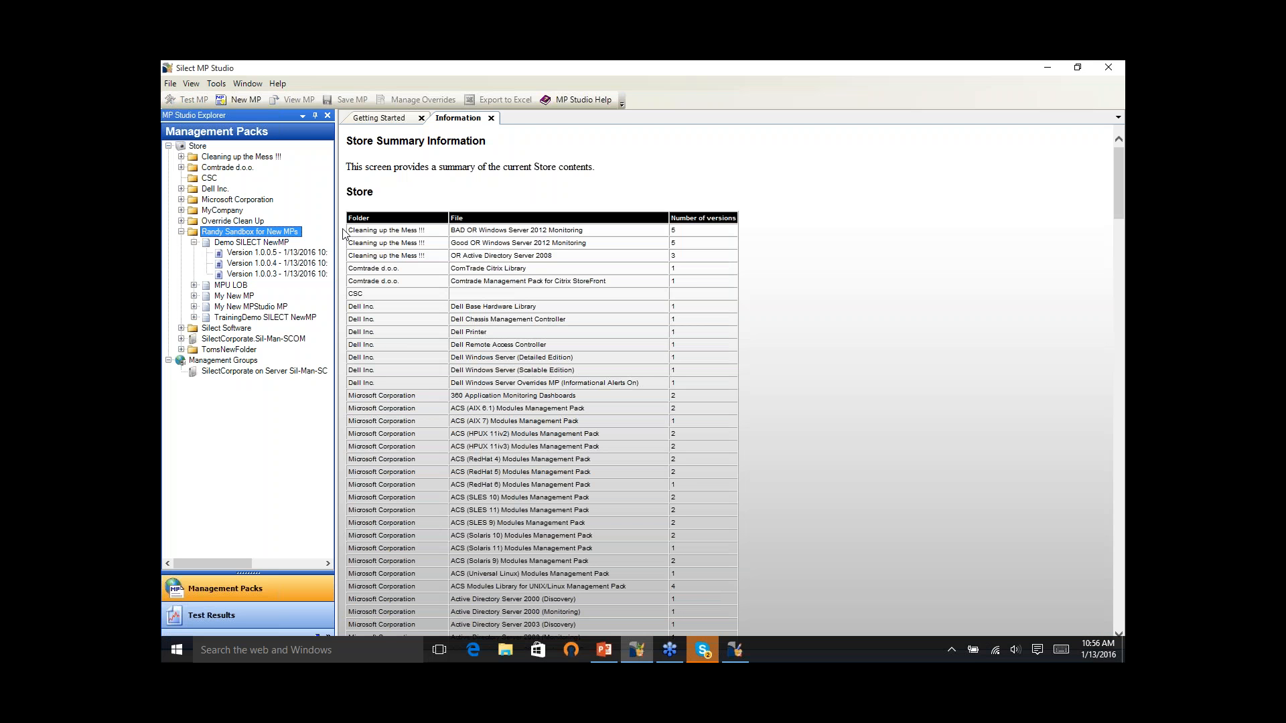
click(492, 118)
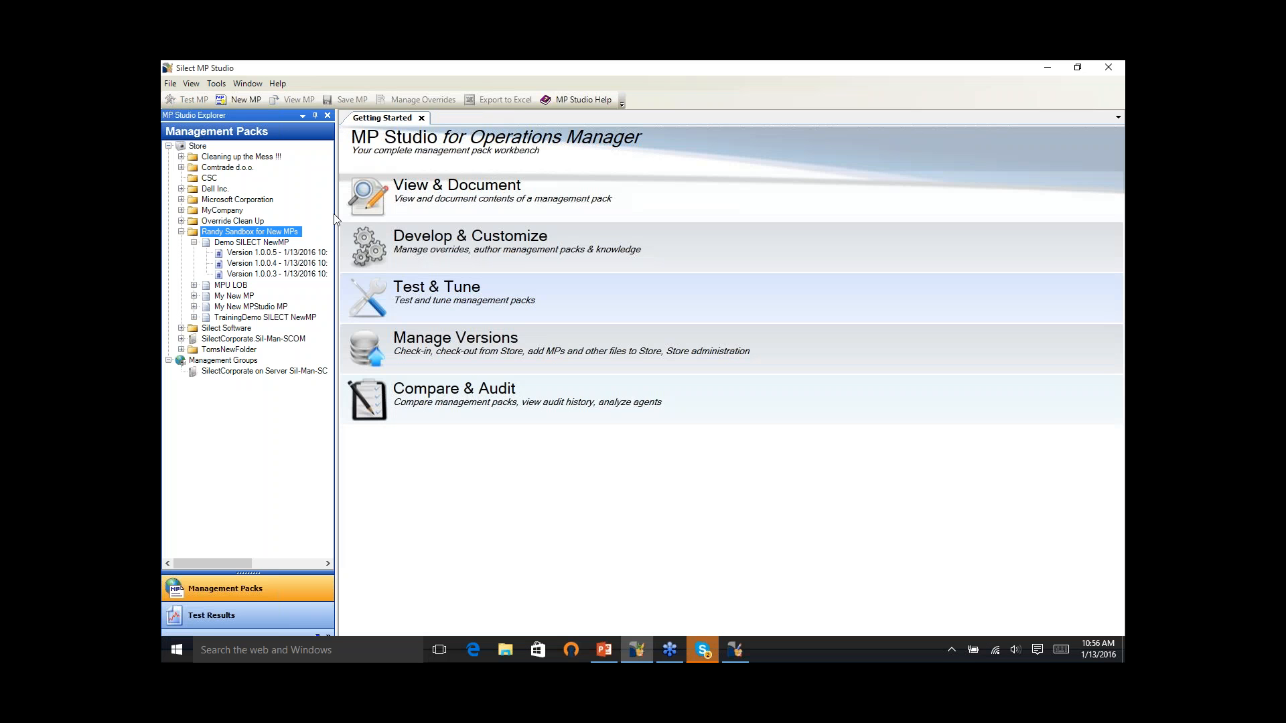
drag(339, 213, 575, 213)
click(290, 243)
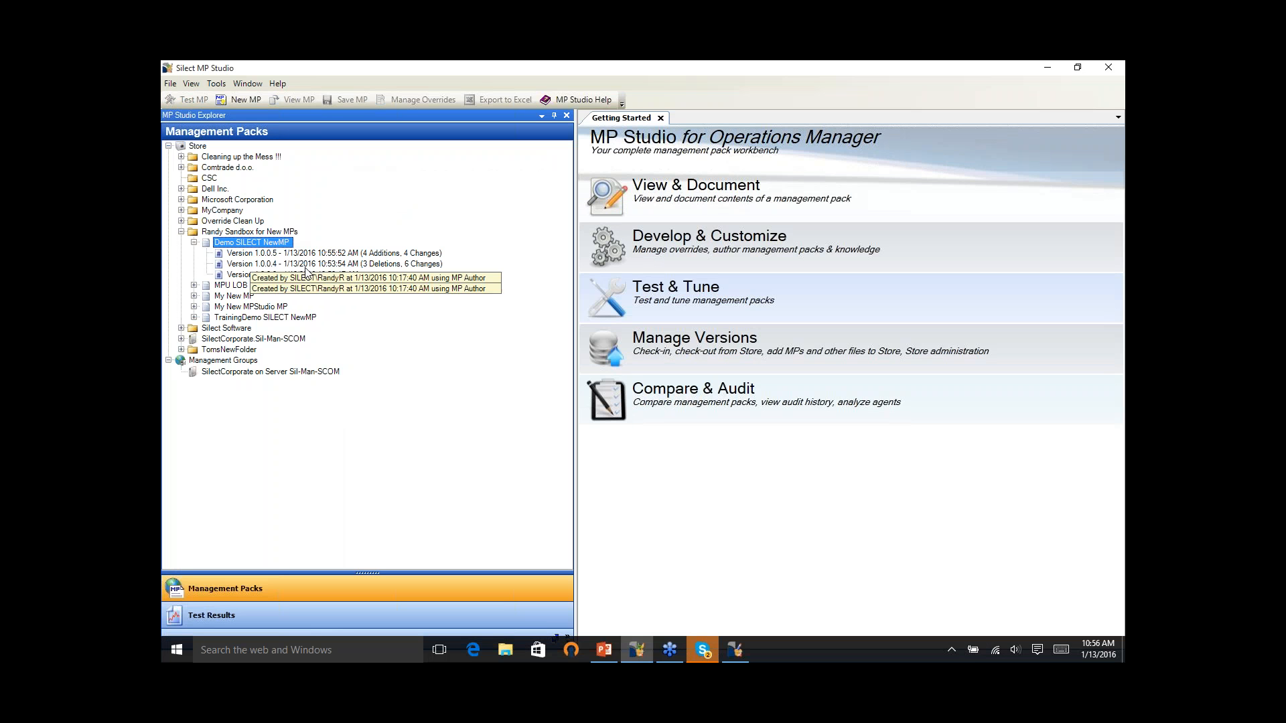
right_click(281, 245)
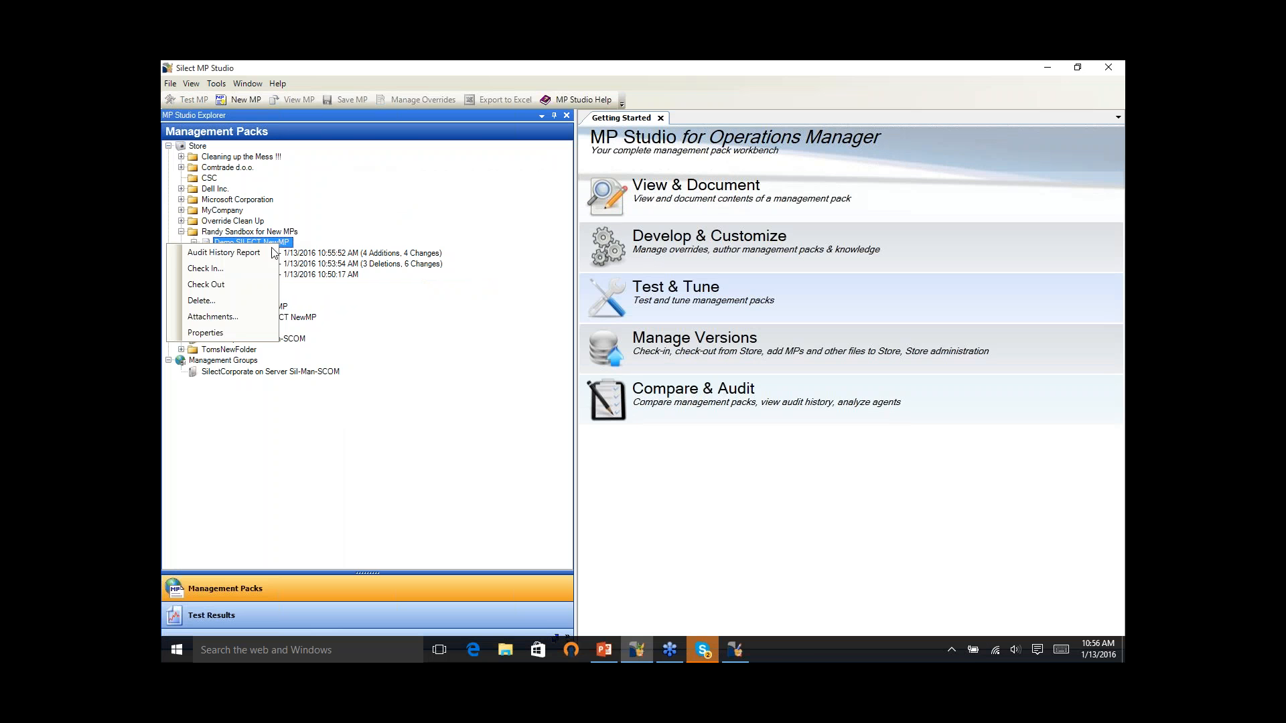
mouse_move(265, 254)
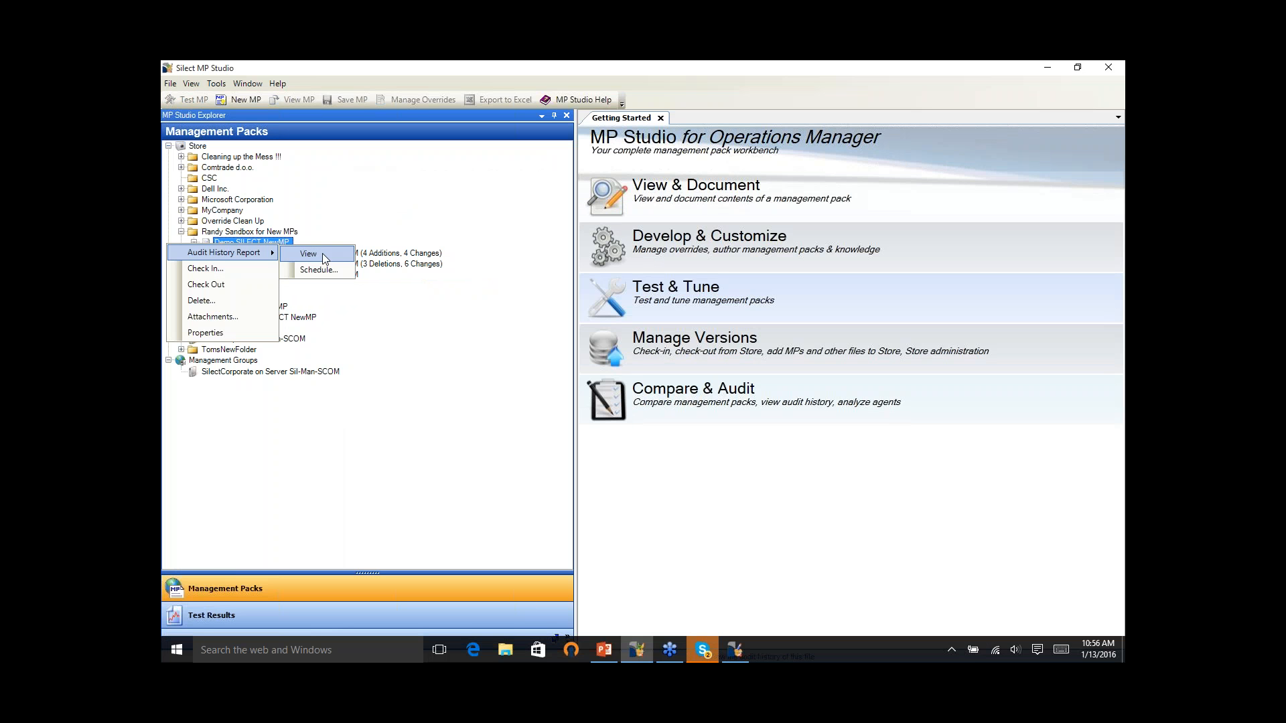
click(336, 273)
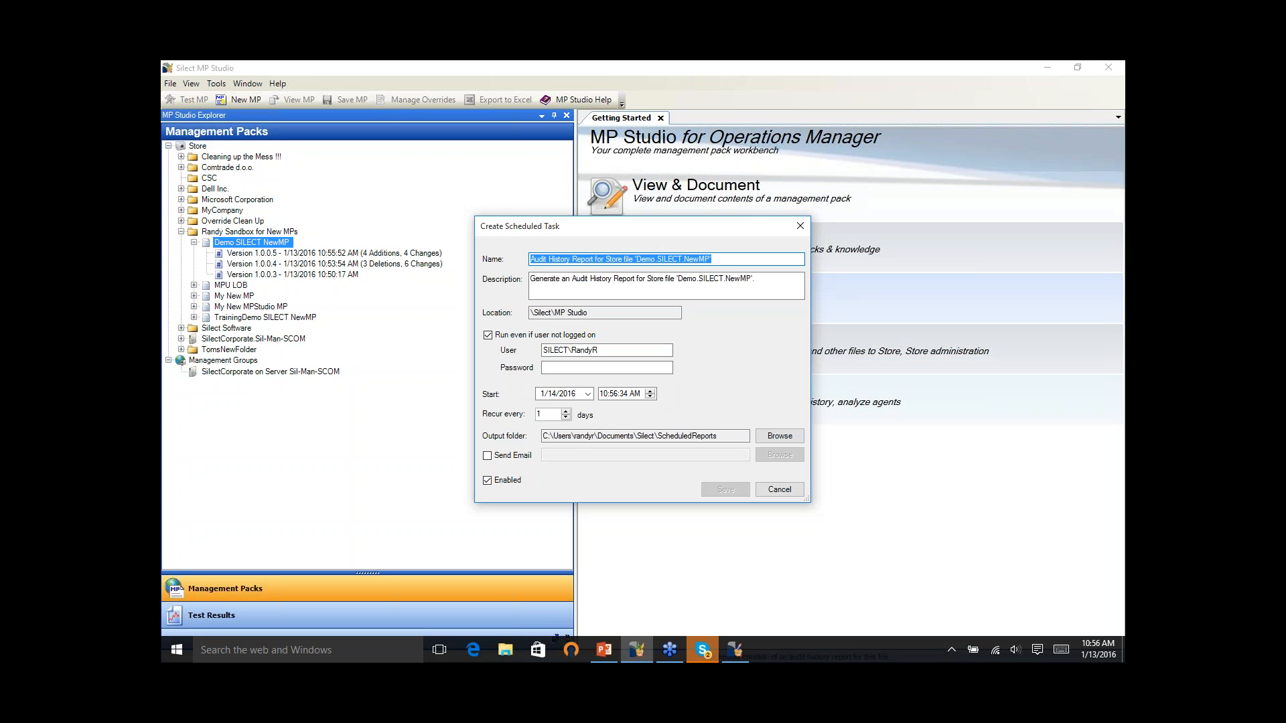
click(488, 456)
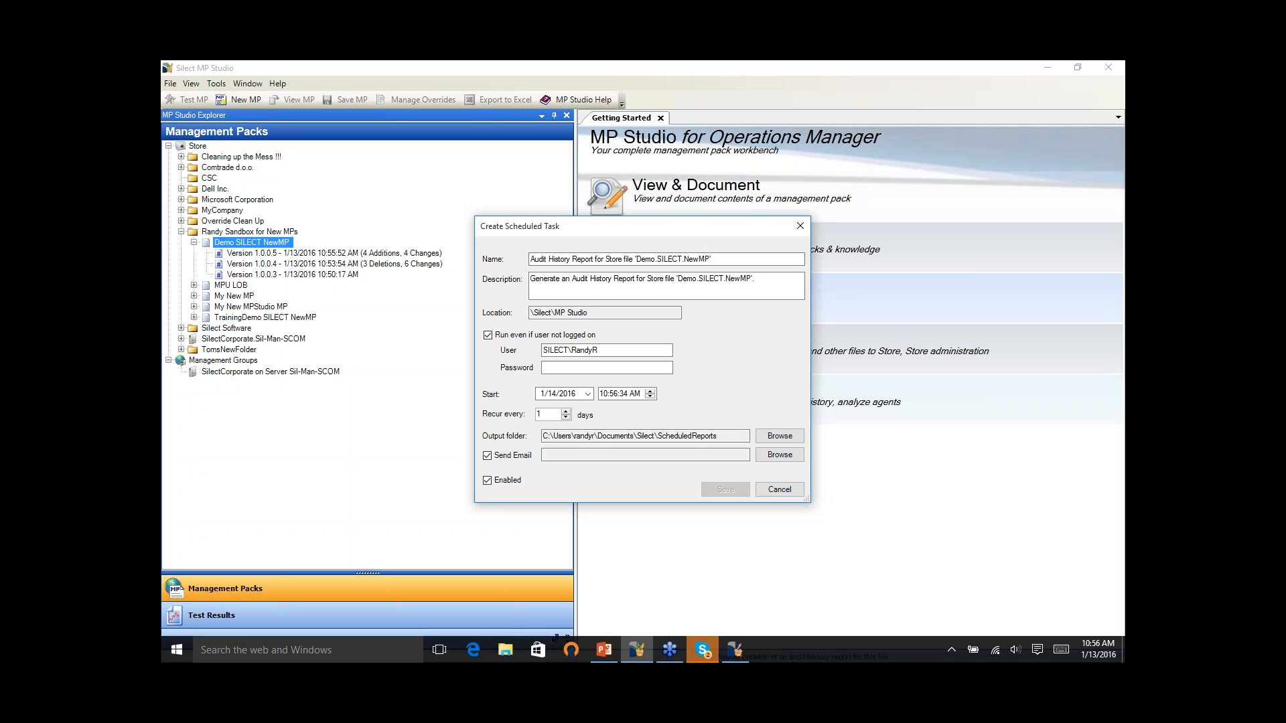
click(793, 488)
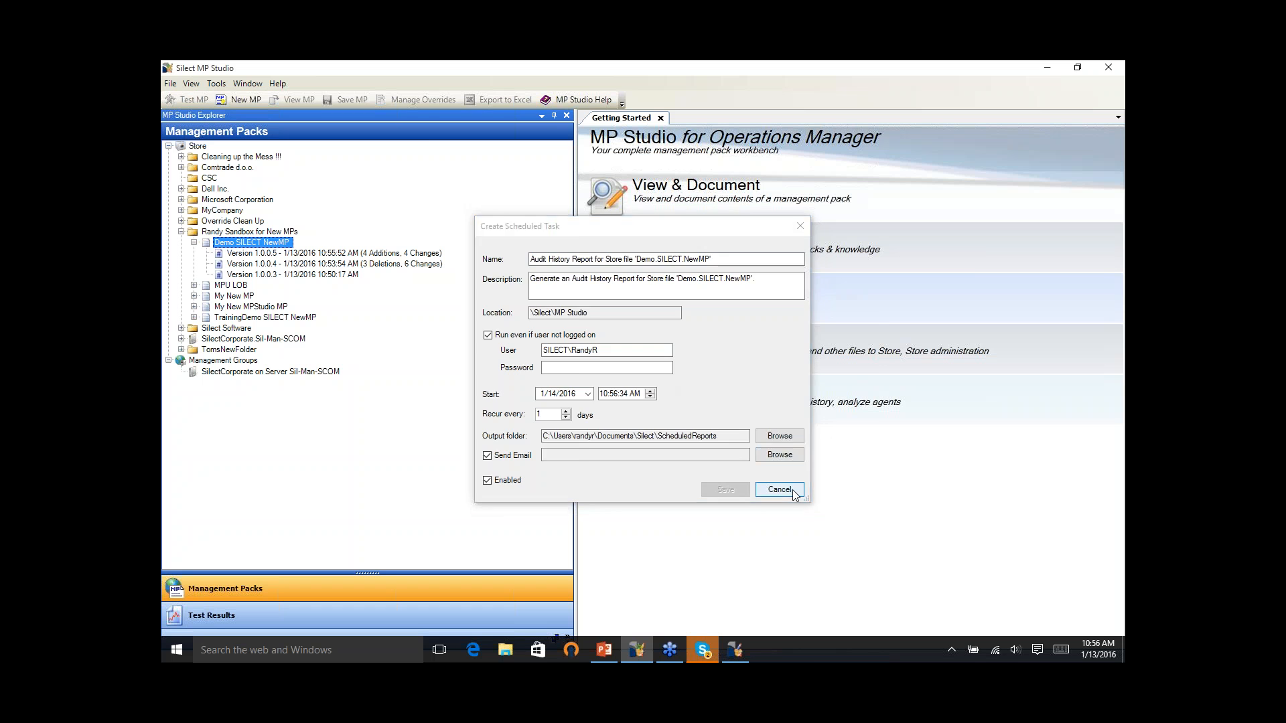
- View the audit history report for Demo SILECT NewMP and widen the report area to show more columns
right_click(273, 243)
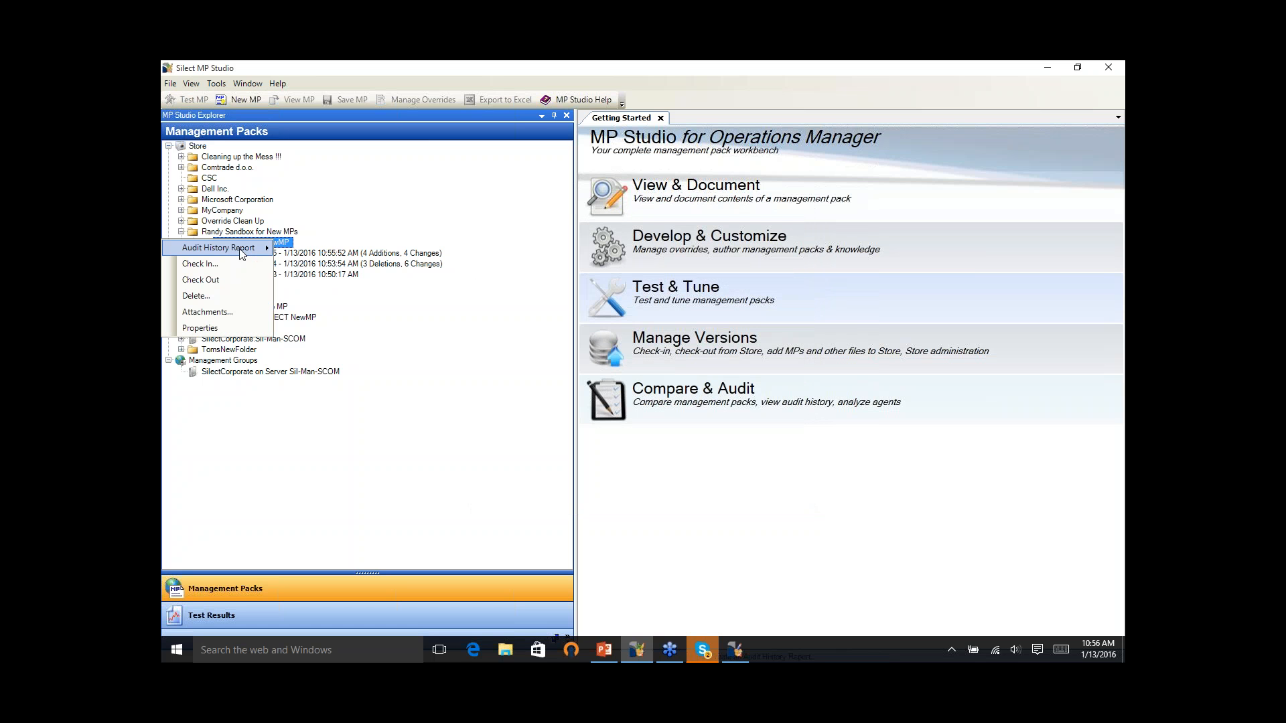
click(303, 249)
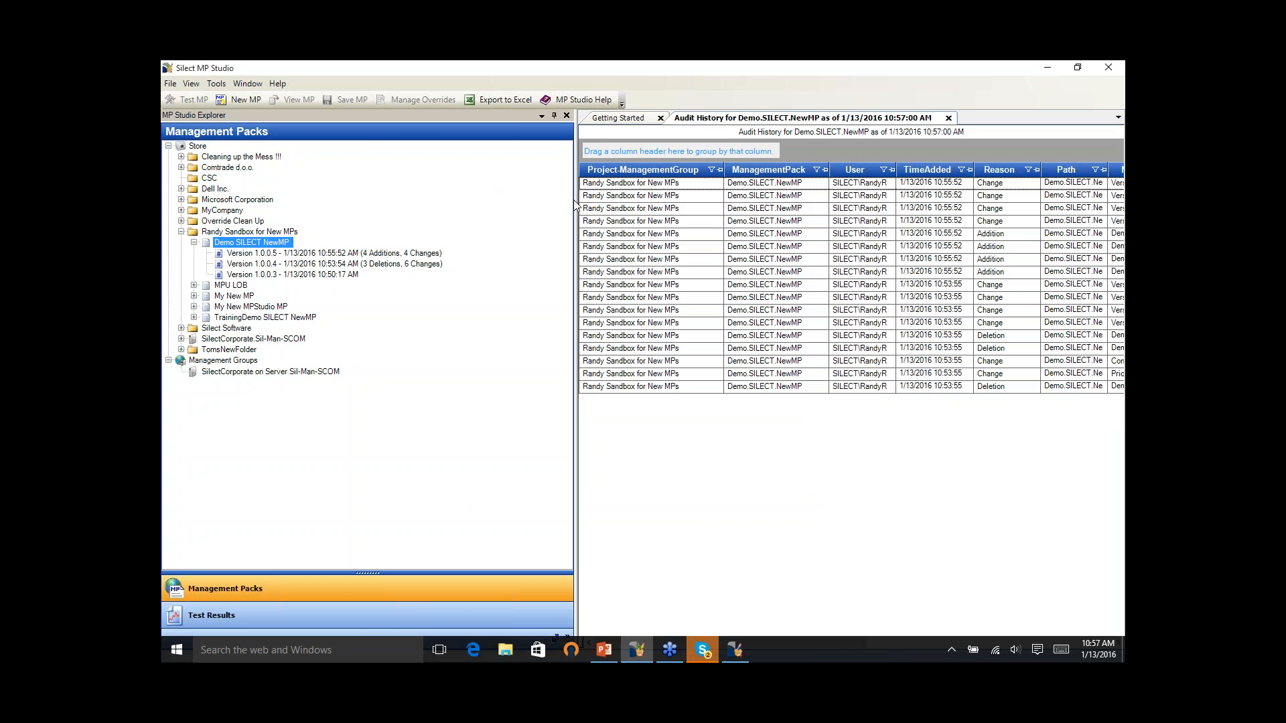
drag(575, 200, 379, 231)
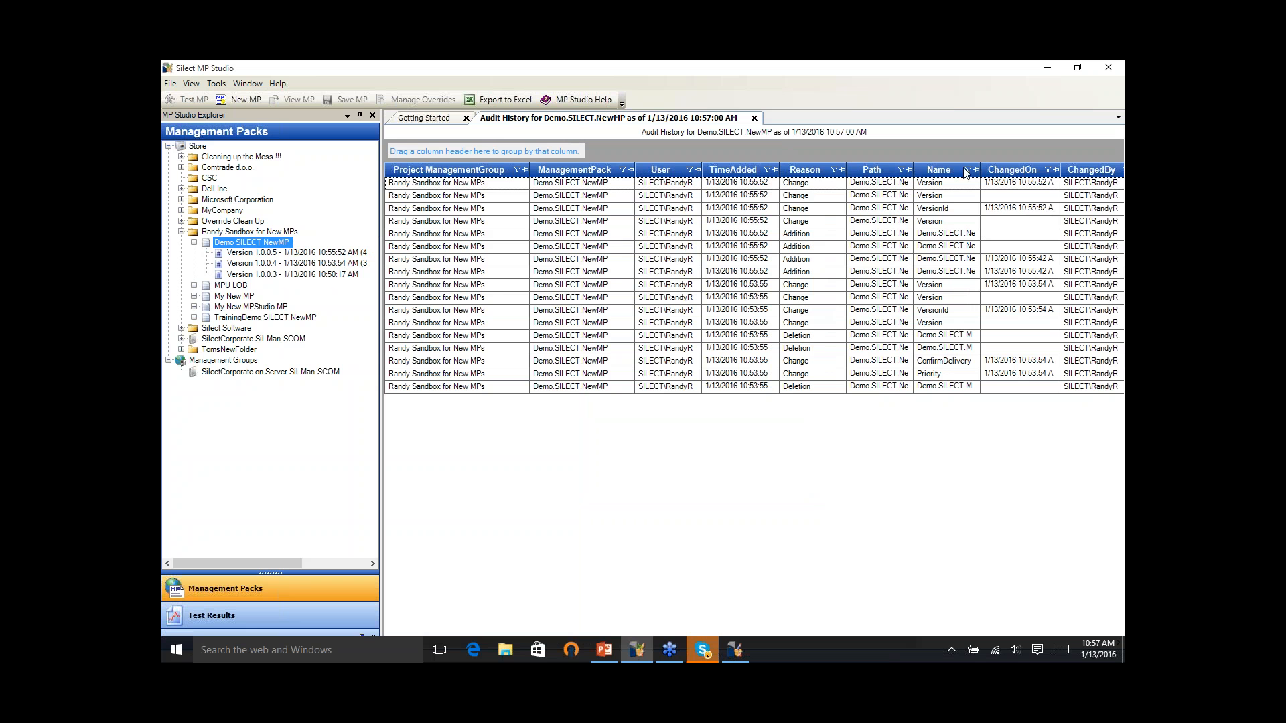
- Group the audit history report by ChangedBy and then by TimeAdded, and expand the ChangedBy group
drag(1085, 172, 463, 156)
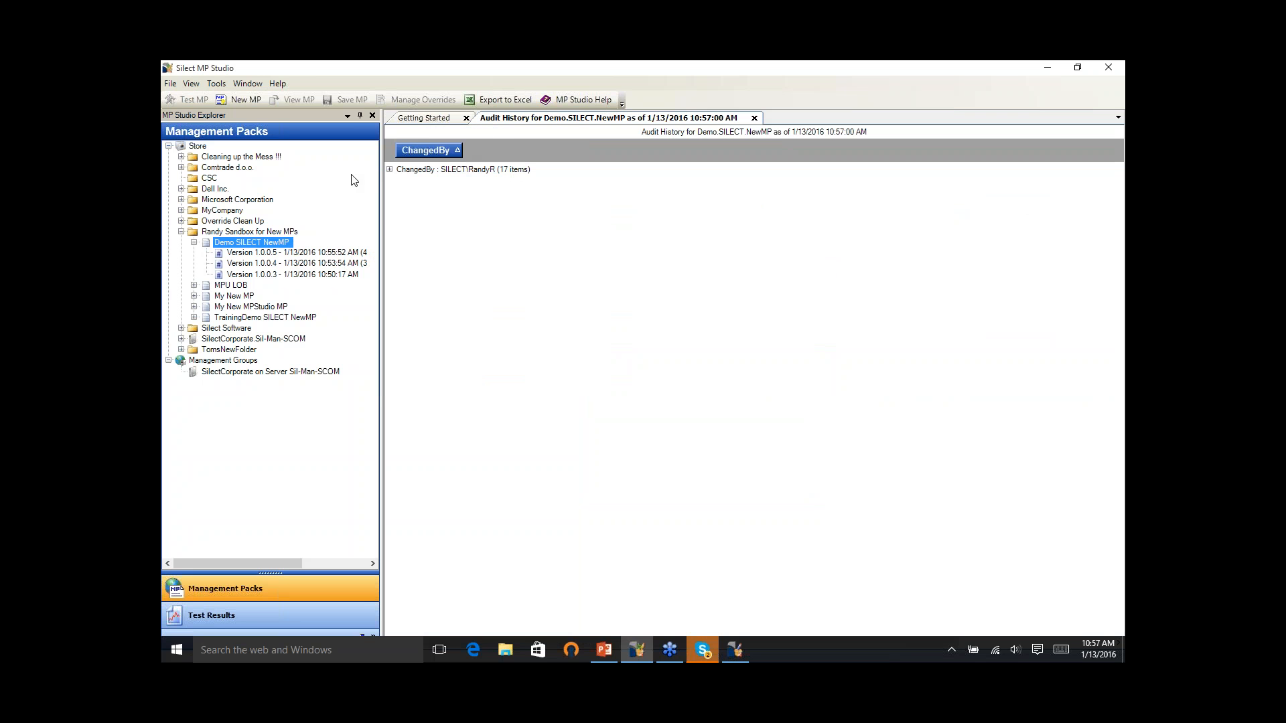
click(391, 170)
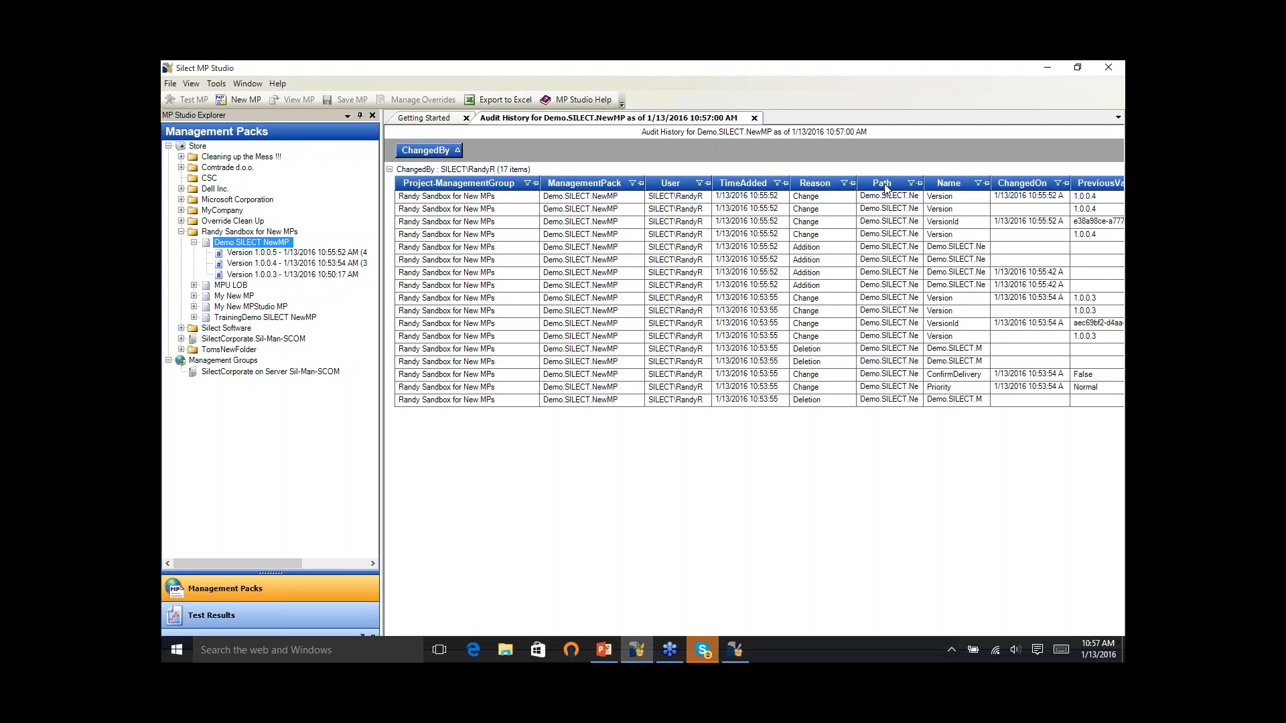
drag(743, 183, 533, 164)
click(389, 177)
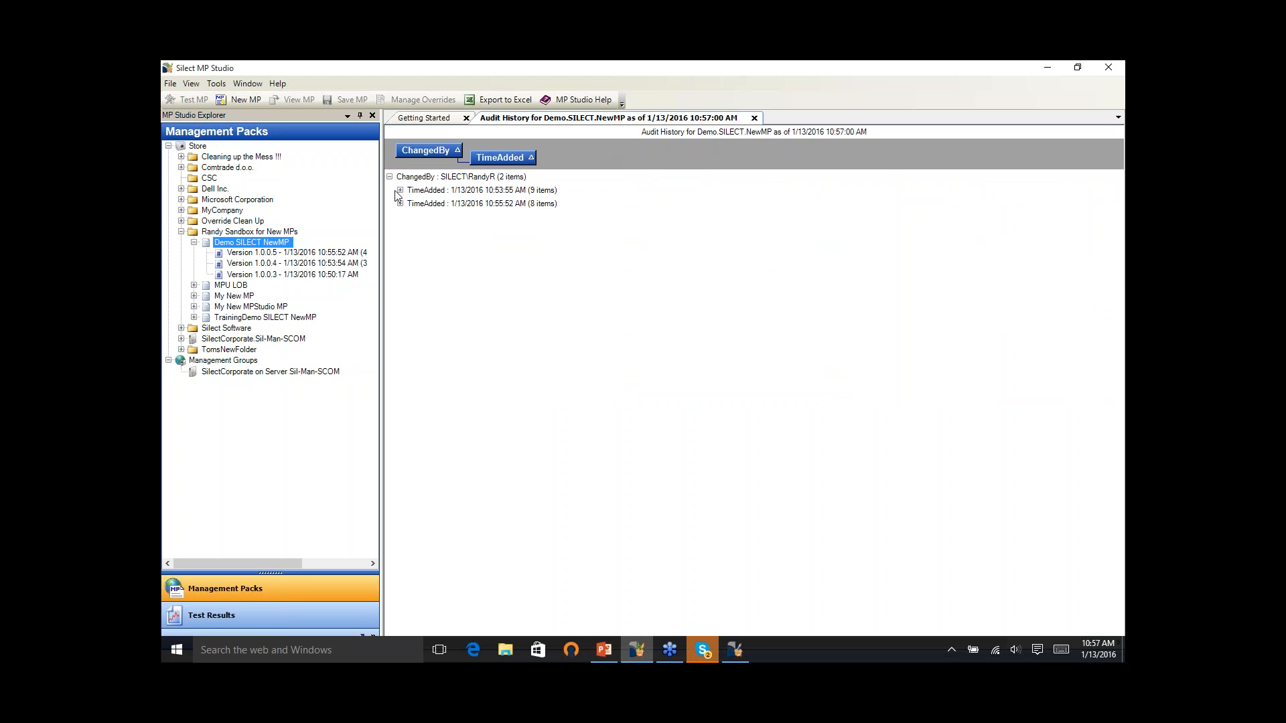
- Expand both TimeAdded groups in the audit history report and examine the Priority and ConfirmDelivery changes
click(401, 204)
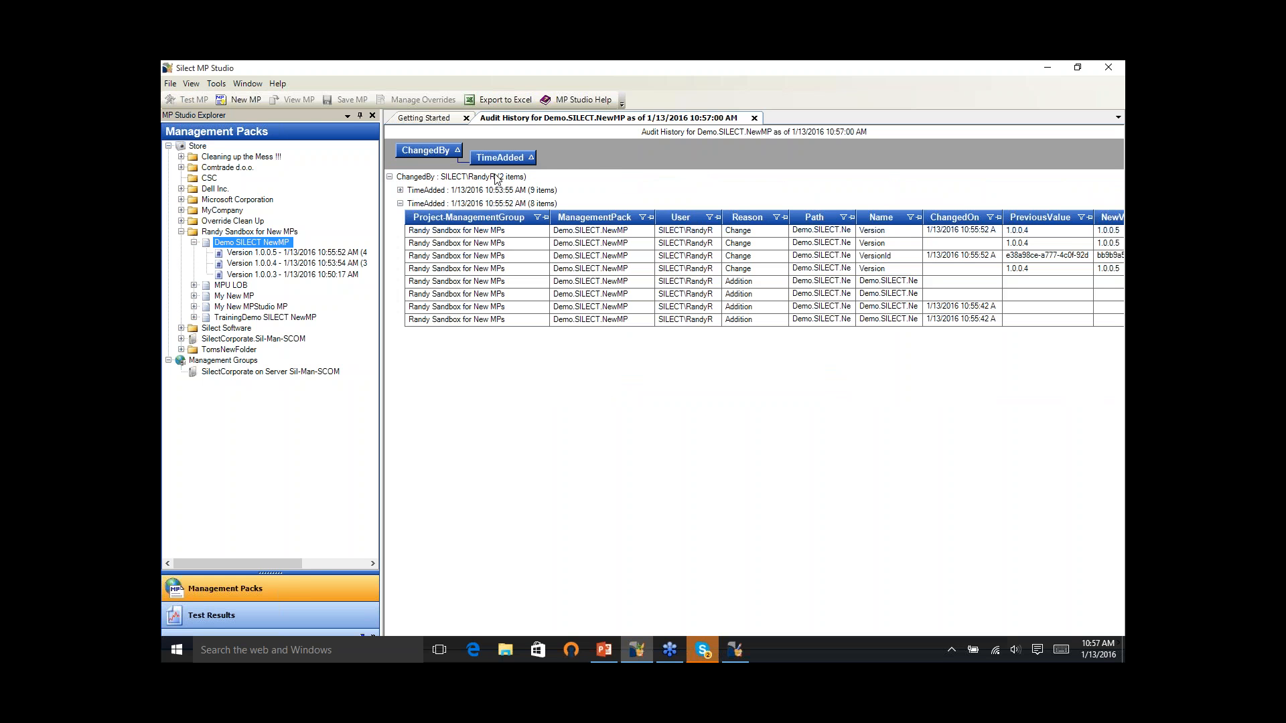
click(401, 190)
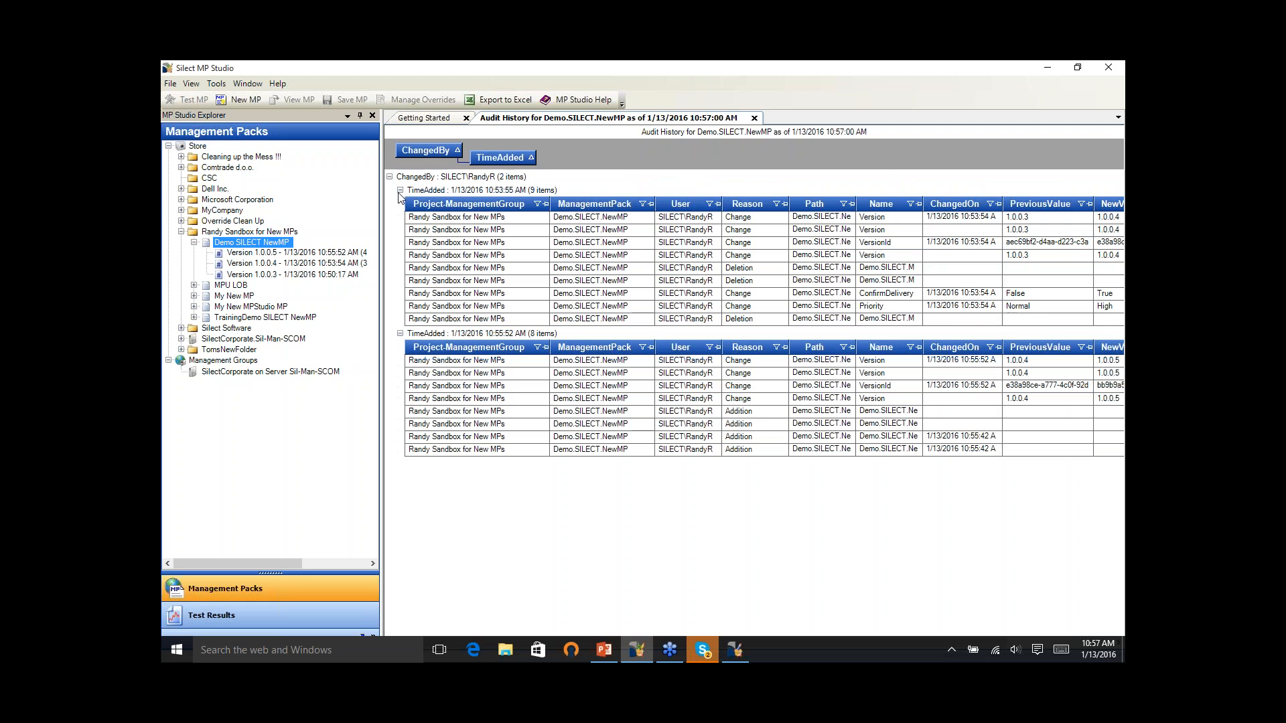
click(1043, 295)
click(1046, 305)
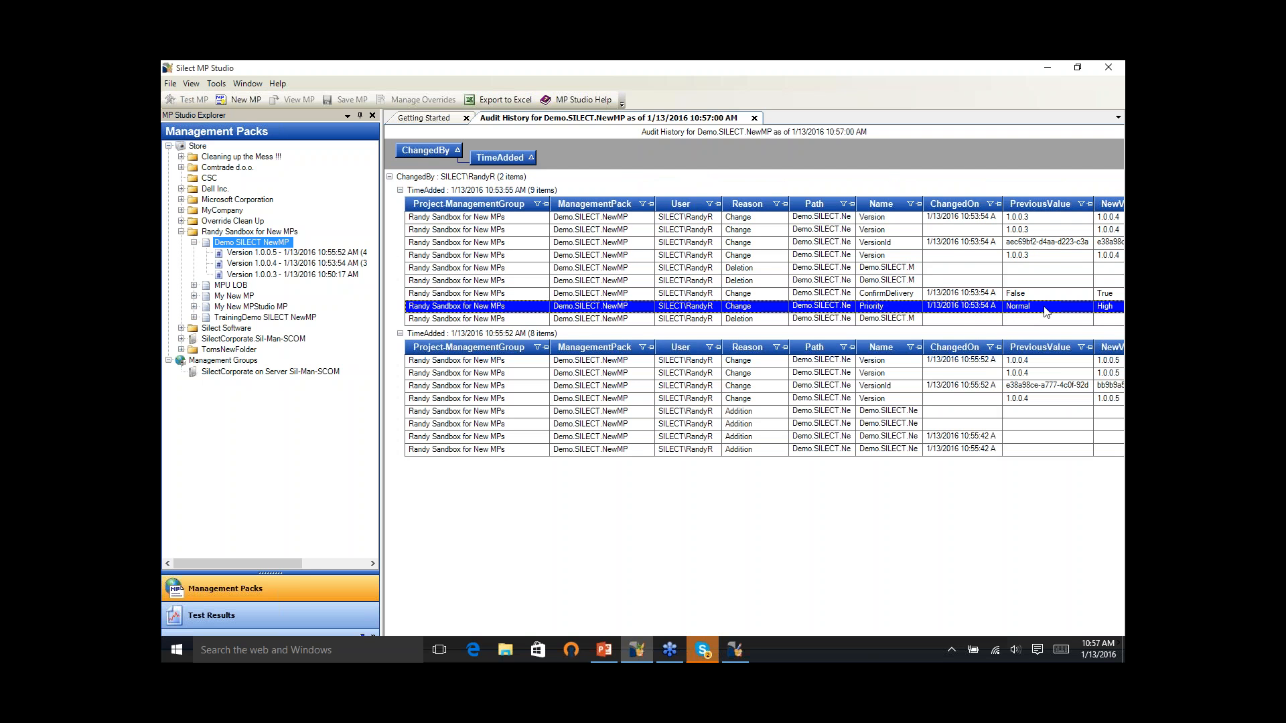
click(1046, 296)
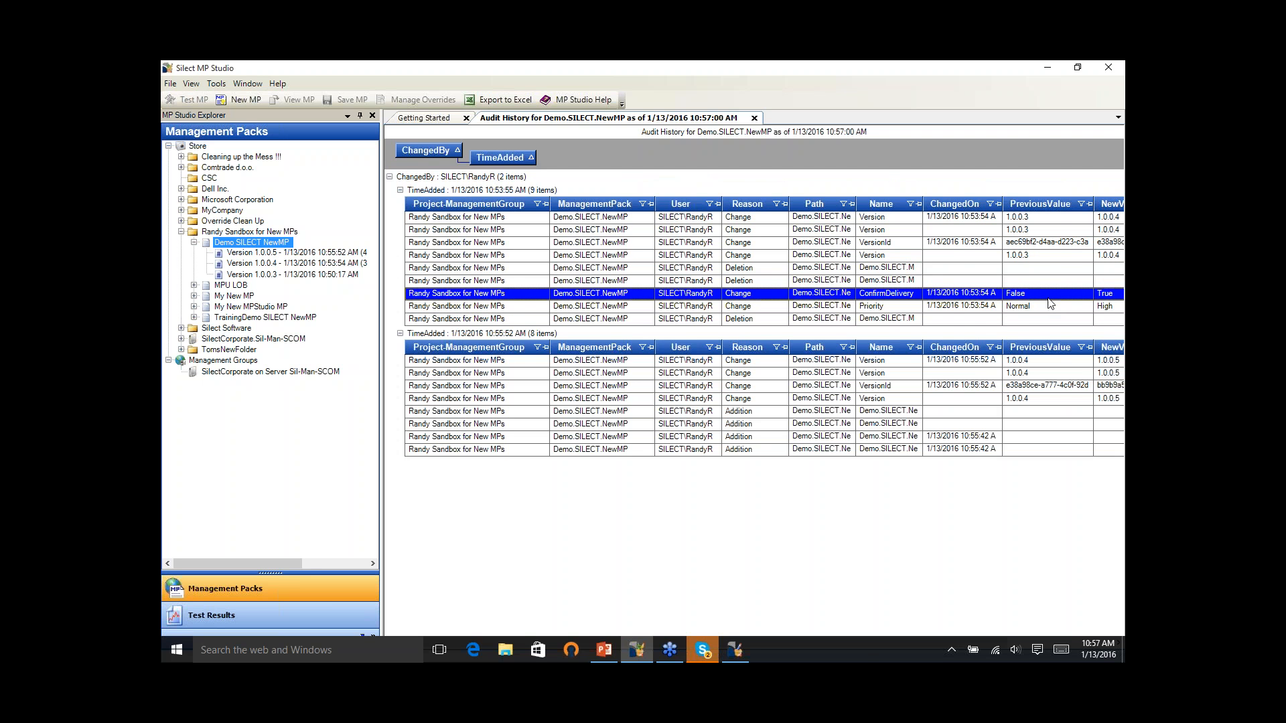
- Export the audit history report to an Excel 2007 workbook, expand all its groups to review the entries, and return to MP Studio
click(507, 101)
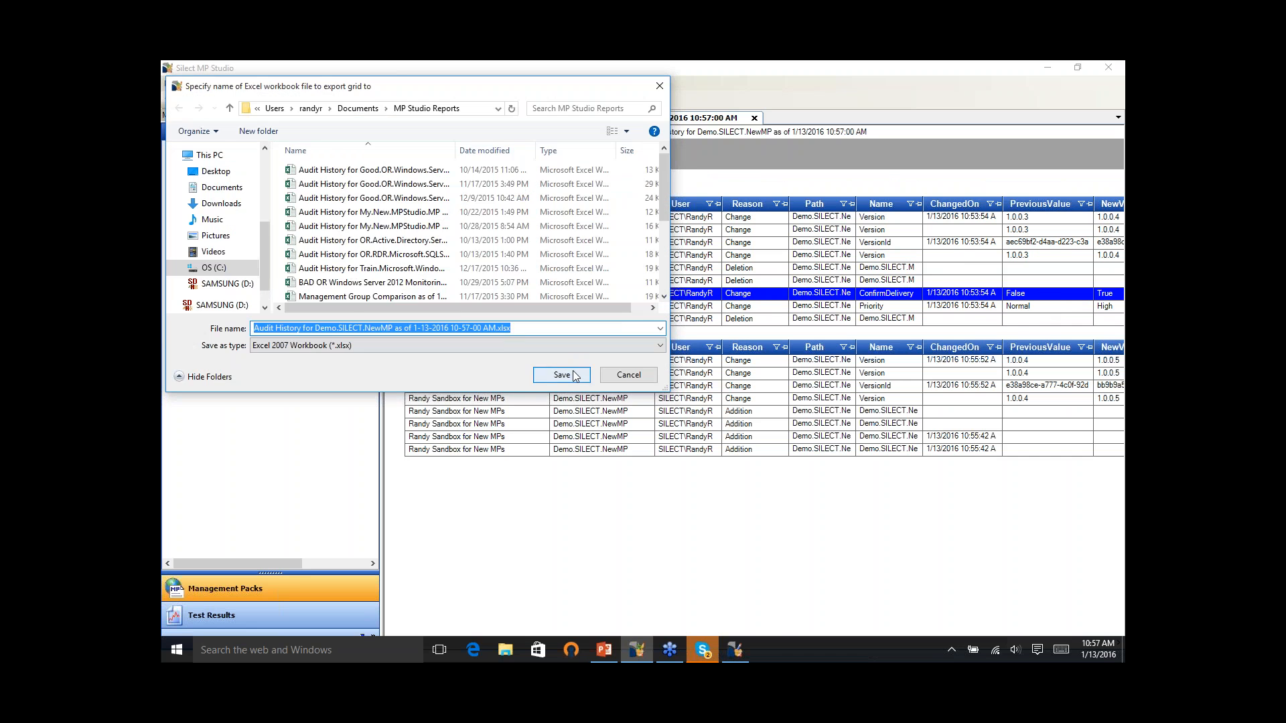
click(562, 375)
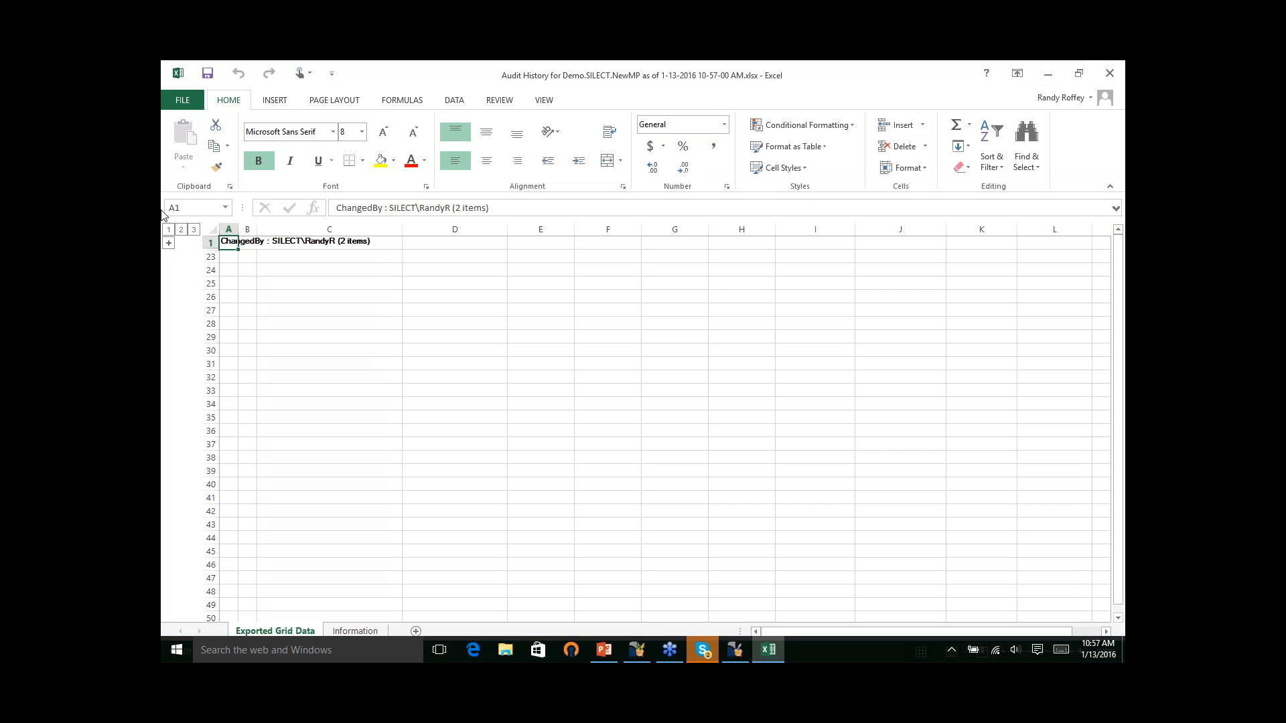
click(169, 243)
click(181, 256)
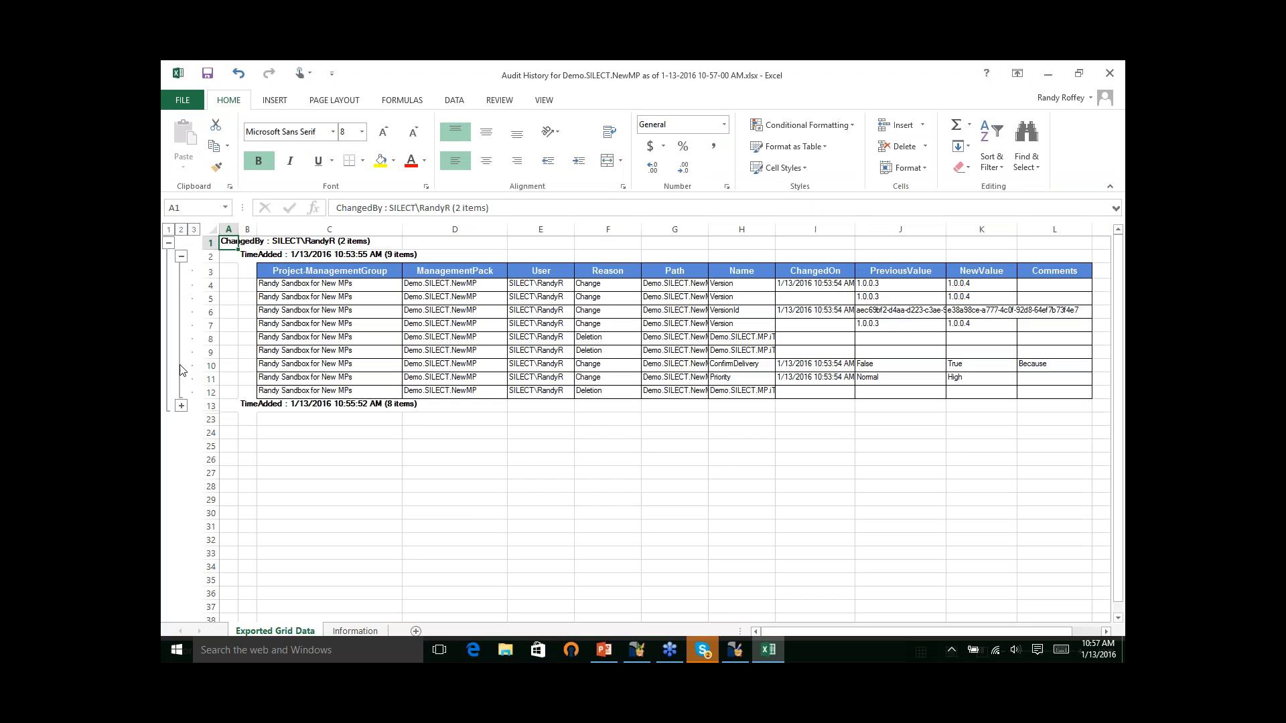
click(181, 406)
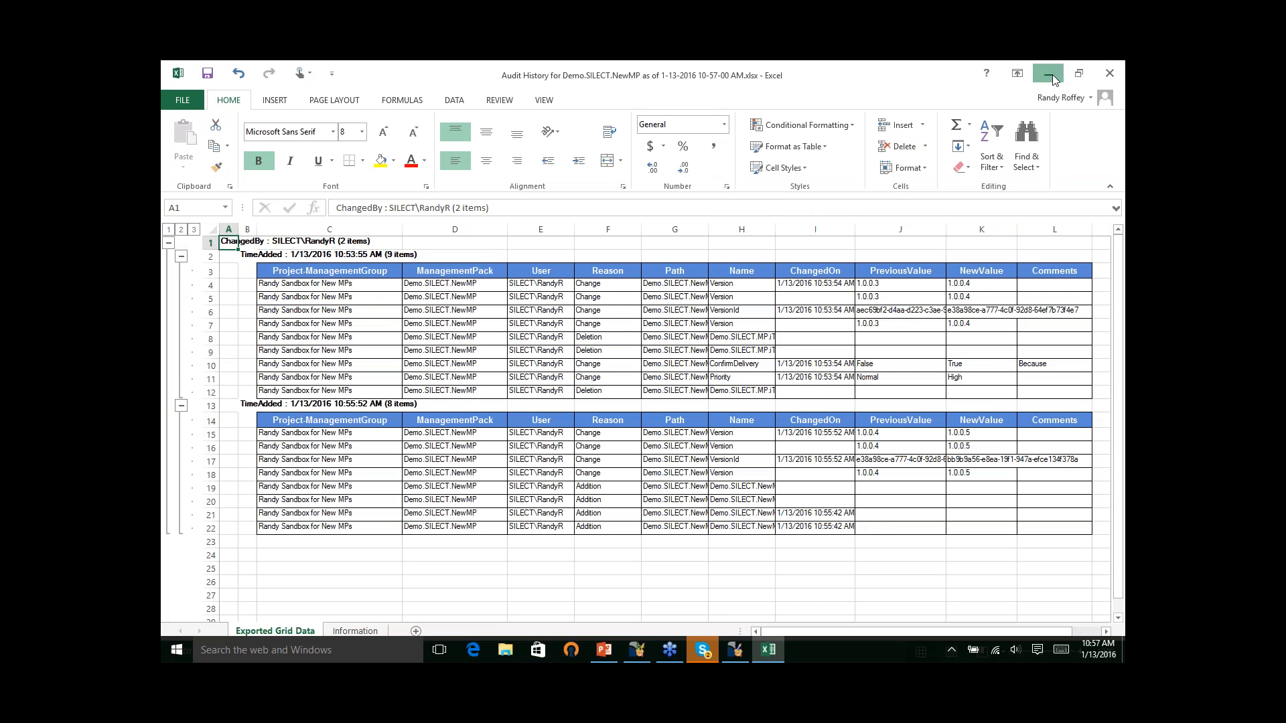
click(1051, 74)
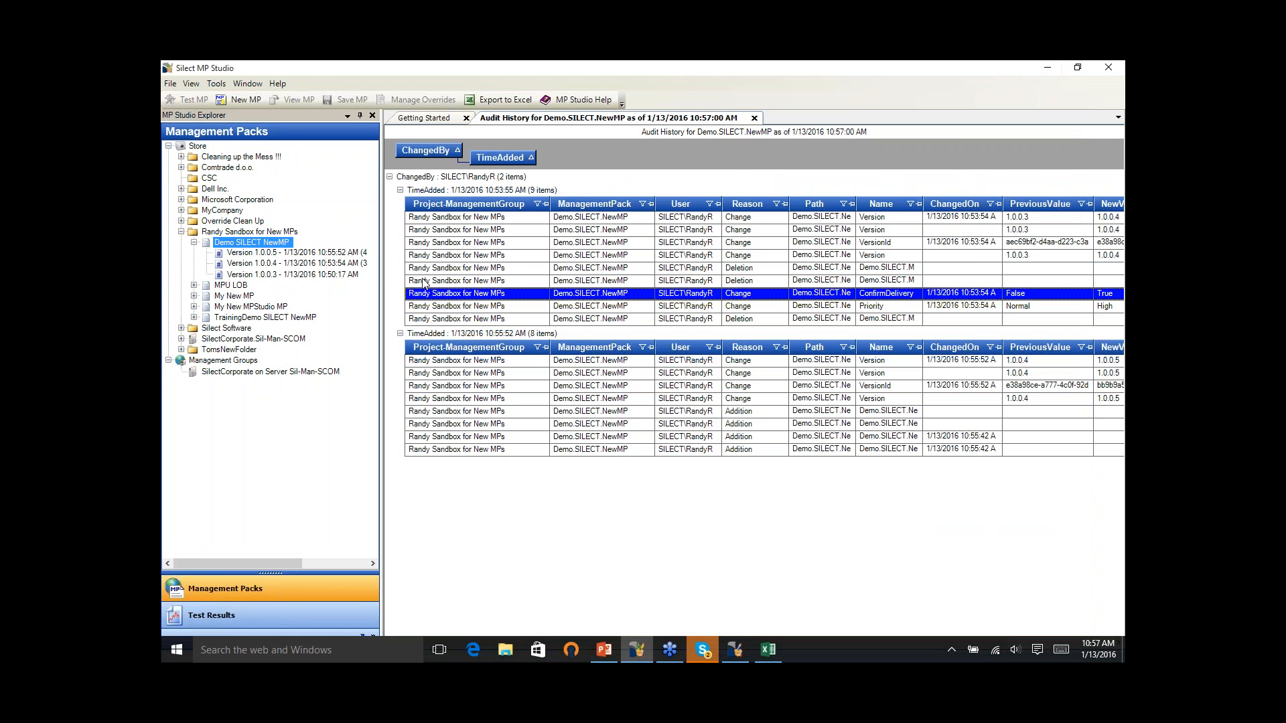
- Start a test of Demo SILECT NewMP version 1.0.0.5 and add localhost in the SILECT domain as the server to test
right_click(324, 259)
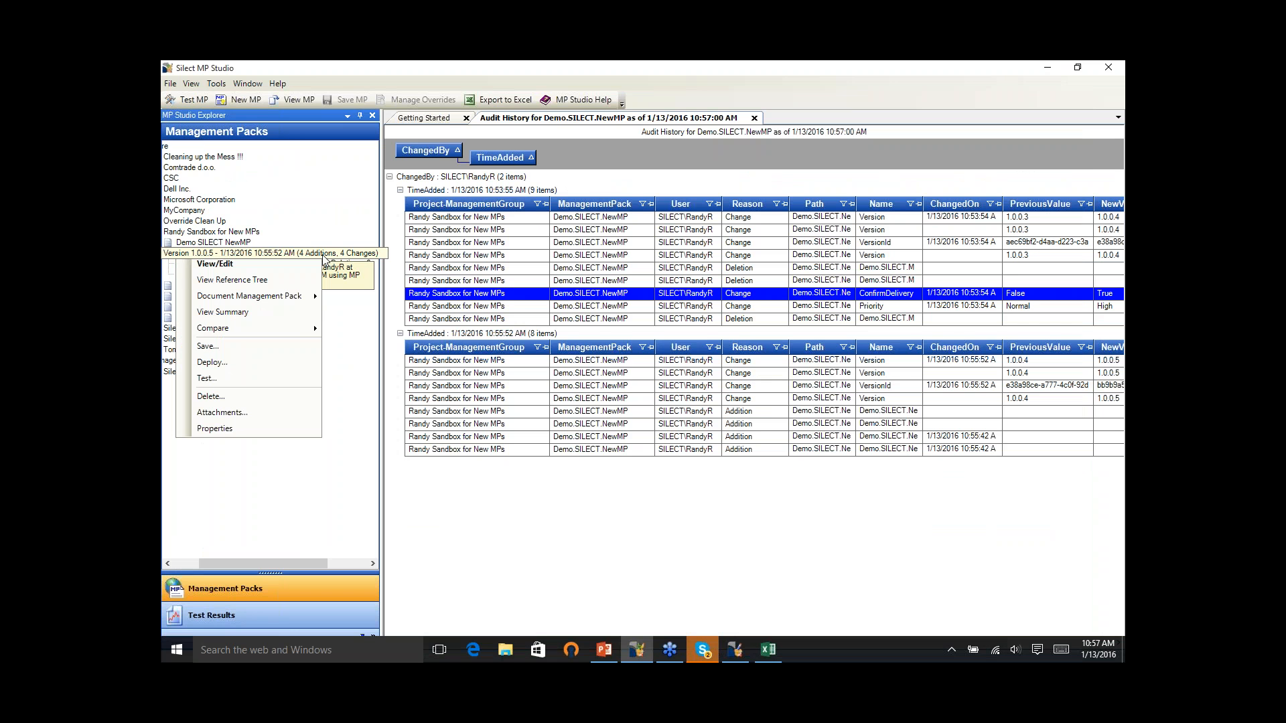
mouse_move(291, 331)
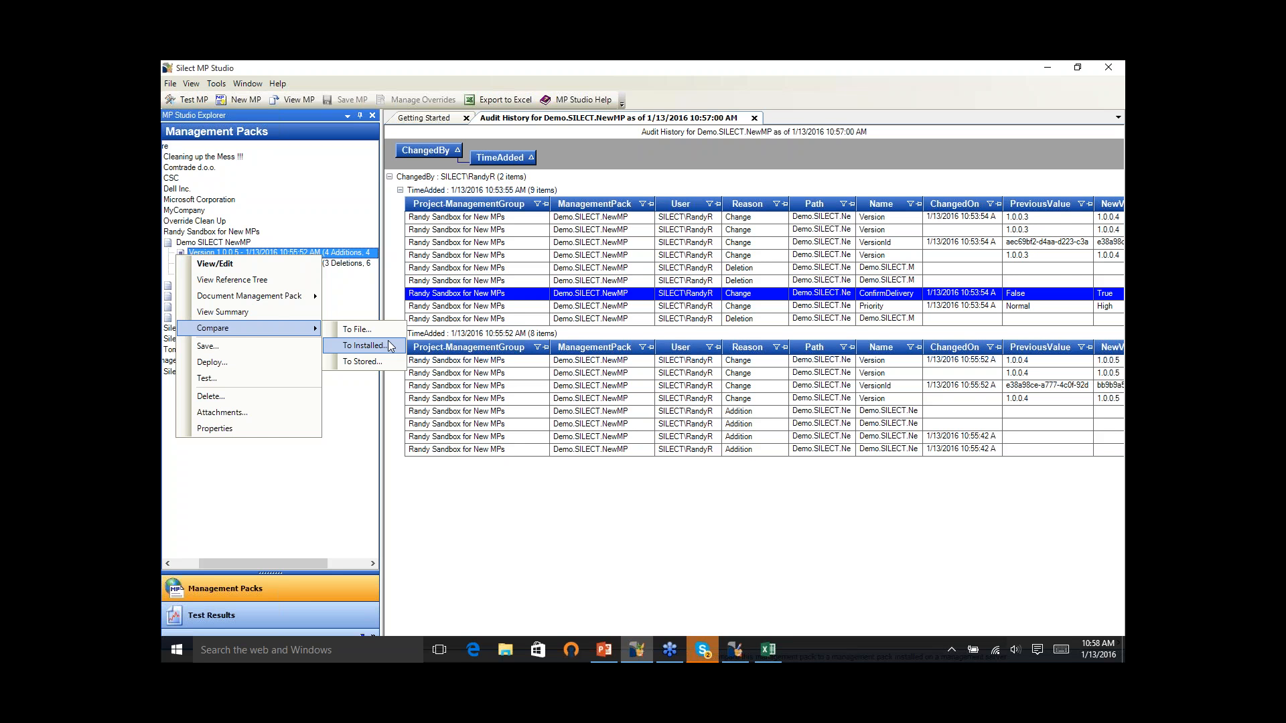
click(300, 380)
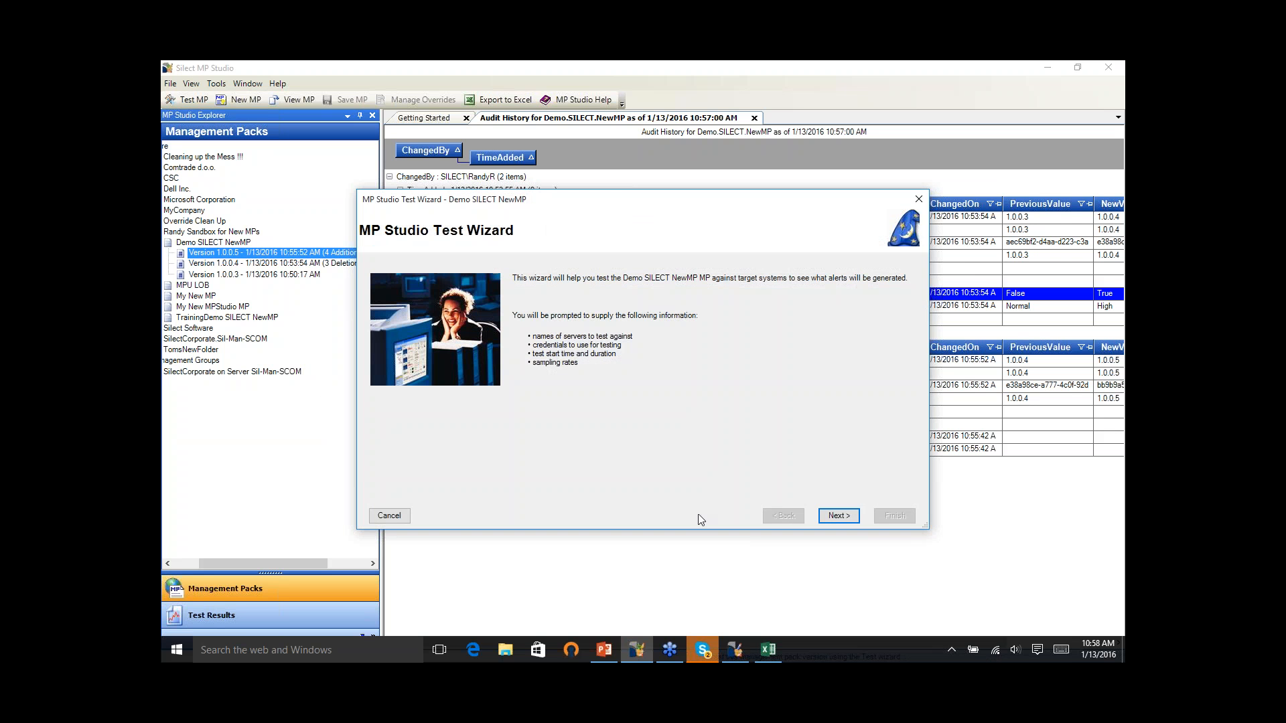
click(854, 520)
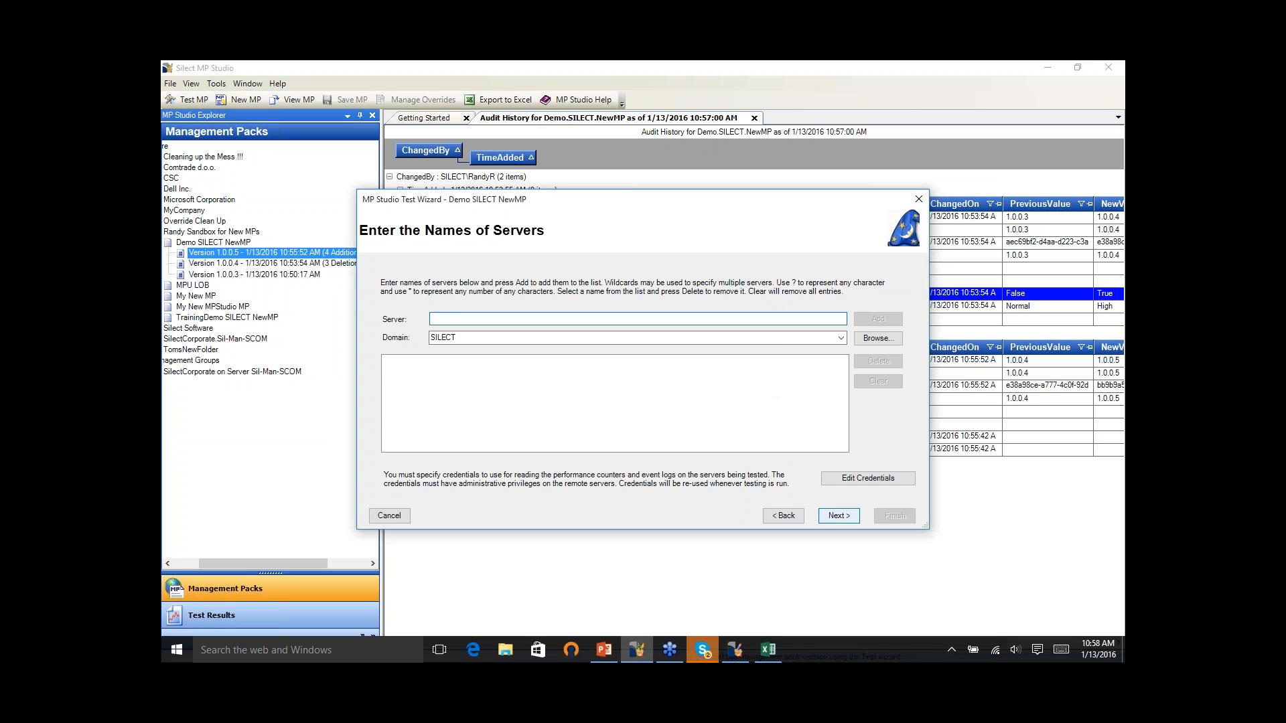
text(localhost)
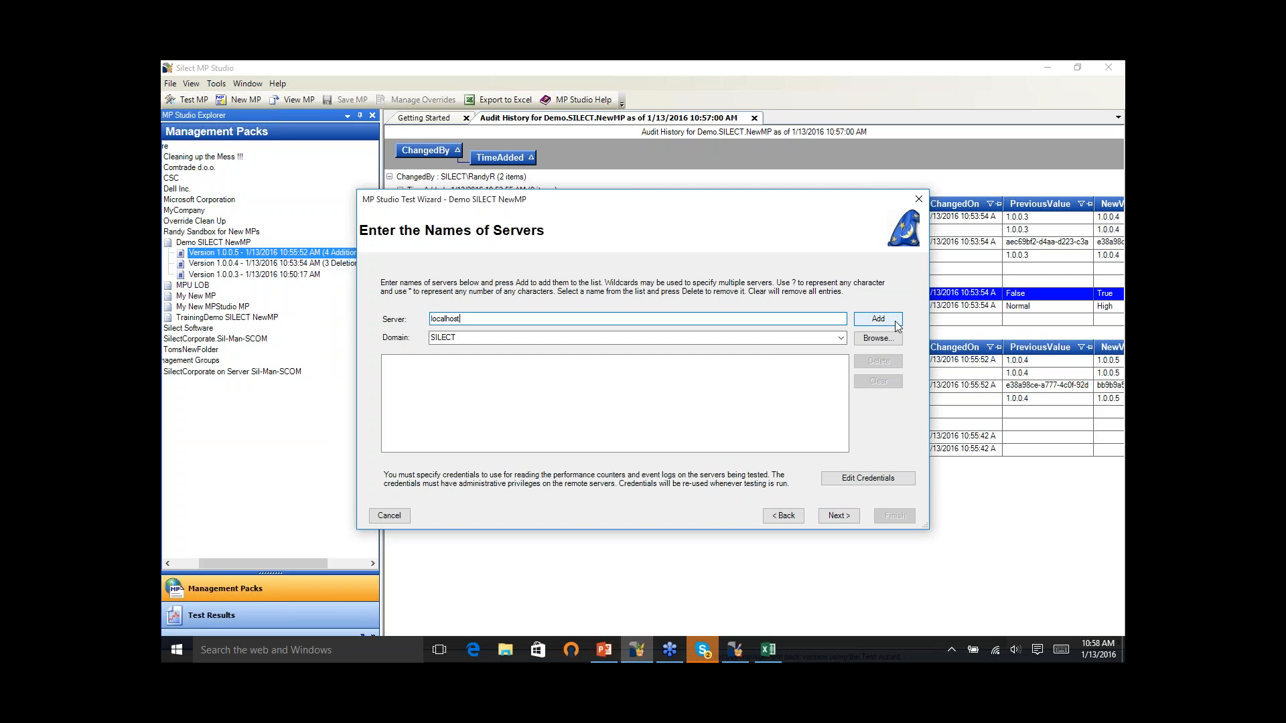
click(878, 319)
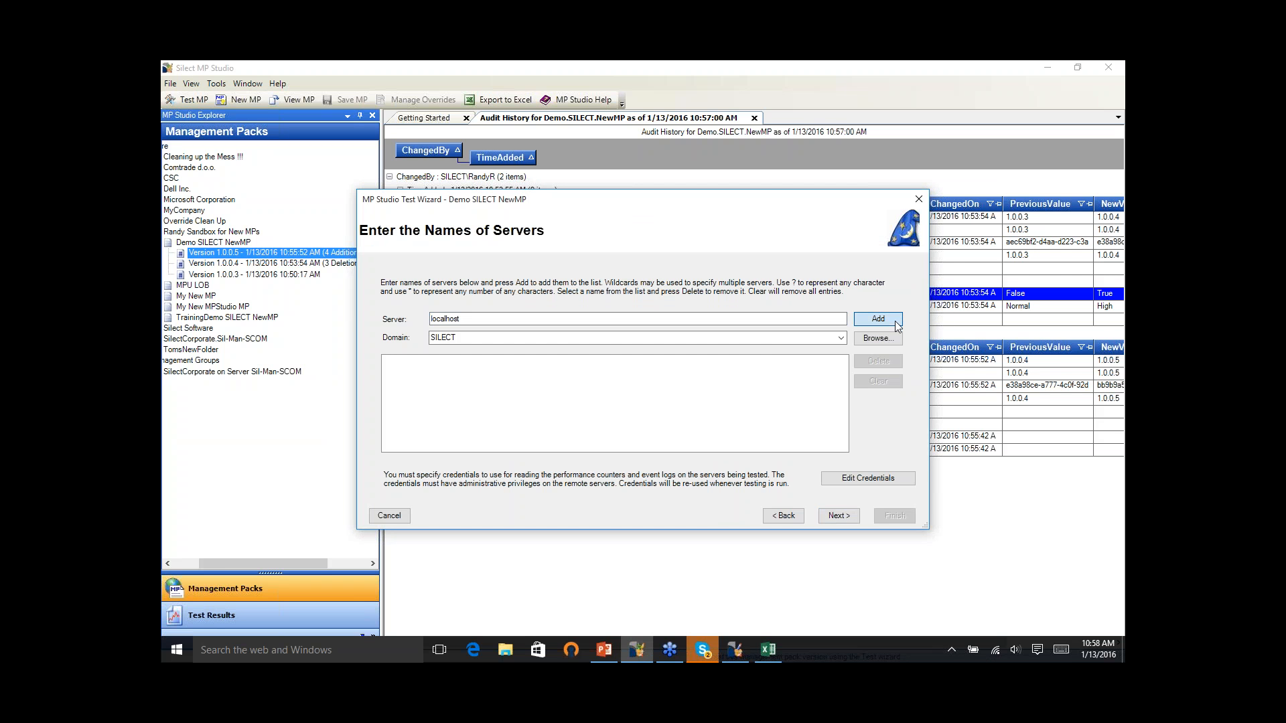
- Check the test credentials without saving them, review the test duration and sampling parameters, and cancel the test wizard
click(891, 479)
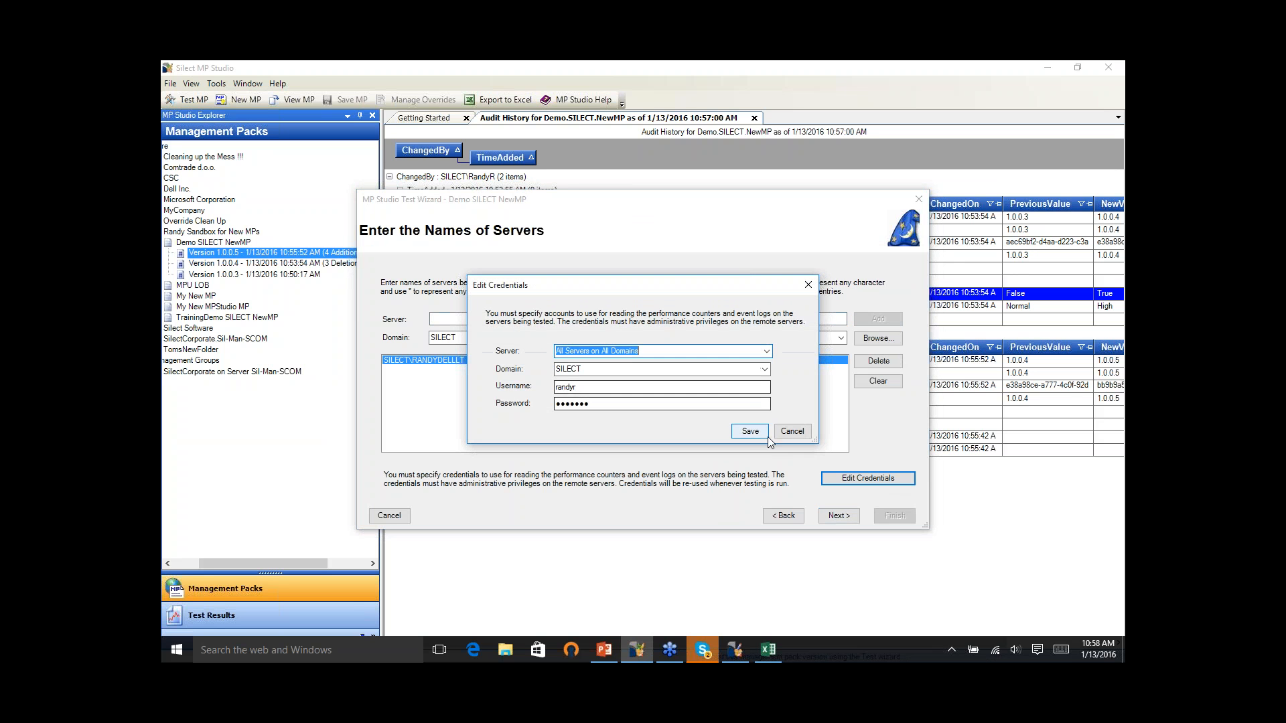
click(787, 432)
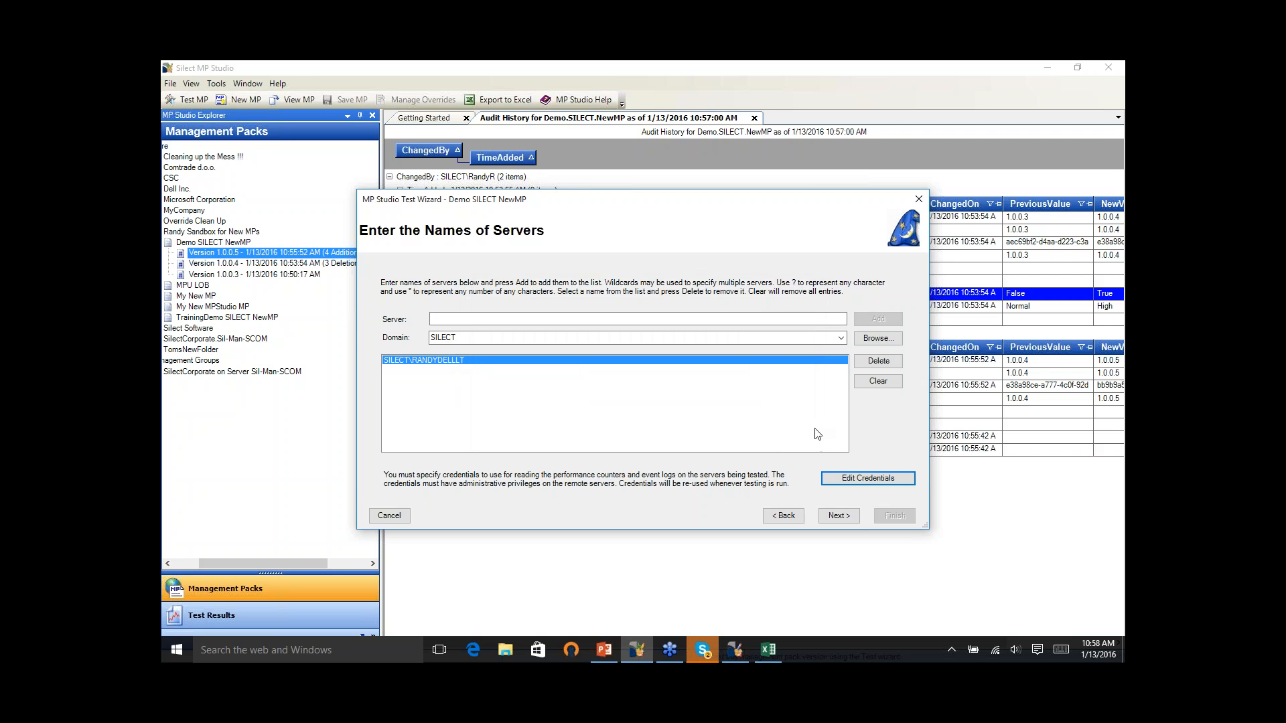
click(838, 515)
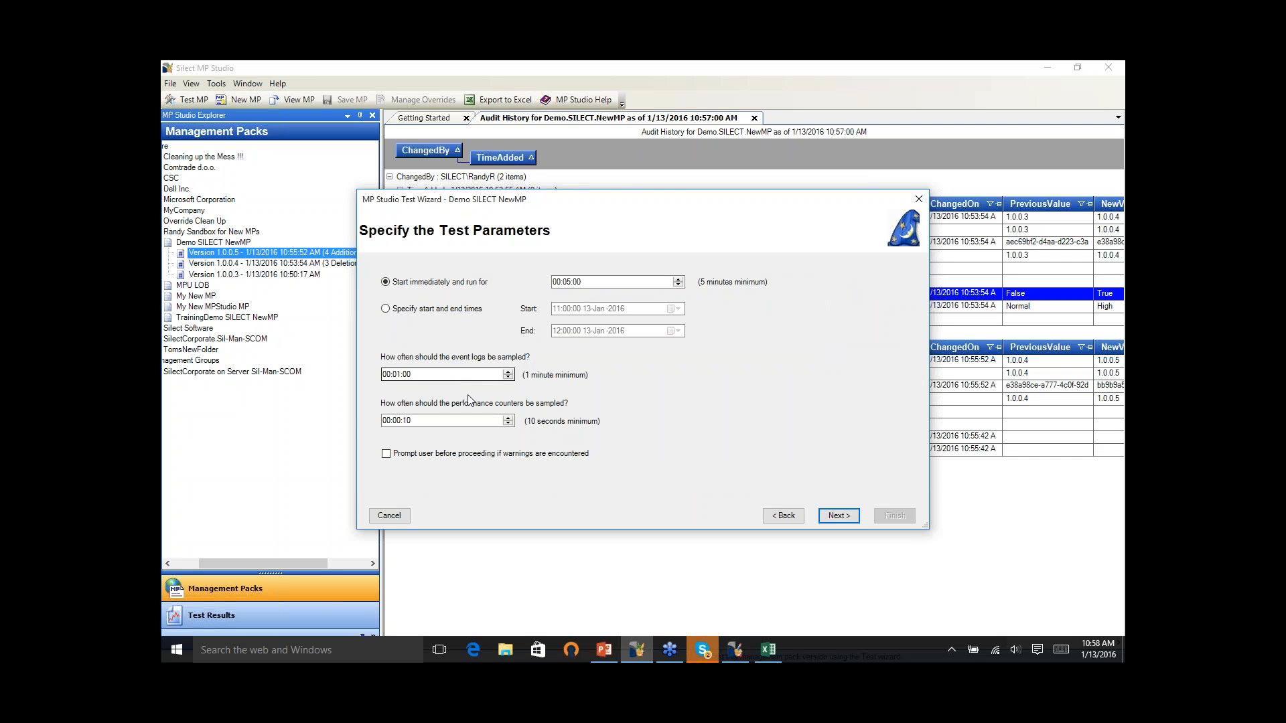
click(400, 522)
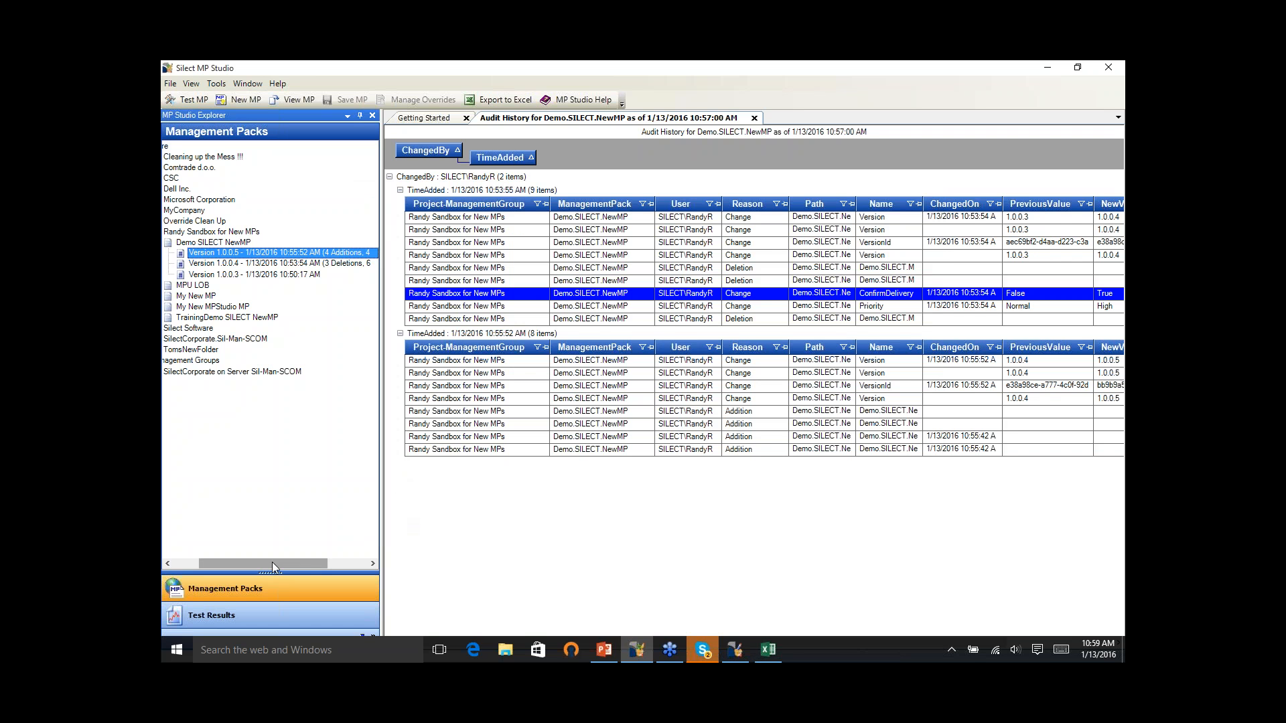
- Open Demo SILECT NewMP version 1.0.0.5 for viewing and editing, and examine which monitor types can be created
drag(272, 561, 202, 569)
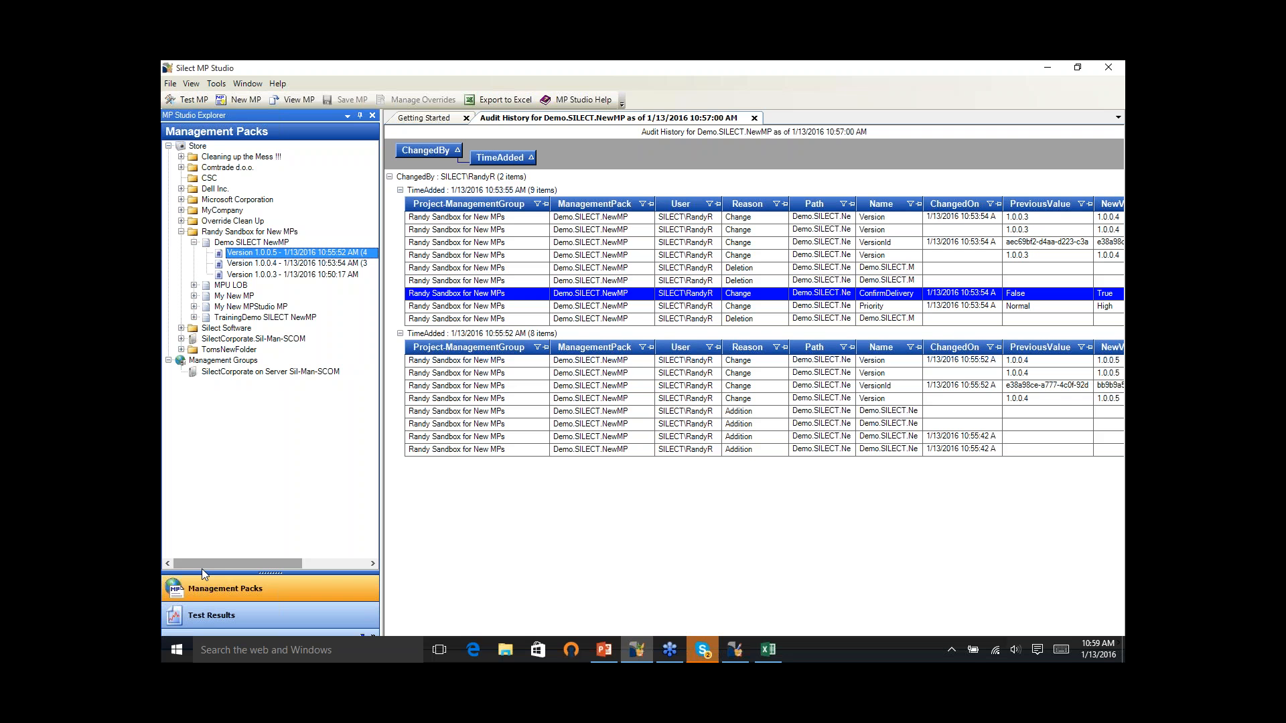
right_click(310, 256)
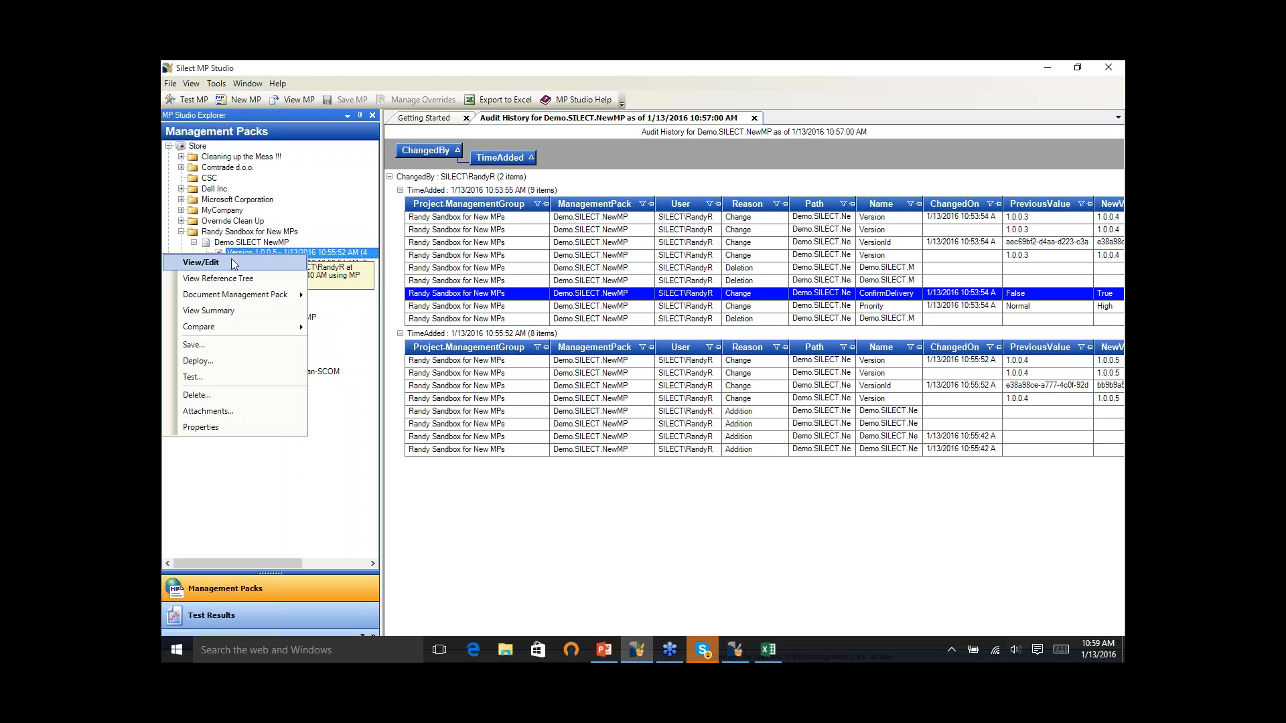
click(201, 263)
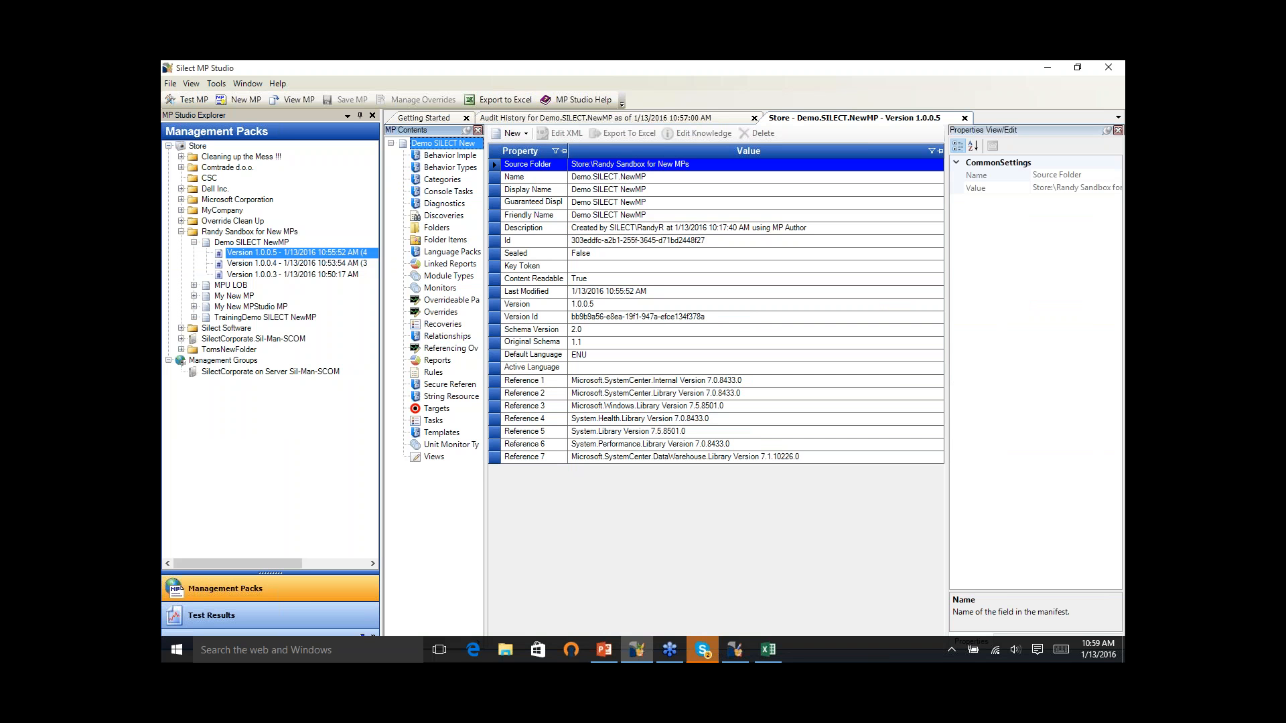
right_click(451, 290)
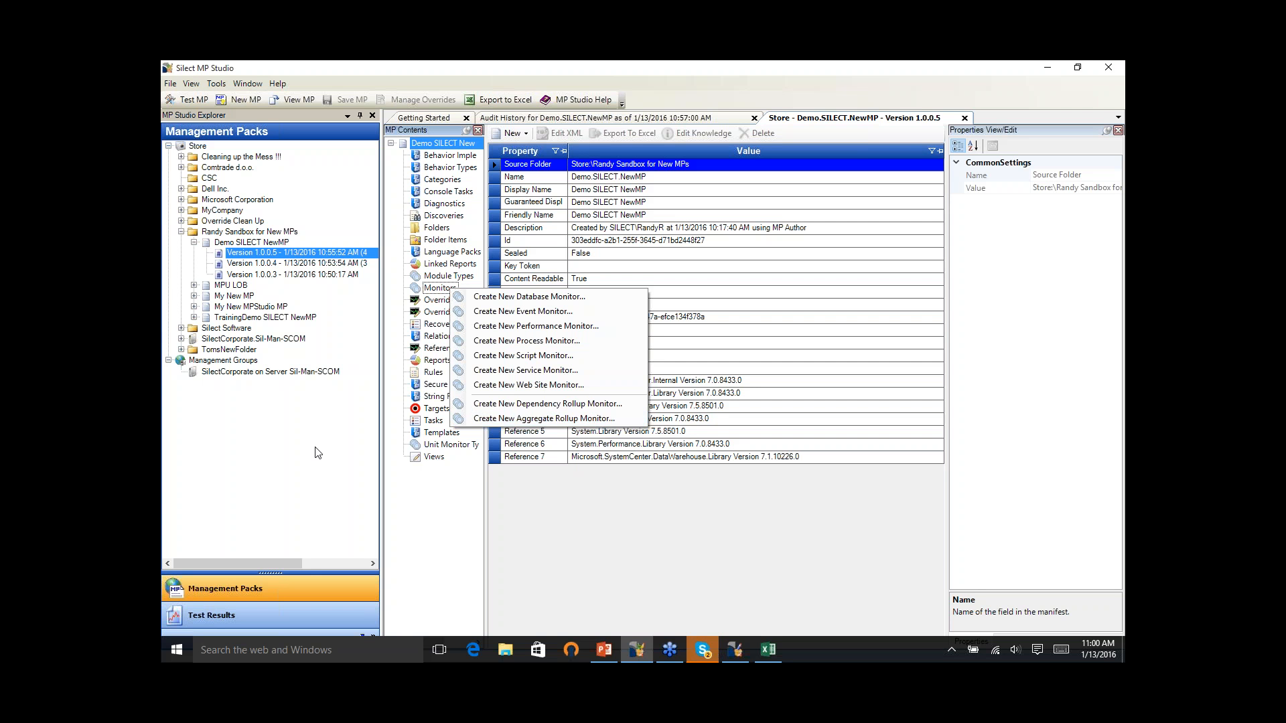
- View the report comparing all management groups for the store, and hide its Name column
right_click(195, 147)
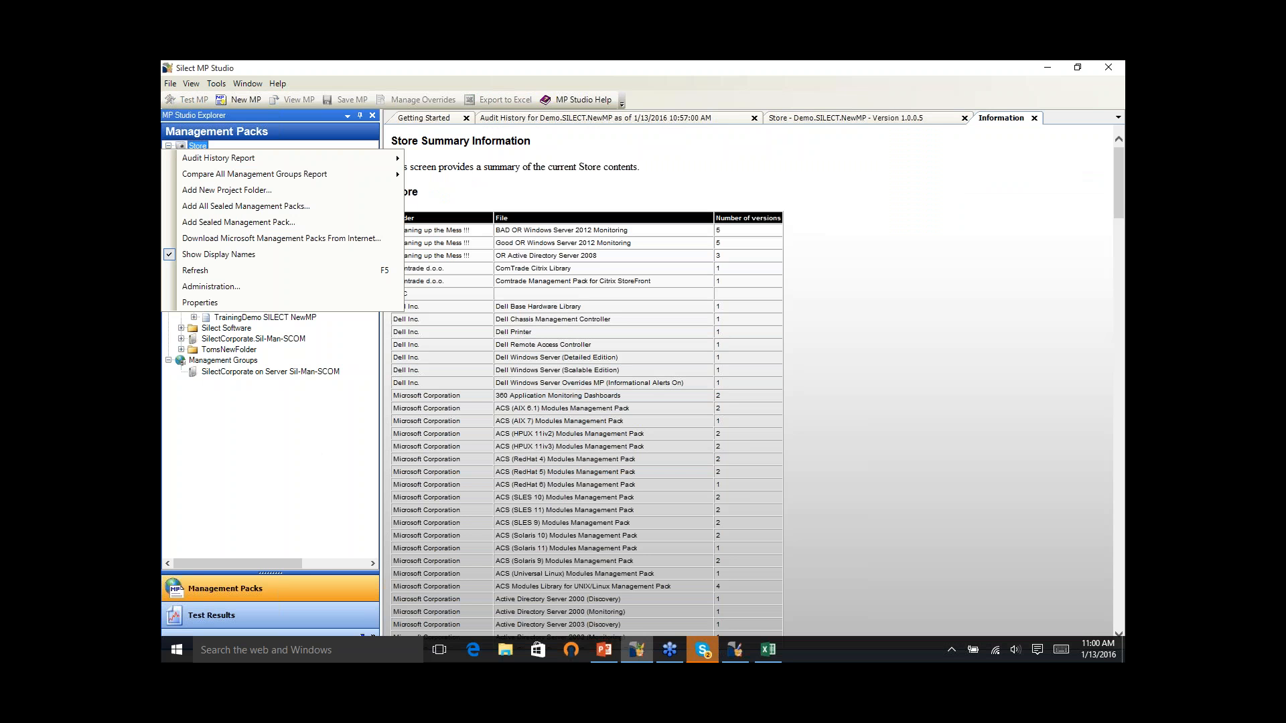
mouse_move(309, 180)
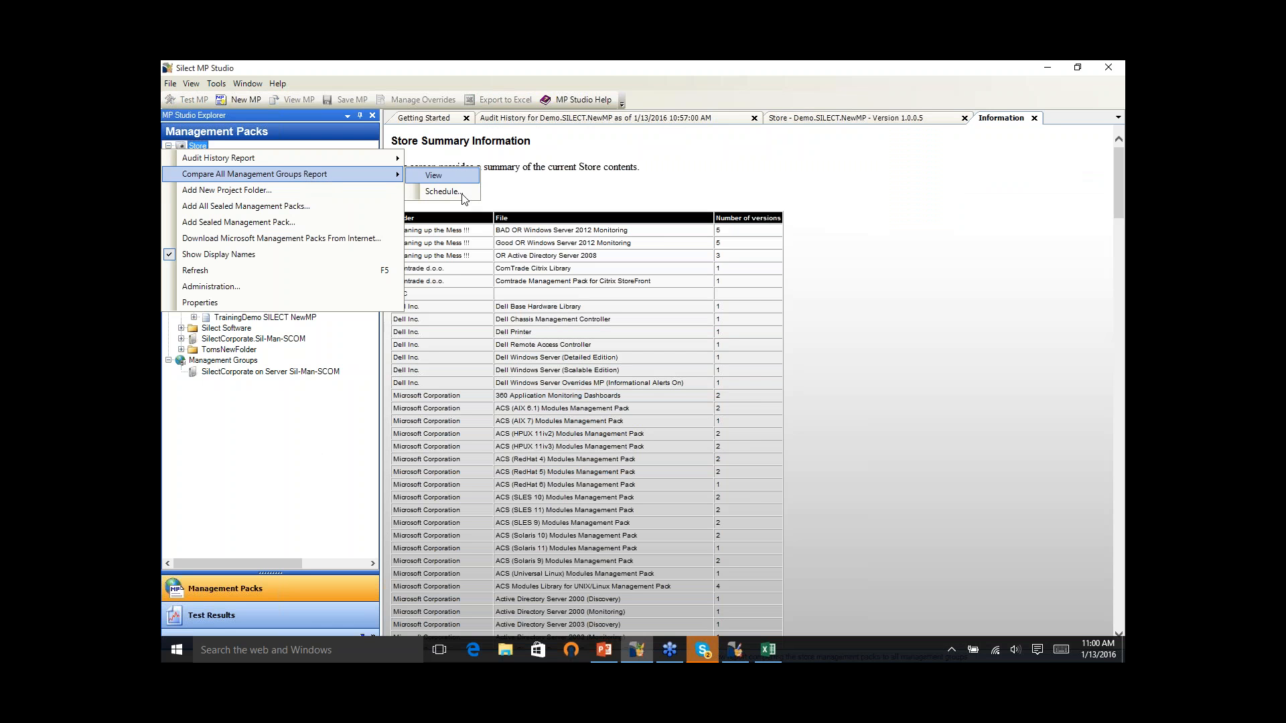
click(460, 176)
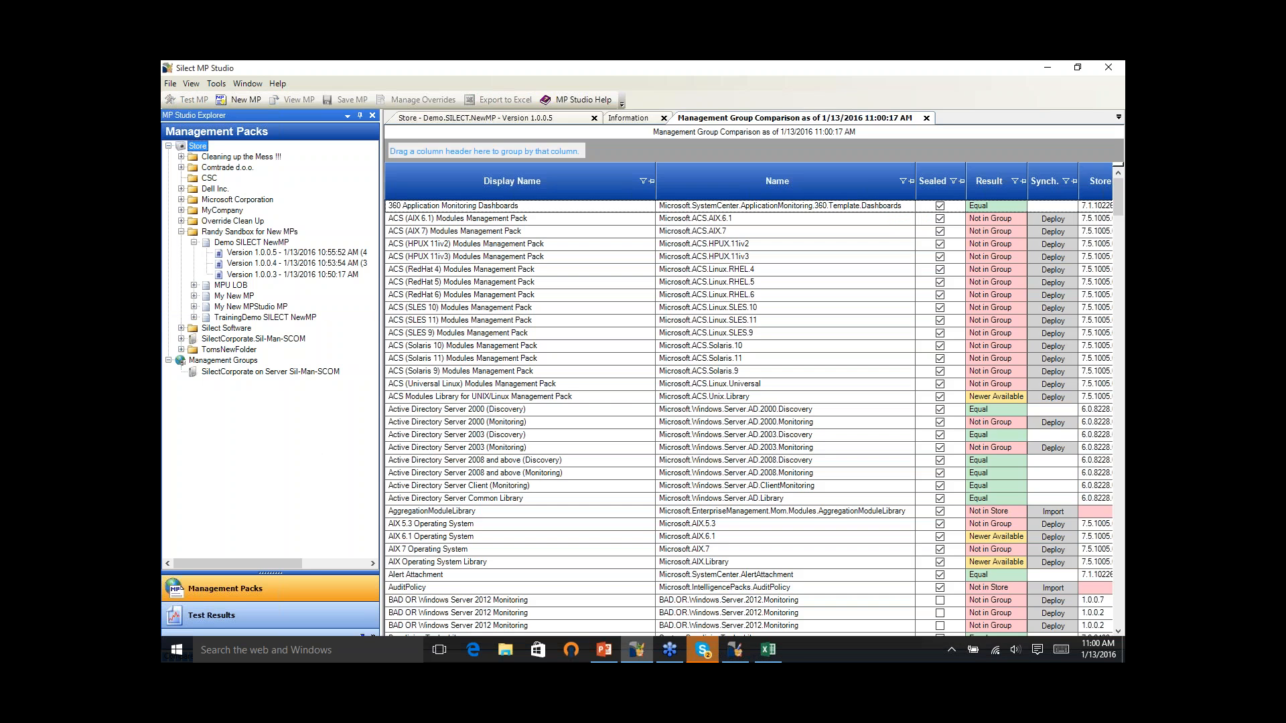
right_click(717, 181)
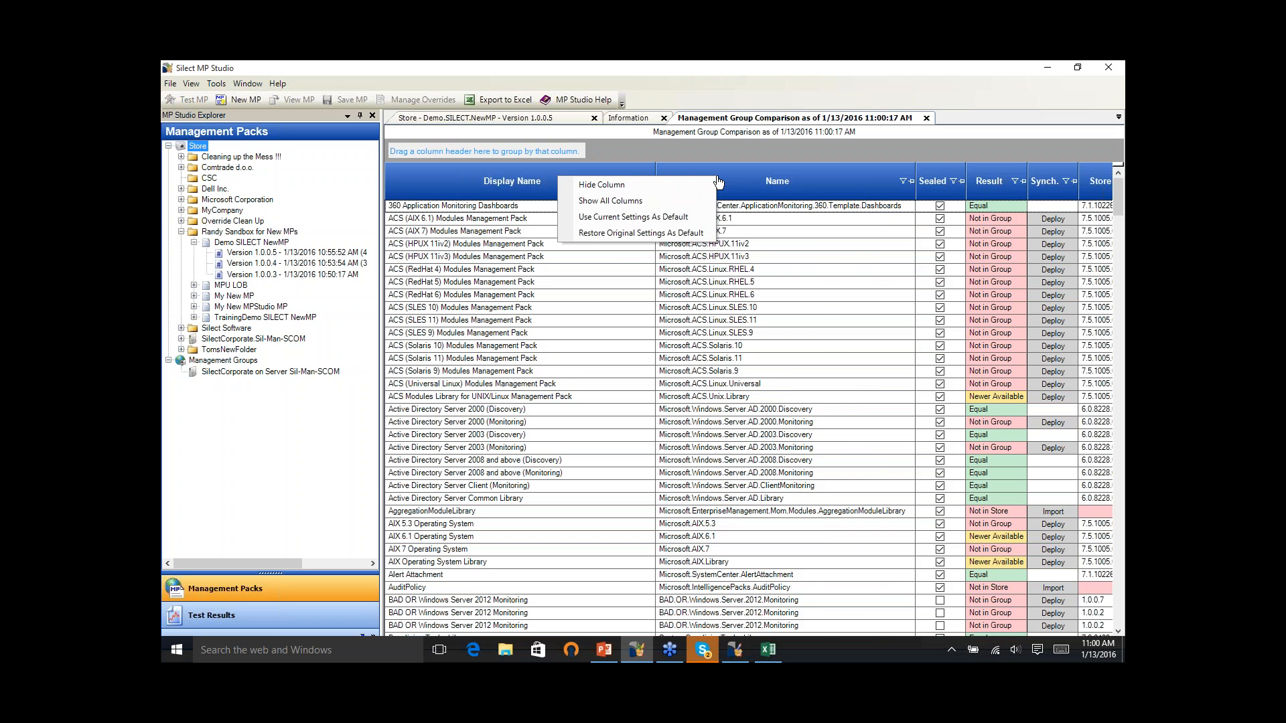
click(670, 183)
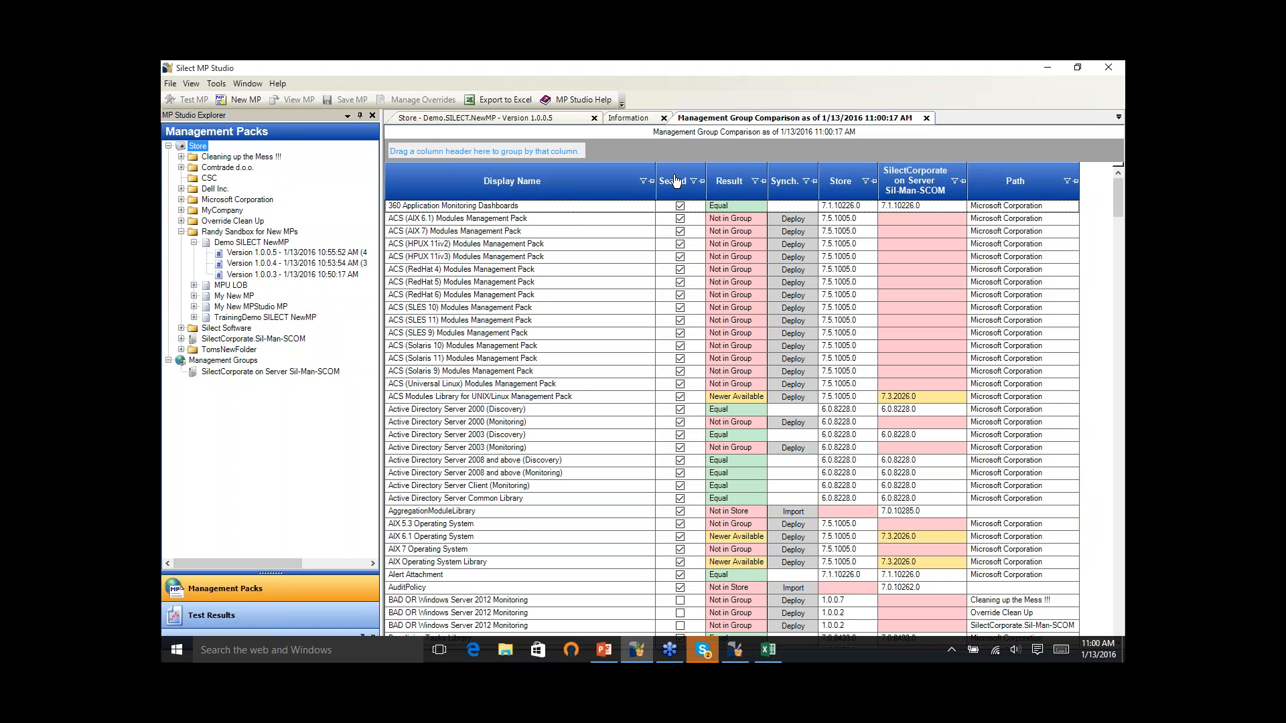
- Group the comparison report by Sealed and then by Result, and expand the unsealed management packs that are Not in Group
drag(673, 181, 480, 153)
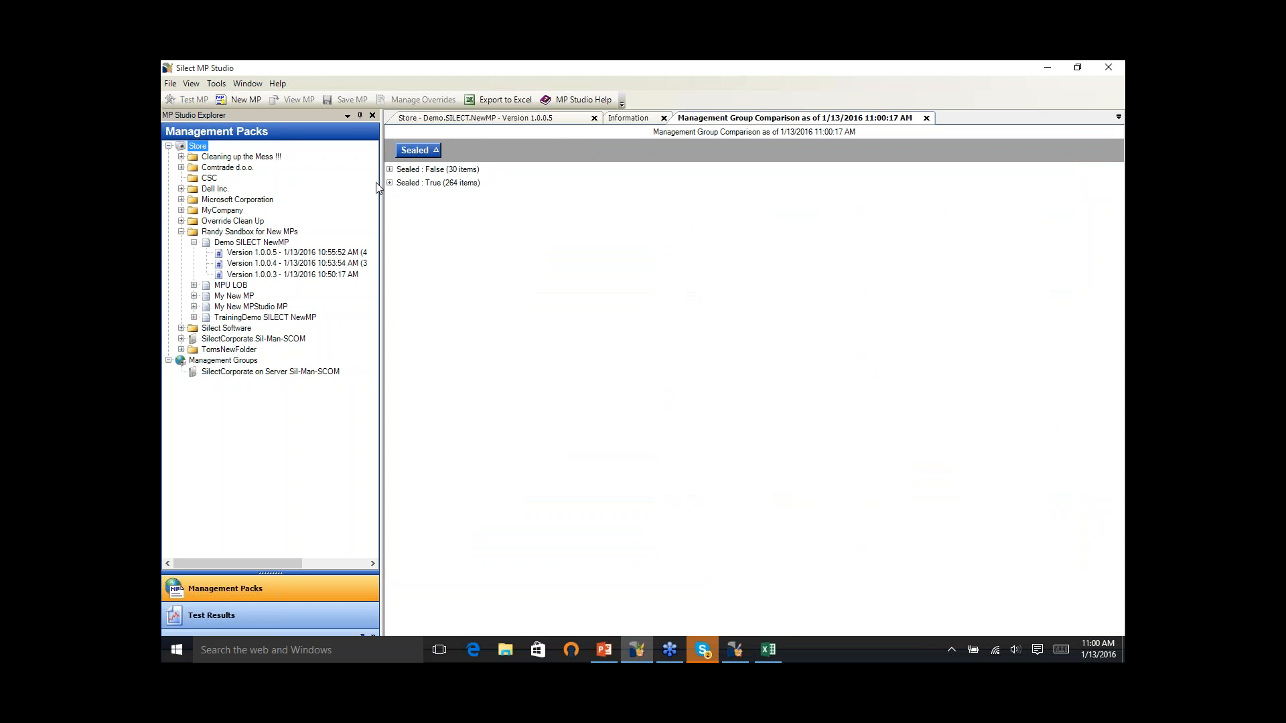
click(390, 169)
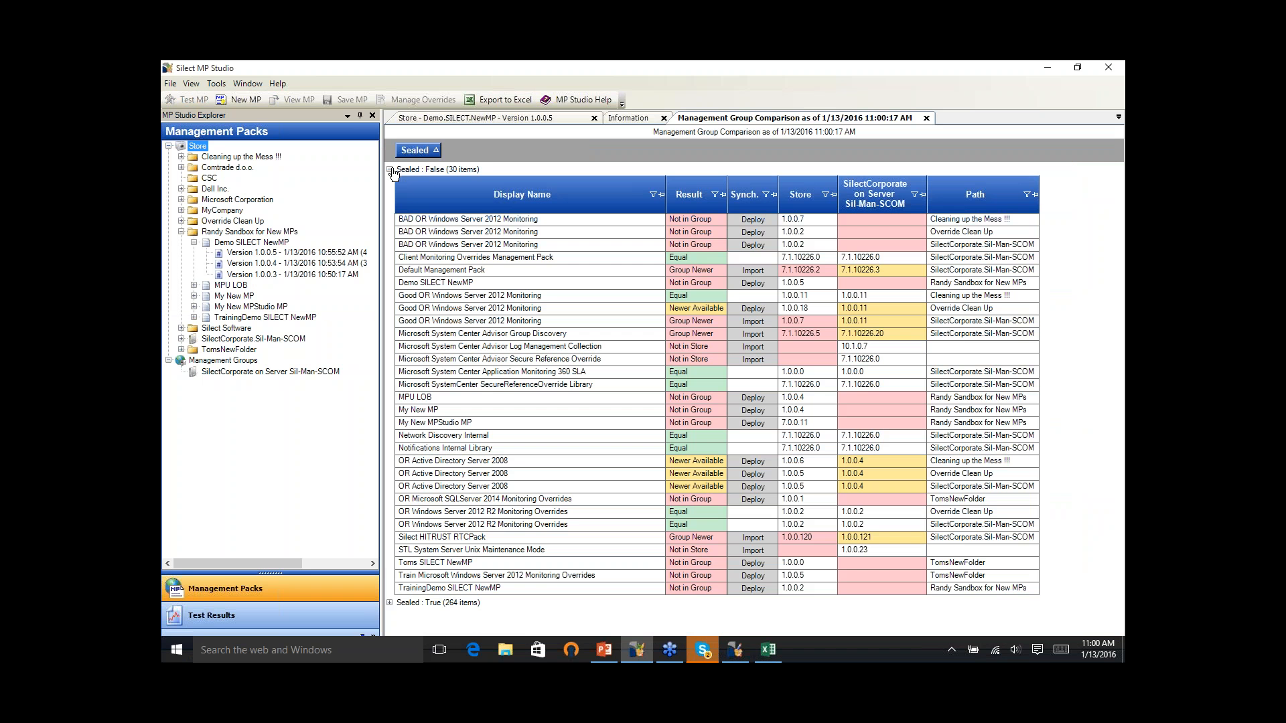
drag(683, 196, 577, 163)
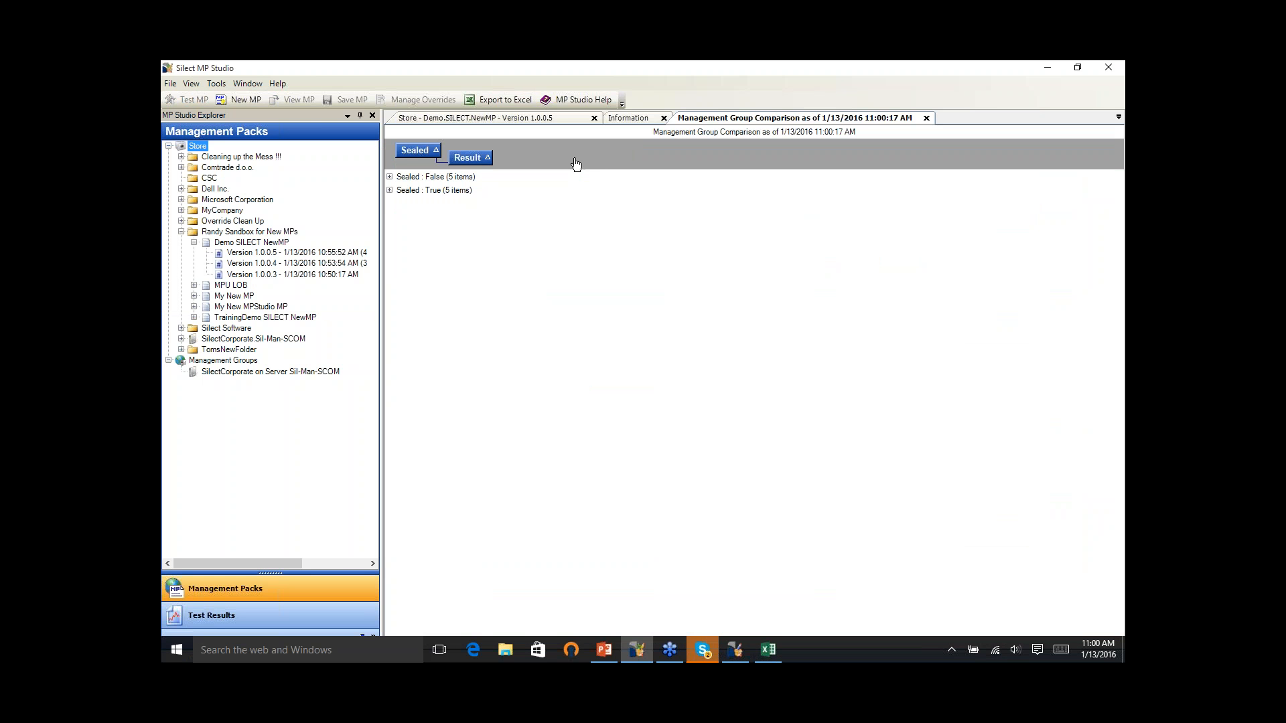
click(390, 177)
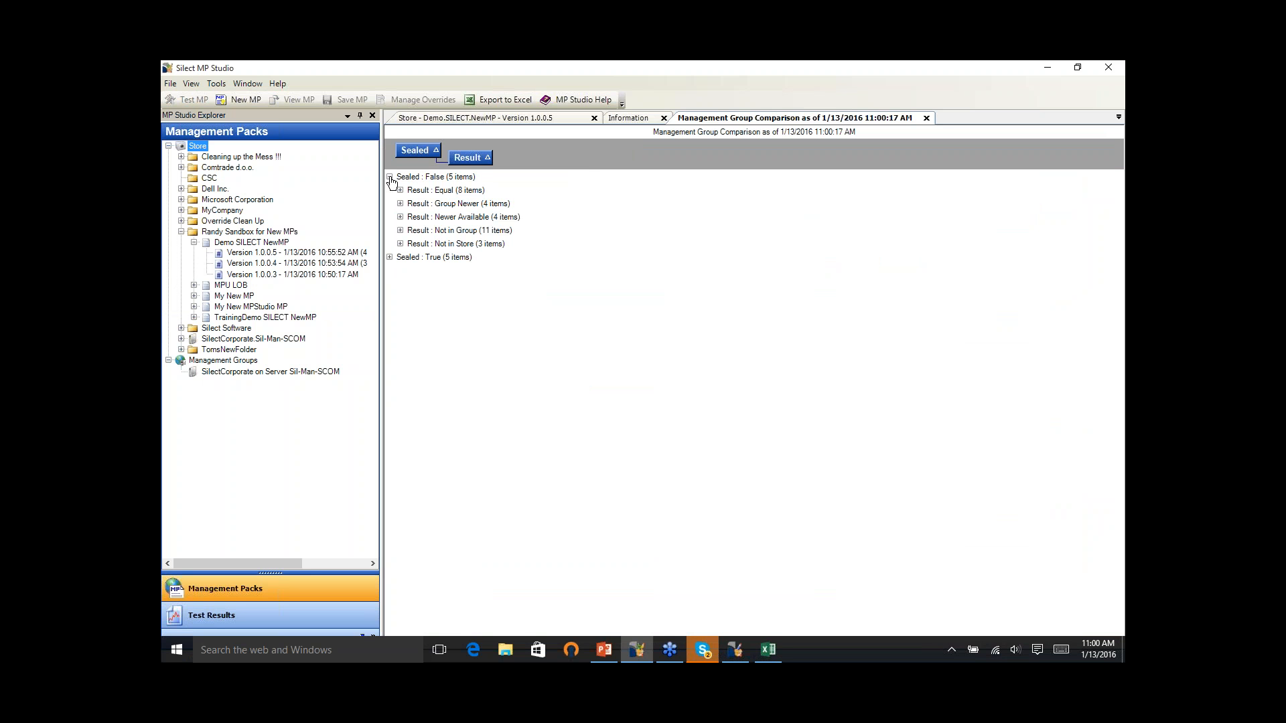
click(401, 230)
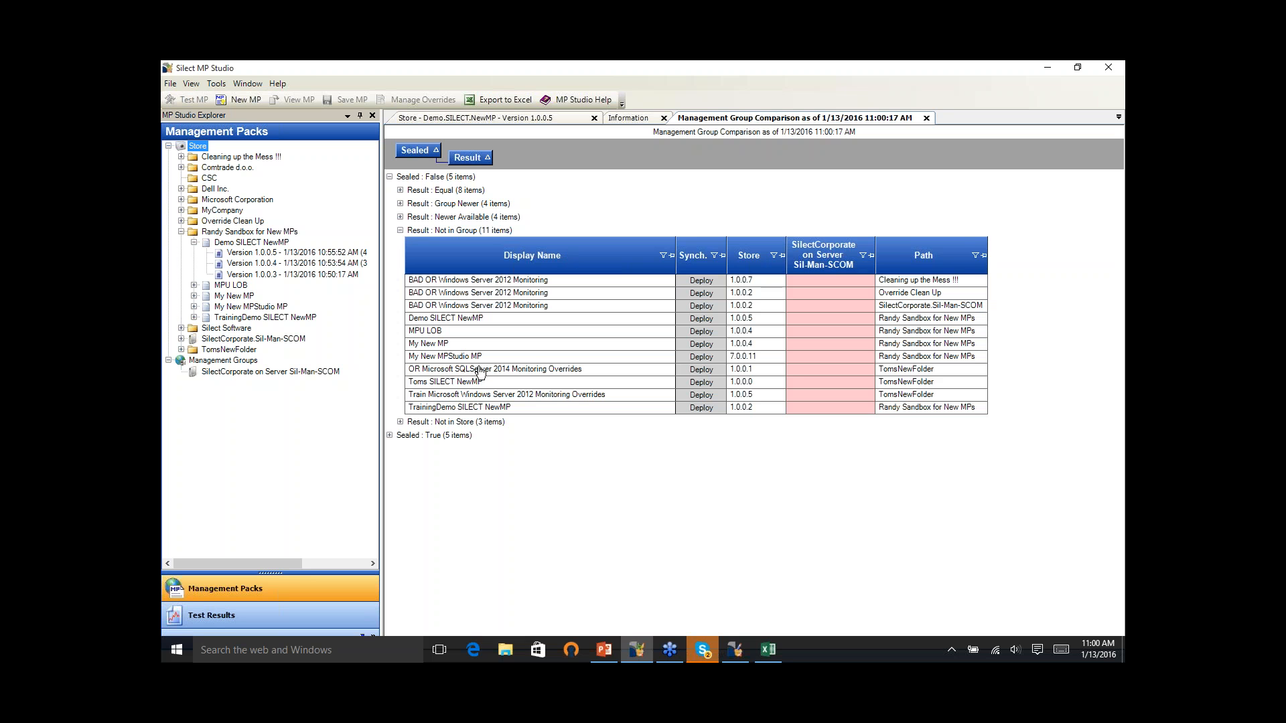
- Start deploying Demo SILECT NewMP to SilectCorporate on Server Sil-Man-SCOM from the comparison report, review the deployment details, and decline the deployment
click(452, 321)
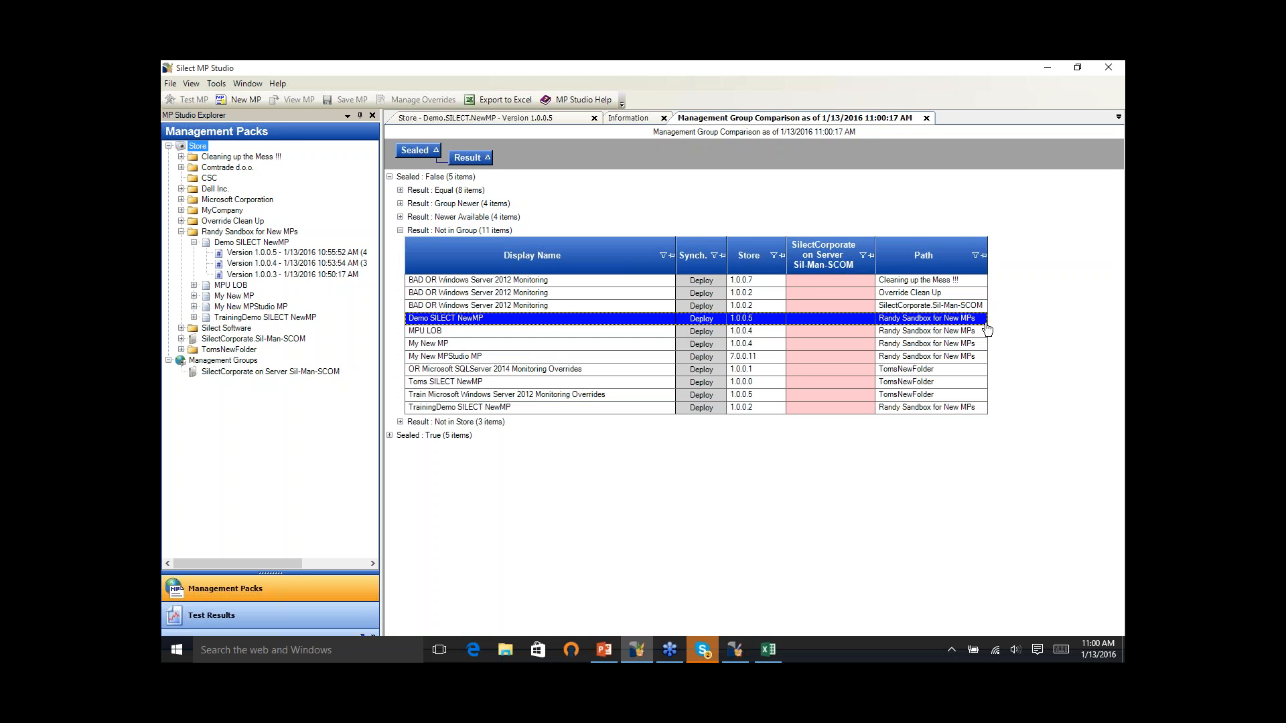
click(702, 319)
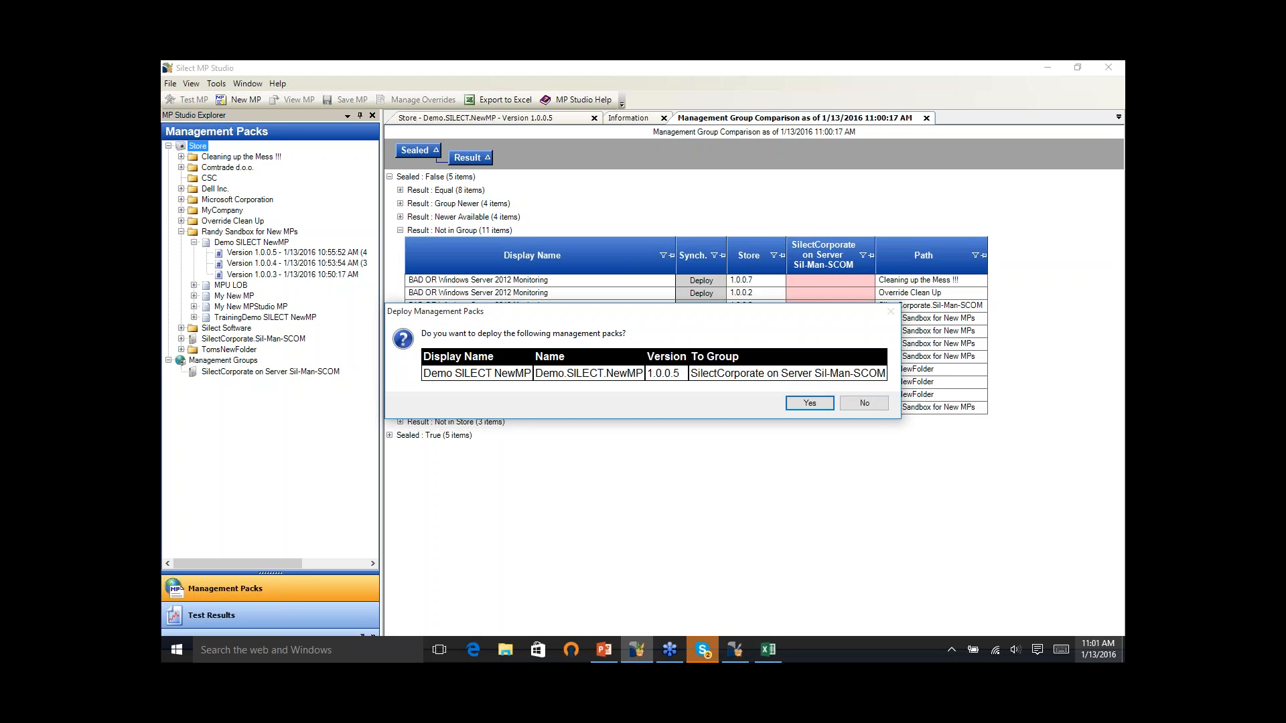
click(862, 404)
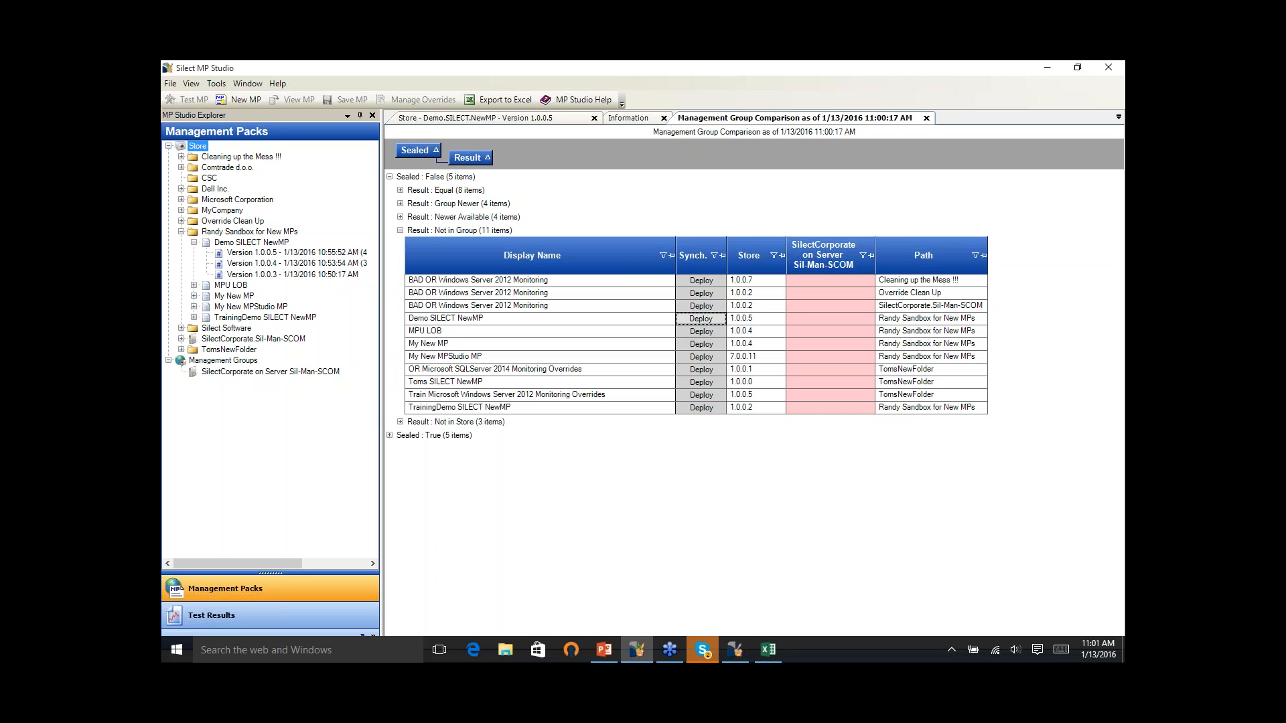
click(1118, 116)
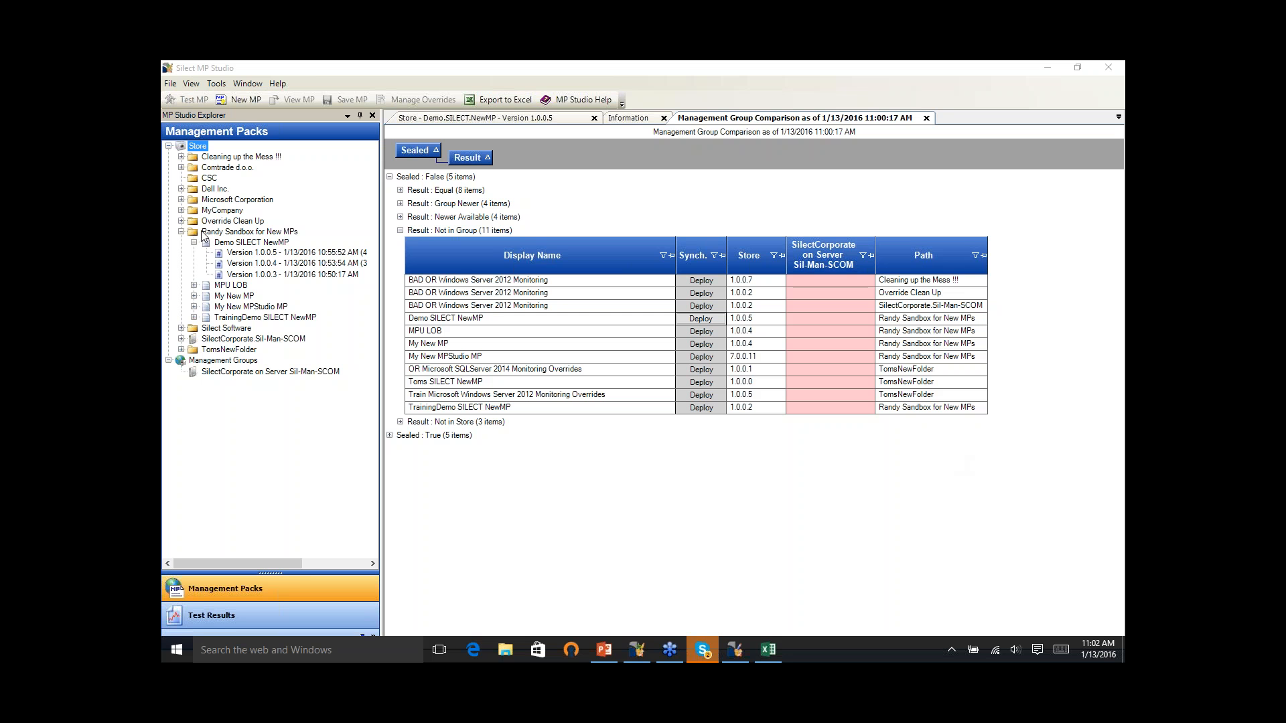
- Start creating a new management pack in the sandbox folder for new MPs, review the wizard's introduction, and cancel the wizard
right_click(235, 235)
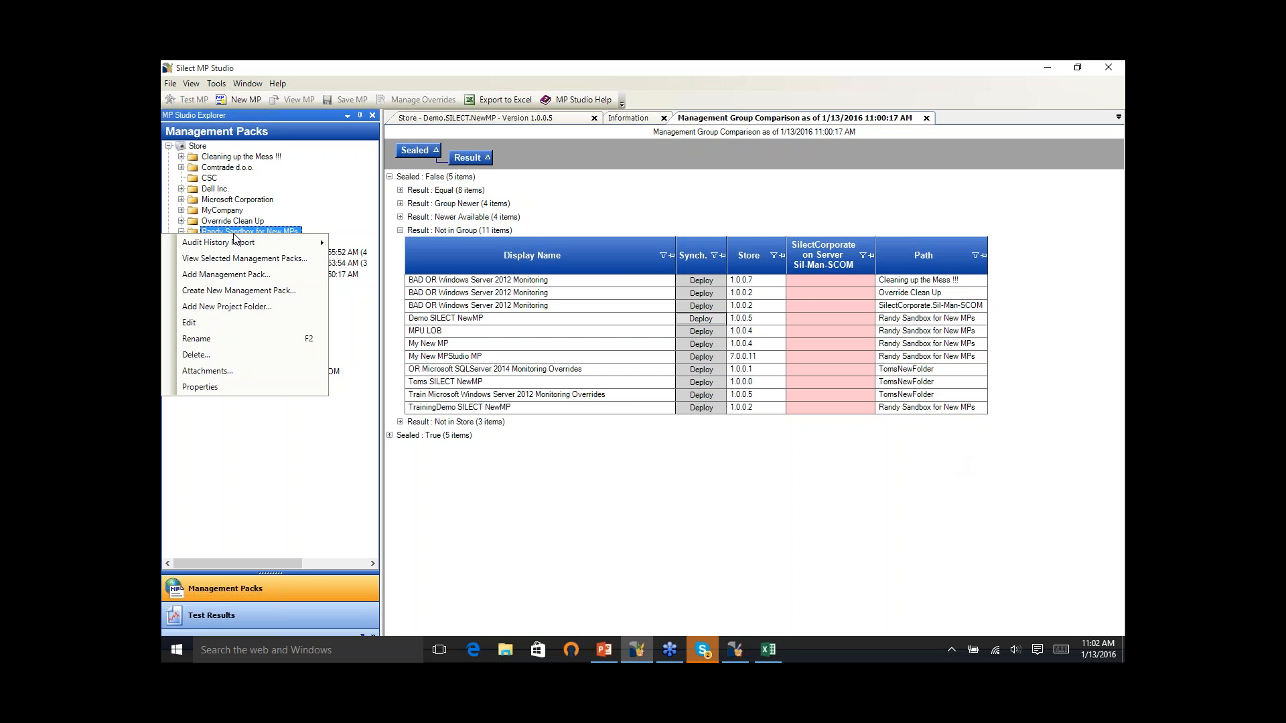
click(286, 293)
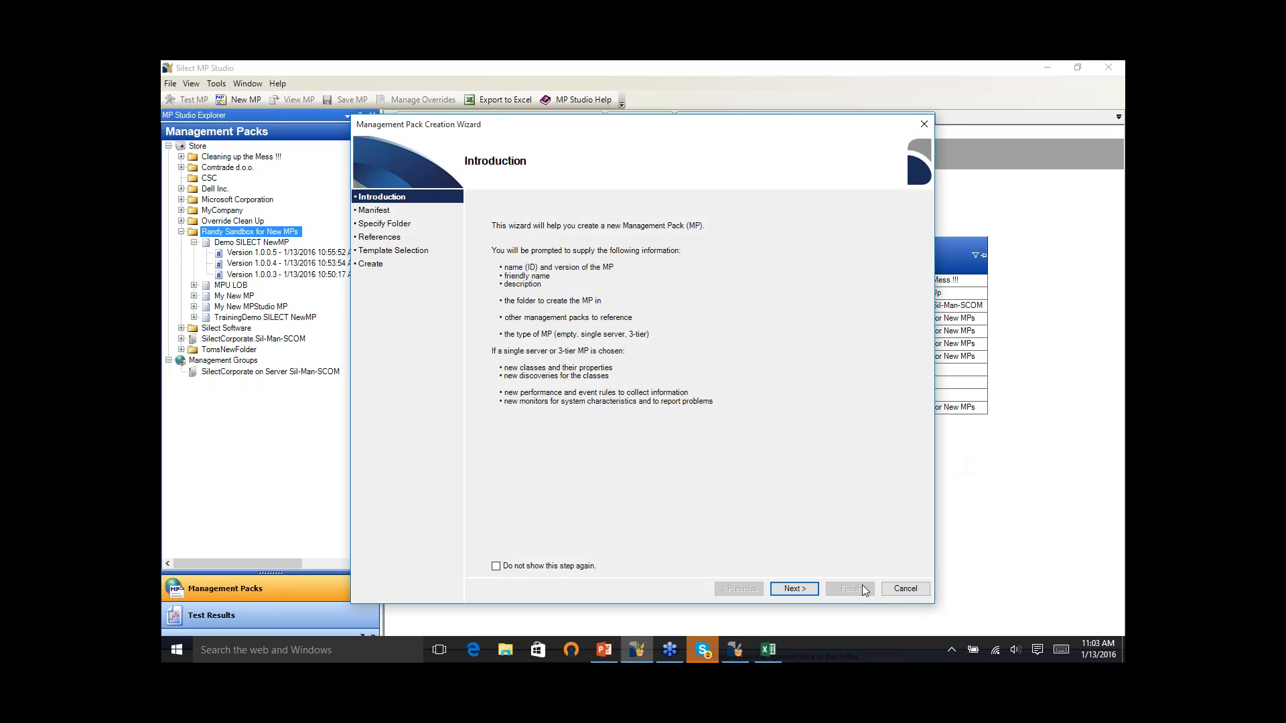
click(885, 590)
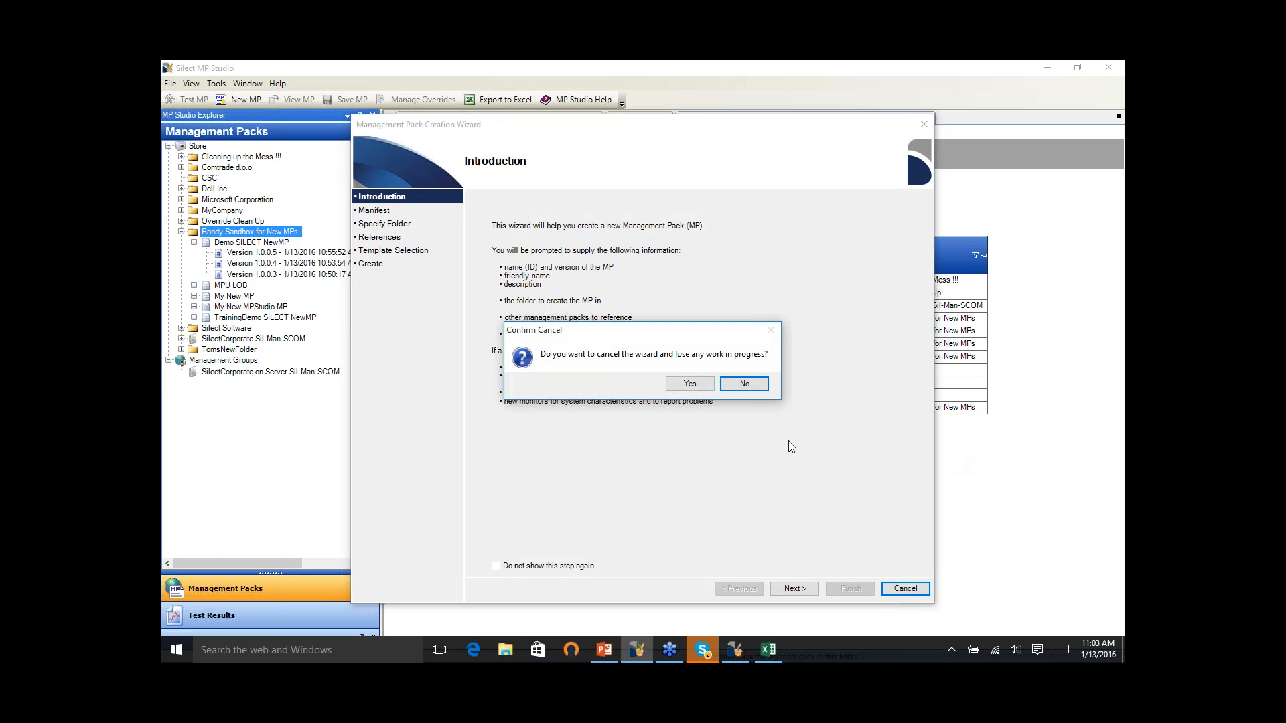
click(689, 385)
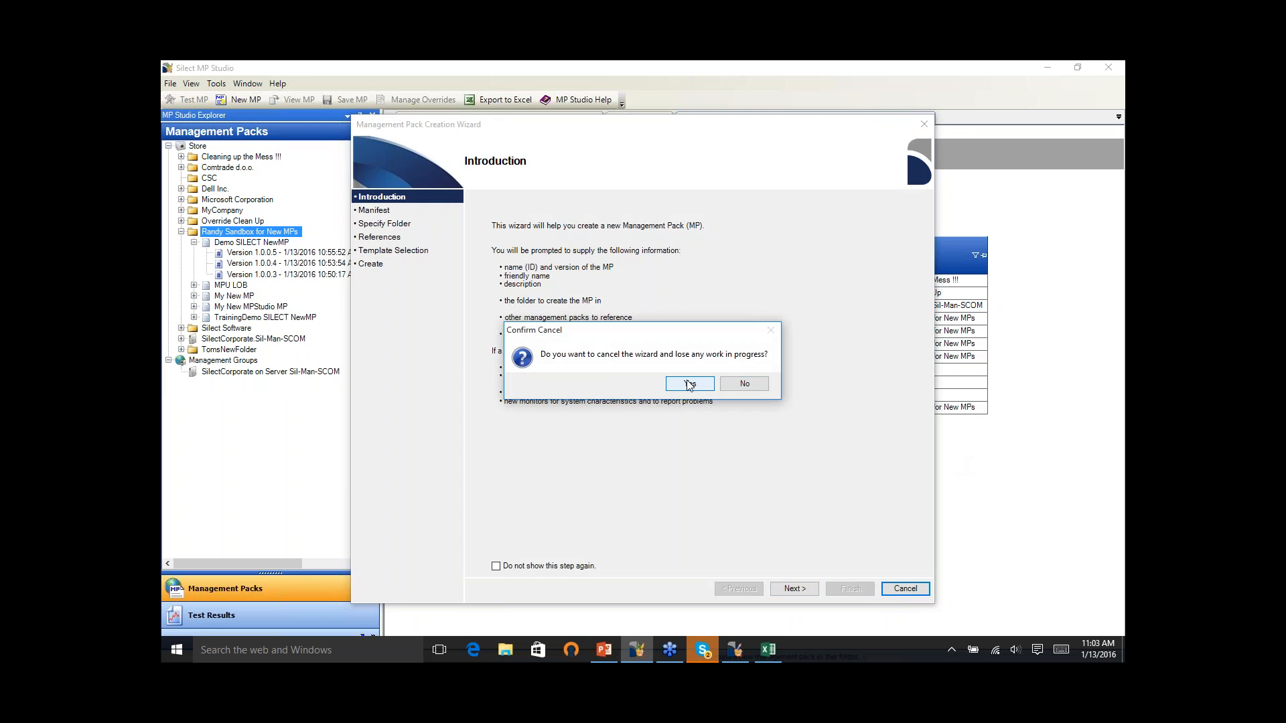